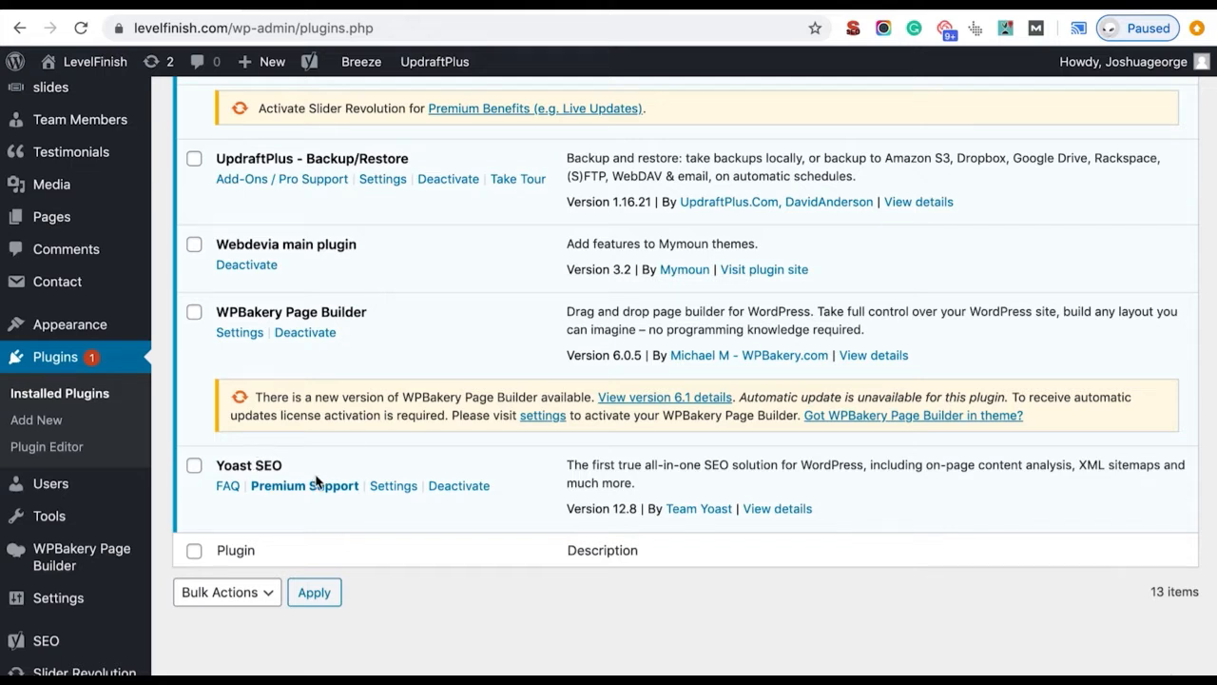
# Search the directory of new plugins for "yoast seo"
pyautogui.click(52, 361)
pyautogui.click(285, 109)
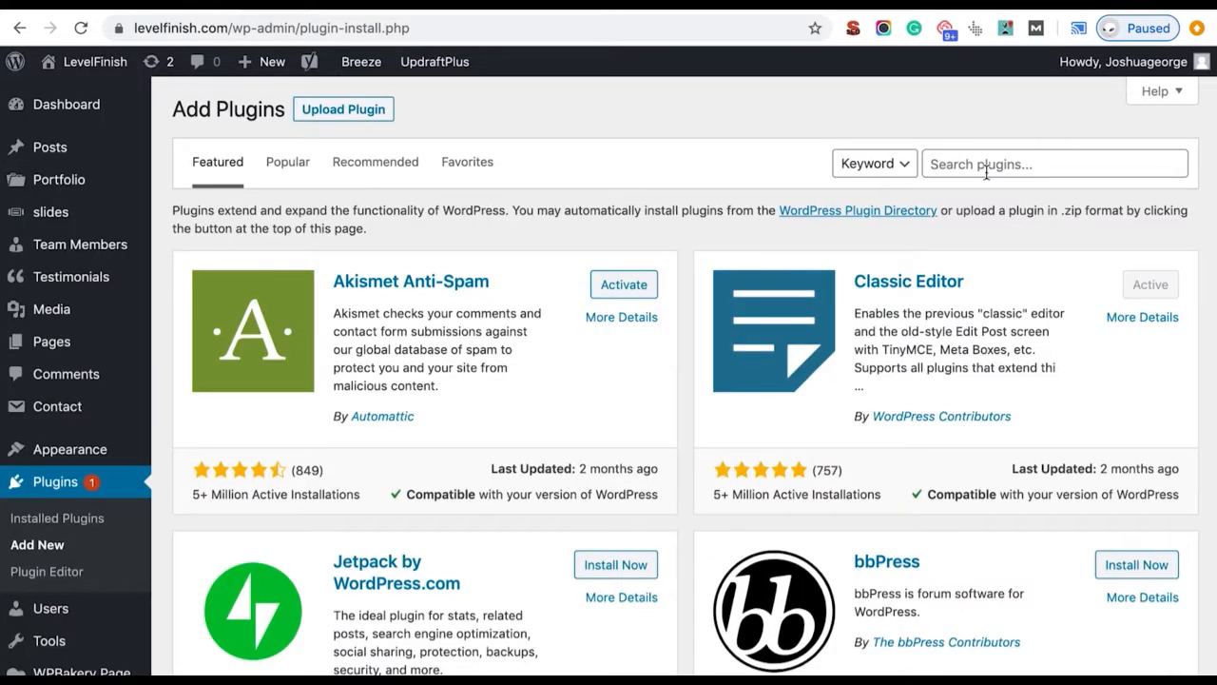
pyautogui.click(981, 167)
pyautogui.write('yoast seo')
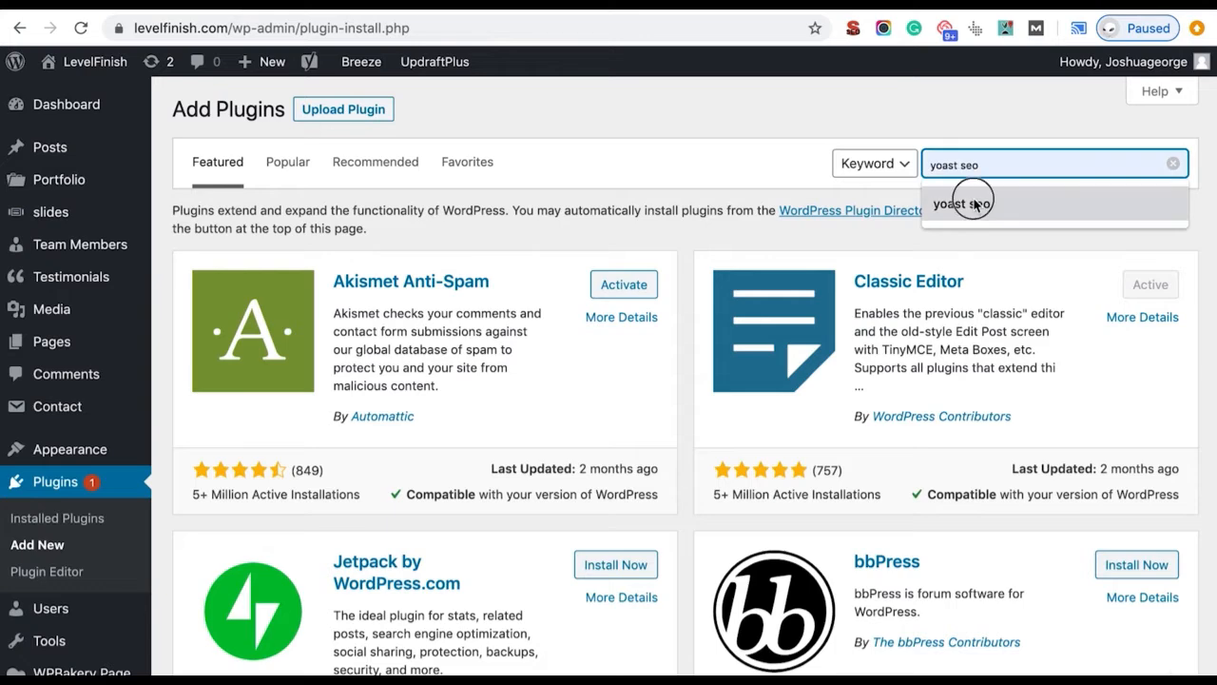
pyautogui.click(968, 201)
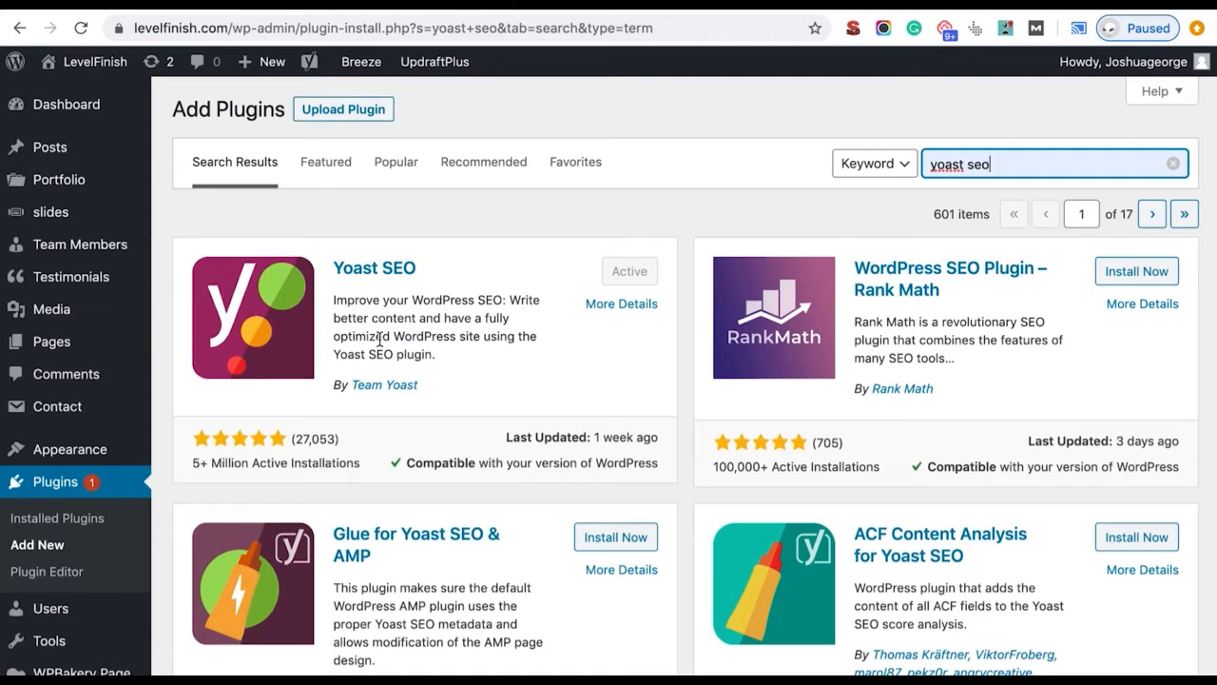
# Search the site's pages for "carpet installation" and open "Carpet Install Richmond VA – Domestic and Commercial" for editing
pyautogui.moveTo(108, 345)
pyautogui.click(190, 350)
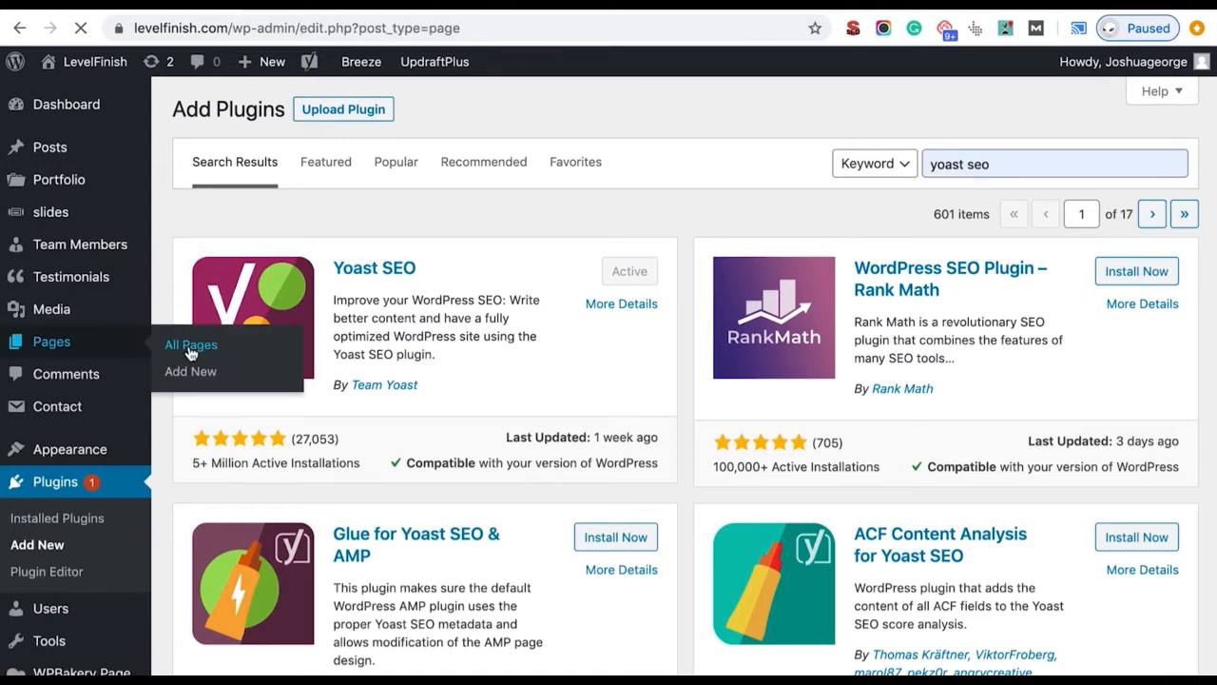
pyautogui.click(1019, 138)
pyautogui.write('carpet installation')
pyautogui.click(1028, 207)
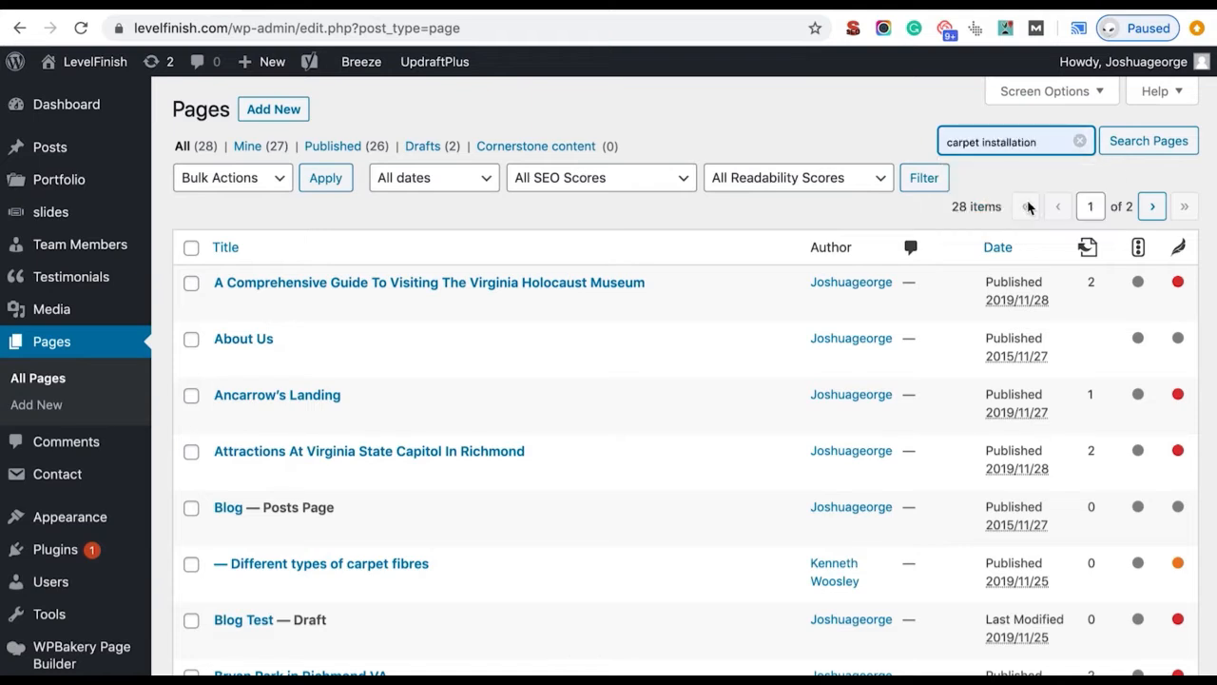
pyautogui.click(1149, 140)
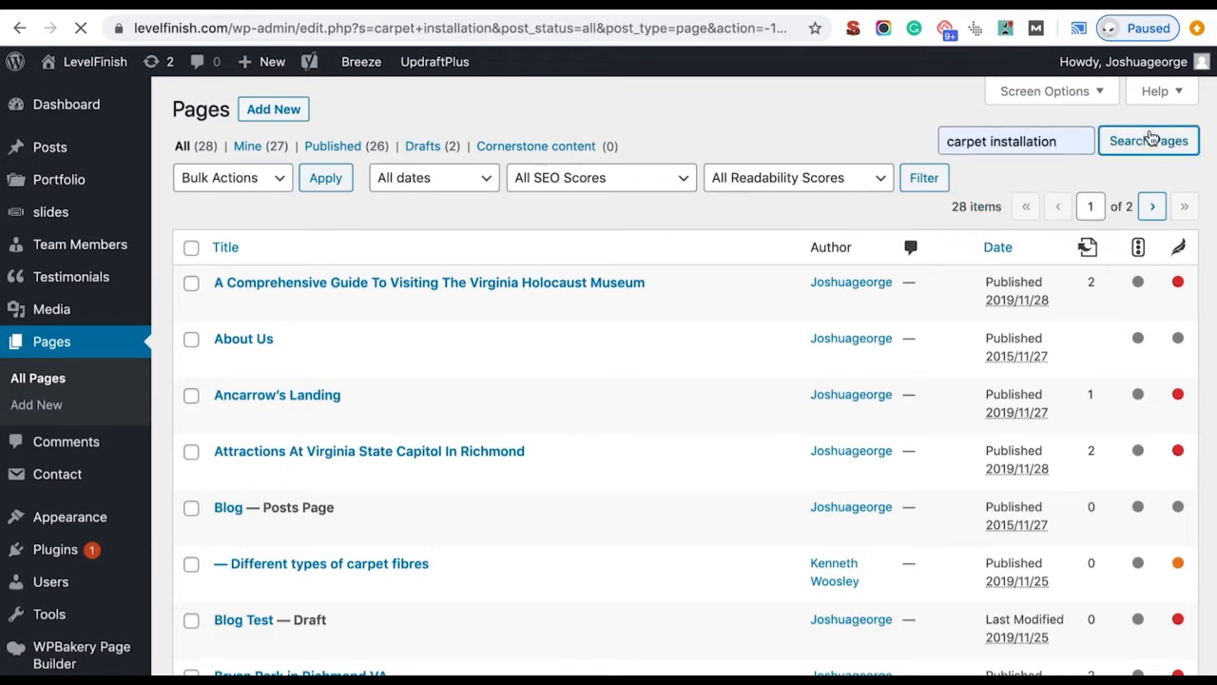
pyautogui.moveTo(218, 283)
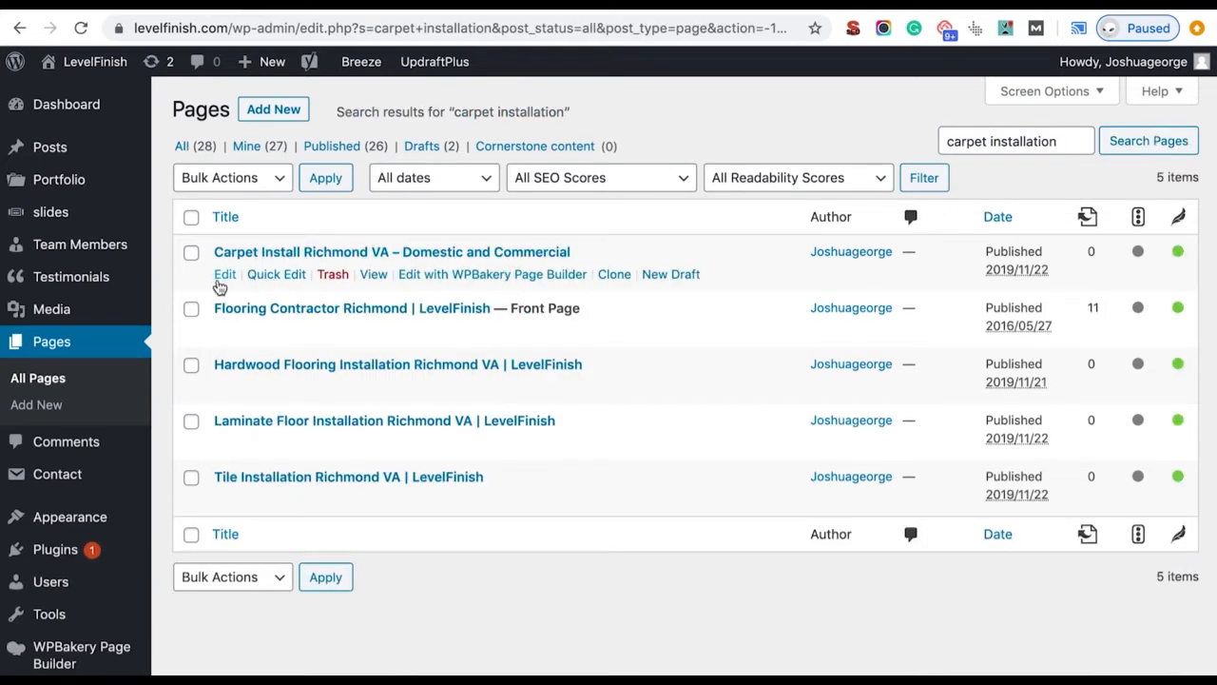
pyautogui.click(226, 275)
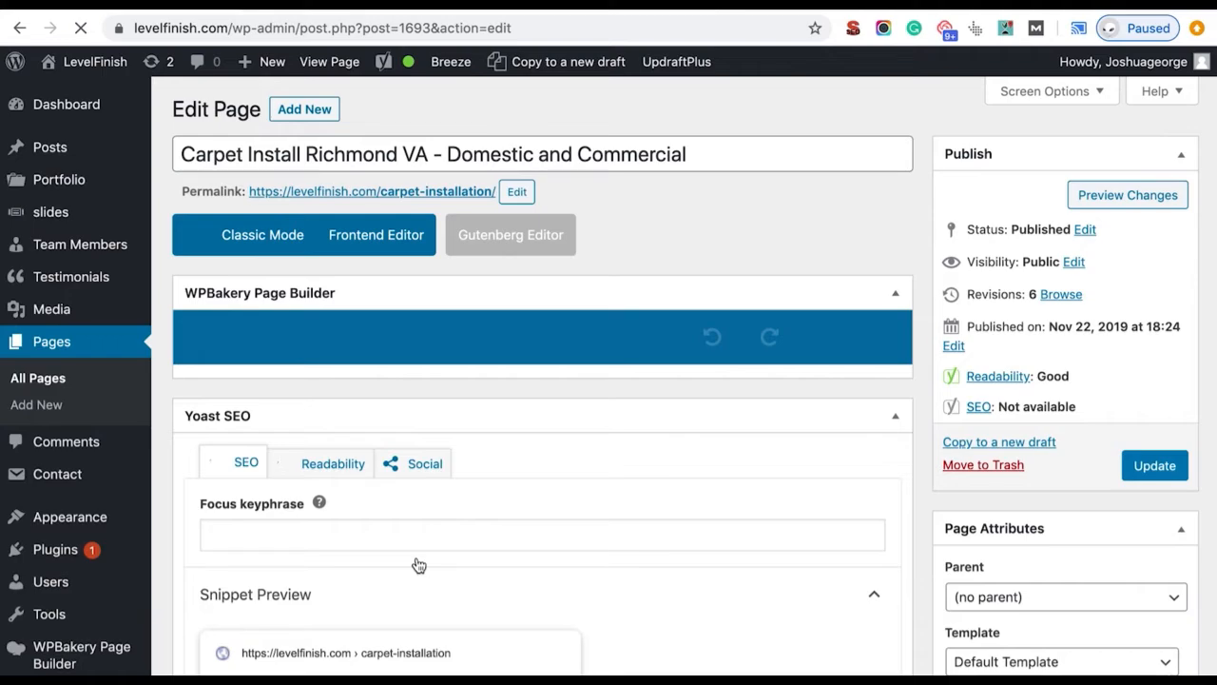
# Open the snippet editor in the page's Yoast SEO section to reach the SEO title, slug and meta description
pyautogui.scroll(-10, 418, 565)
pyautogui.scroll(-15, 467, 396)
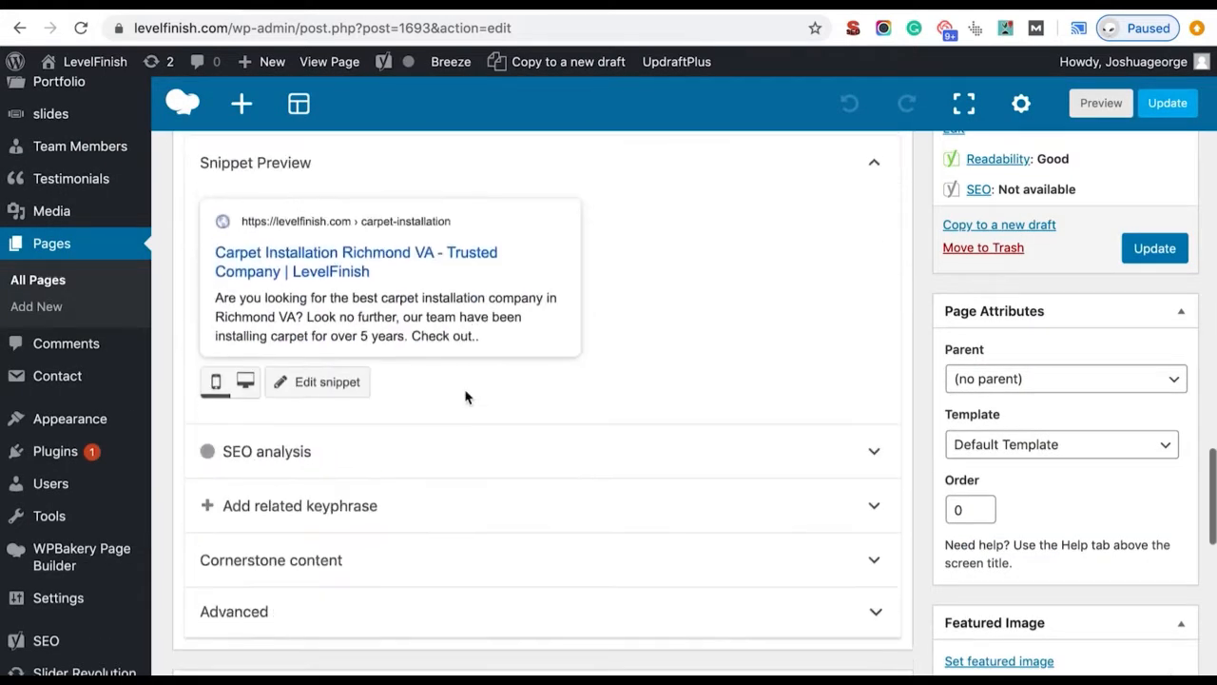
pyautogui.scroll(5, 466, 397)
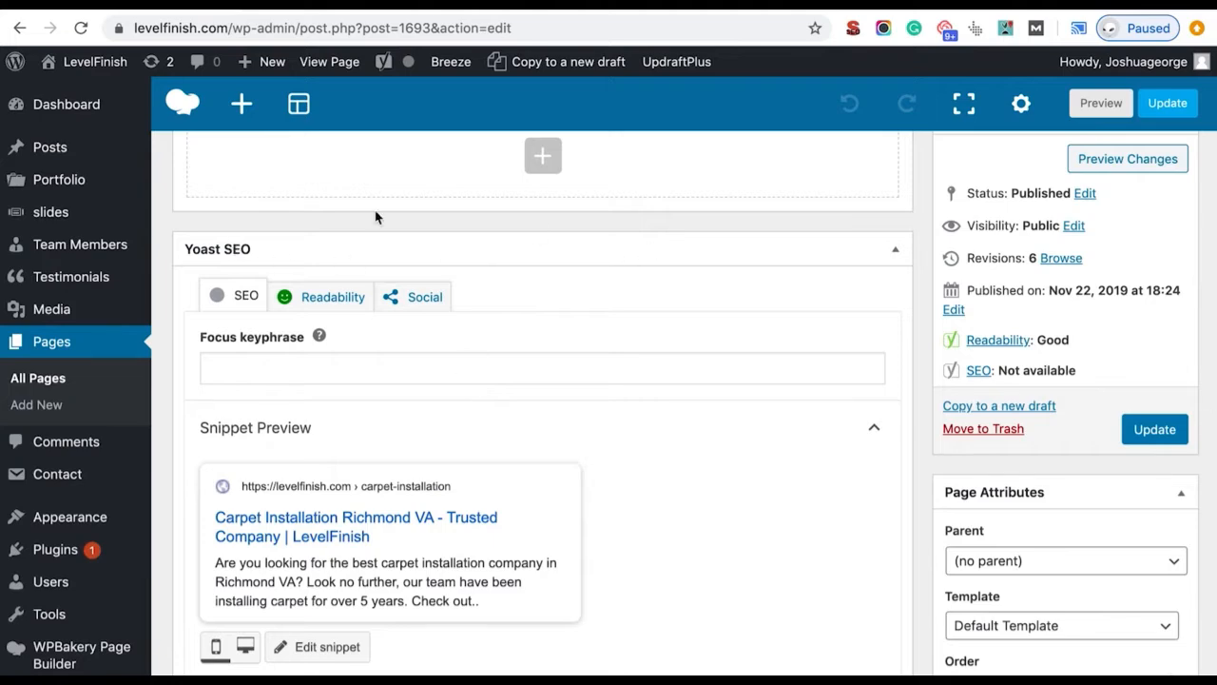
pyautogui.scroll(-3, 480, 501)
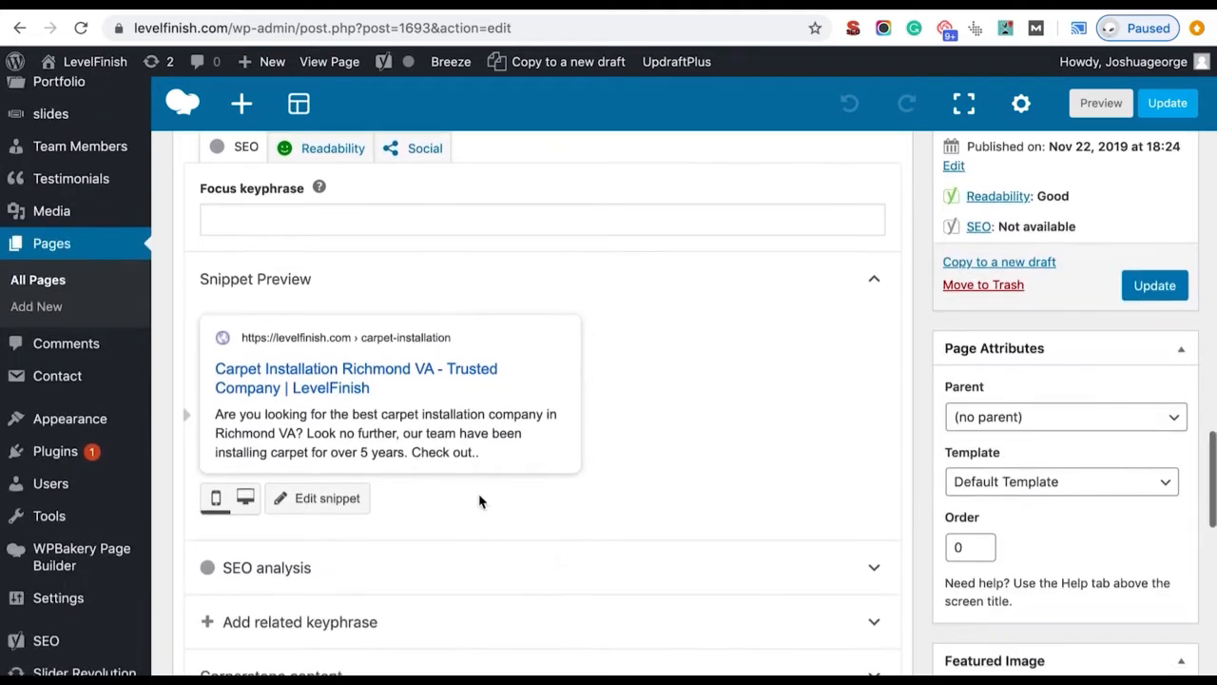
pyautogui.scroll(3, 481, 501)
pyautogui.click(896, 232)
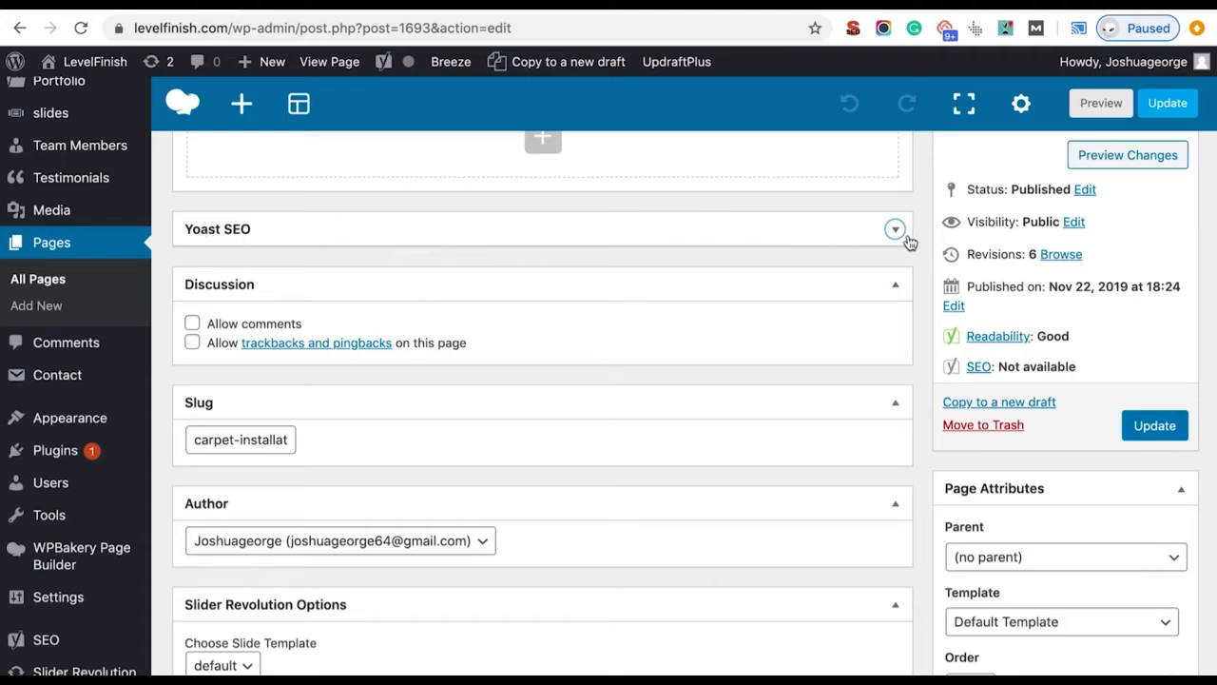
pyautogui.click(896, 233)
pyautogui.scroll(-5, 566, 415)
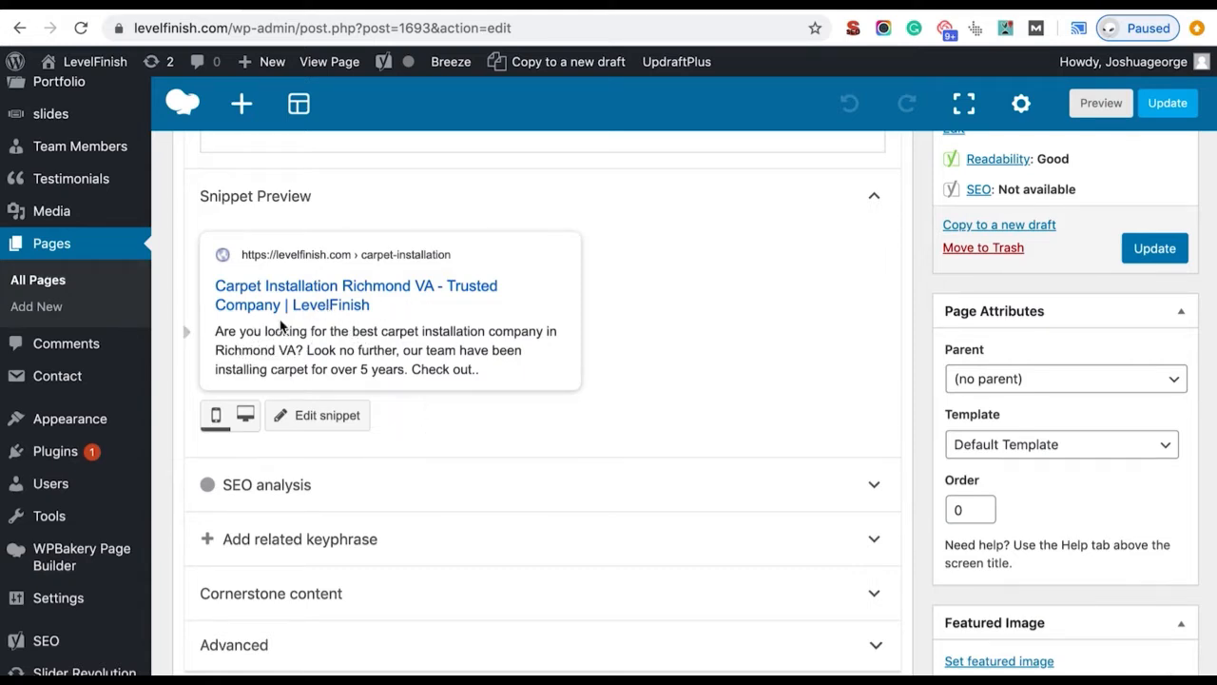
pyautogui.click(334, 424)
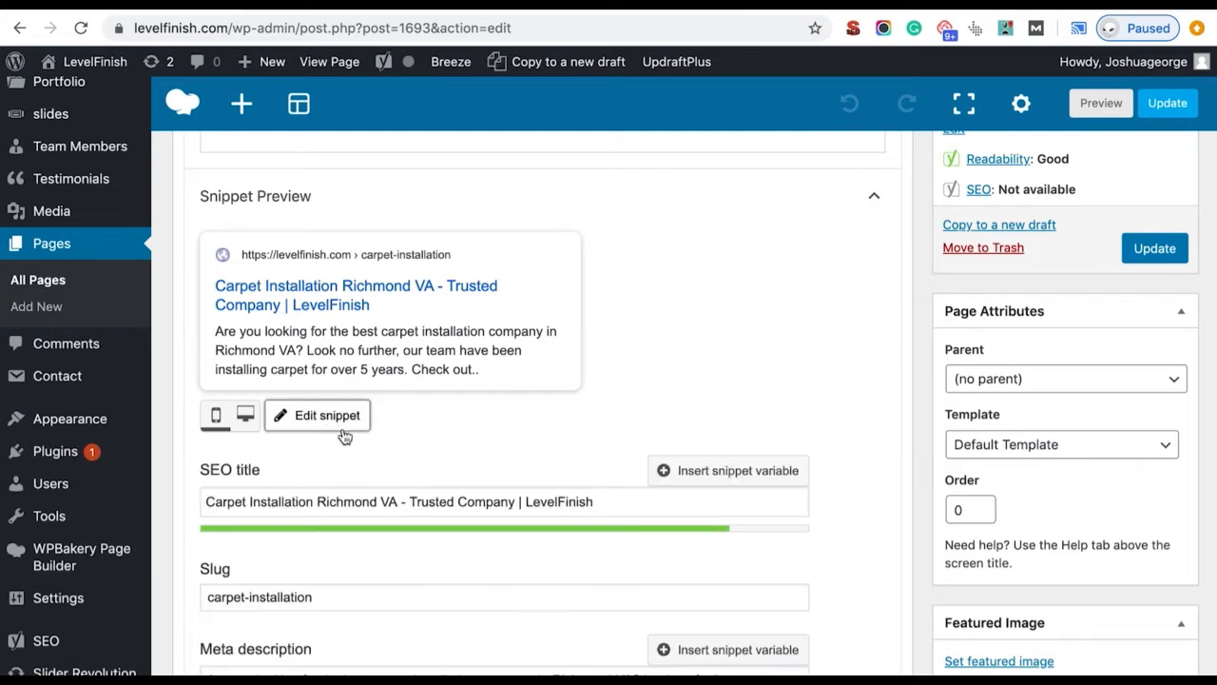
pyautogui.scroll(-3, 340, 430)
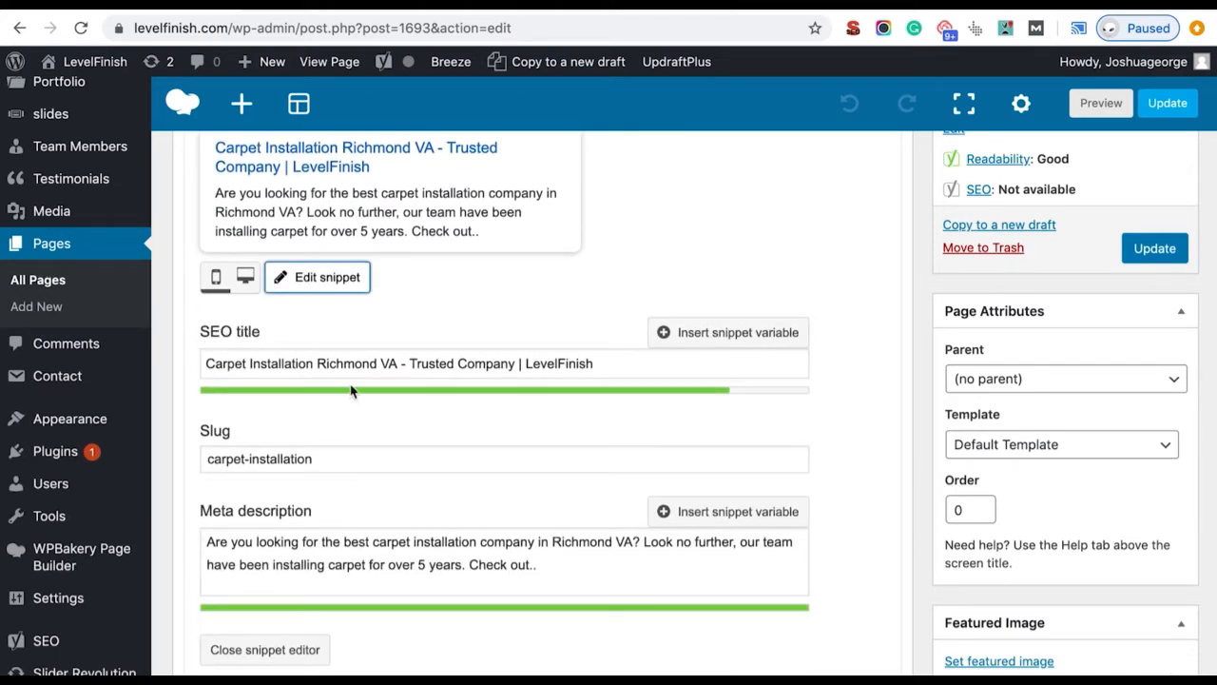
# Try lengthening the SEO title with the filler text "sdgdsgsdsds" and remove that text again
pyautogui.click(683, 361)
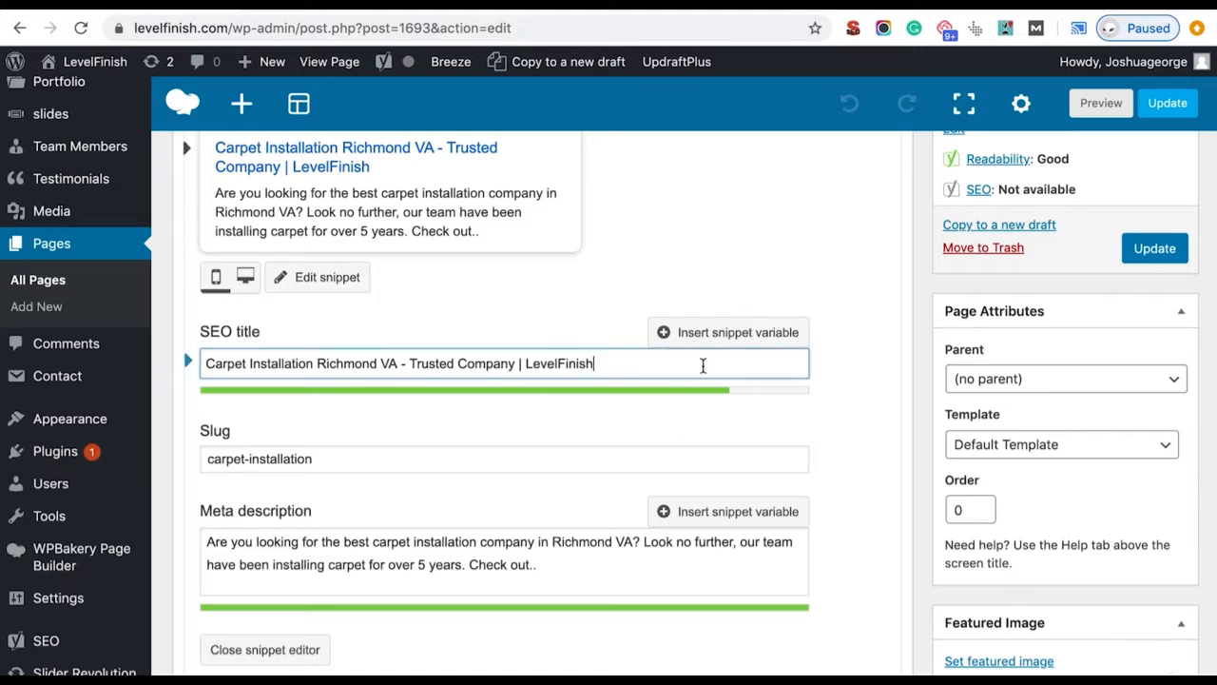
pyautogui.write('sdgdsgsdsds')
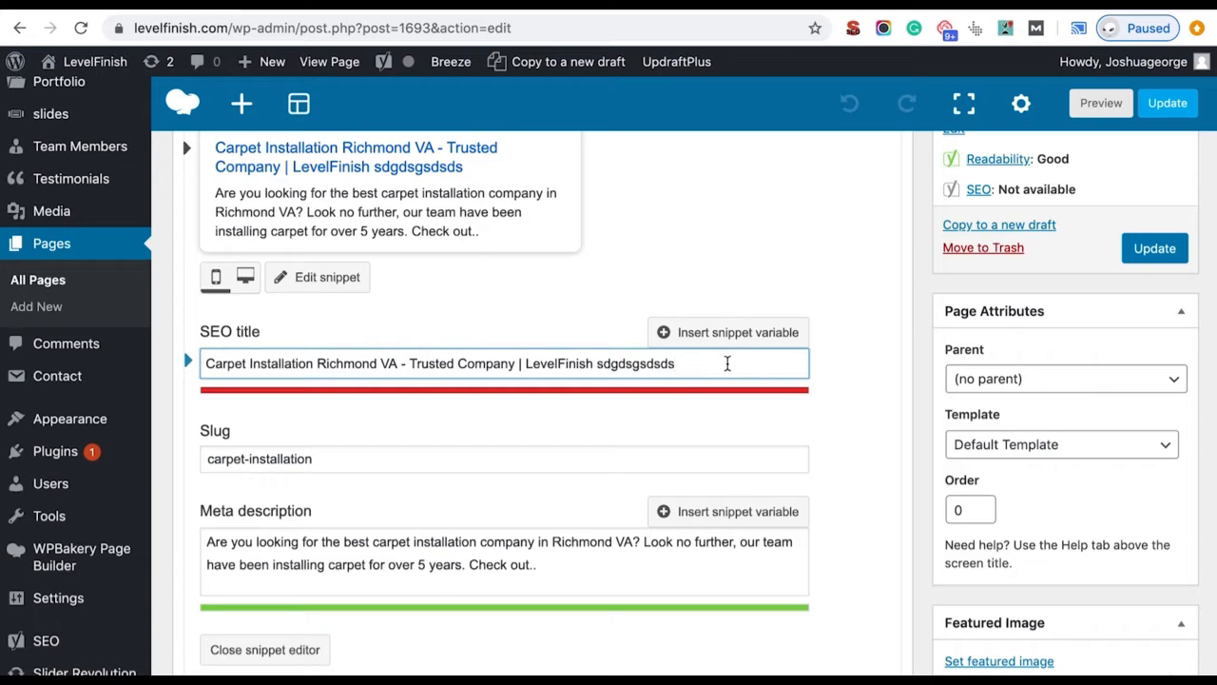
pyautogui.press('BackSpace')
pyautogui.press('BackSpace')
pyautogui.press('BackSpace')
pyautogui.press('BackSpace')
pyautogui.press('BackSpace')
pyautogui.press('BackSpace')
pyautogui.press('BackSpace')
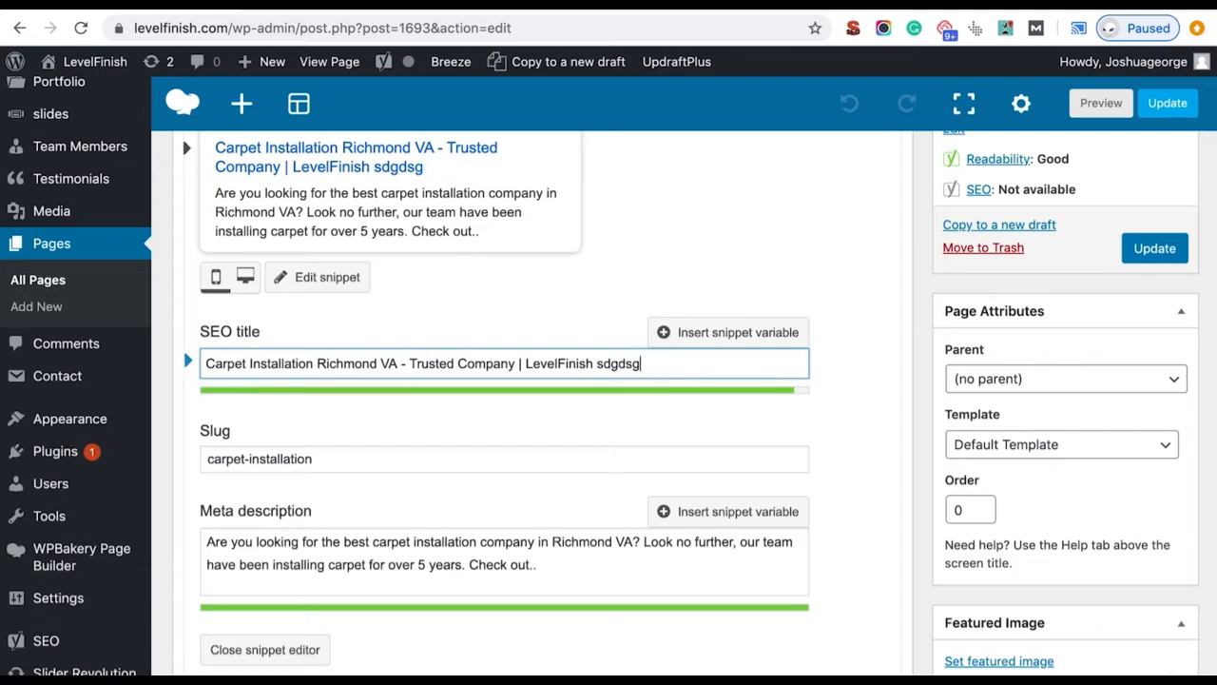
pyautogui.press('BackSpace')
pyautogui.press('BackSpace')
pyautogui.press('BackSpace')
pyautogui.press('BackSpace')
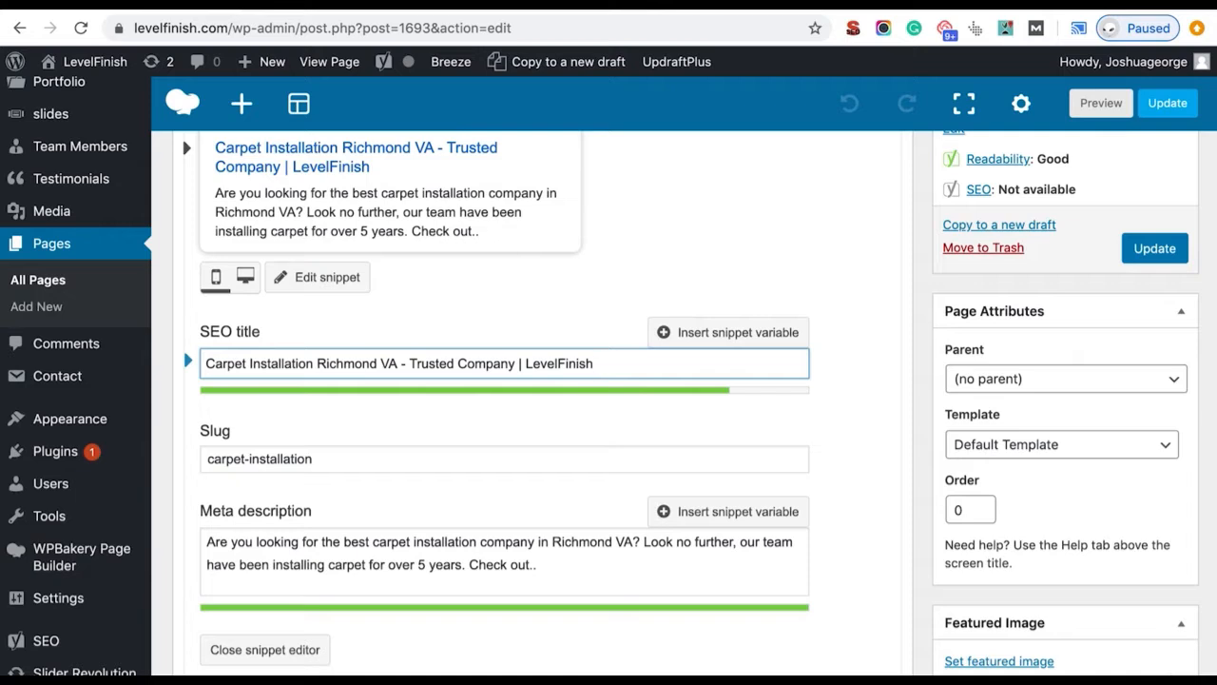
# Examine the SEO title's wording, from the opening keyword through "Trusted Company" to the brand name
pyautogui.click(220, 369)
pyautogui.doubleClick(221, 369)
pyautogui.click(233, 368)
pyautogui.moveTo(410, 367); pyautogui.dragTo(529, 367)
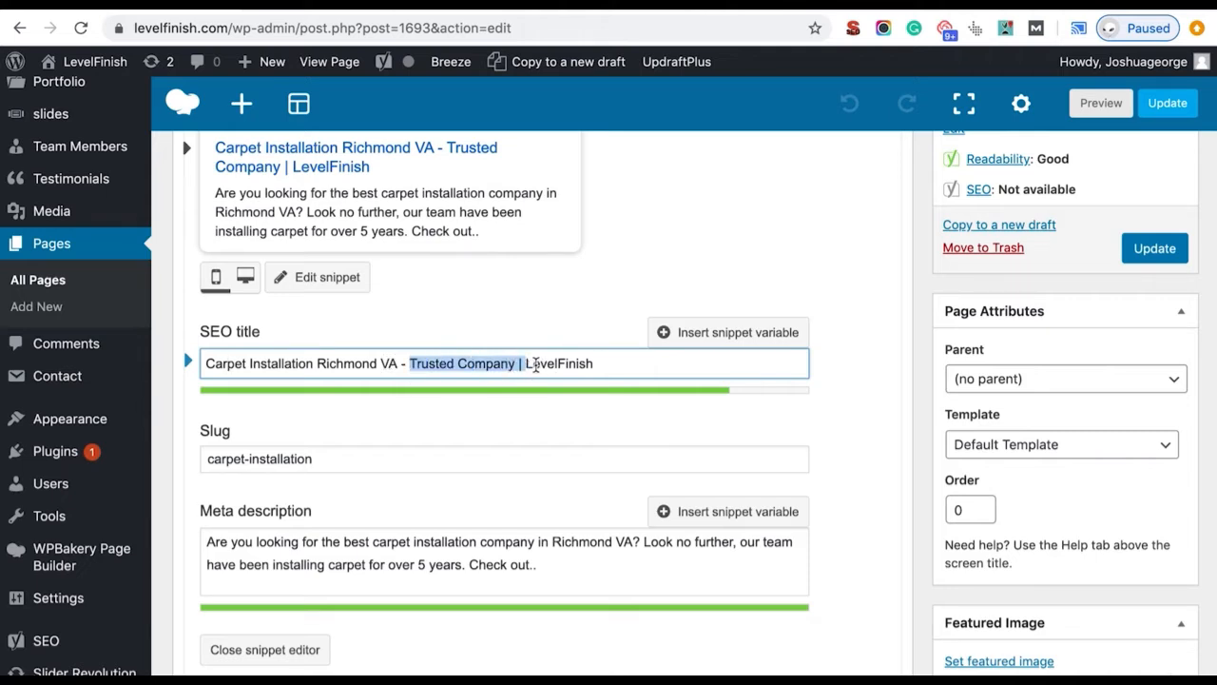
pyautogui.click(530, 364)
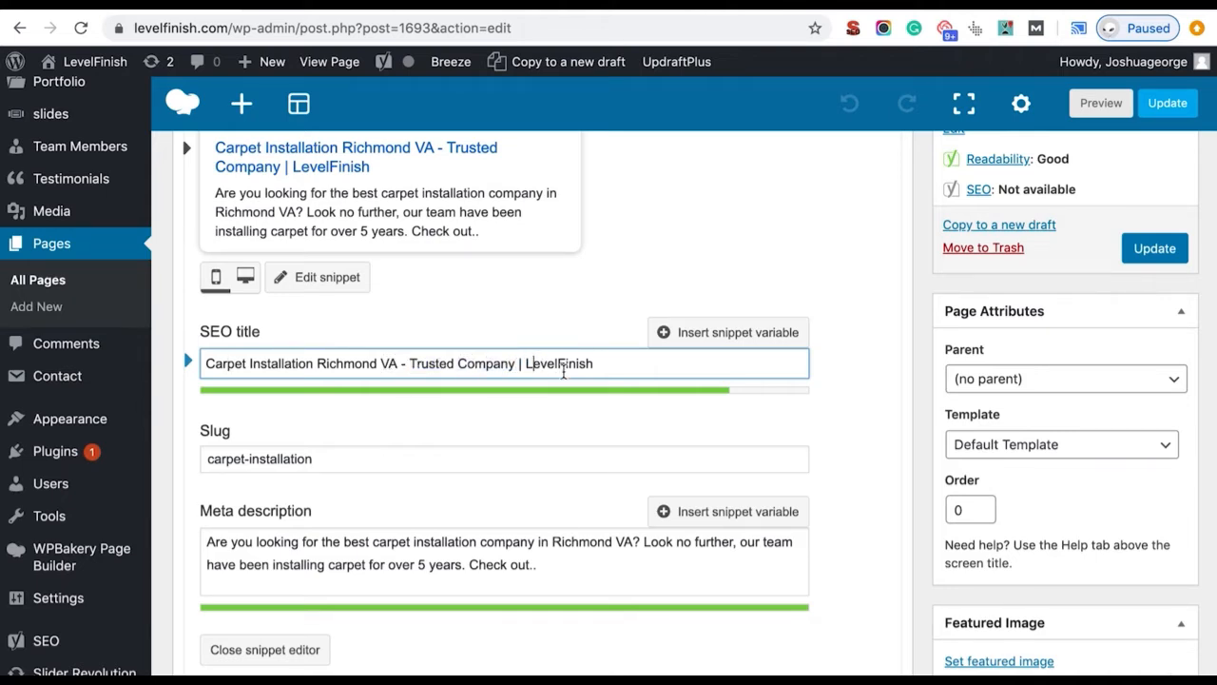
# Review the meta description's wording and compare it with the text in the snippet preview
pyautogui.scroll(-2, 565, 375)
pyautogui.tripleClick(374, 495)
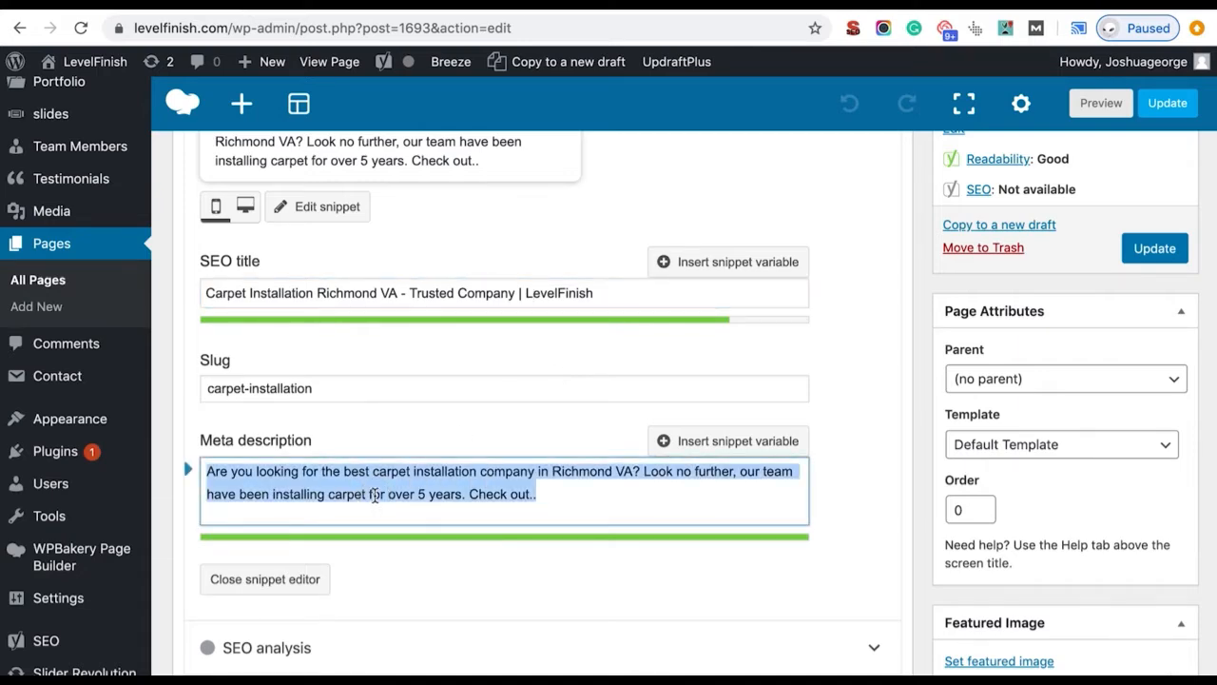
pyautogui.scroll(4, 374, 496)
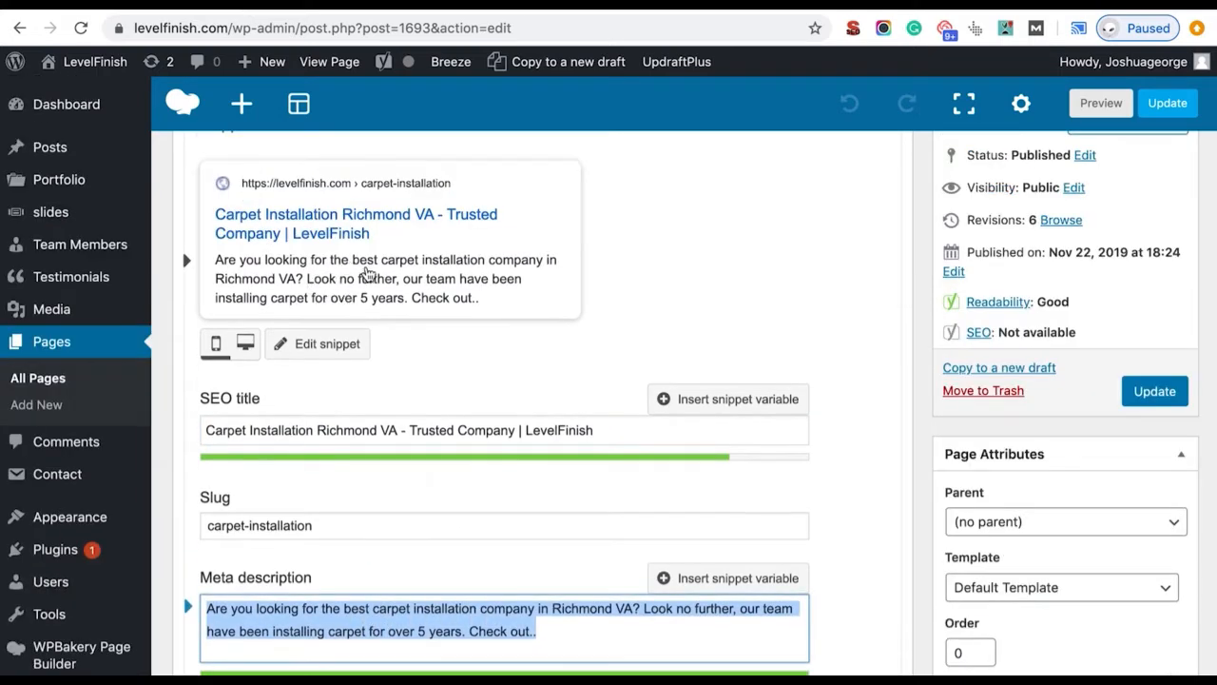
pyautogui.scroll(-3, 466, 354)
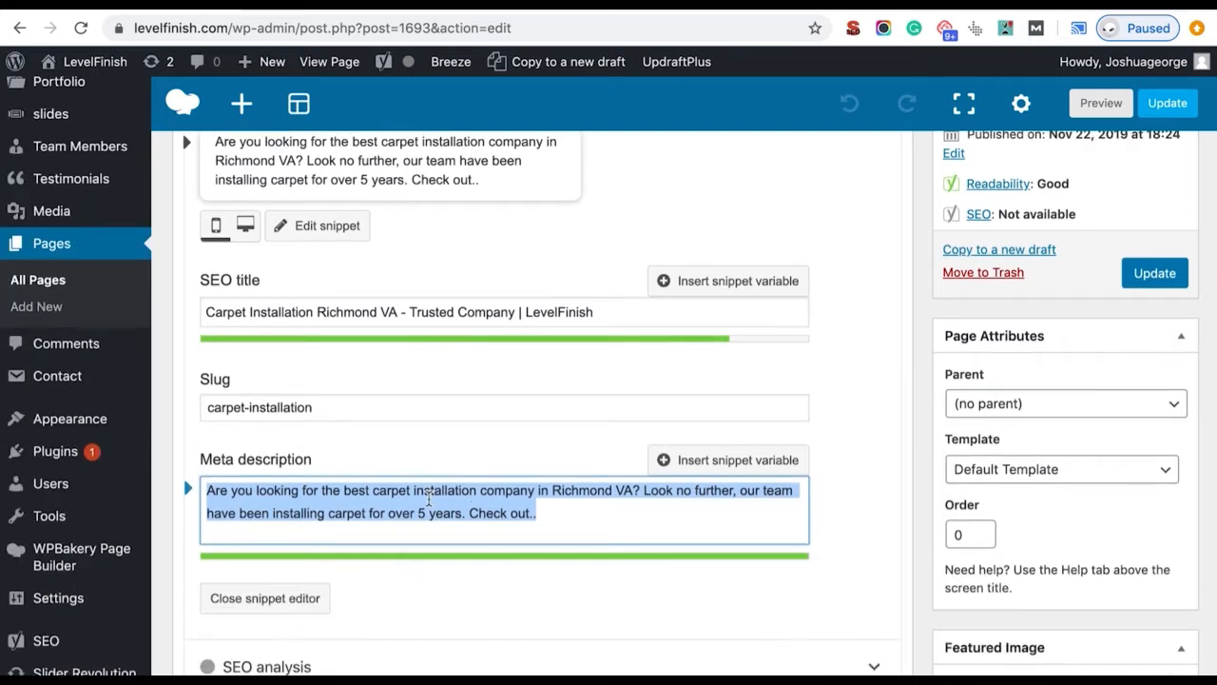
pyautogui.tripleClick(429, 500)
pyautogui.doubleClick(447, 511)
pyautogui.scroll(2, 448, 499)
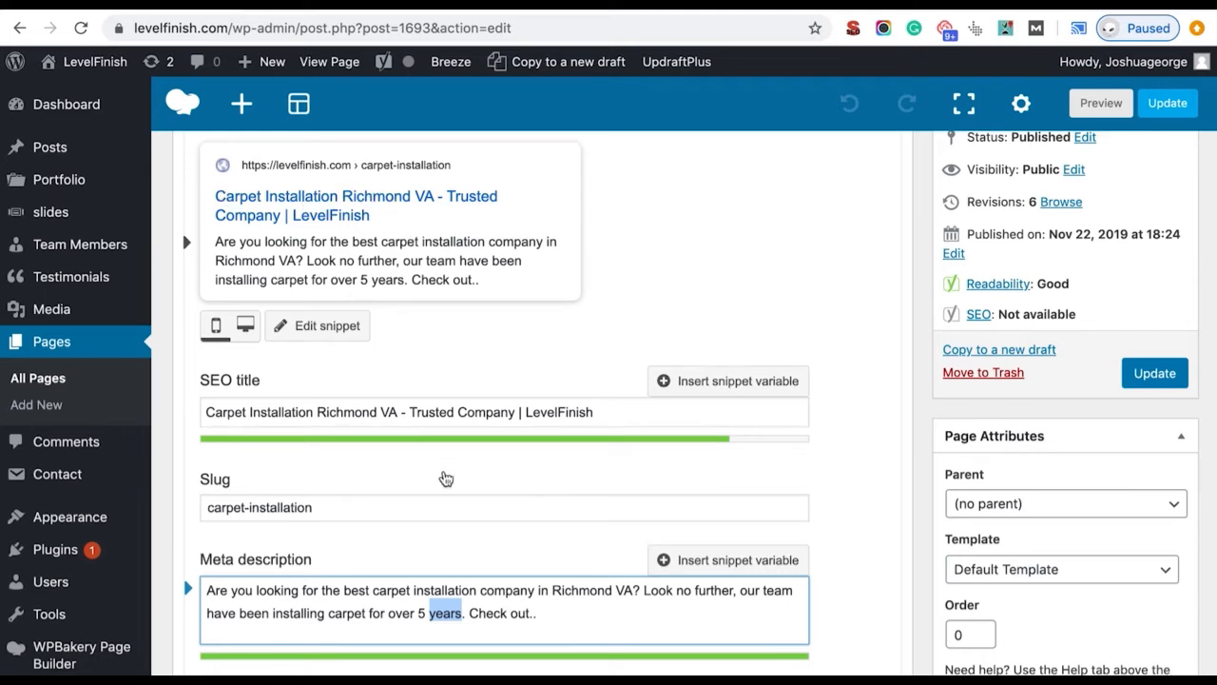
pyautogui.click(385, 611)
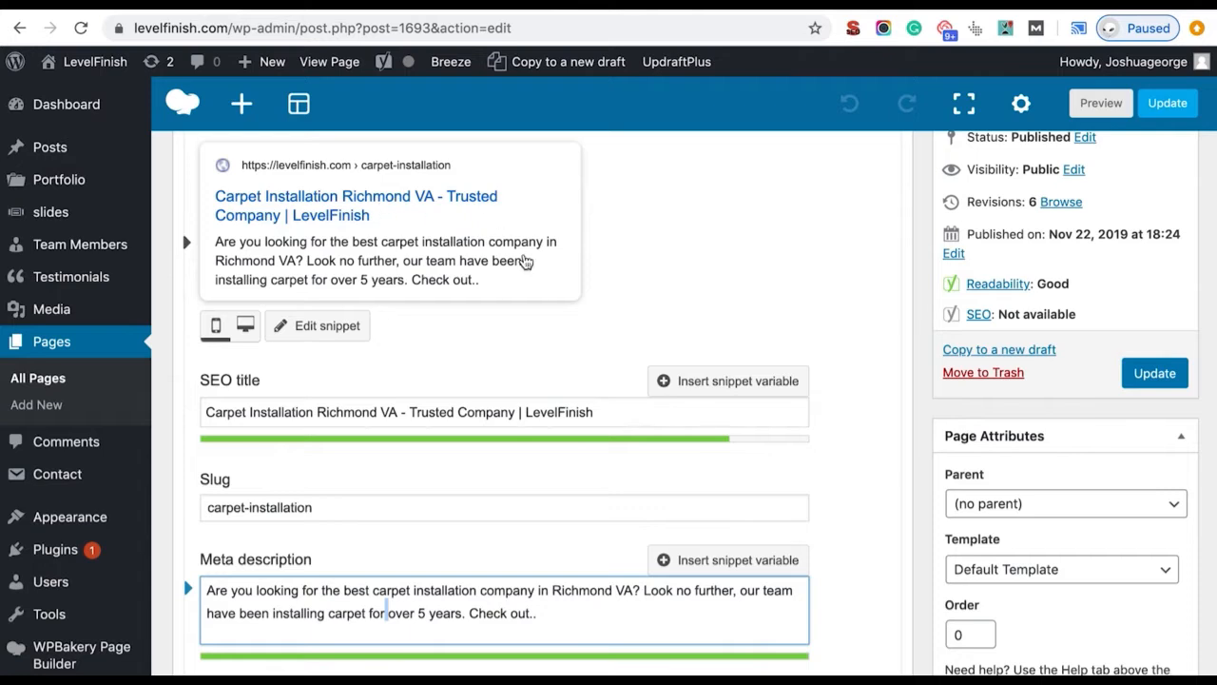
pyautogui.scroll(-1, 511, 562)
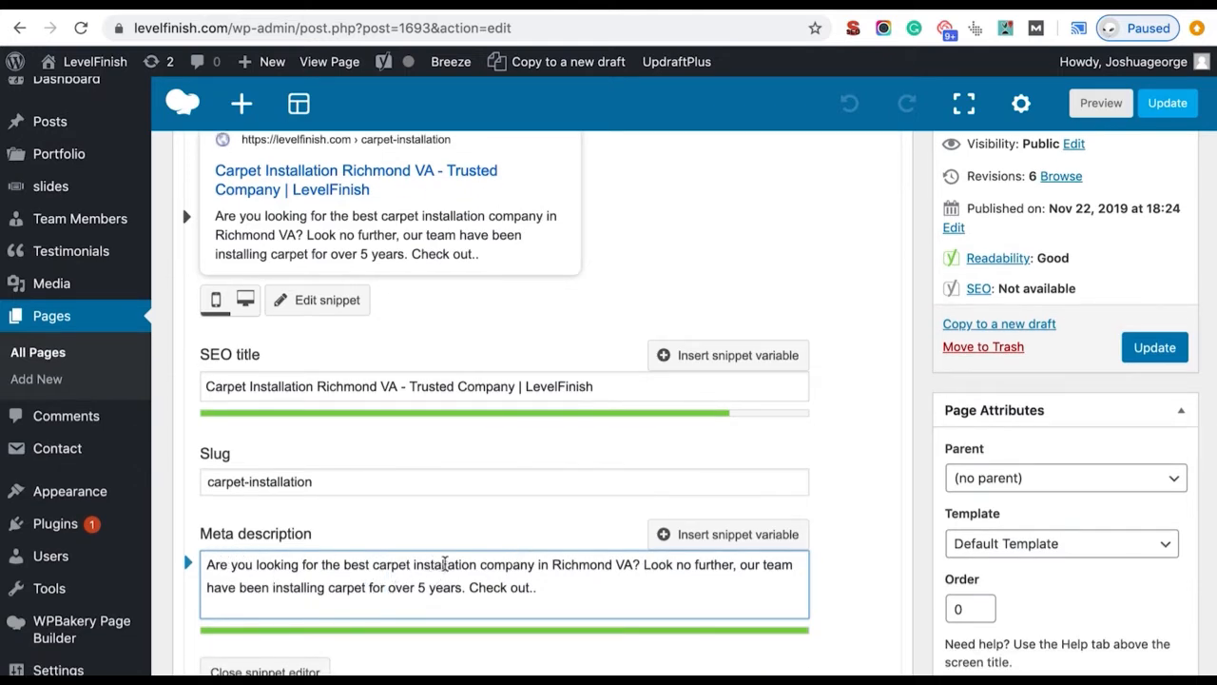
pyautogui.click(639, 564)
pyautogui.click(648, 565)
pyautogui.press('BackSpace')
pyautogui.press('BackSpace')
# Close the snippet editor and update the carpet installation page
pyautogui.scroll(-3, 275, 394)
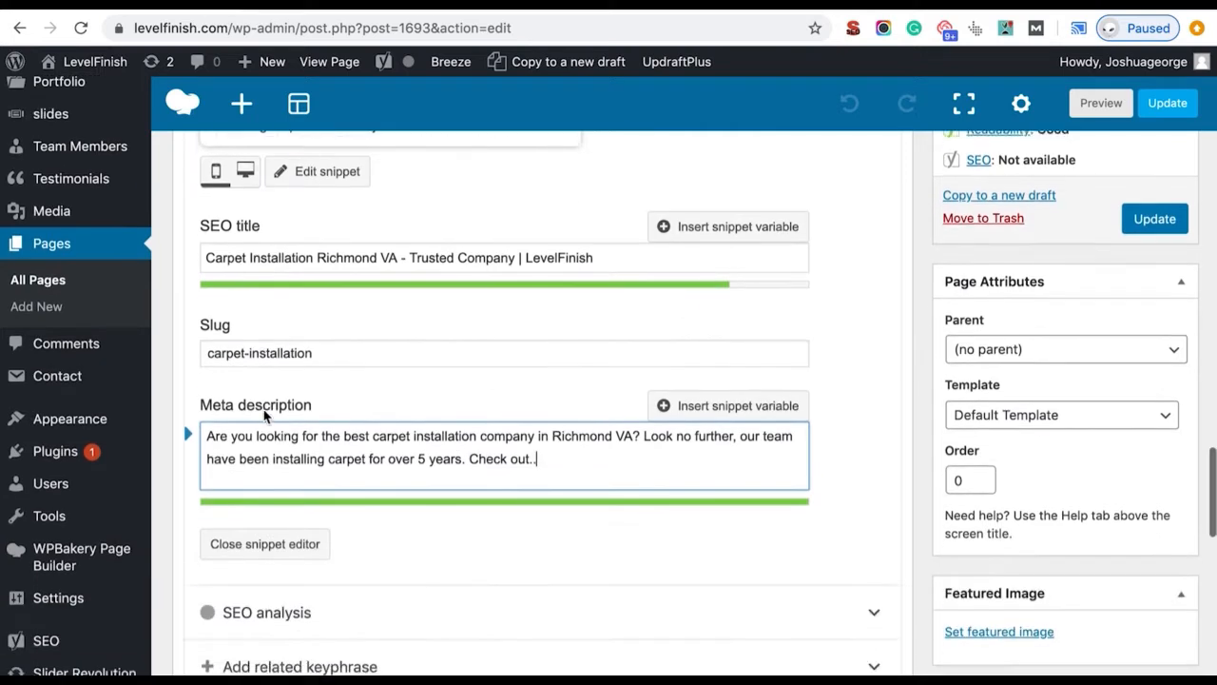
pyautogui.click(296, 512)
pyautogui.scroll(3, 846, 329)
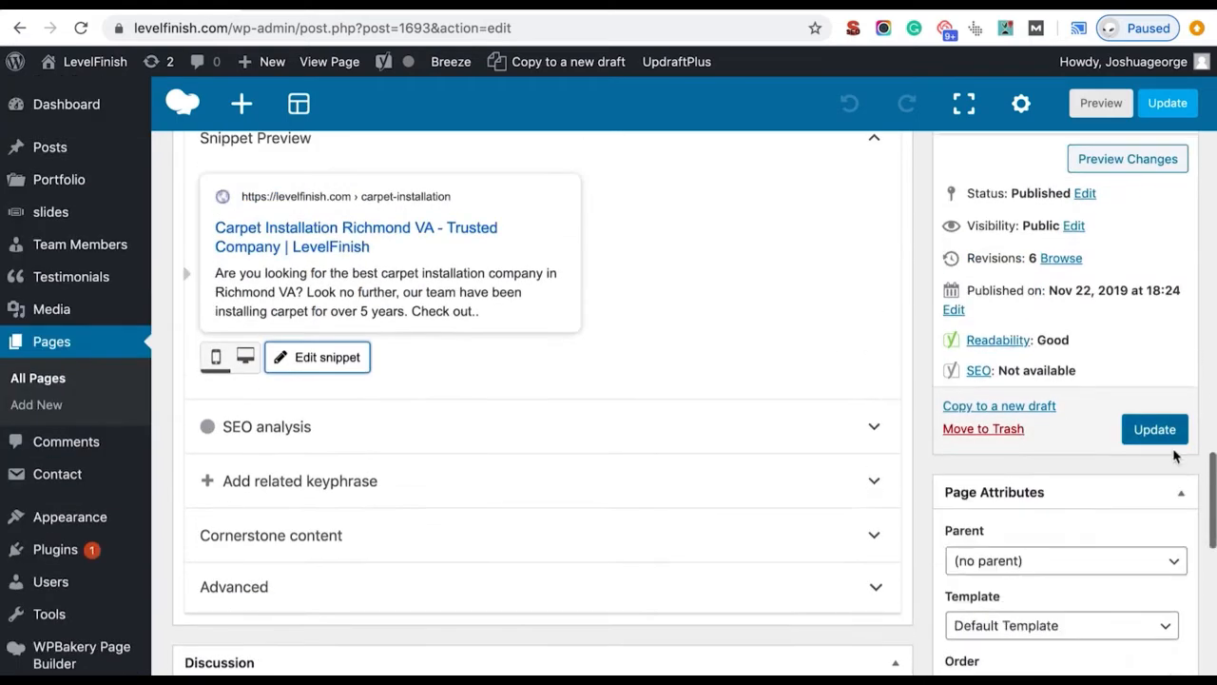
pyautogui.click(1168, 430)
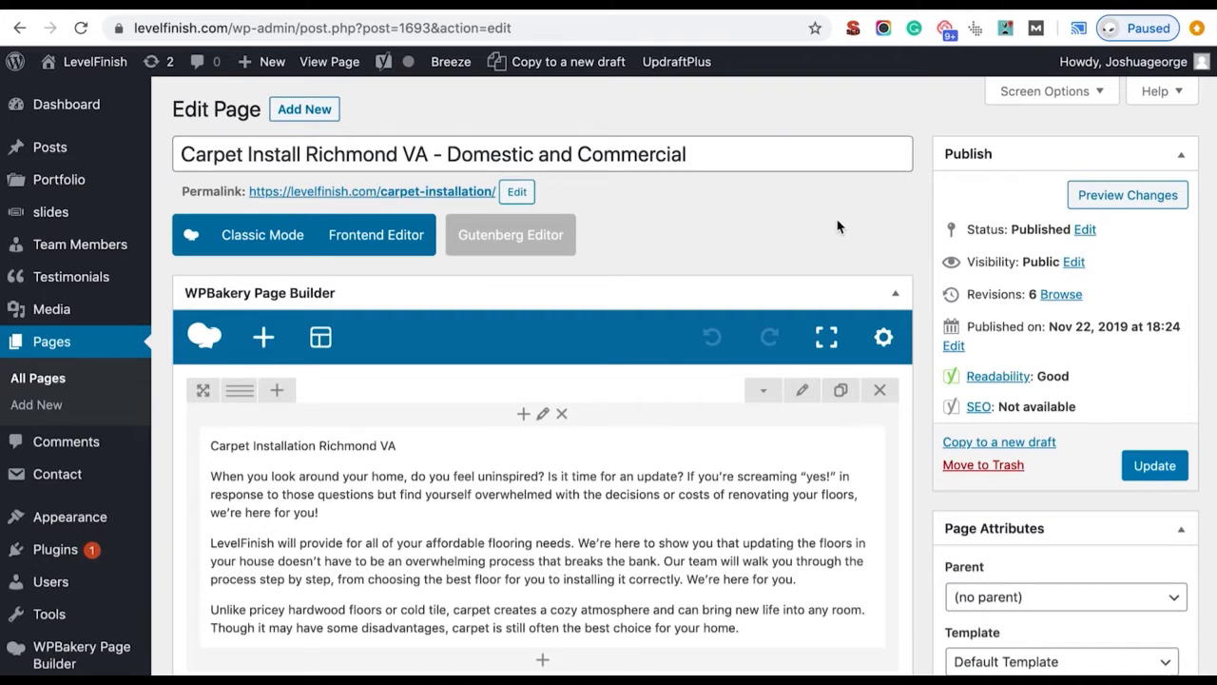
# Examine the wording of the page's main title, including "Install", "Domestic" and "Commercial"
pyautogui.moveTo(739, 155); pyautogui.dragTo(361, 128)
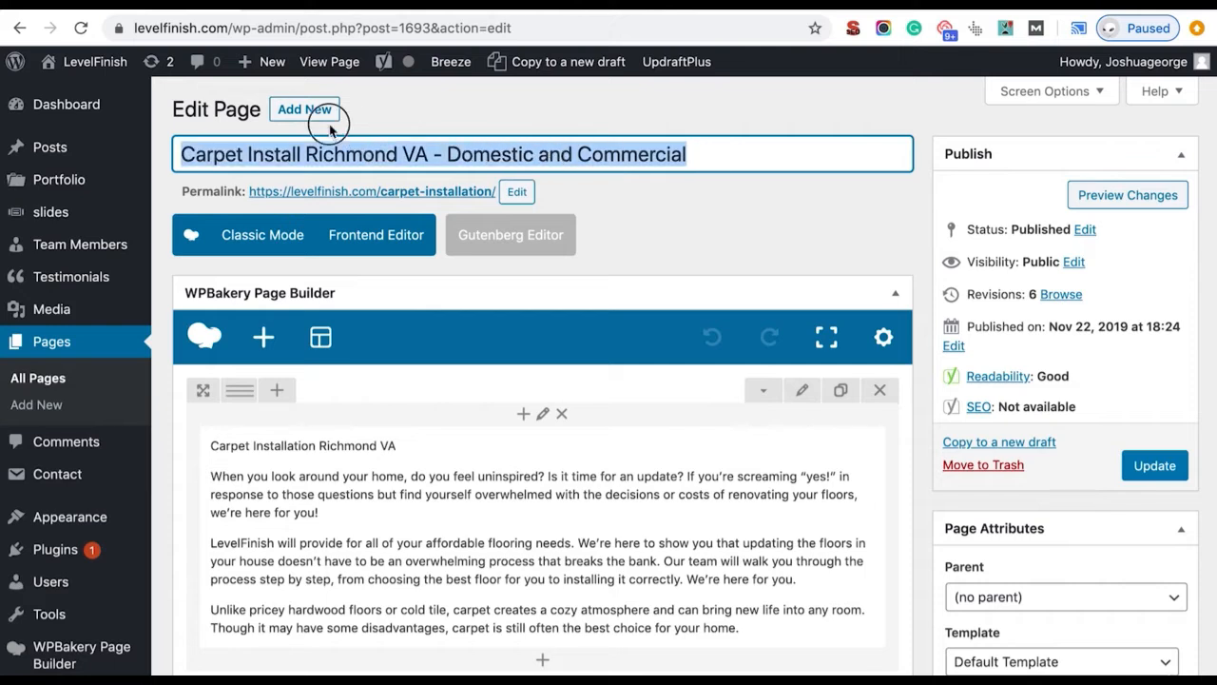
pyautogui.click(679, 242)
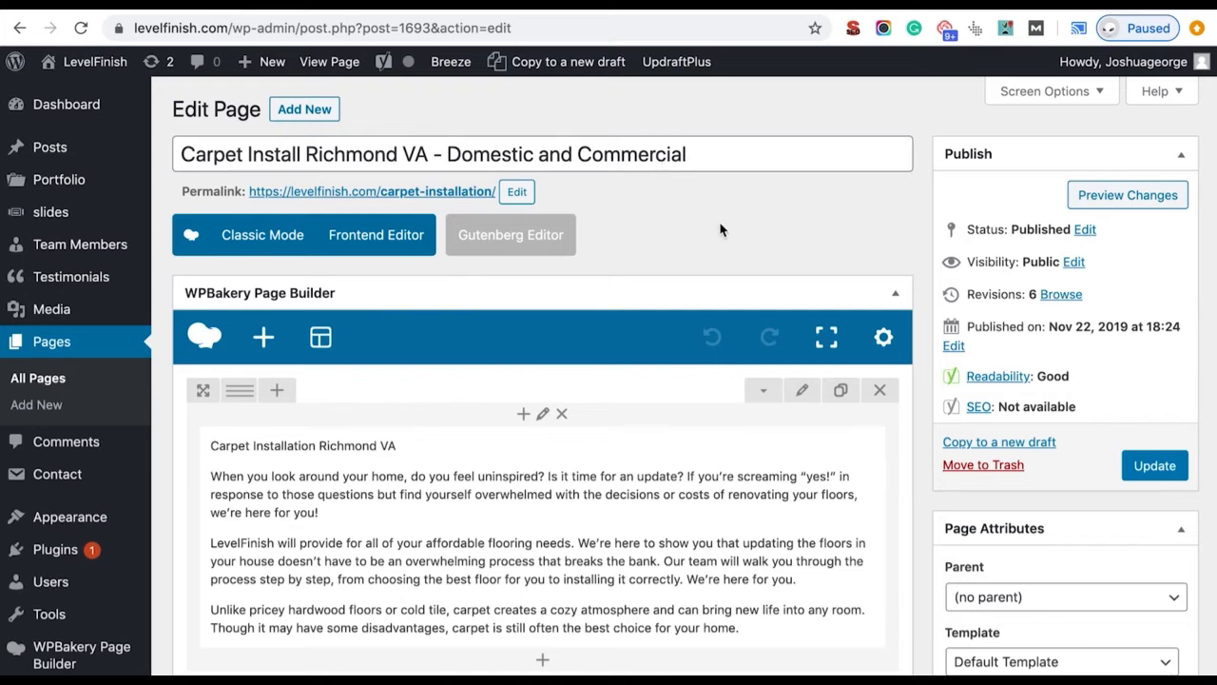
pyautogui.click(494, 151)
pyautogui.doubleClick(493, 154)
pyautogui.doubleClick(601, 154)
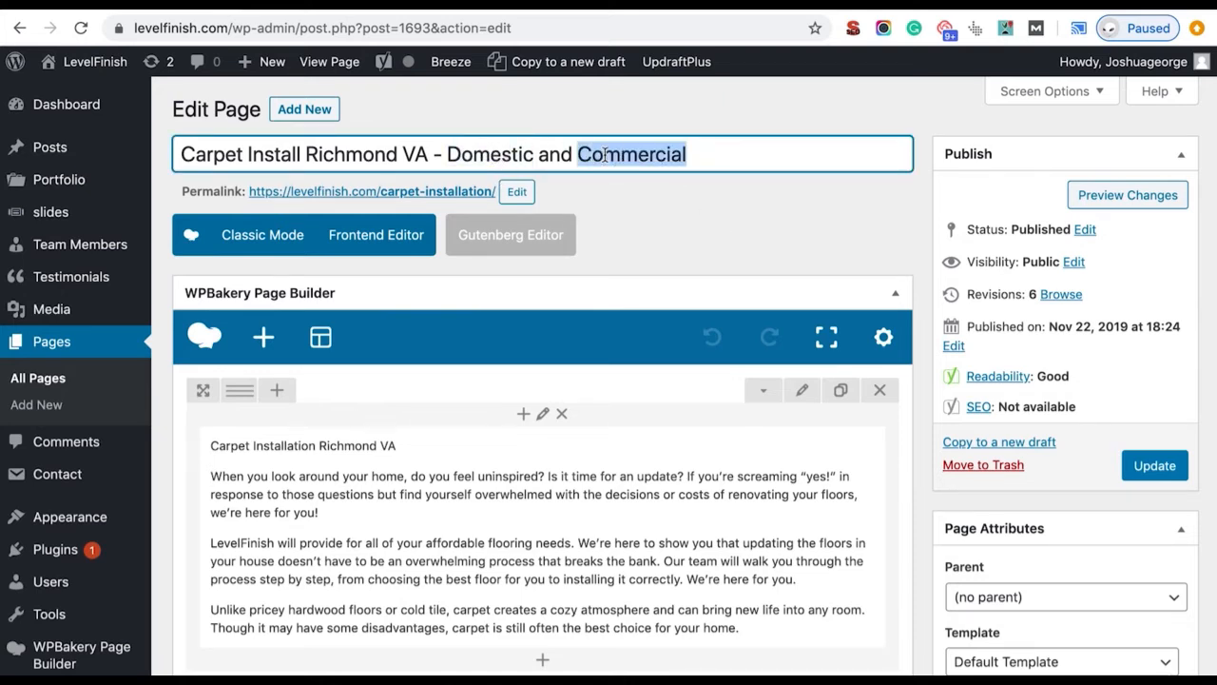
pyautogui.doubleClick(275, 154)
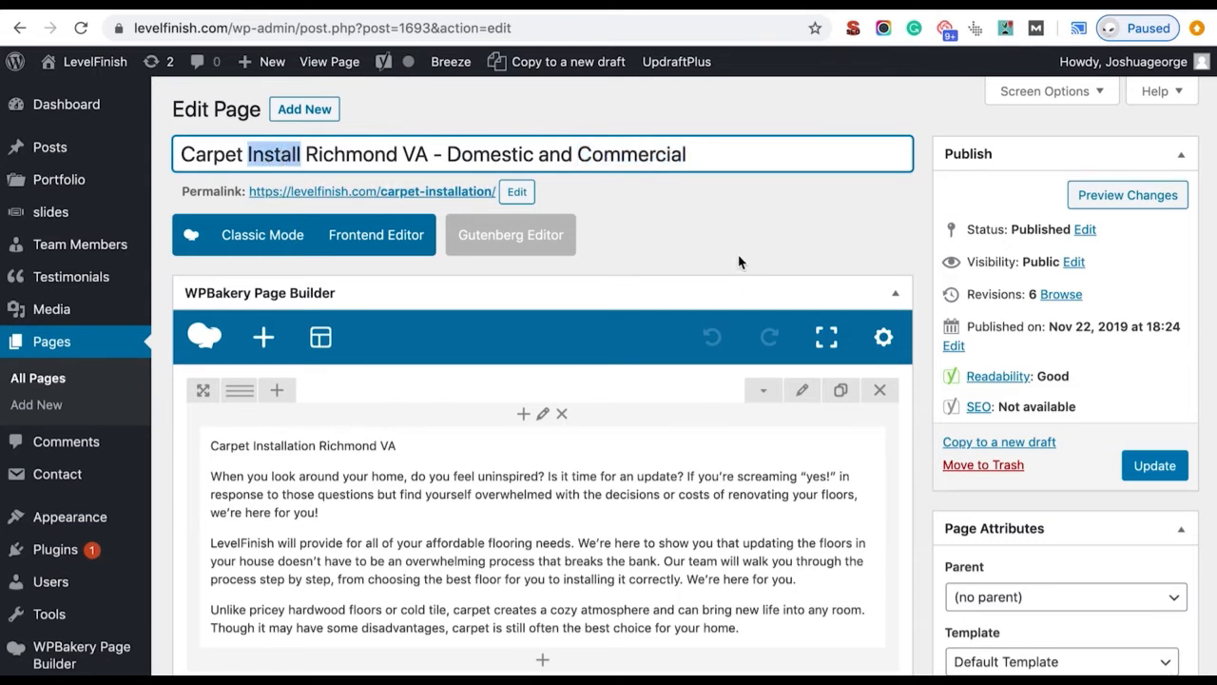
pyautogui.click(725, 224)
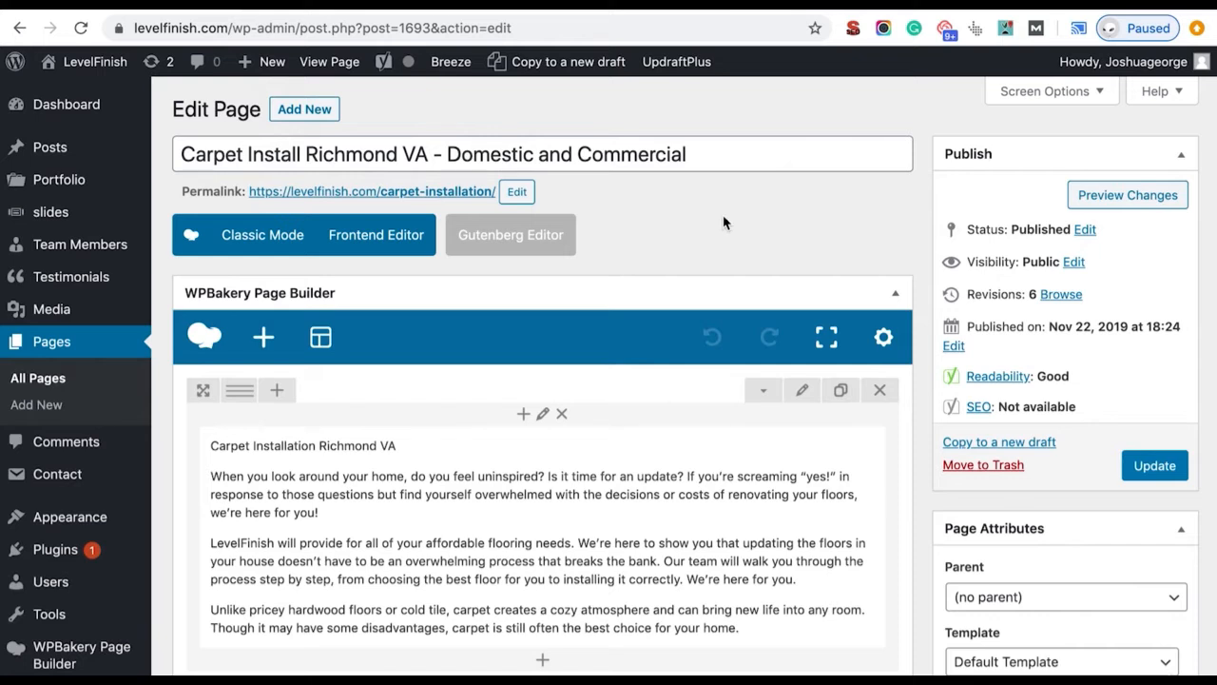
pyautogui.moveTo(708, 161); pyautogui.dragTo(437, 133)
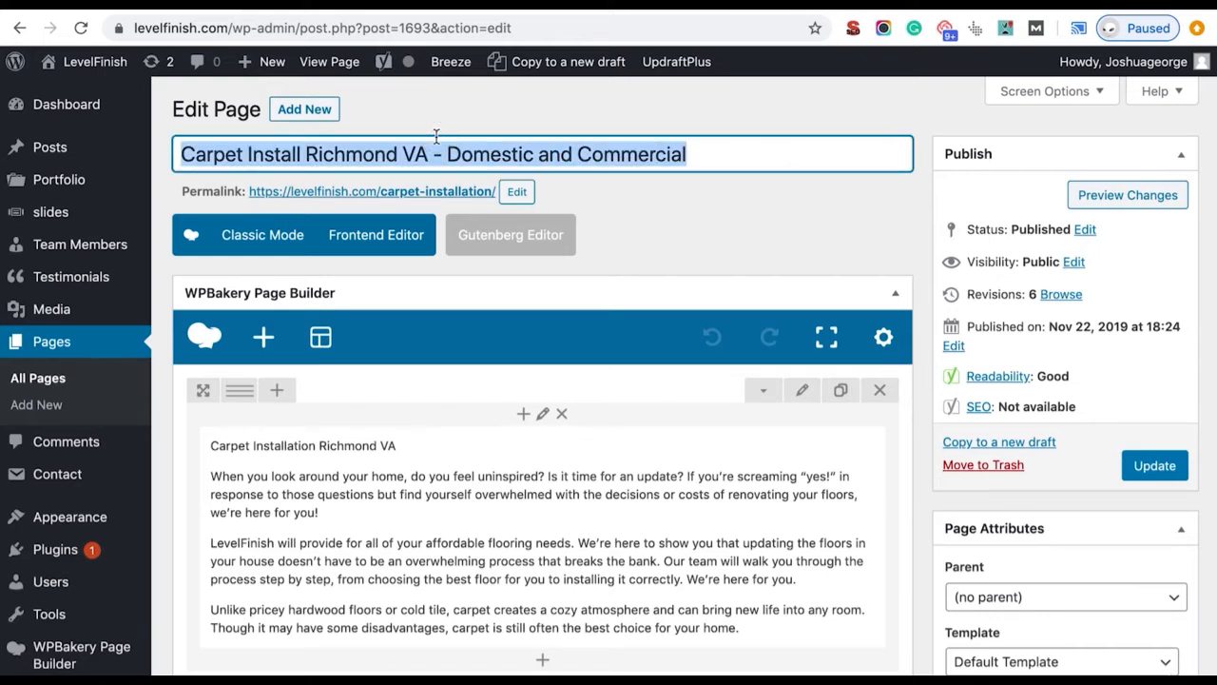
pyautogui.click(695, 199)
pyautogui.moveTo(713, 152); pyautogui.dragTo(255, 128)
pyautogui.press('BackSpace')
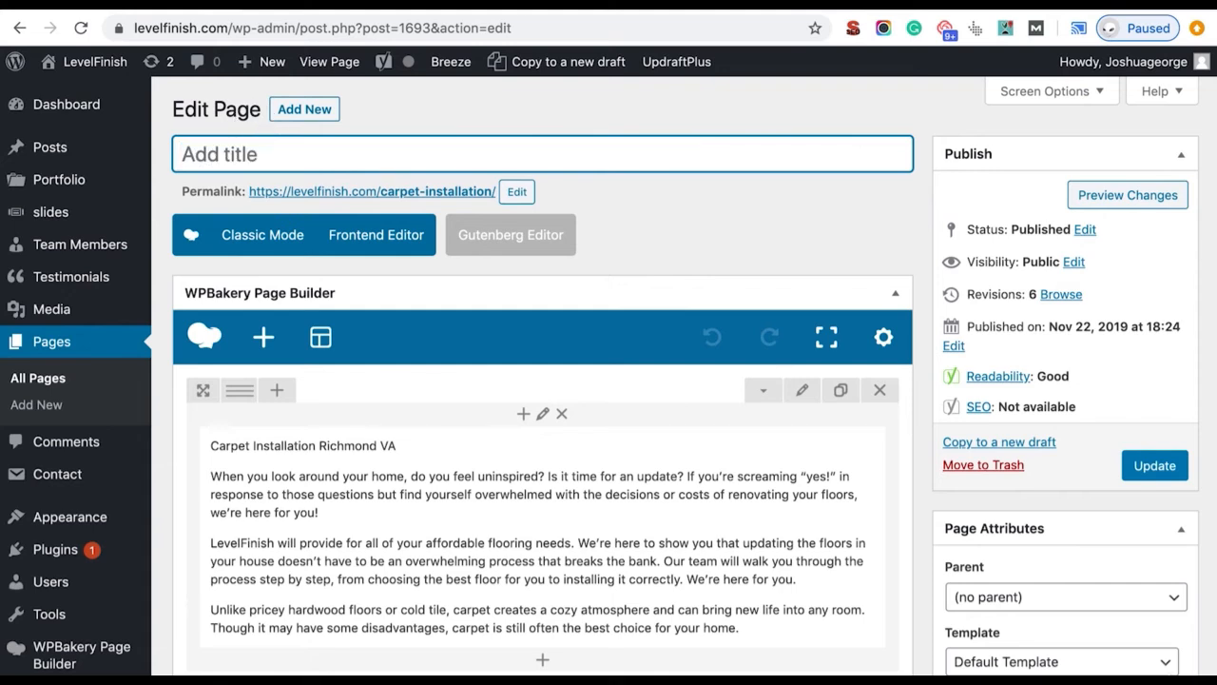
pyautogui.write('hioh')
pyautogui.press('BackSpace')
pyautogui.press('BackSpace')
pyautogui.press('BackSpace')
pyautogui.press('BackSpace')
pyautogui.press('super+z')
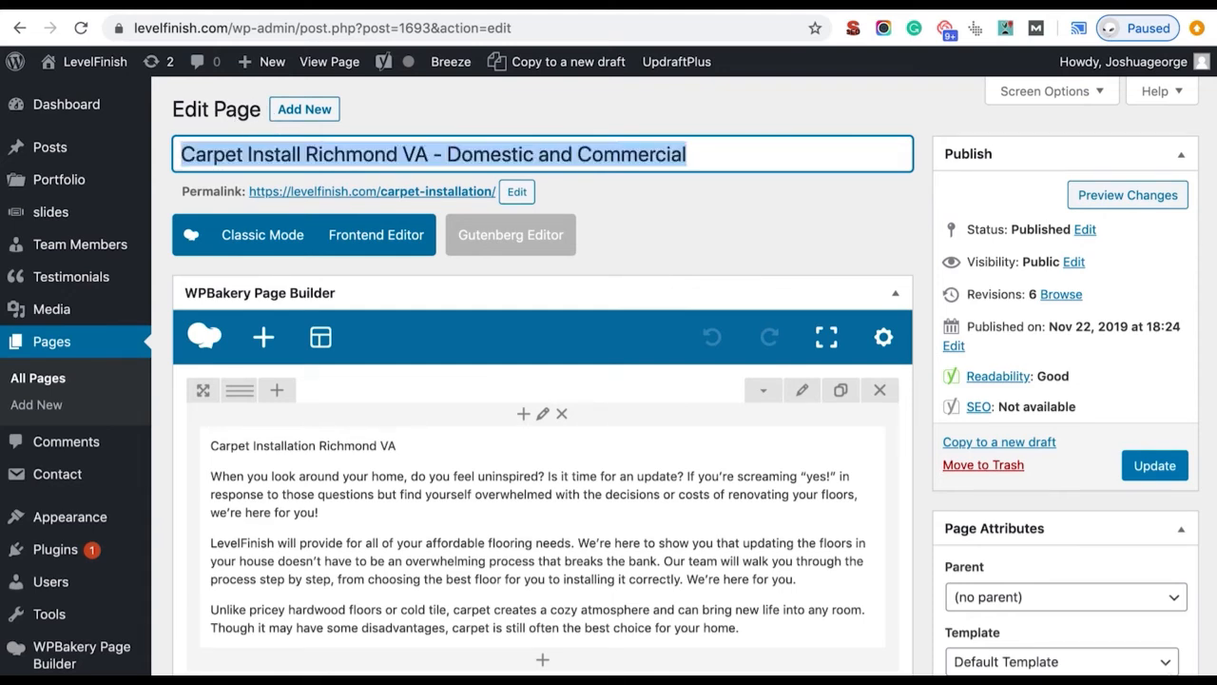
# Update the carpet installation page and switch to its live version
pyautogui.click(1146, 465)
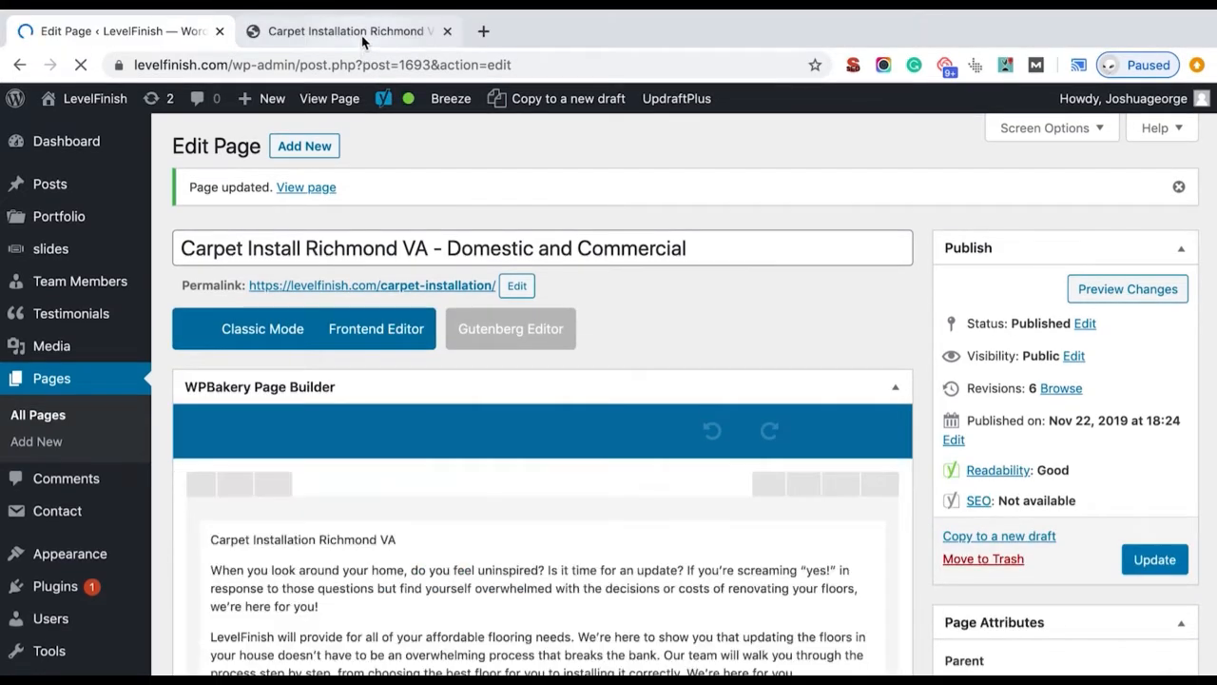
pyautogui.click(364, 35)
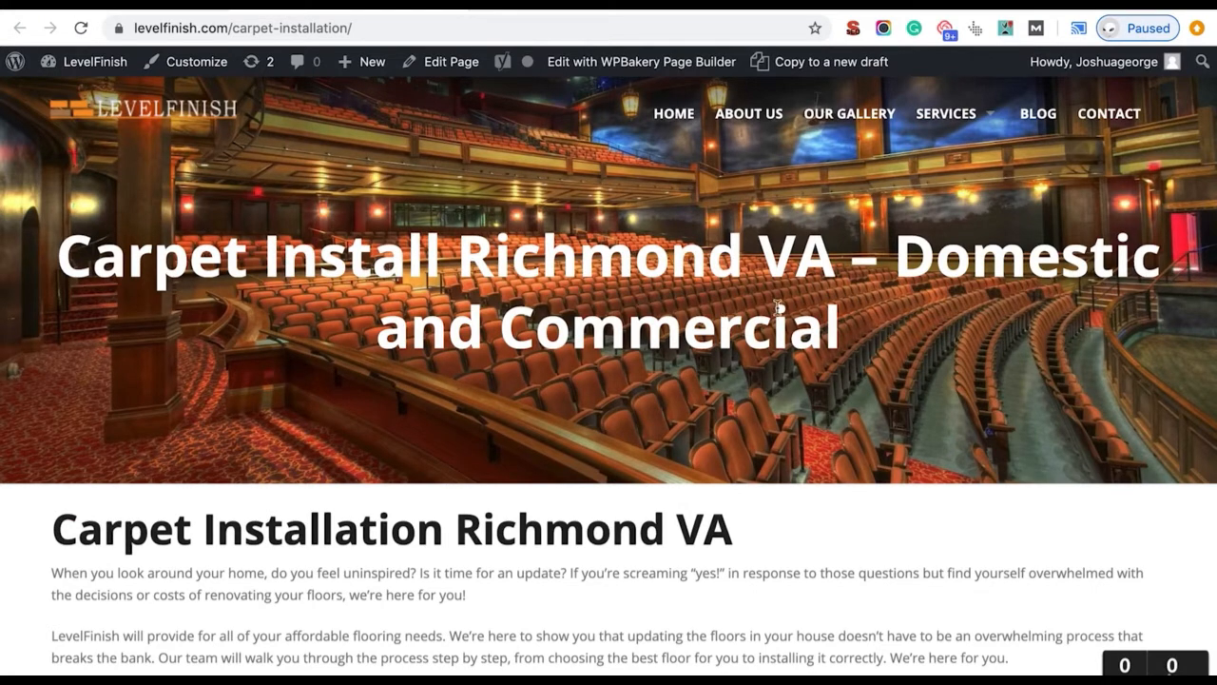
# Inspect the live page's SEO title and its character count with the SEO META in 1 CLICK extension
pyautogui.click(855, 32)
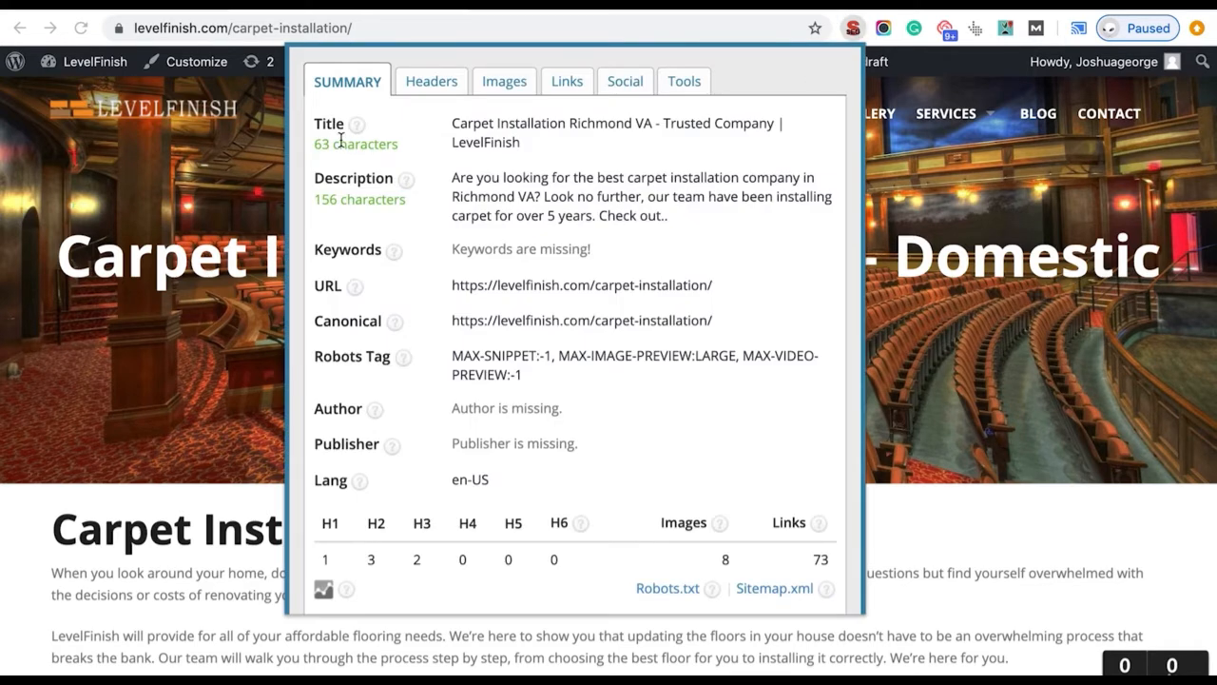
pyautogui.moveTo(453, 124); pyautogui.dragTo(671, 126)
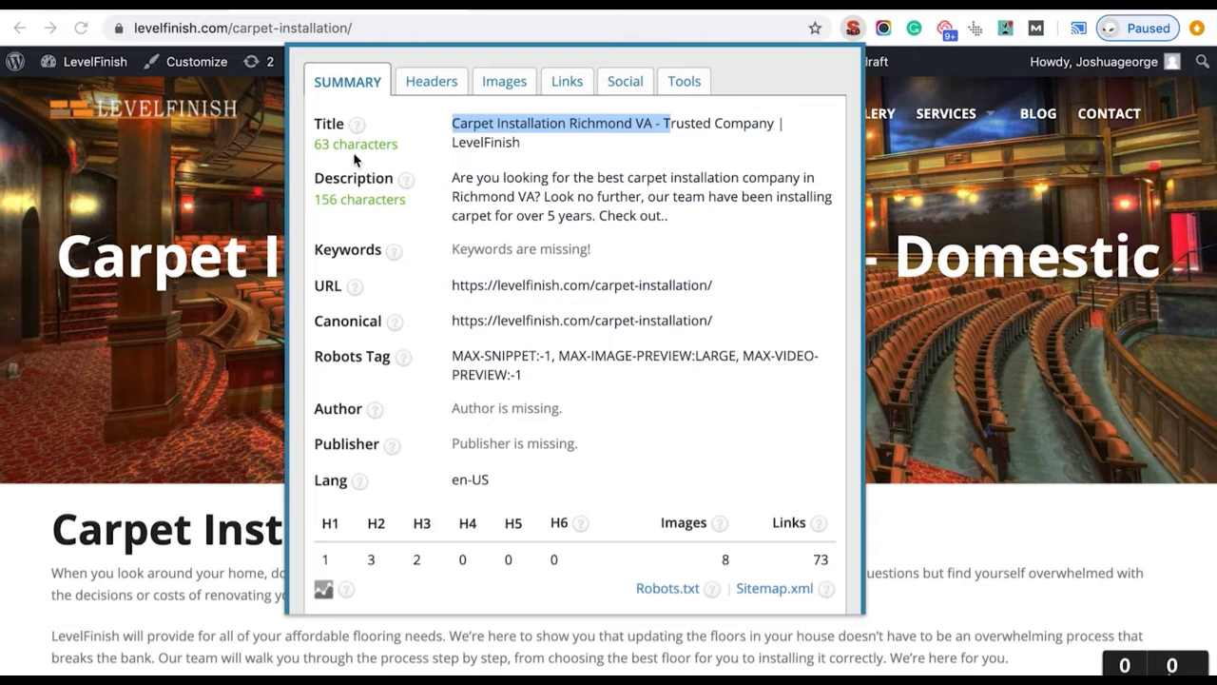
pyautogui.moveTo(323, 145)
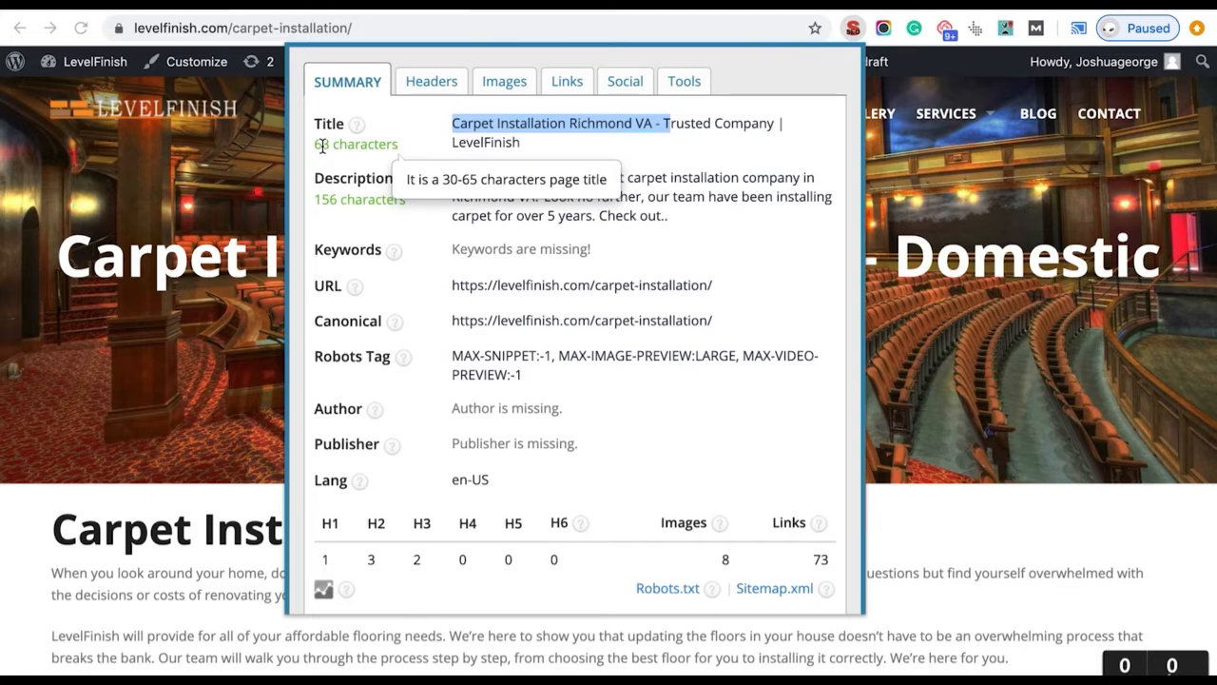
# Show the page's headers in the extension and examine the H1 wording, including "Install", "Richmond" and "Domestic and Commercial"
pyautogui.click(419, 80)
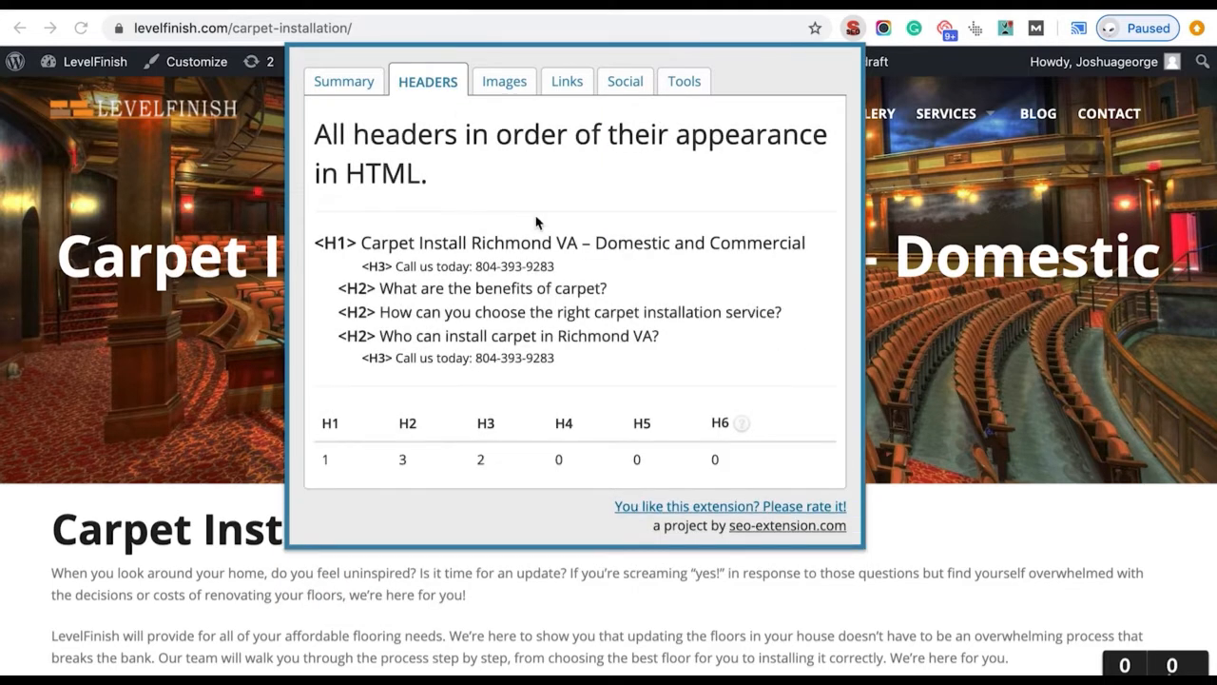
pyautogui.moveTo(362, 243); pyautogui.dragTo(795, 244)
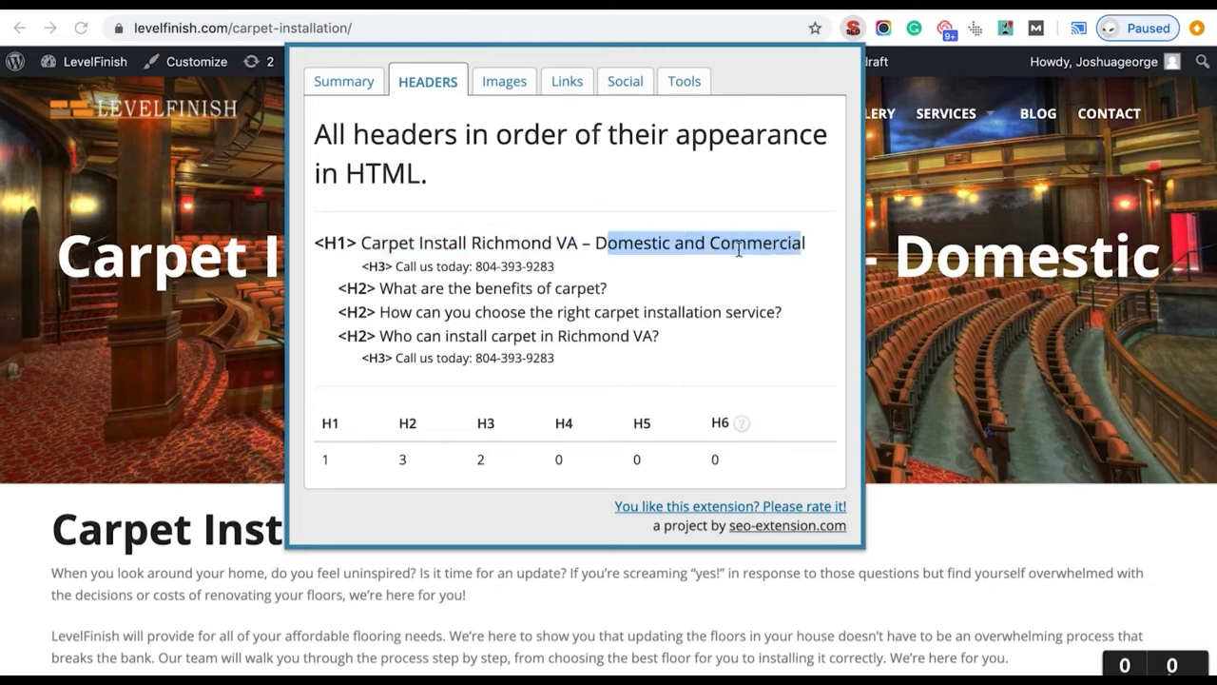
pyautogui.doubleClick(480, 240)
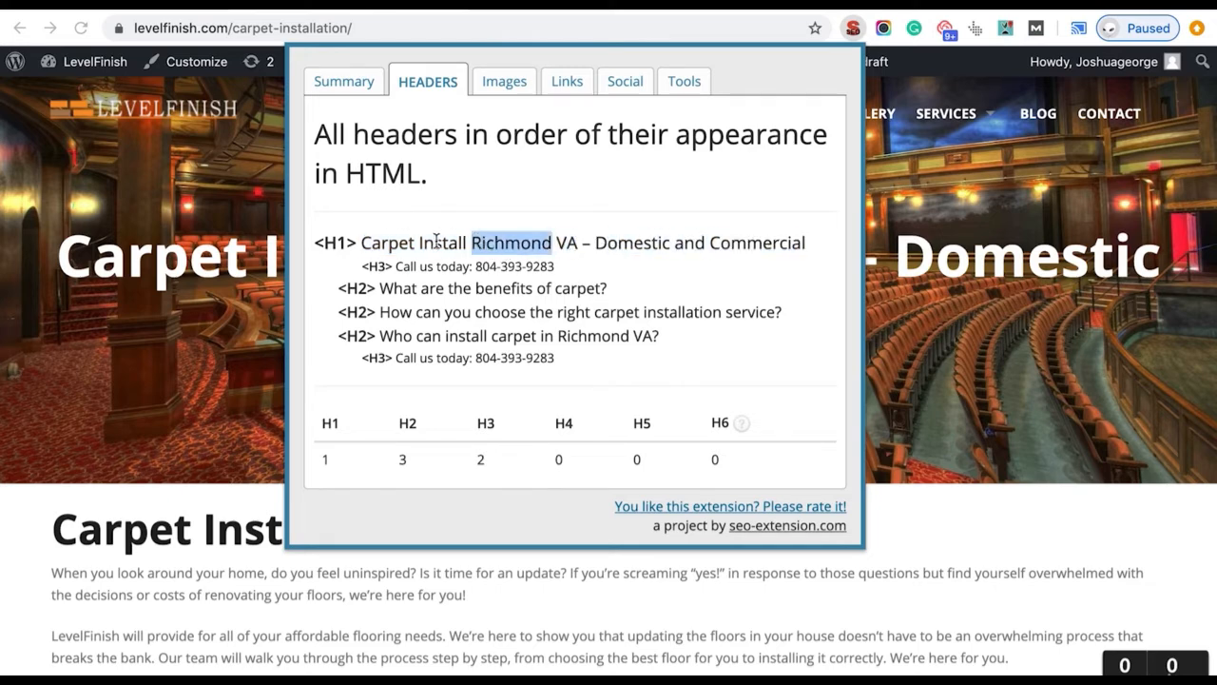
pyautogui.doubleClick(436, 240)
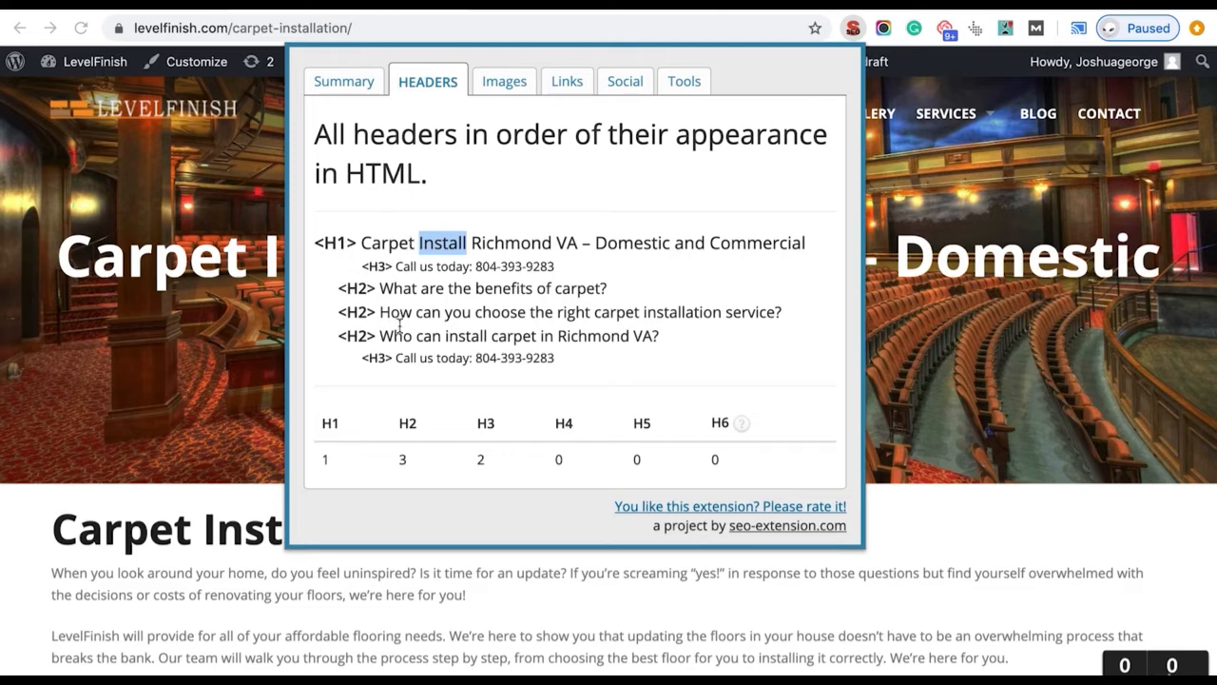
pyautogui.click(376, 253)
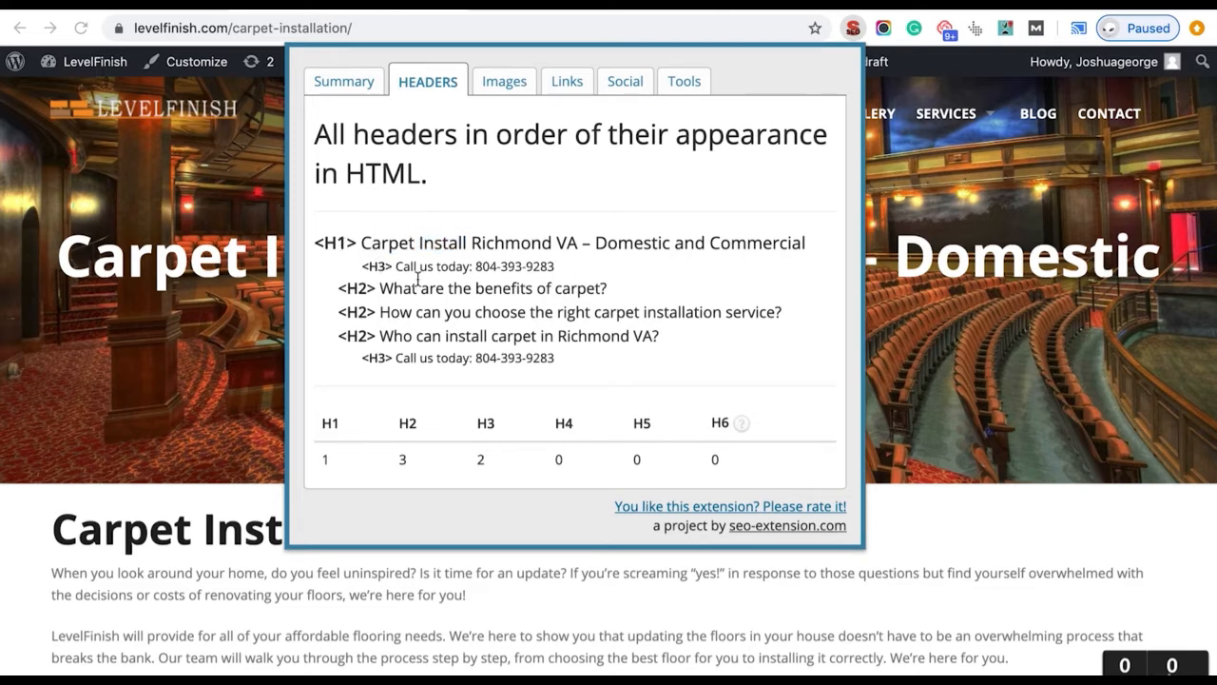
# Compare the H1 with the three H2 questions on carpet benefits, choosing an installation service and who installs in Richmond VA
pyautogui.doubleClick(327, 242)
pyautogui.click(466, 295)
pyautogui.tripleClick(365, 288)
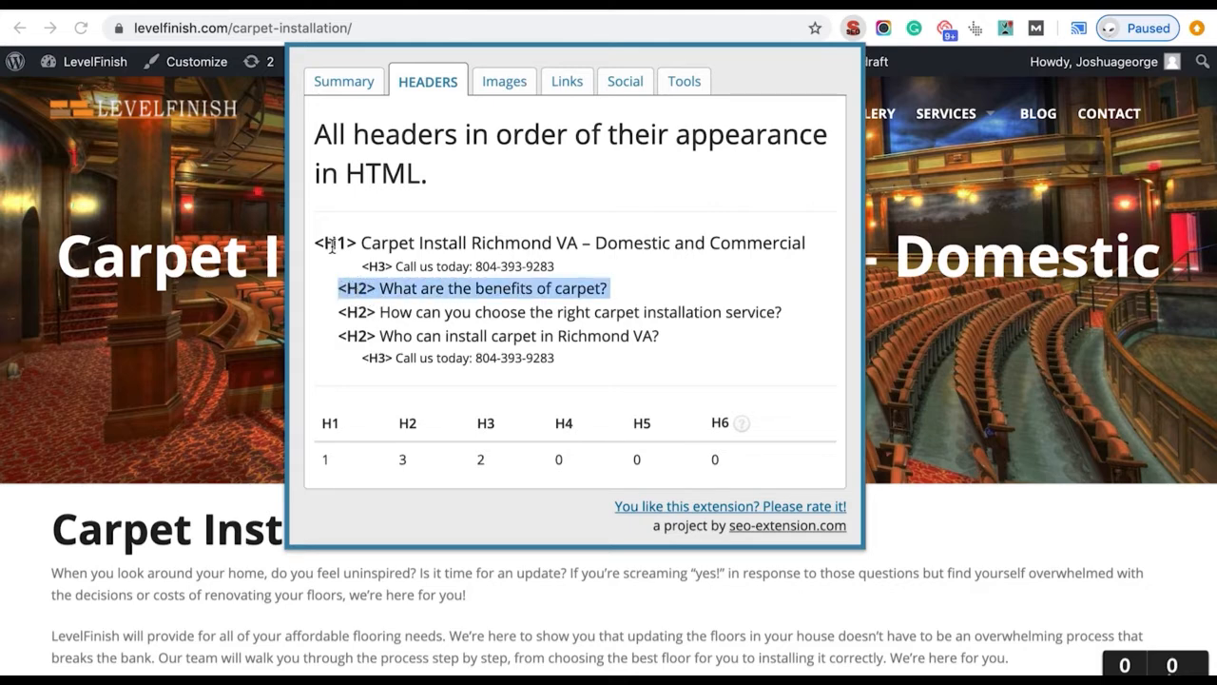
pyautogui.moveTo(363, 242); pyautogui.dragTo(577, 244)
pyautogui.click(359, 287)
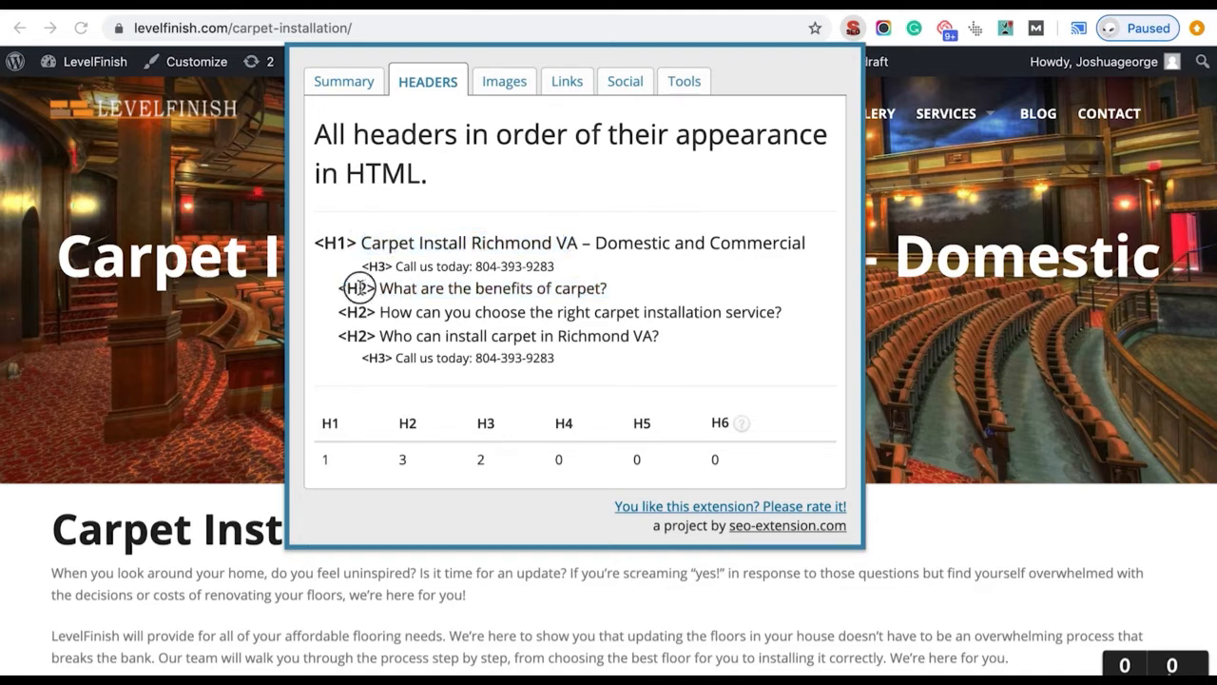
pyautogui.doubleClick(385, 244)
pyautogui.click(383, 287)
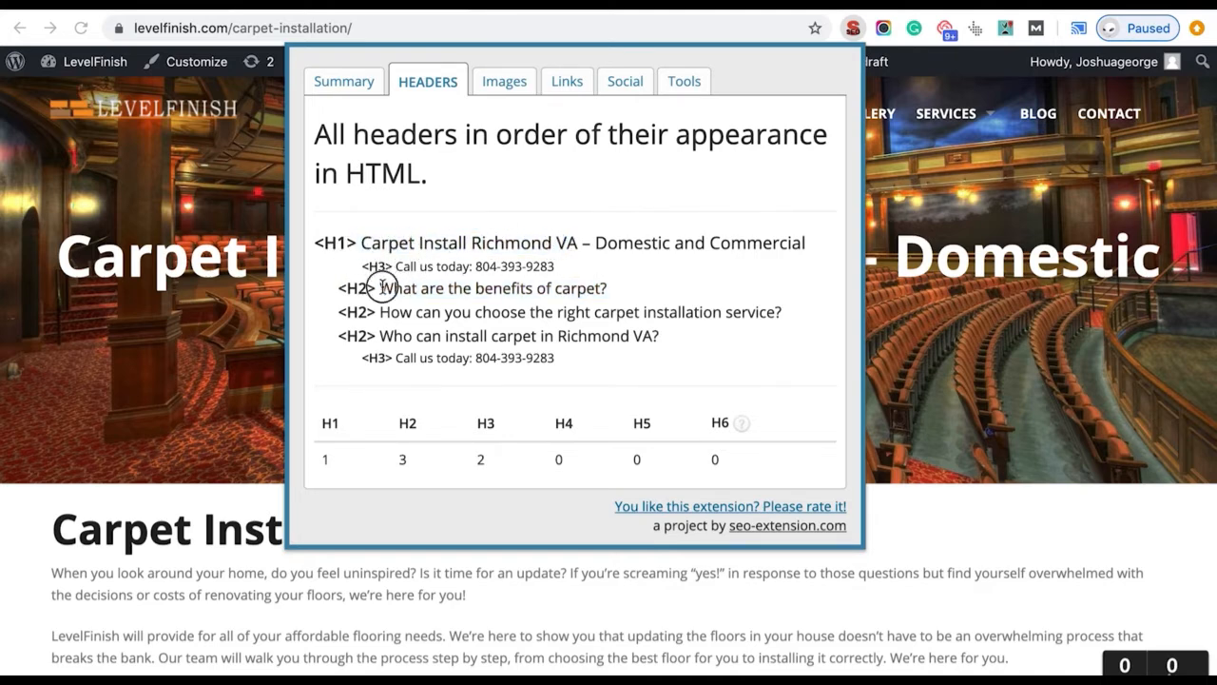
pyautogui.moveTo(384, 287); pyautogui.dragTo(578, 286)
pyautogui.moveTo(389, 313); pyautogui.dragTo(809, 290)
pyautogui.moveTo(458, 333); pyautogui.dragTo(570, 335)
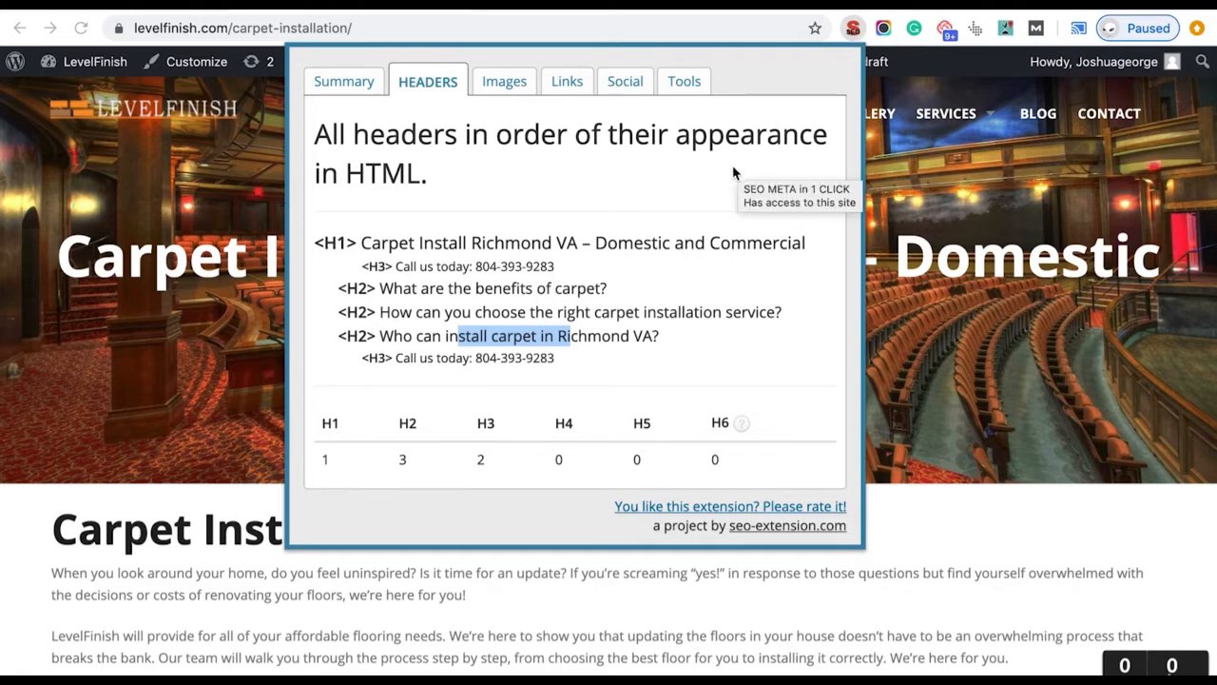
# Return to the extension's summary and examine the carpet-installation slug in the page URL
pyautogui.click(349, 84)
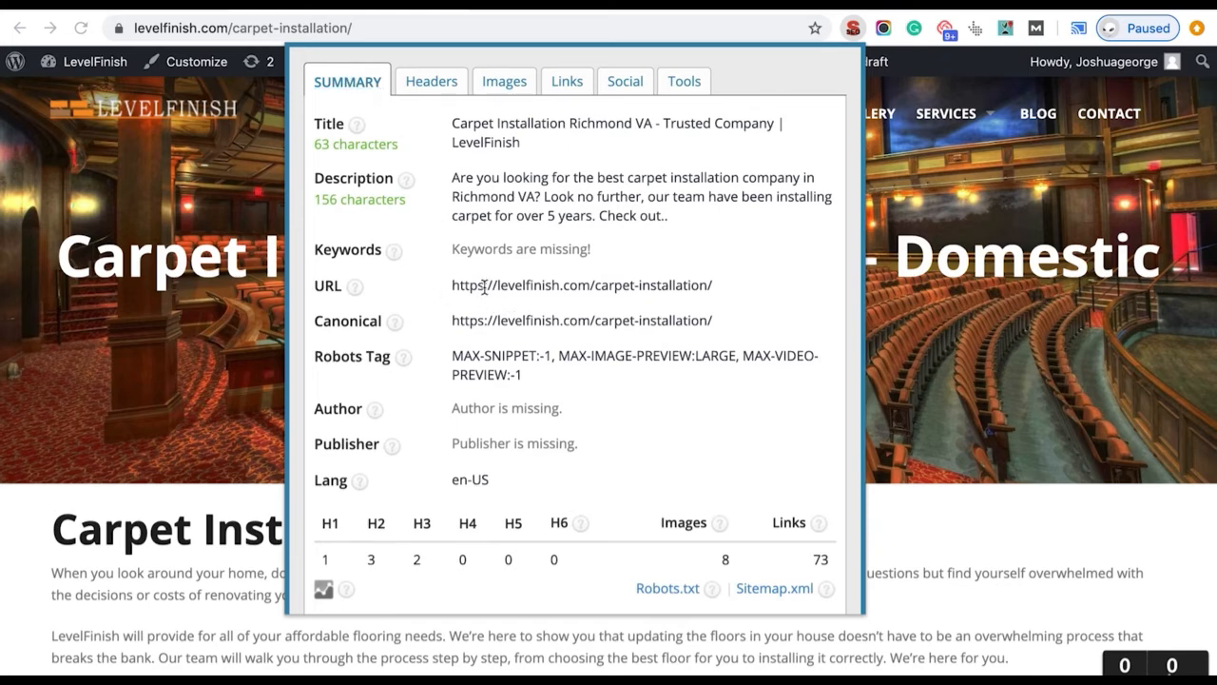
pyautogui.click(597, 286)
pyautogui.moveTo(598, 285); pyautogui.dragTo(708, 285)
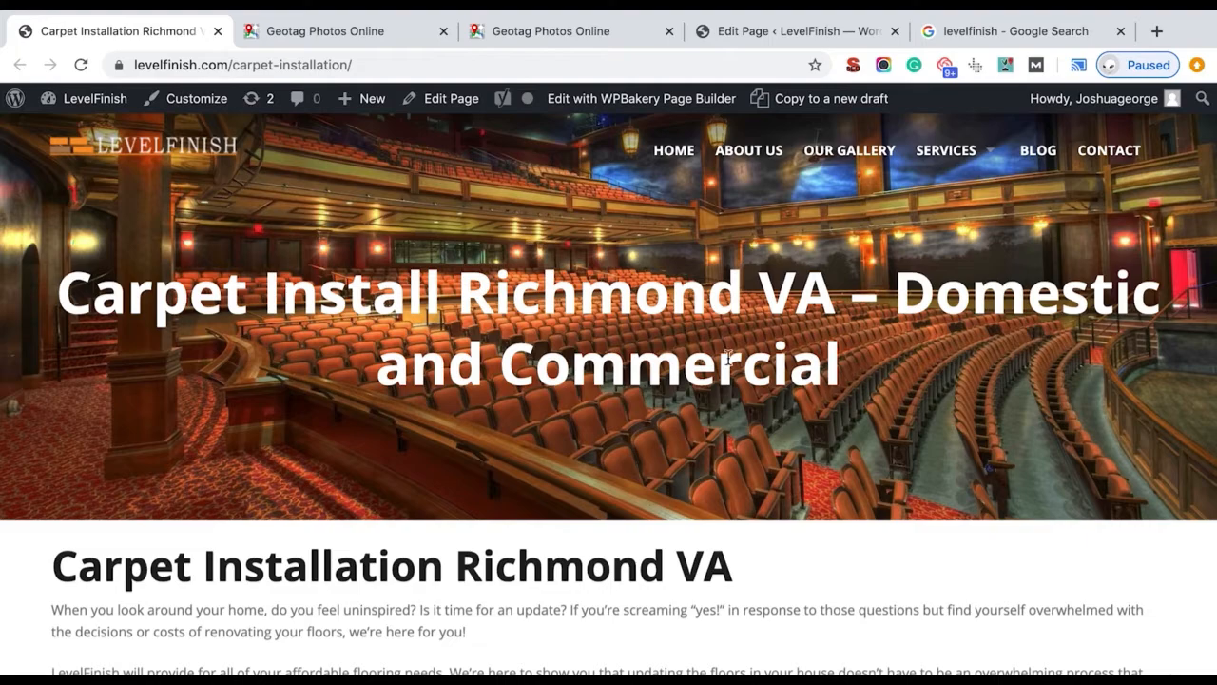
# Look over the images and text sections on the live carpet installation page
pyautogui.scroll(-3, 739, 605)
pyautogui.scroll(-4, 739, 605)
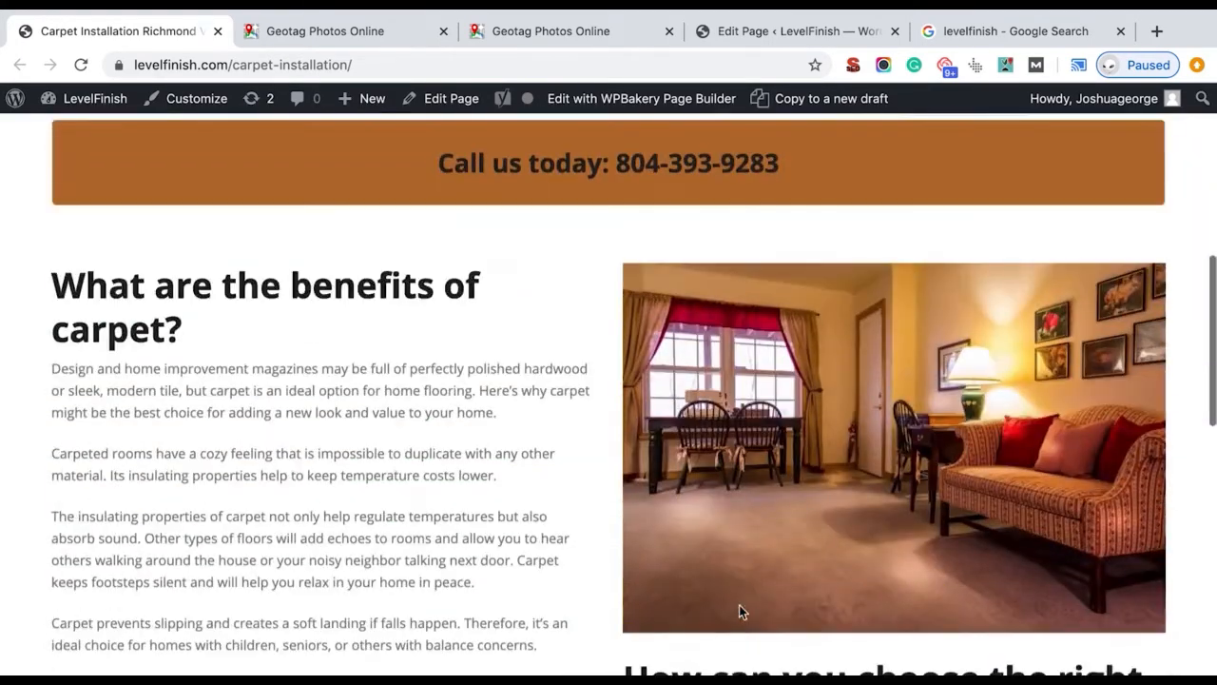
pyautogui.scroll(-8, 786, 451)
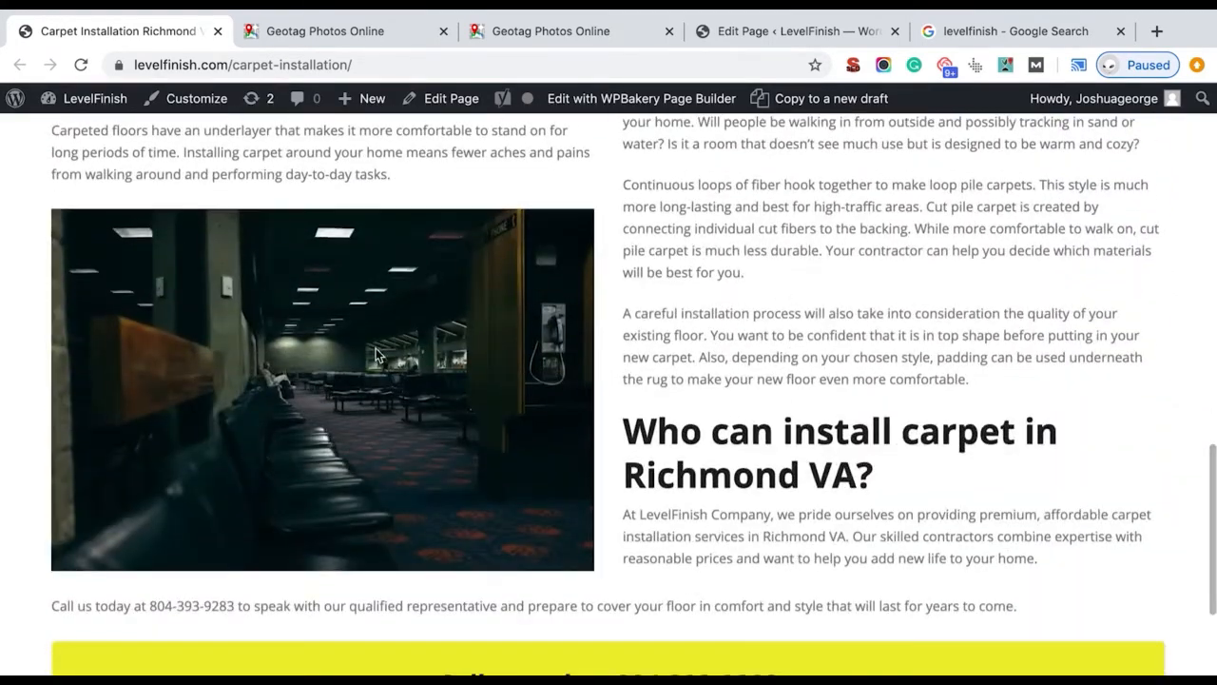
pyautogui.scroll(12, 385, 352)
pyautogui.scroll(-3, 376, 354)
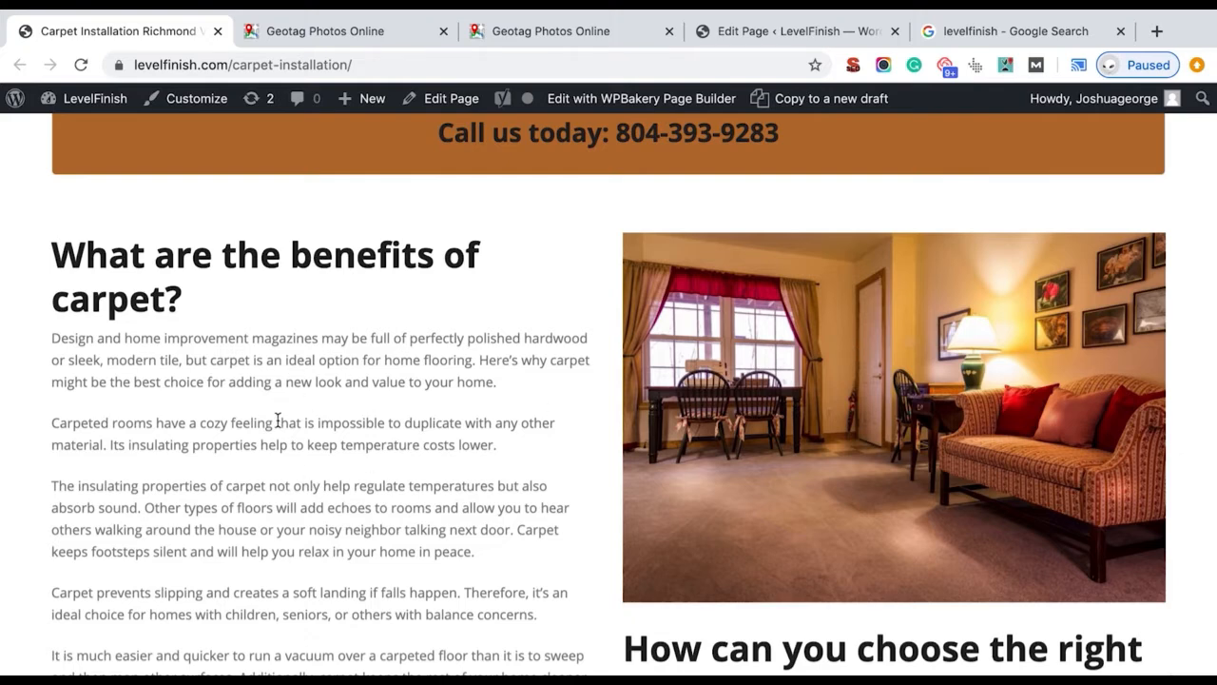
pyautogui.scroll(2, 276, 421)
pyautogui.scroll(1, 276, 420)
# Switch to GeoImgr, start its geotagging tool and close the duplicate GeoImgr tab after checking the live page's living room photo
pyautogui.click(333, 31)
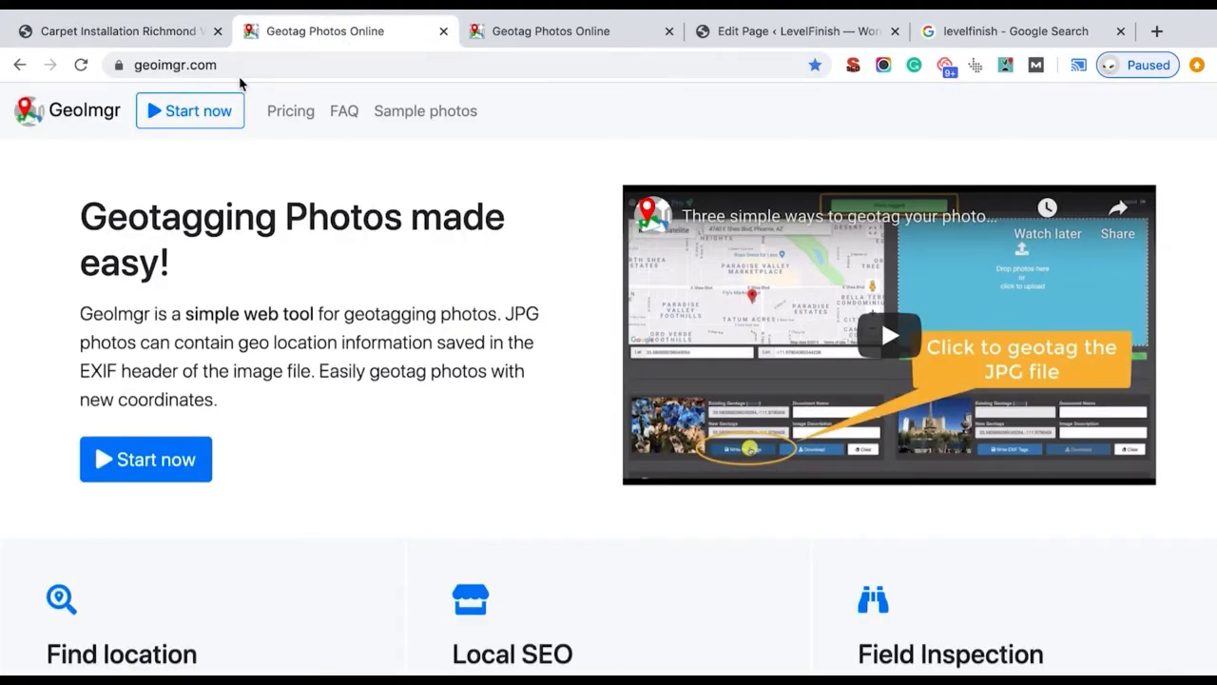
pyautogui.click(183, 460)
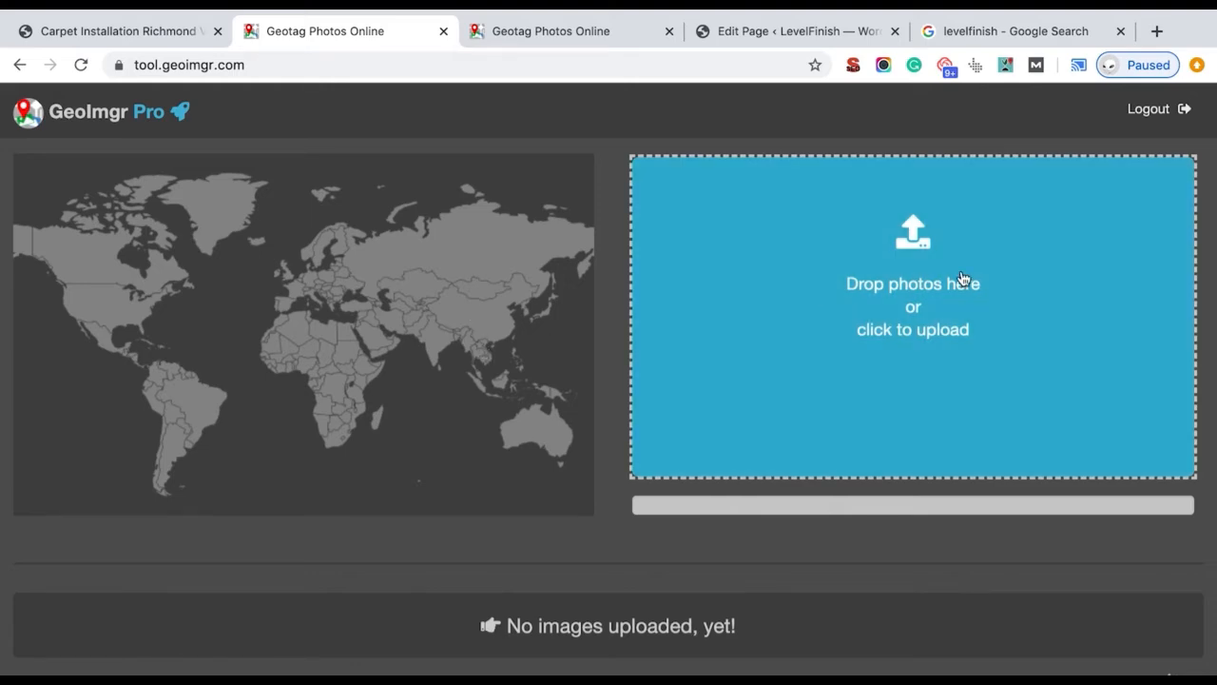
pyautogui.click(114, 31)
pyautogui.scroll(-3, 372, 261)
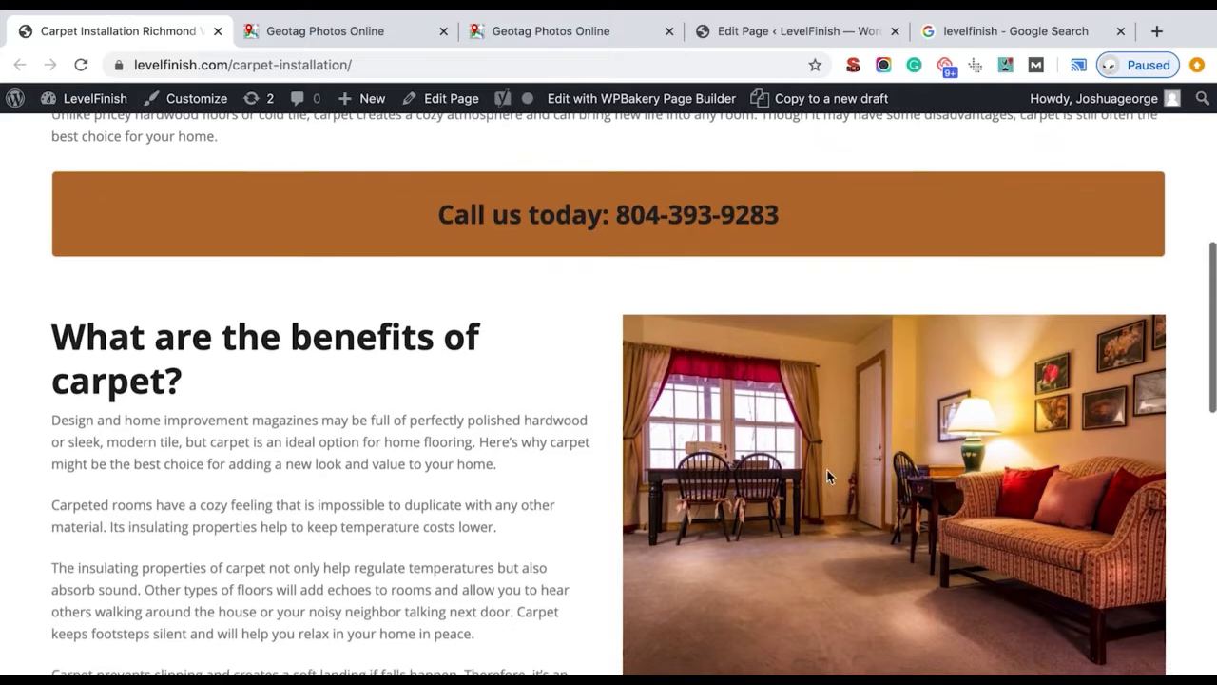
pyautogui.click(504, 31)
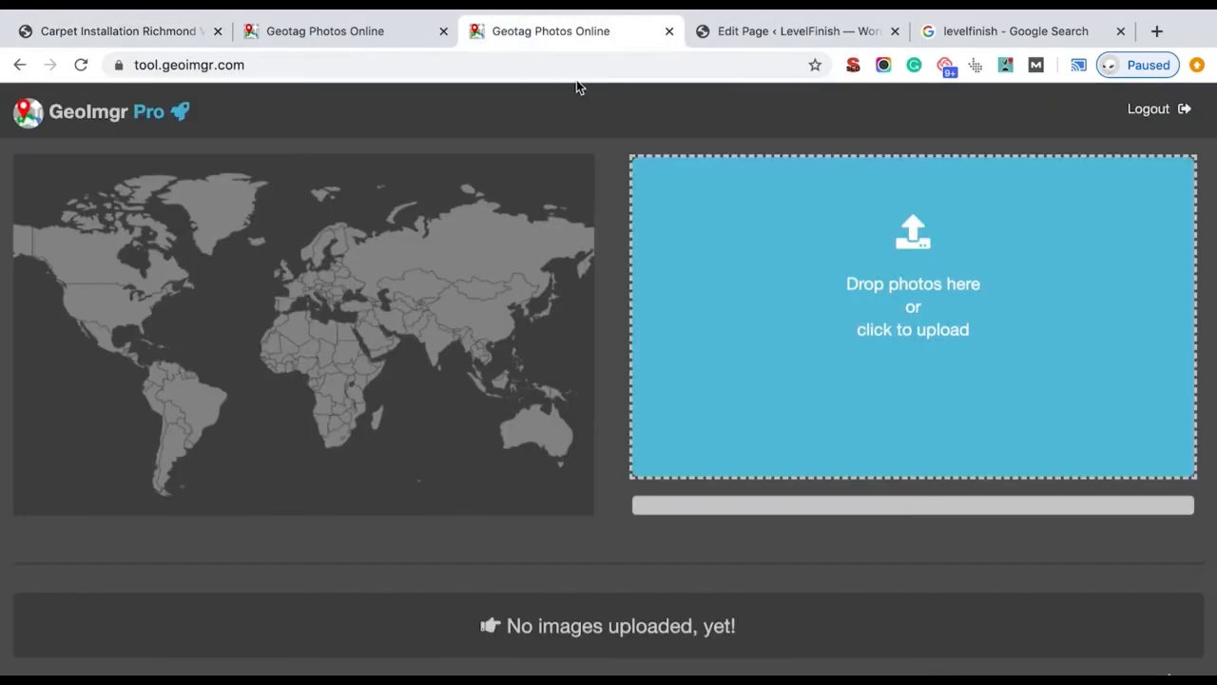
pyautogui.click(443, 32)
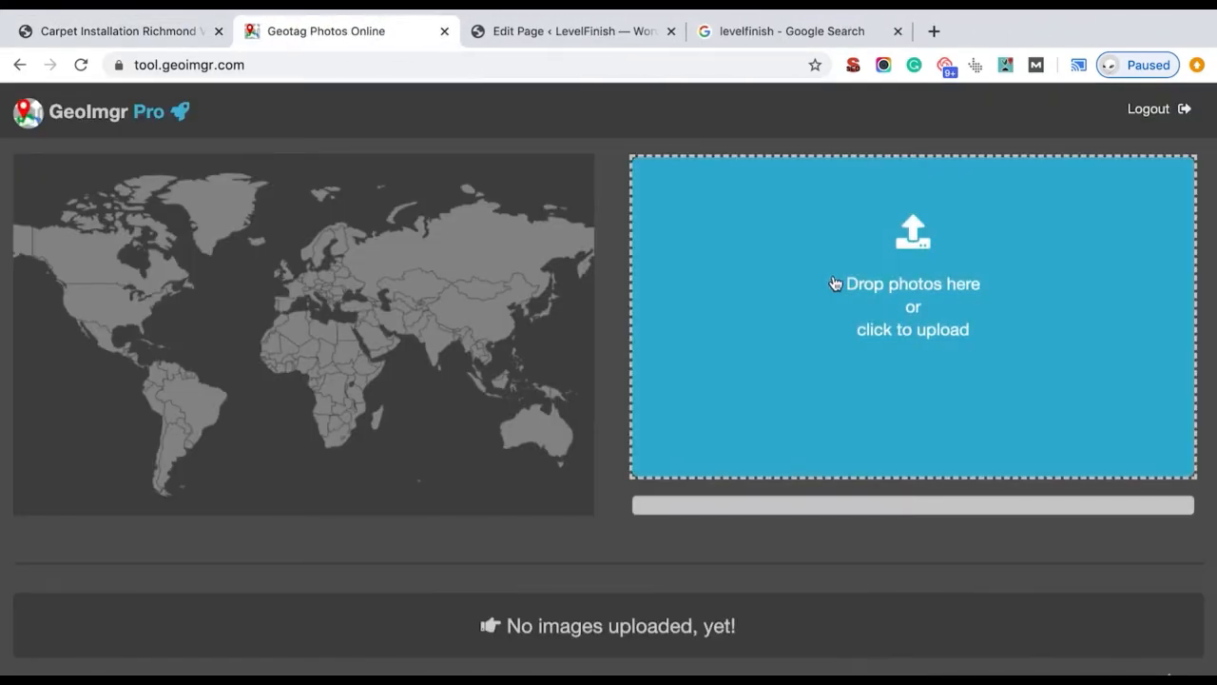
# Upload the carpet installation job2 JPG from the iCloud Desktop folder to GeoImgr
pyautogui.click(923, 284)
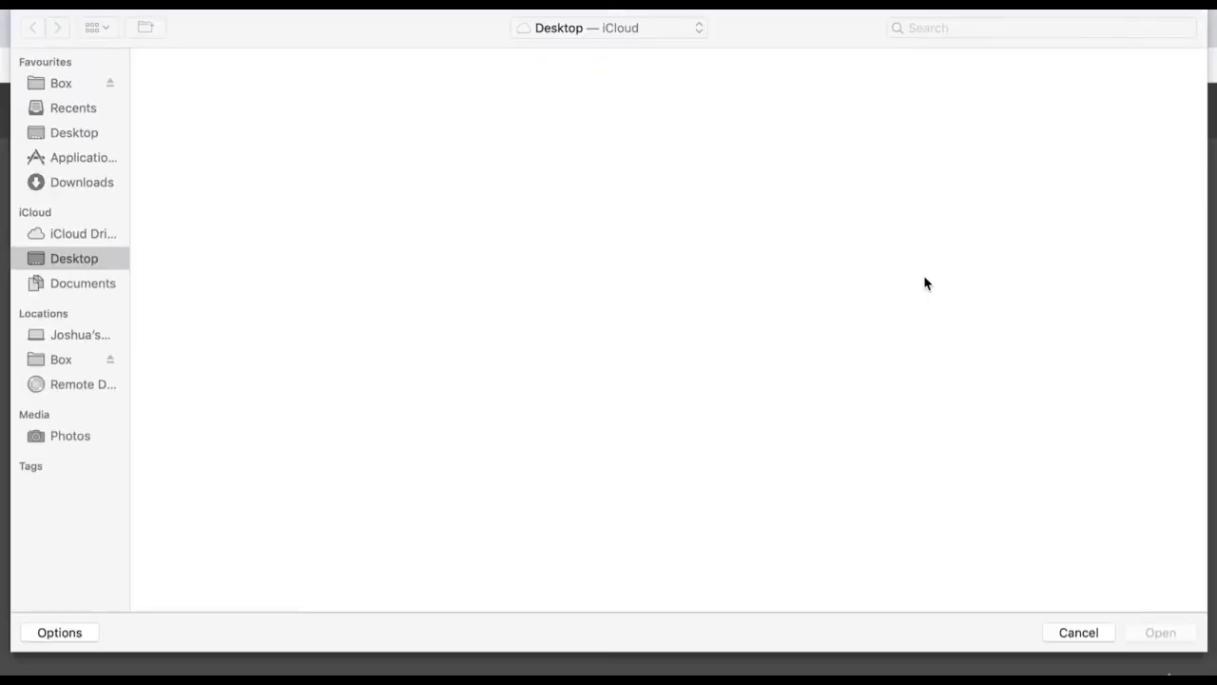
pyautogui.click(217, 65)
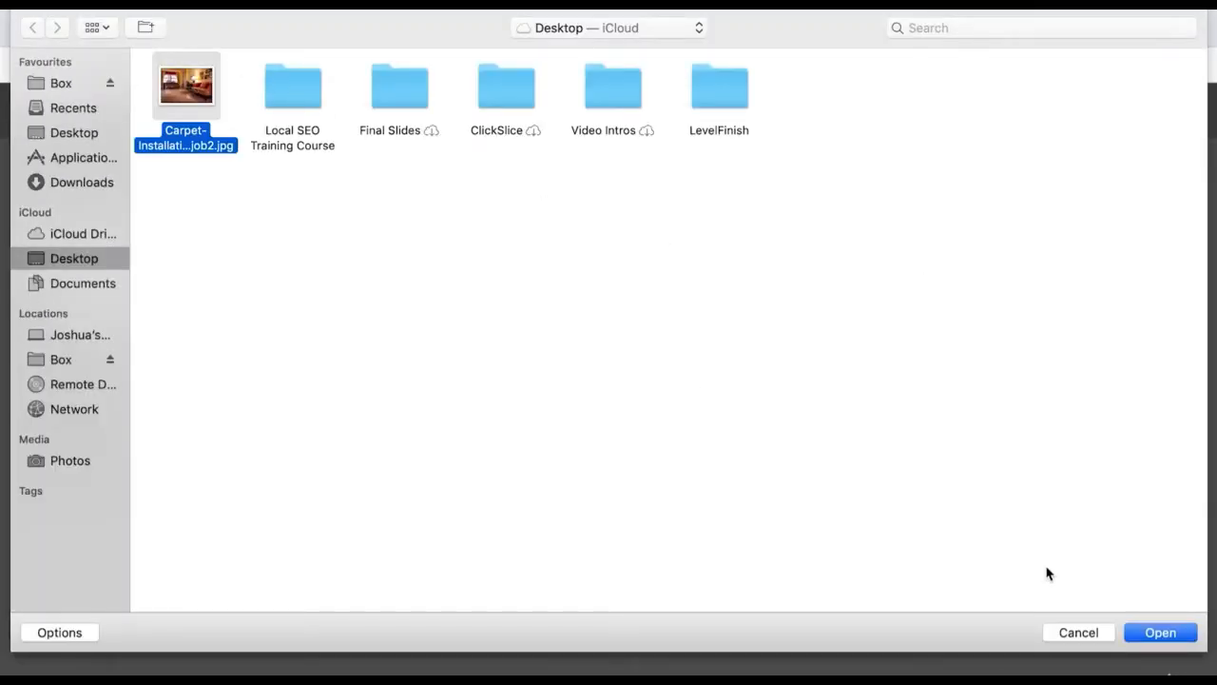
pyautogui.click(1138, 629)
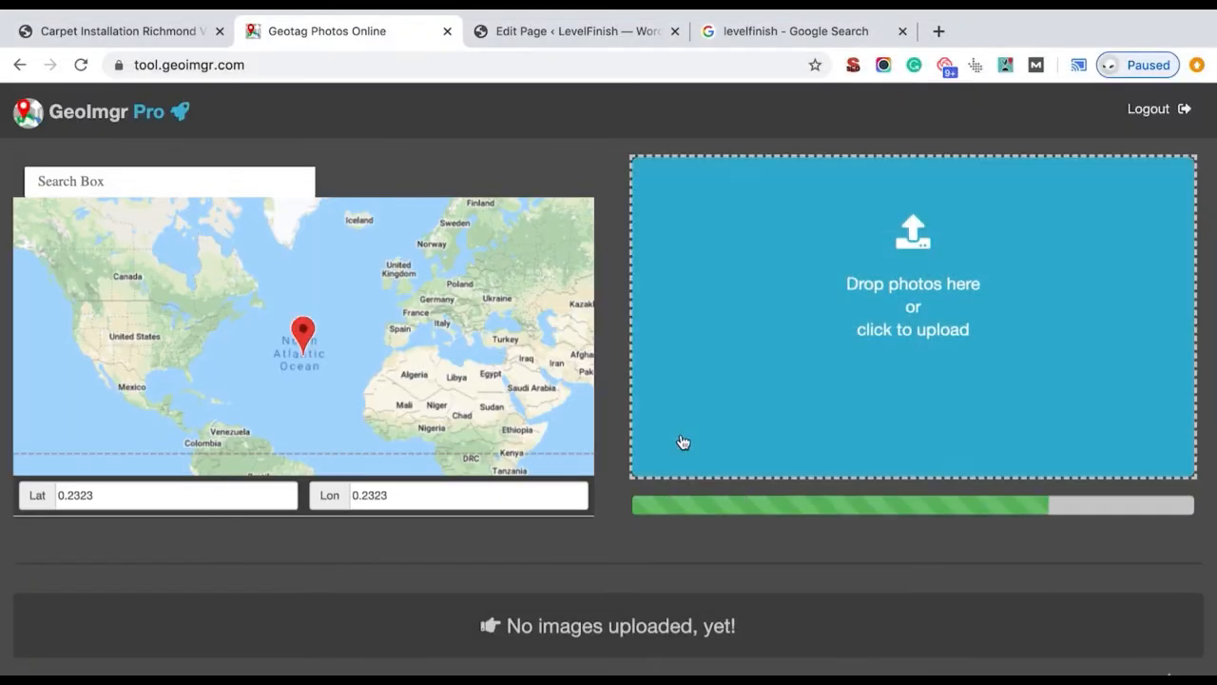
pyautogui.scroll(-2, 649, 540)
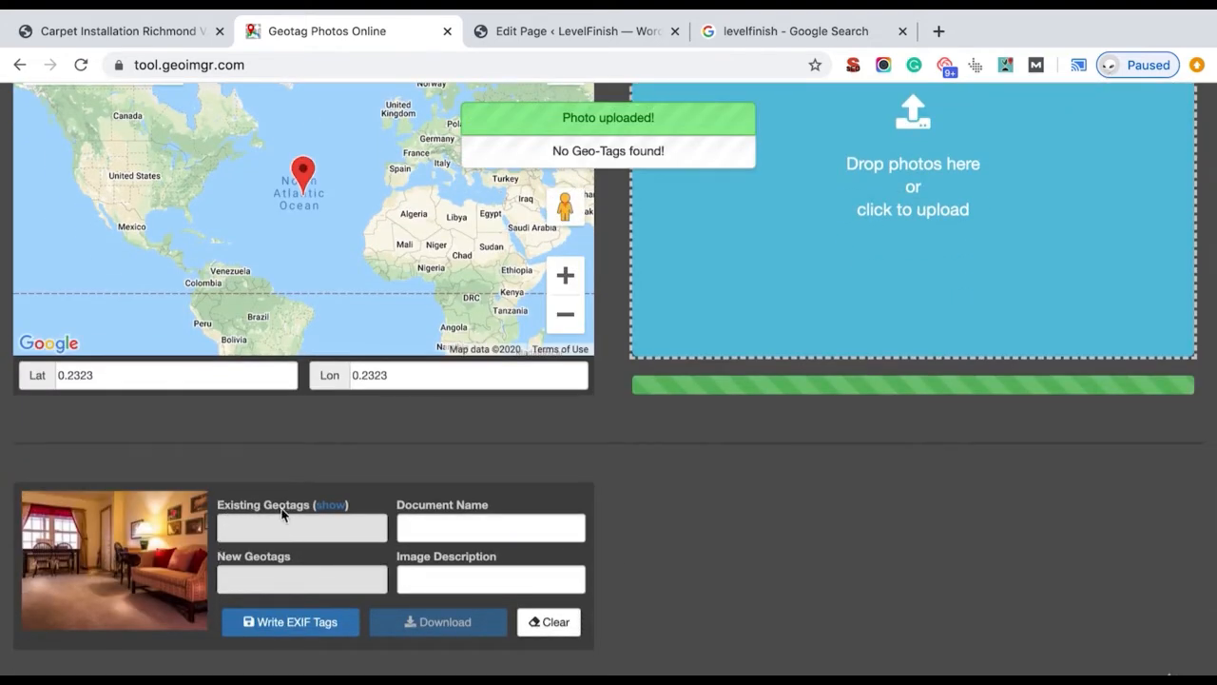
# Set the uploaded photo's new geotag location to Richmond, VA, USA through the map search
pyautogui.scroll(1, 507, 513)
pyautogui.scroll(1, 506, 513)
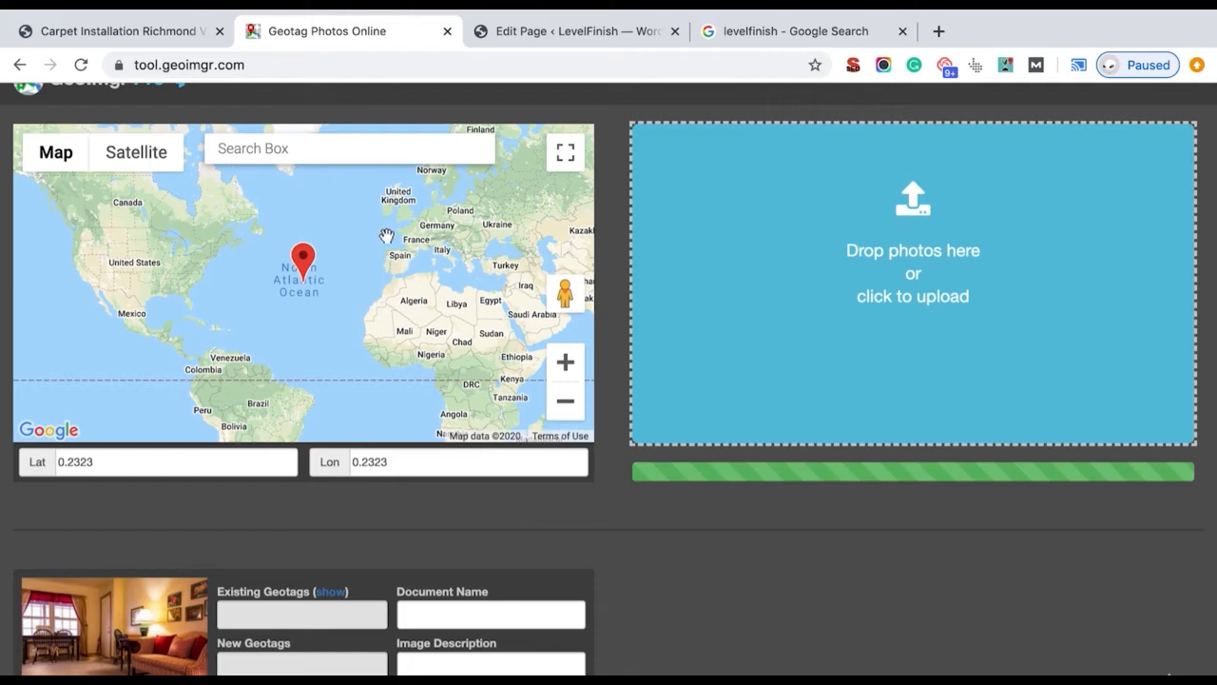
pyautogui.click(356, 146)
pyautogui.write('richmond')
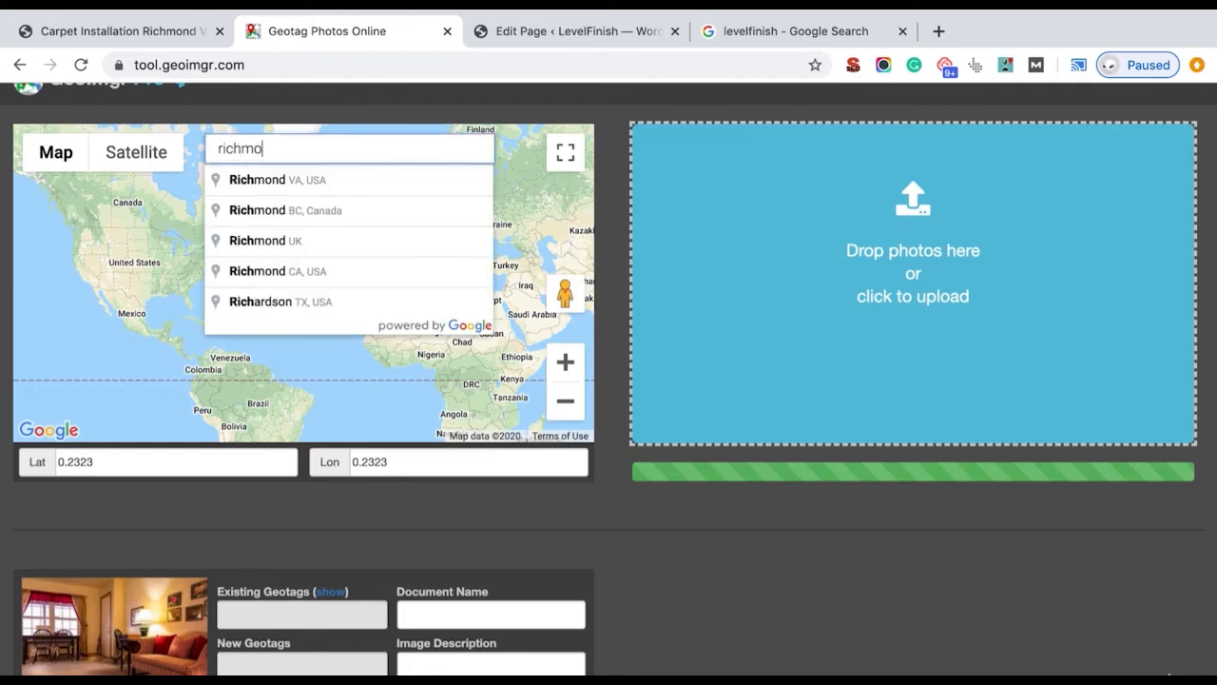
pyautogui.click(348, 180)
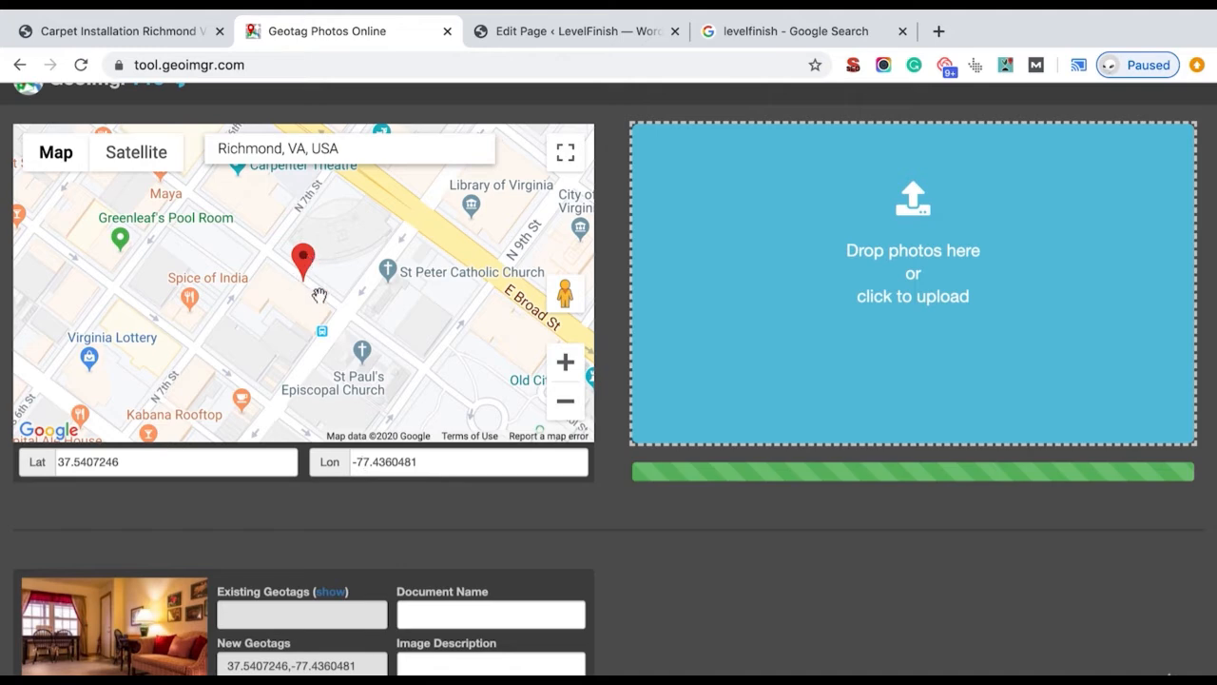
pyautogui.scroll(-1, 261, 432)
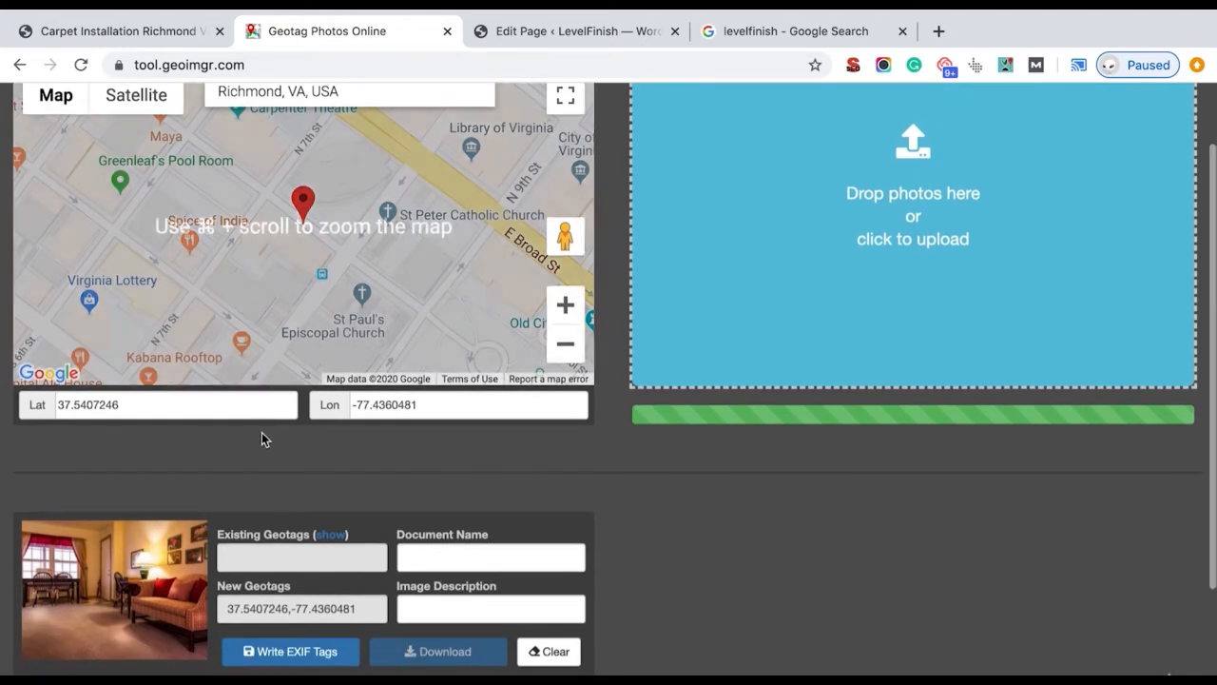
# Write the new Richmond geotags into the carpet photo's EXIF data and download the tagged photo
pyautogui.click(301, 655)
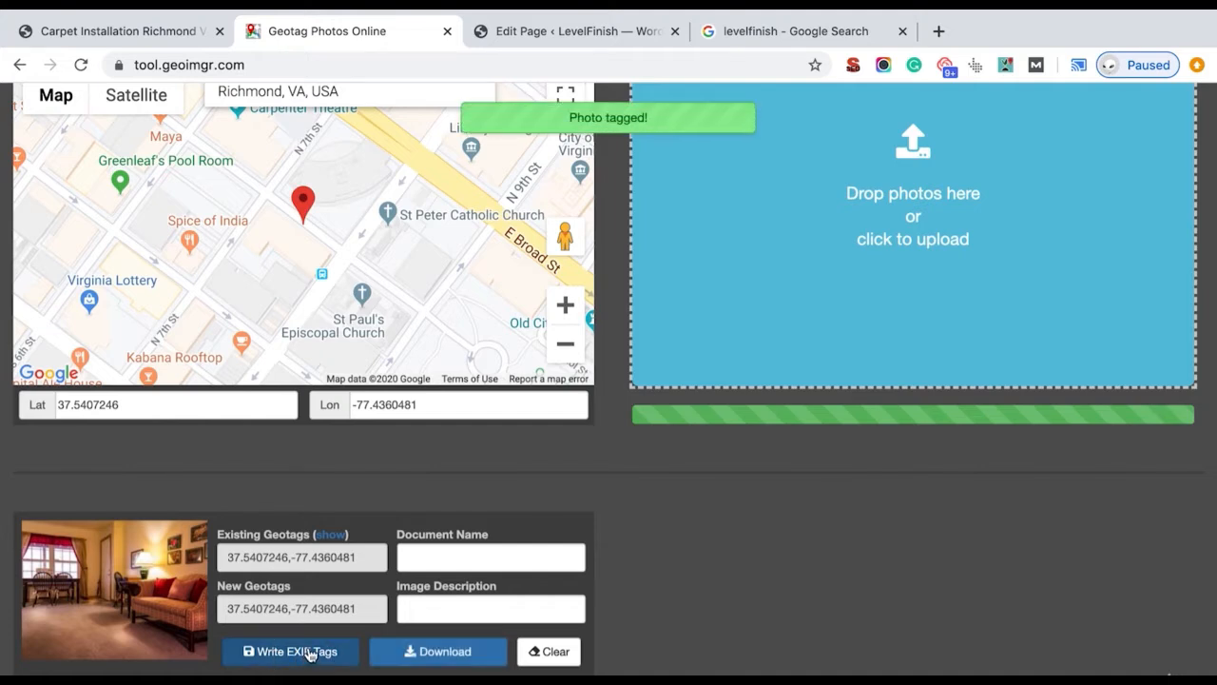
pyautogui.scroll(2, 291, 552)
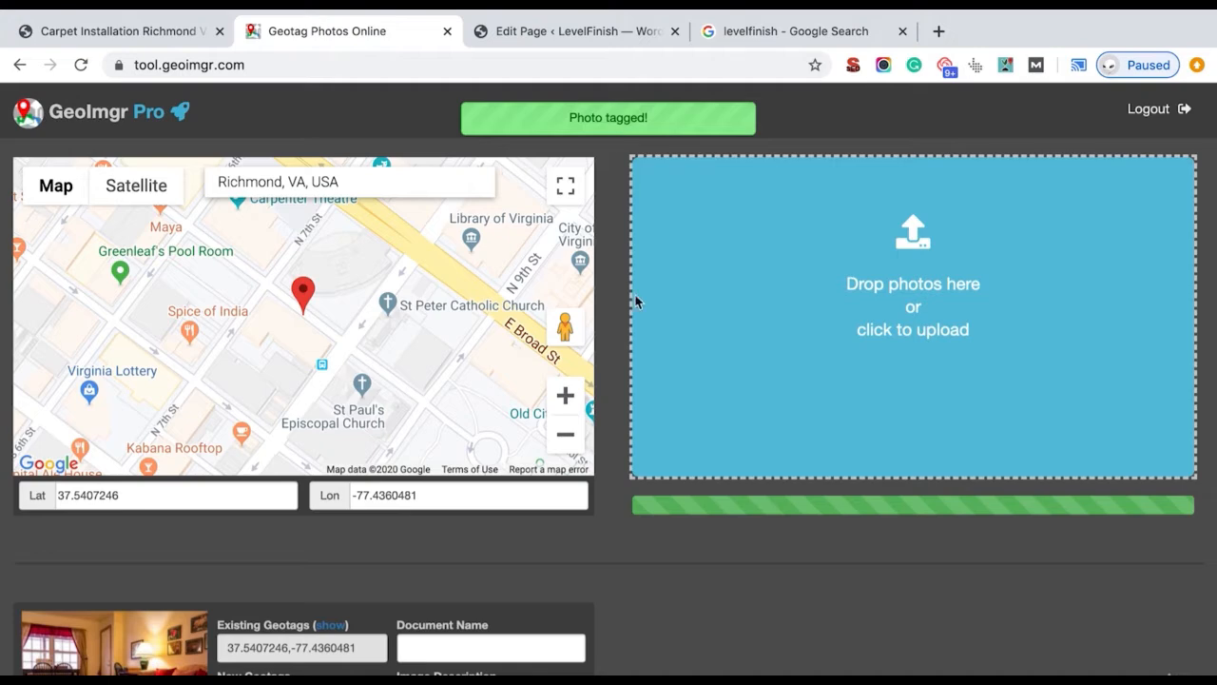
pyautogui.scroll(-2, 674, 566)
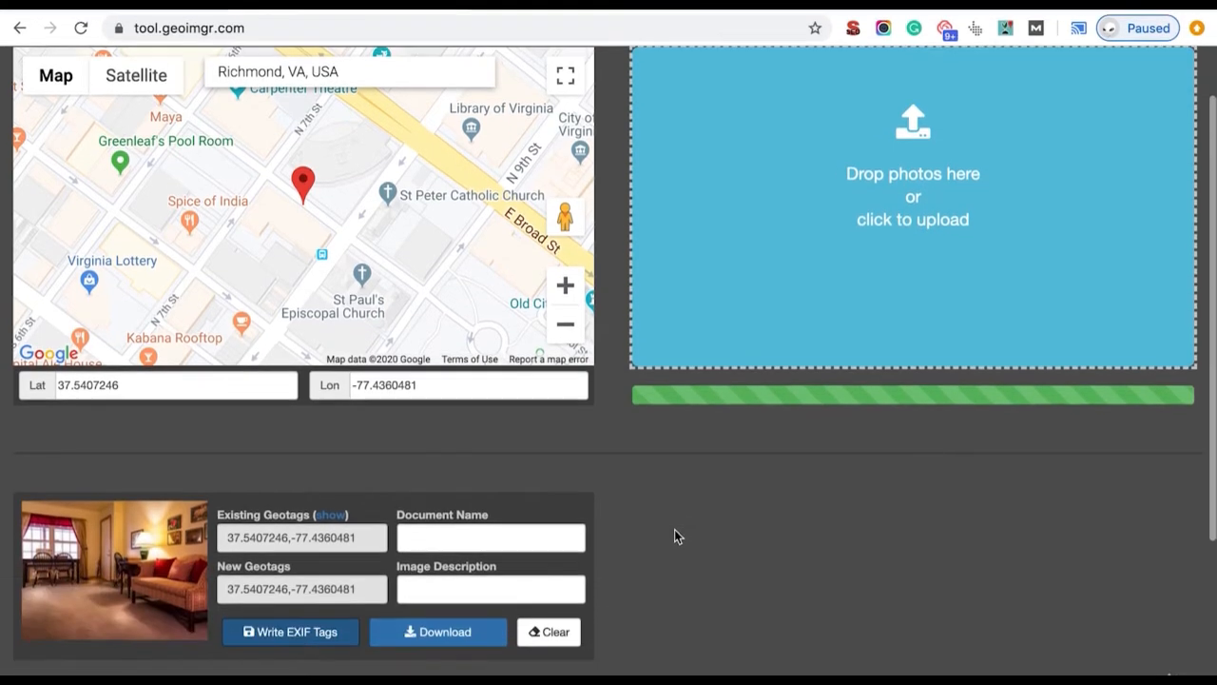
pyautogui.click(466, 664)
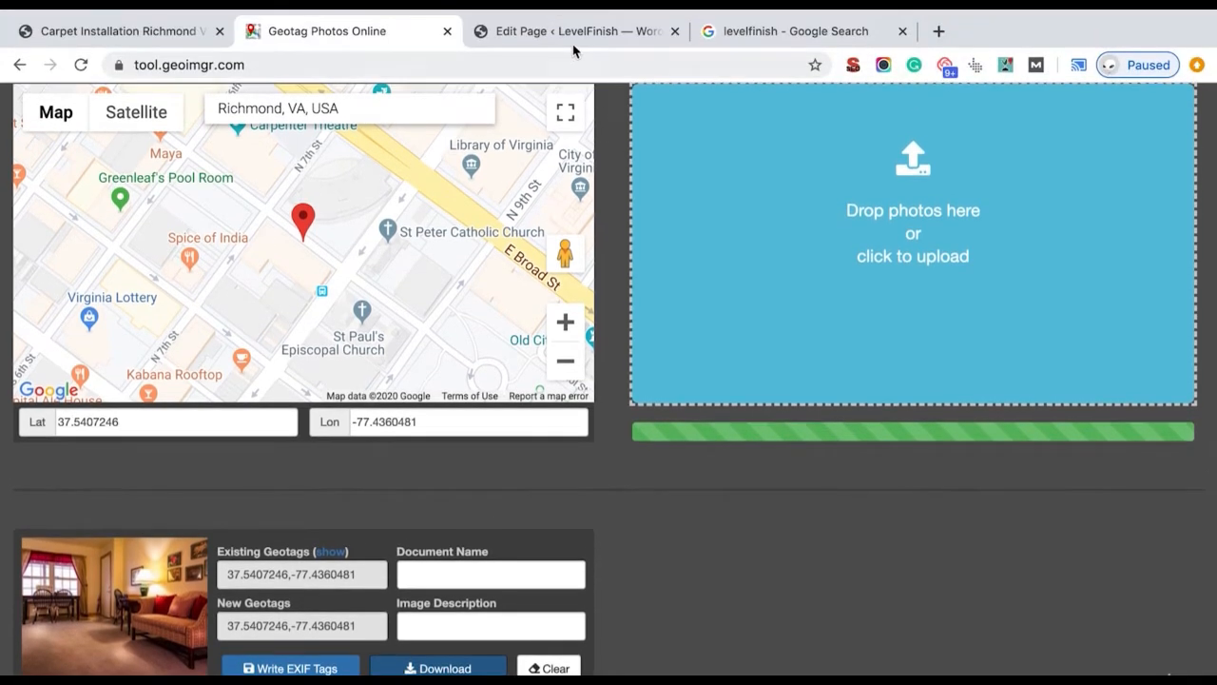
# Switch to the WordPress page editor and start replacing the living room picture in the Single Image element above the installation service text
pyautogui.click(573, 44)
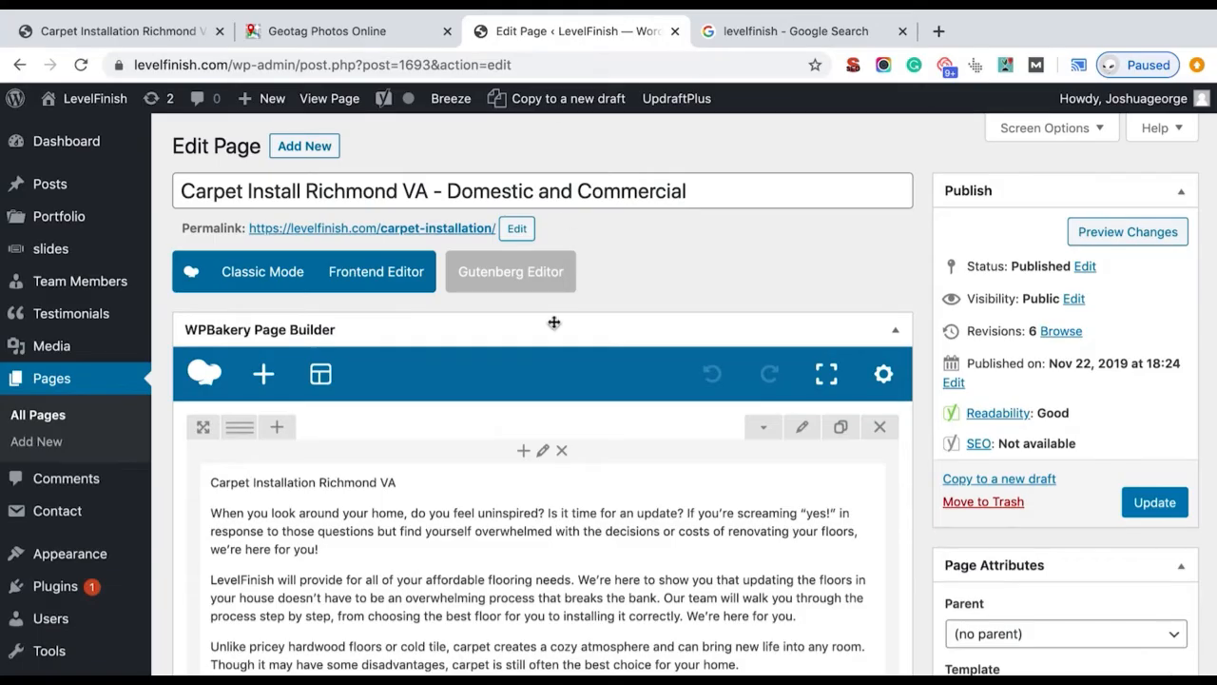
pyautogui.scroll(-5, 580, 491)
pyautogui.scroll(-6, 580, 492)
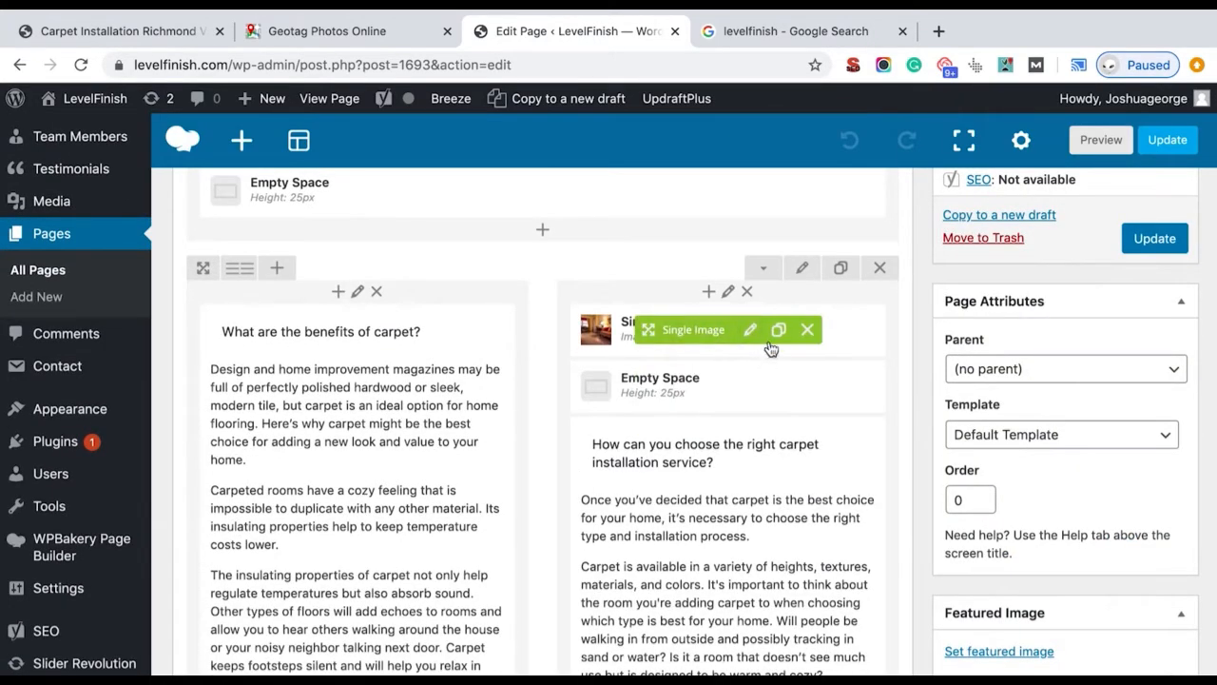
pyautogui.click(750, 330)
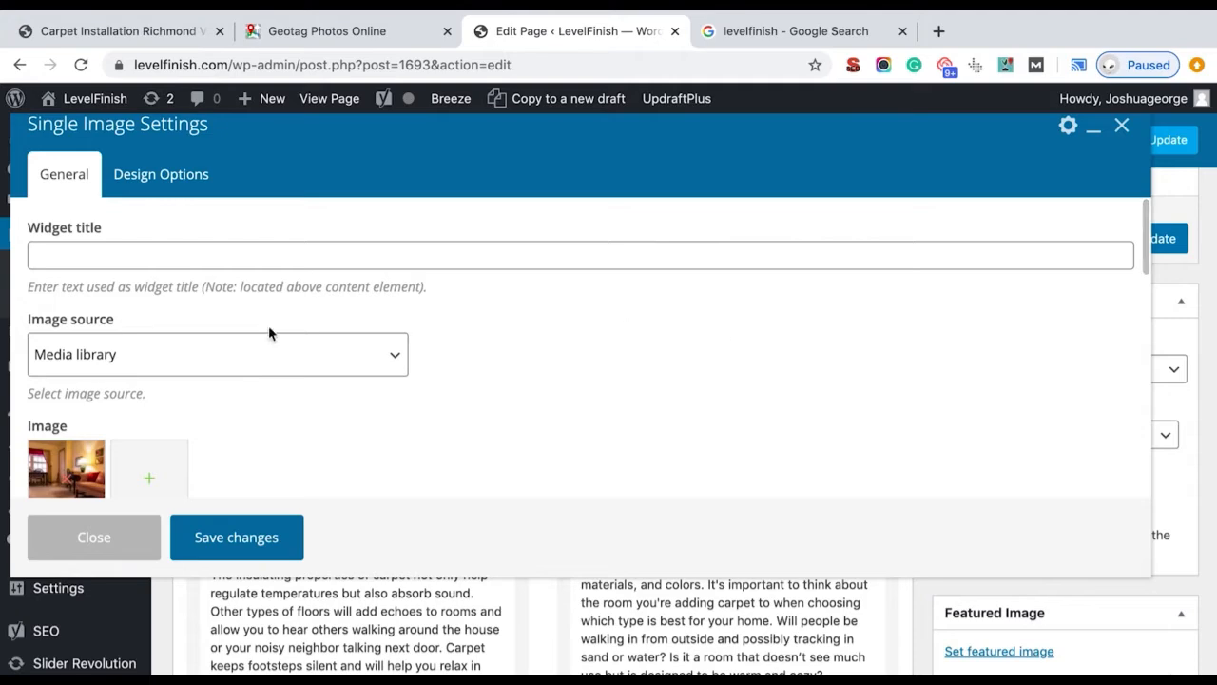
pyautogui.scroll(-2, 152, 438)
pyautogui.click(73, 397)
pyautogui.click(73, 396)
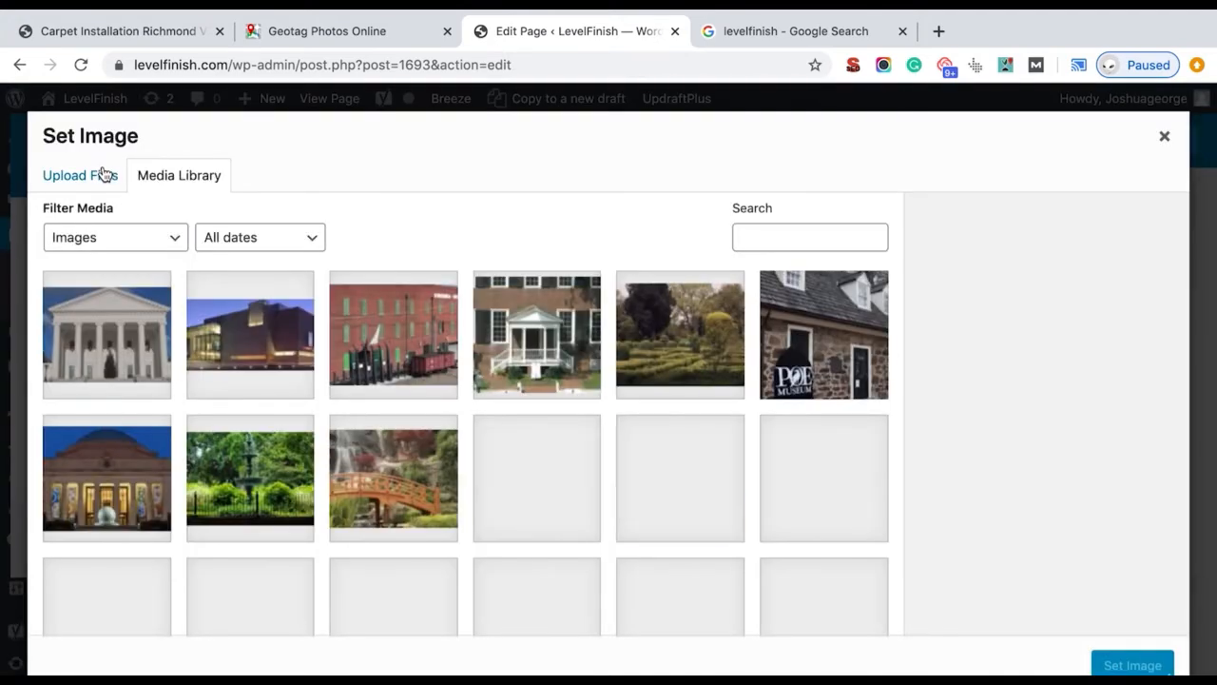
# Upload the newest geotagged photo, Carpet-Installation-job2 (1).jpg, from the iCloud Desktop folder, checking modification dates in list view
pyautogui.click(105, 174)
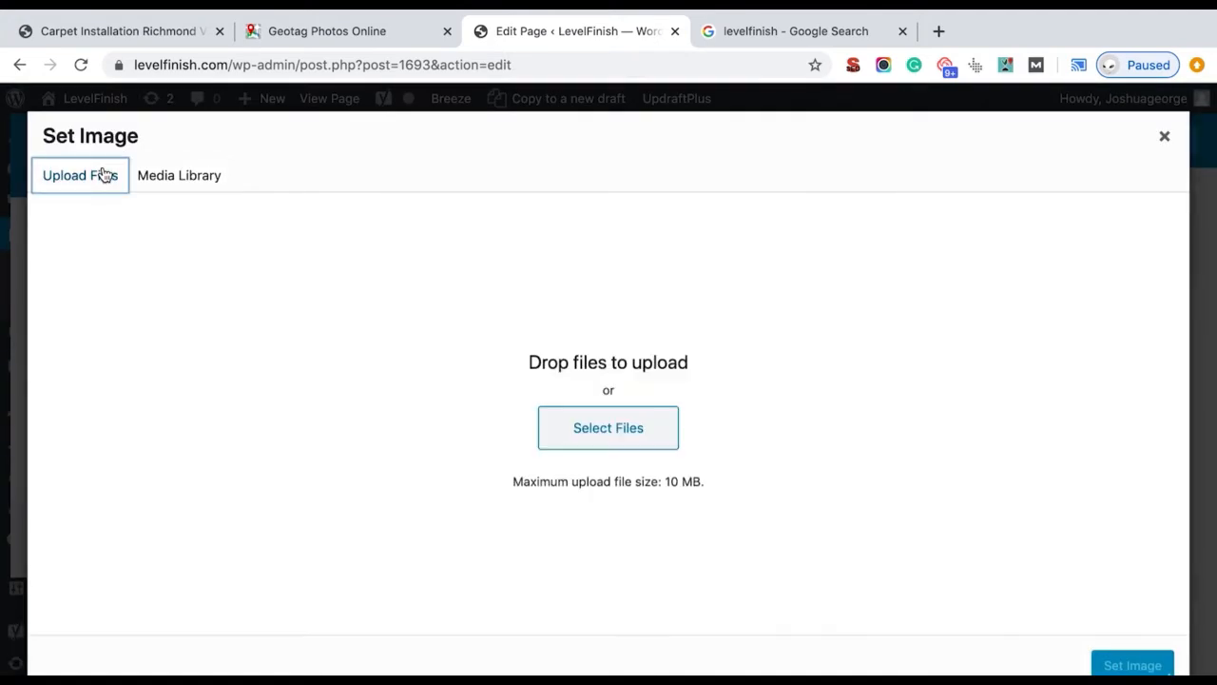
pyautogui.click(563, 434)
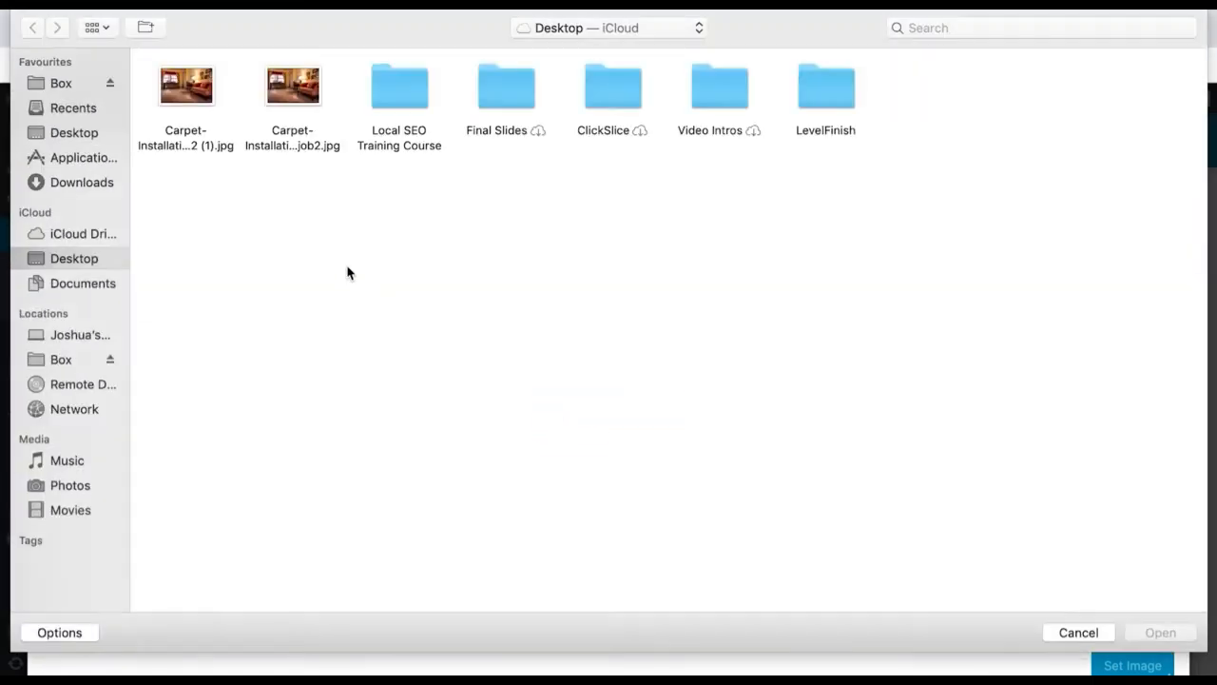
pyautogui.click(214, 155)
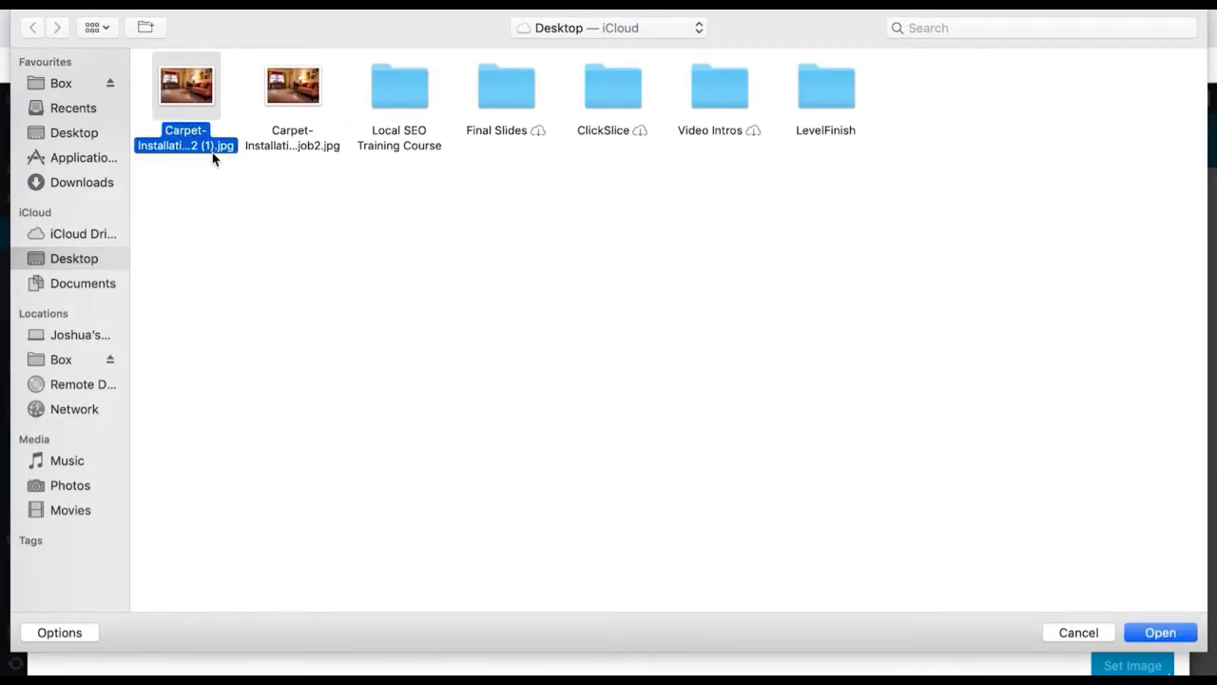
pyautogui.click(106, 27)
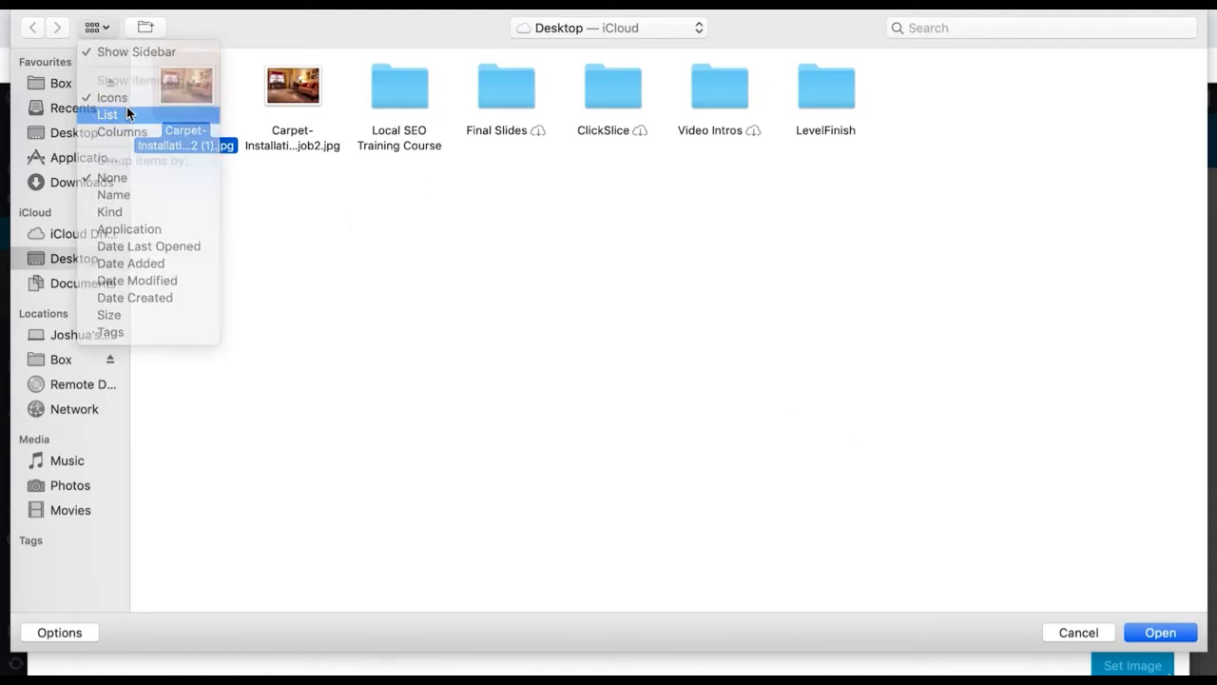
pyautogui.click(128, 114)
pyautogui.click(1022, 175)
pyautogui.click(1022, 190)
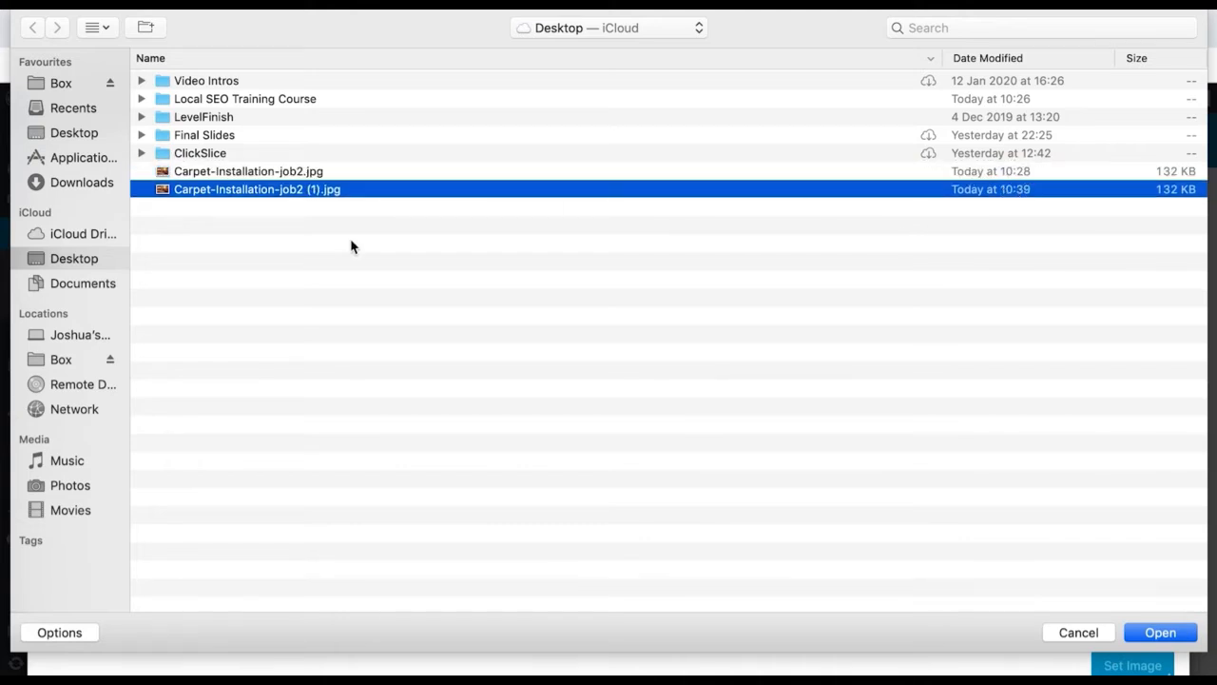
pyautogui.click(1178, 635)
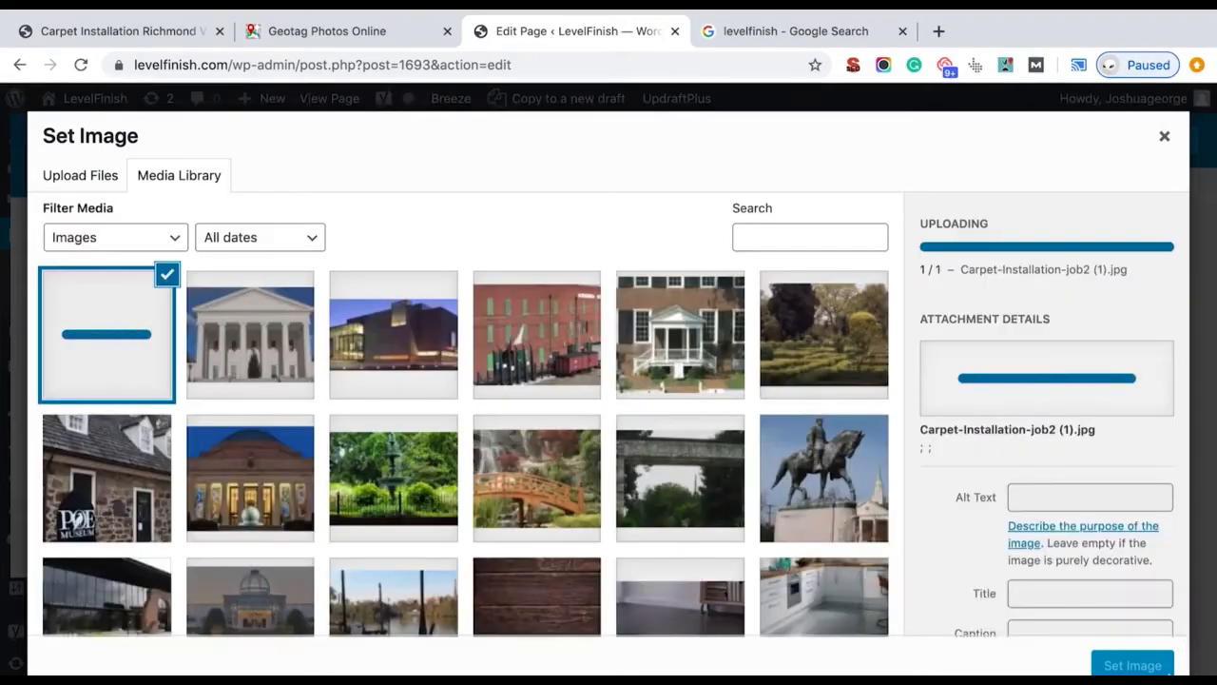
# Give the uploaded photo the alt text "carpet installation job 2" and set it as the element's image
pyautogui.scroll(-1, 738, 366)
pyautogui.scroll(-2, 738, 366)
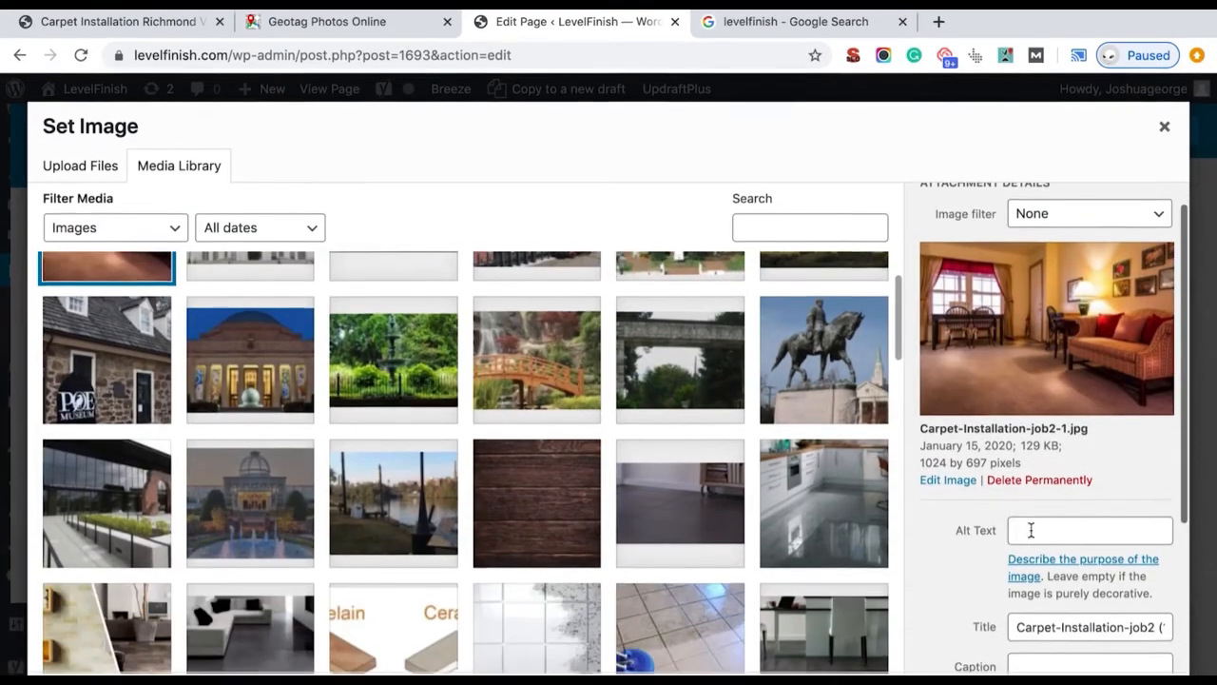
pyautogui.click(1050, 531)
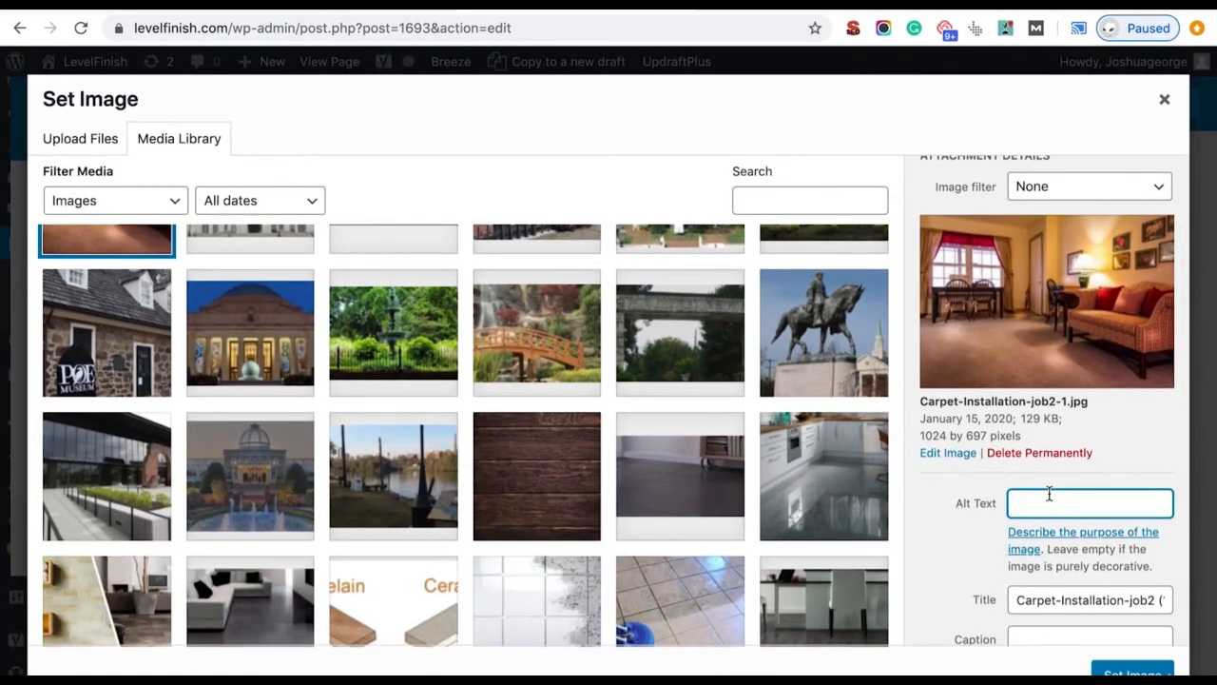
pyautogui.write('carpet installation job 2')
pyautogui.scroll(-5, 1073, 435)
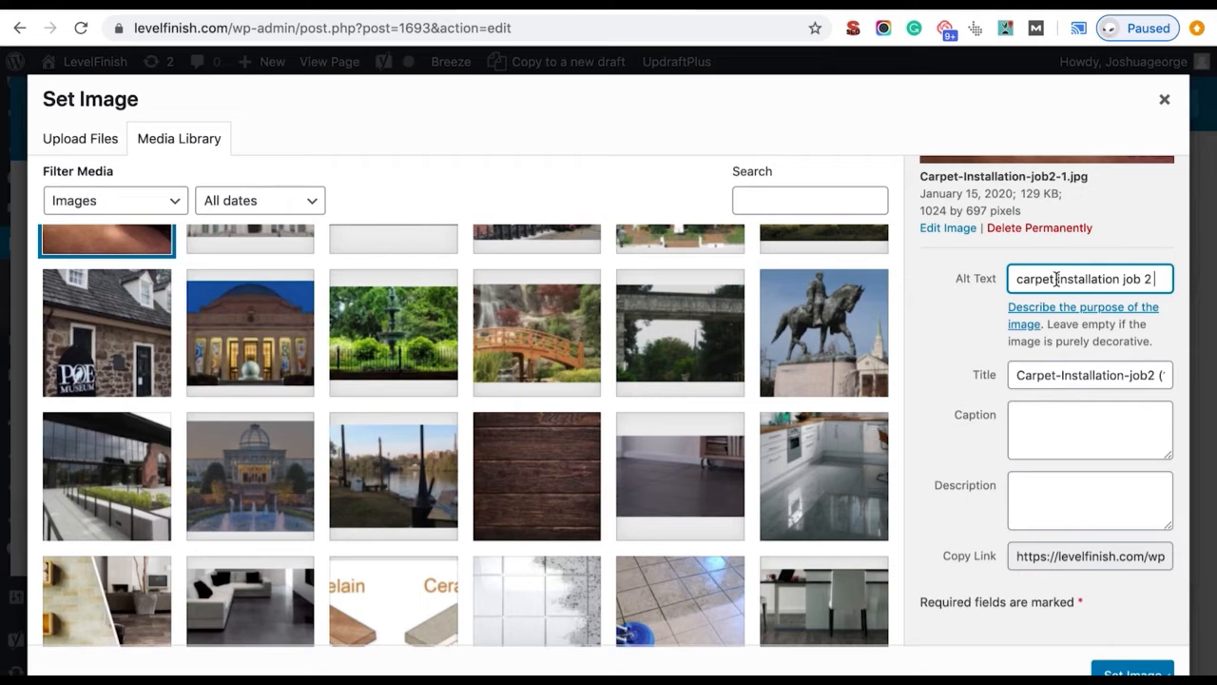
pyautogui.click(1115, 672)
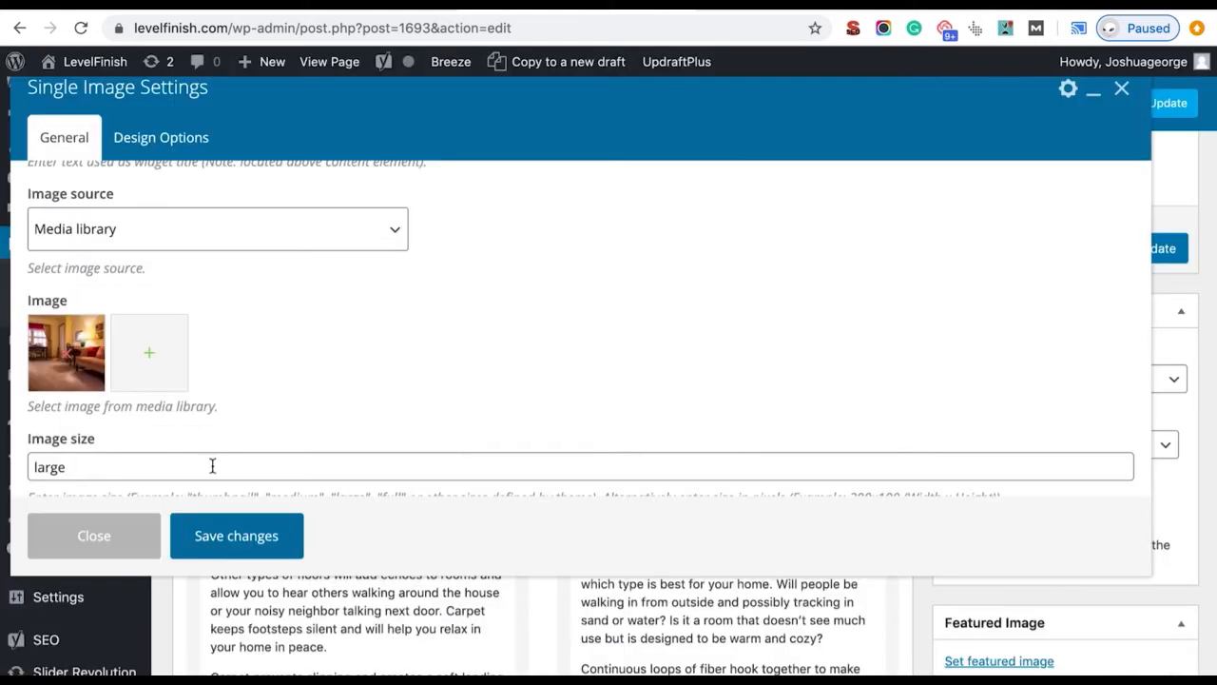
# Save the Single Image settings and update the carpet installation page
pyautogui.click(232, 534)
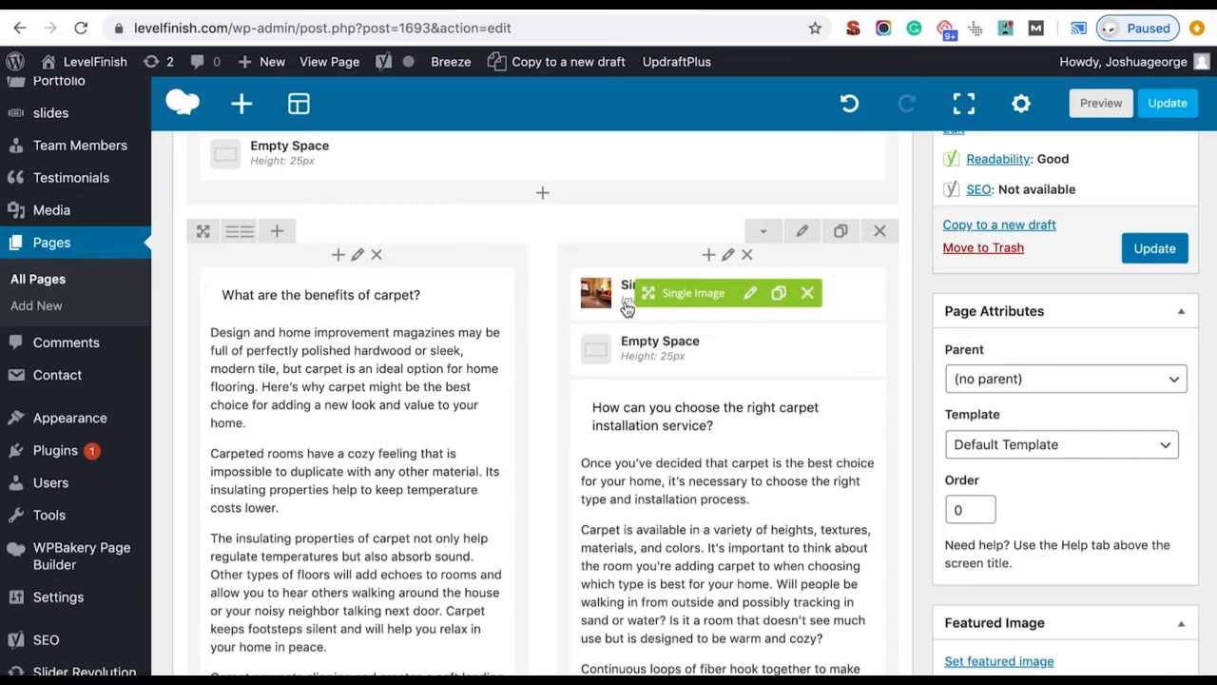
pyautogui.scroll(5, 627, 309)
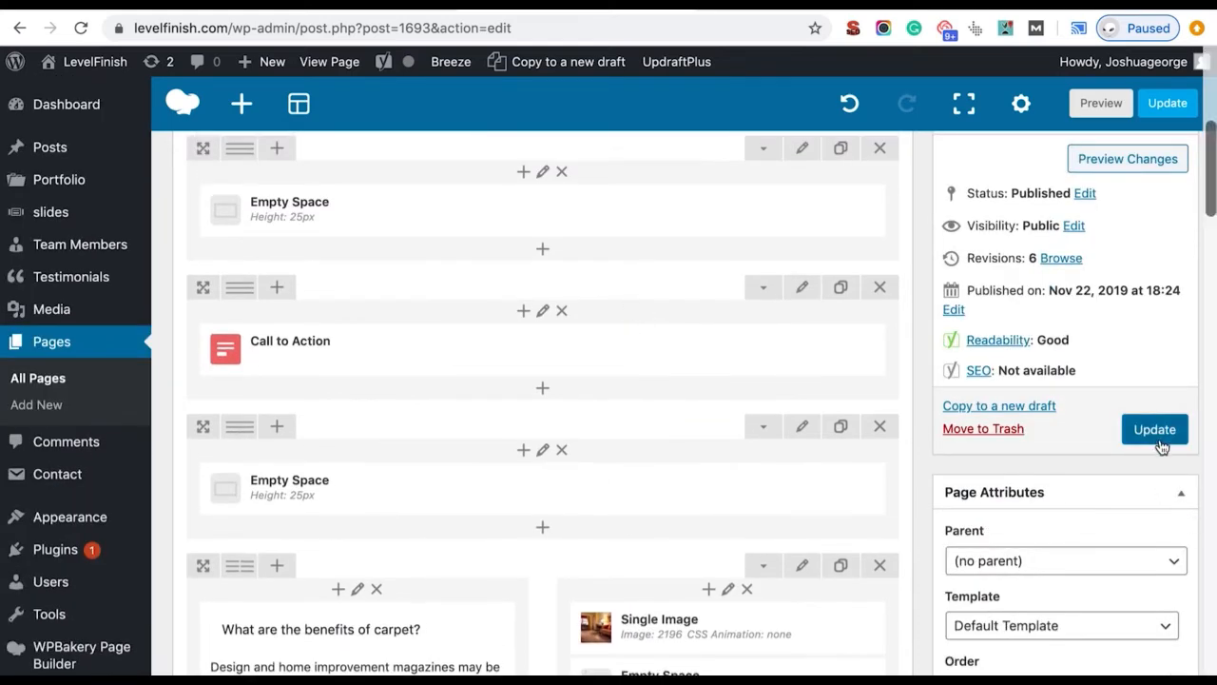
pyautogui.click(1159, 436)
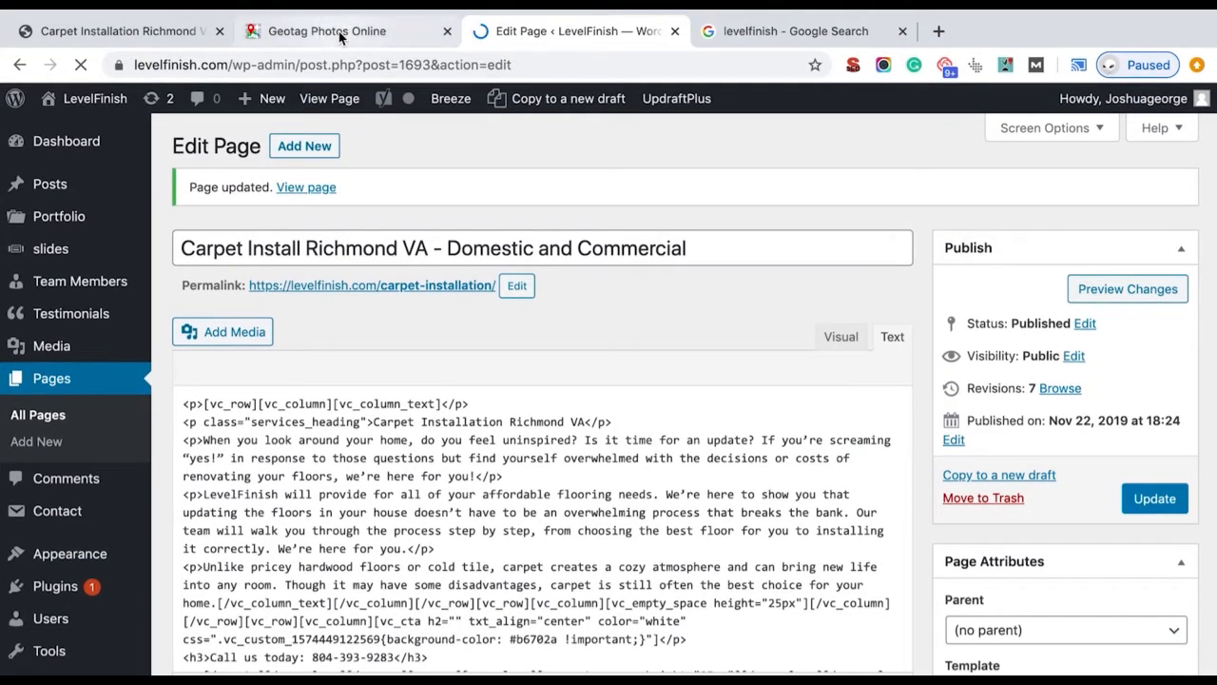
# Look through the LevelFinish business listing's photos on Google, then return to the GeoImgr map
pyautogui.click(340, 34)
pyautogui.scroll(2, 284, 294)
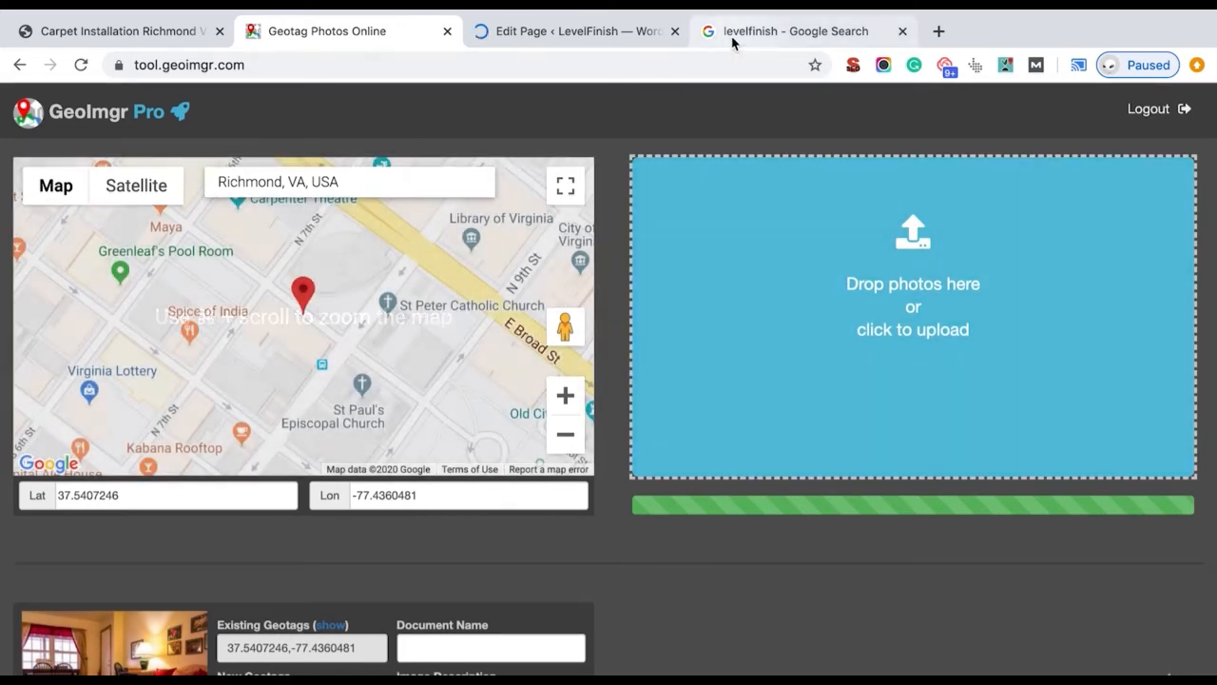
pyautogui.click(734, 36)
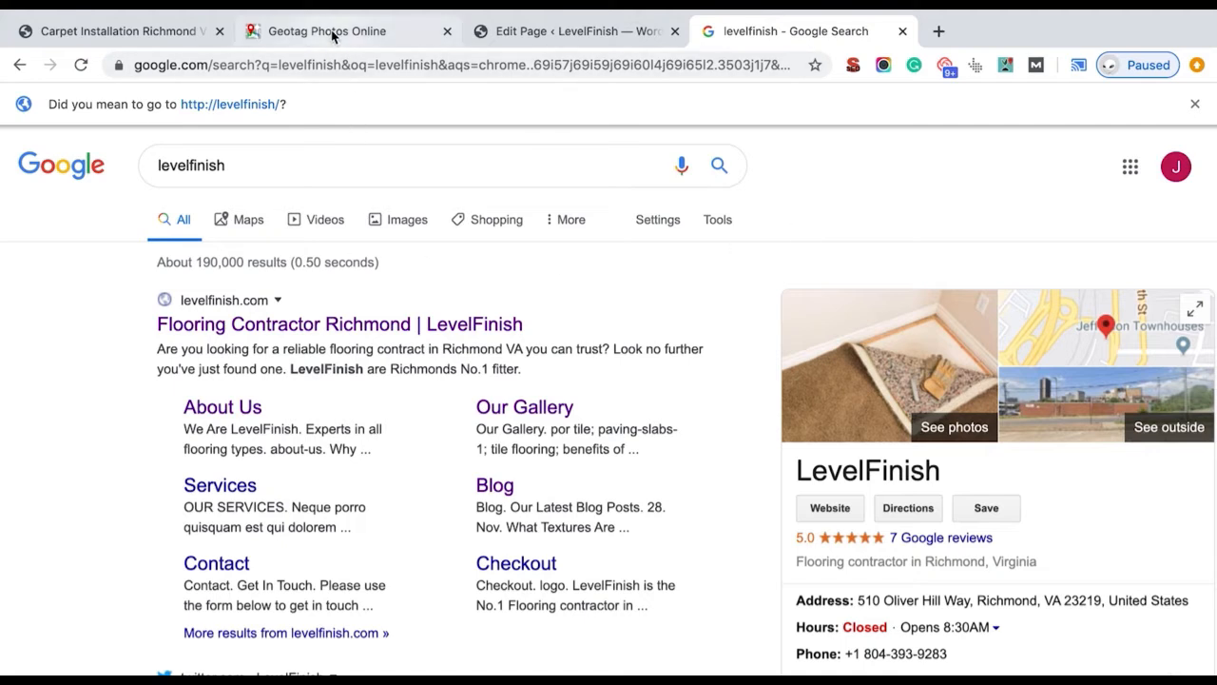
pyautogui.scroll(-1, 891, 374)
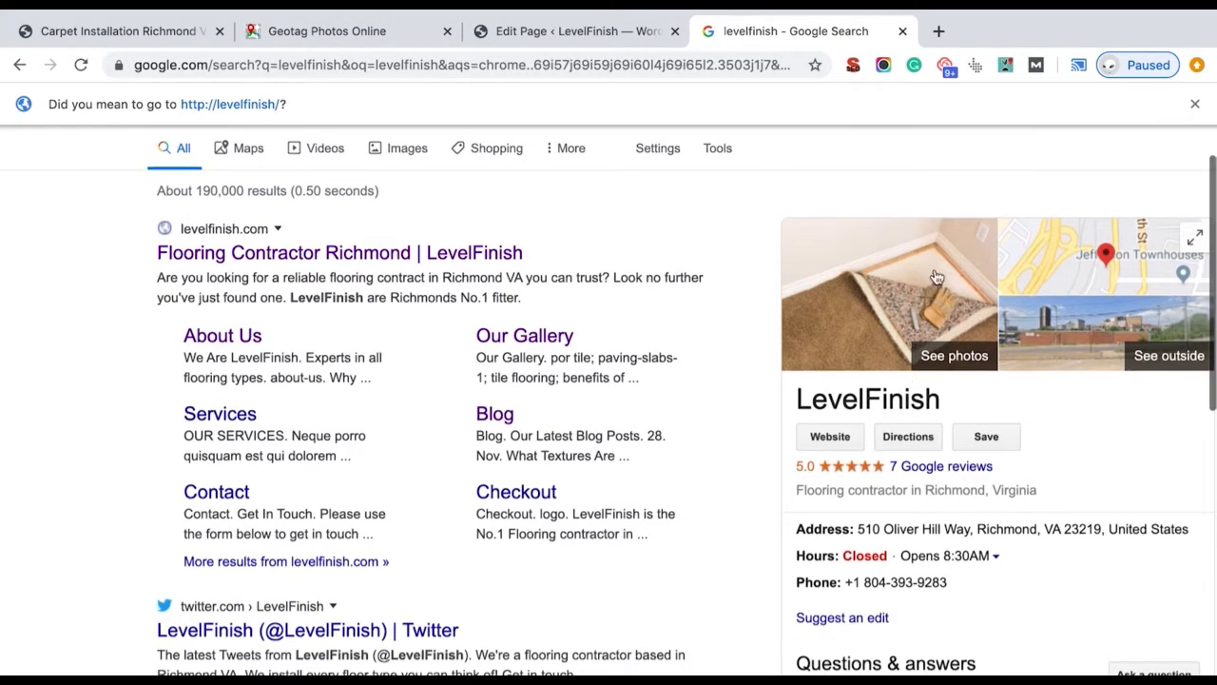
pyautogui.click(865, 317)
pyautogui.scroll(-1, 866, 317)
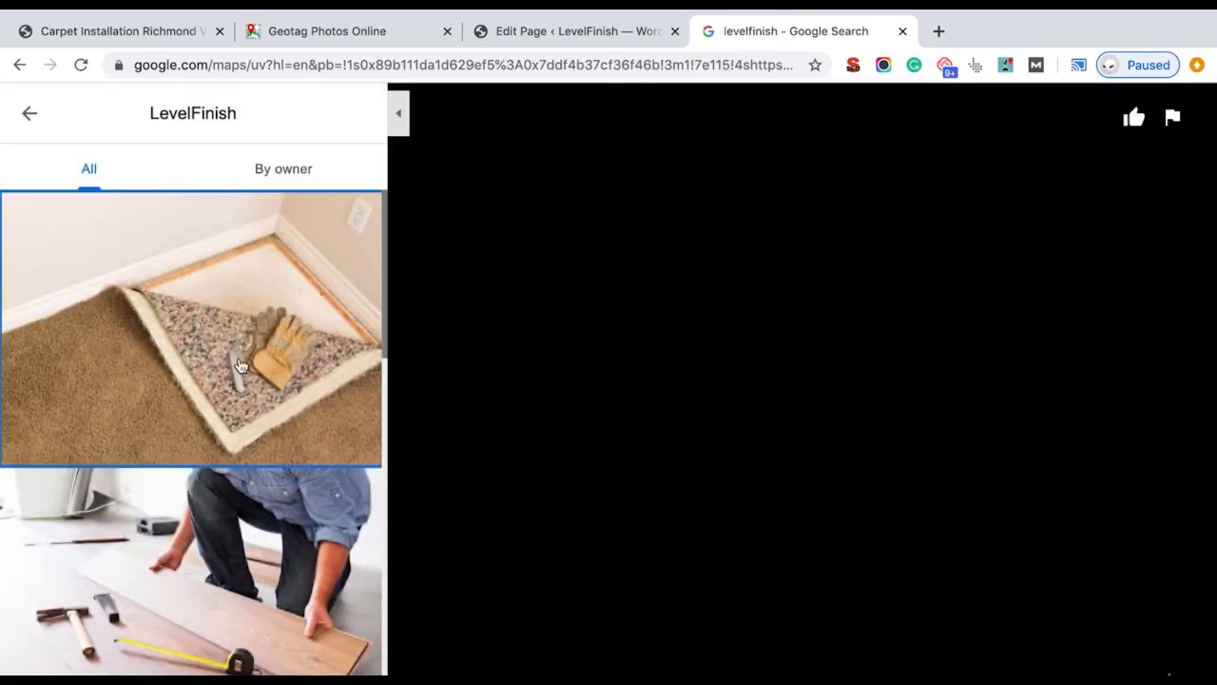
pyautogui.scroll(-3, 228, 419)
pyautogui.scroll(-5, 233, 440)
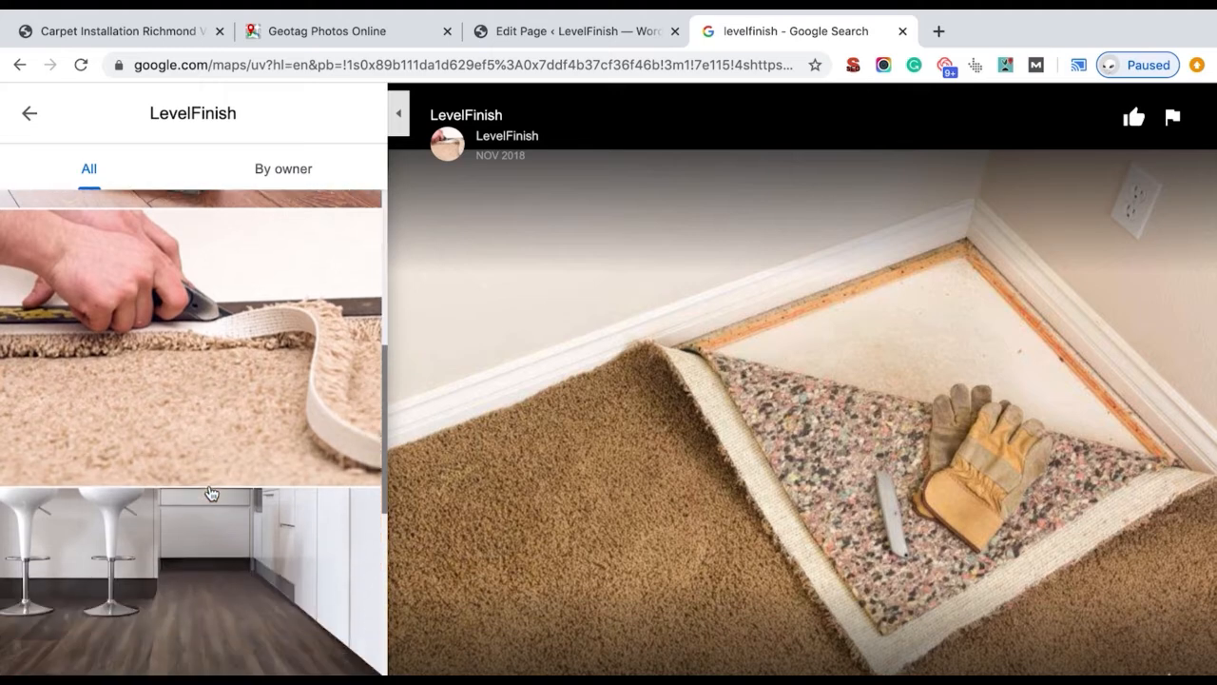
pyautogui.scroll(7, 211, 493)
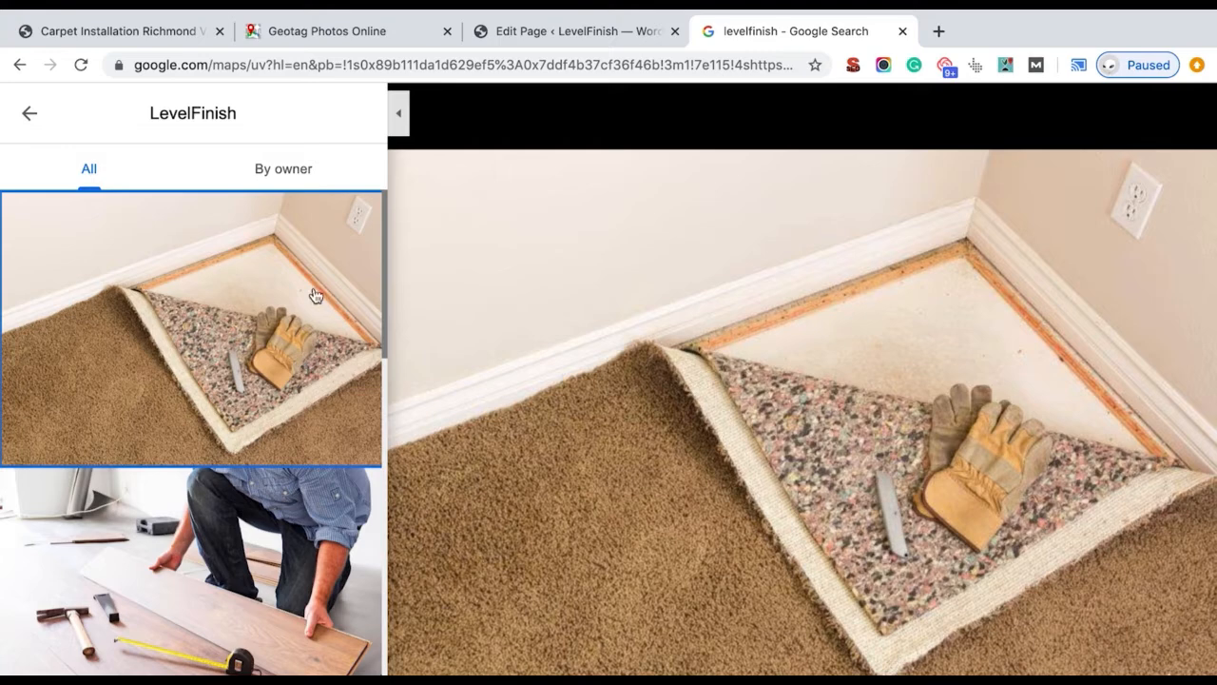
pyautogui.click(284, 38)
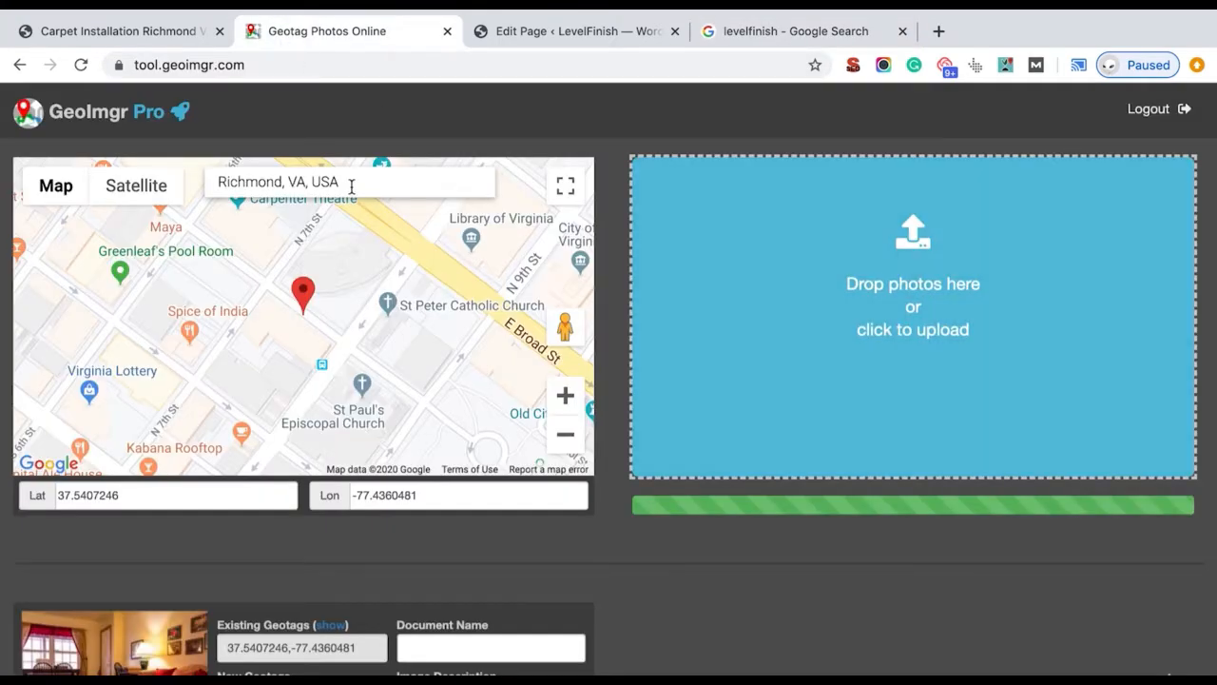
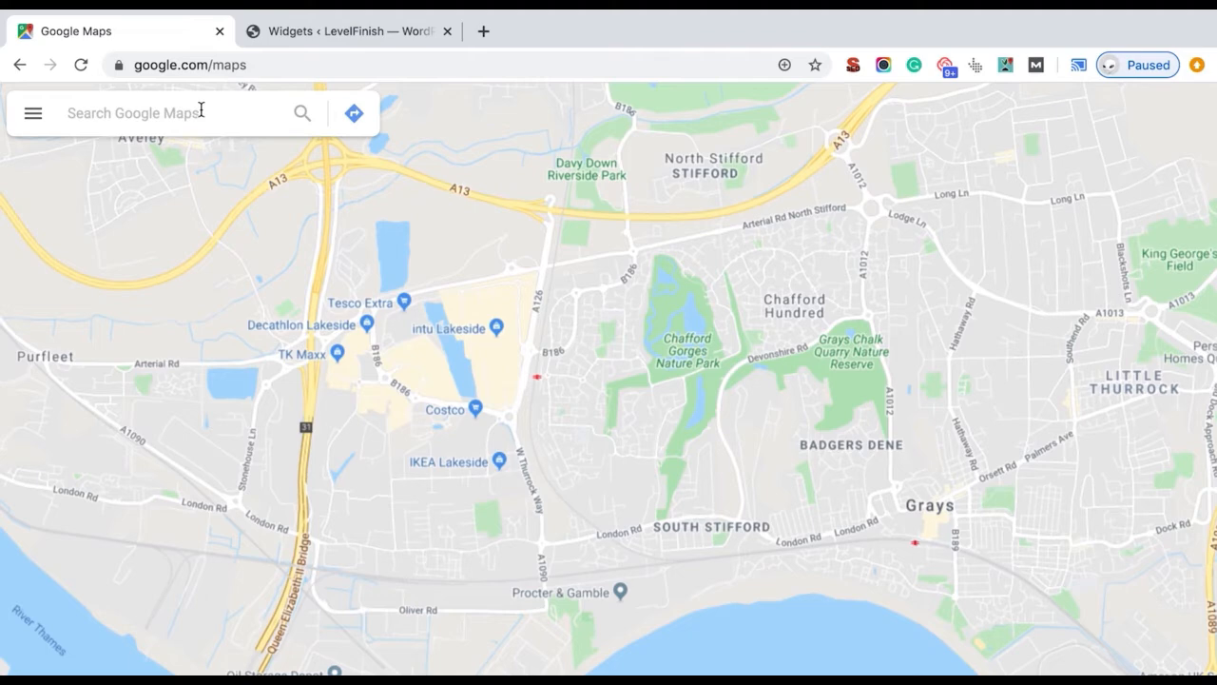
# Search Google Maps for "levelfinish" and open the Richmond listing, loading the WordPress Dashboard in the other tab
pyautogui.write('levelfinish')
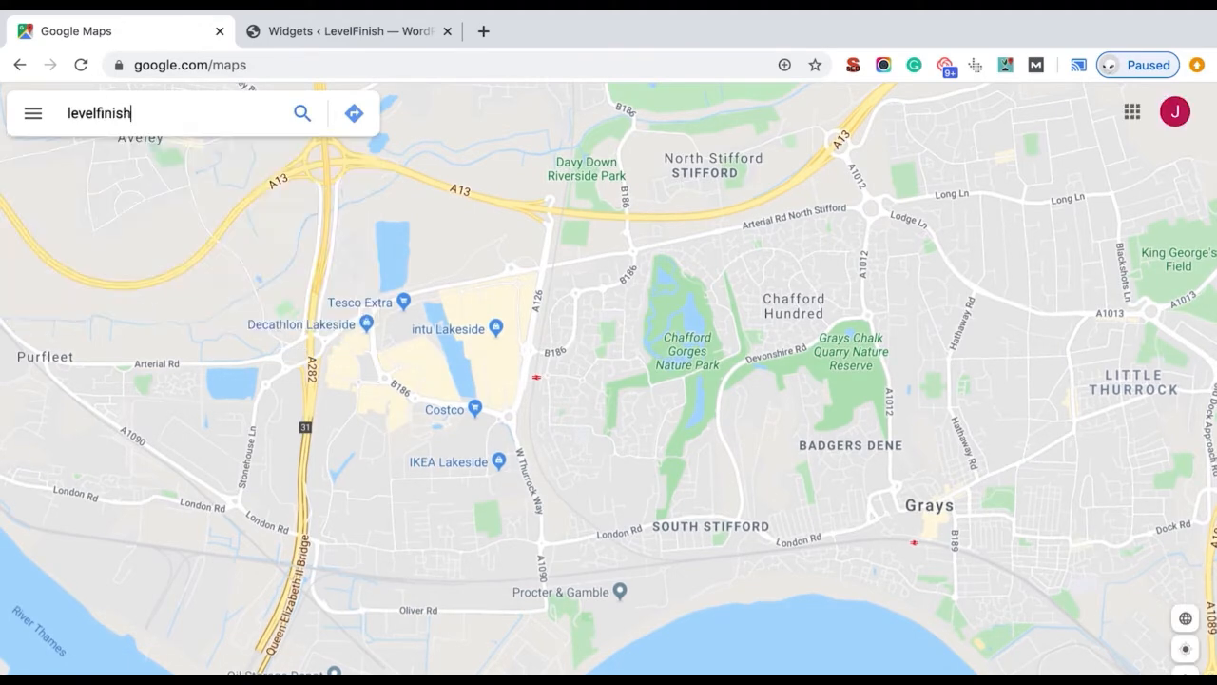
pyautogui.click(158, 162)
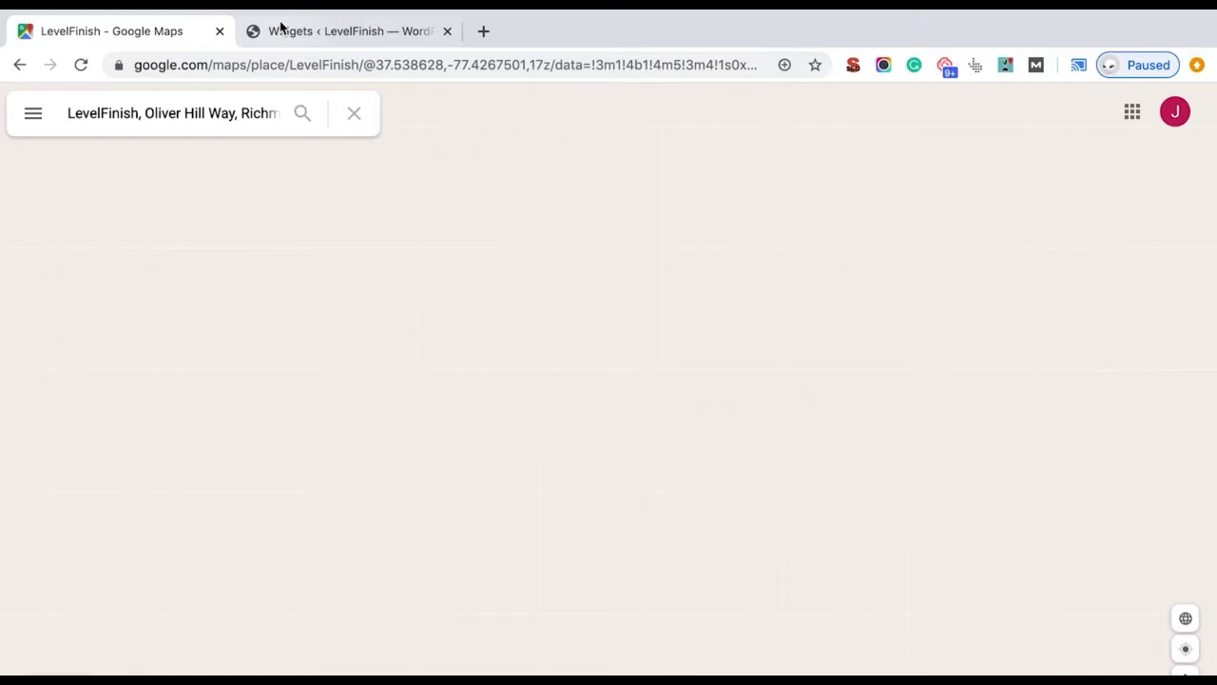
pyautogui.click(279, 28)
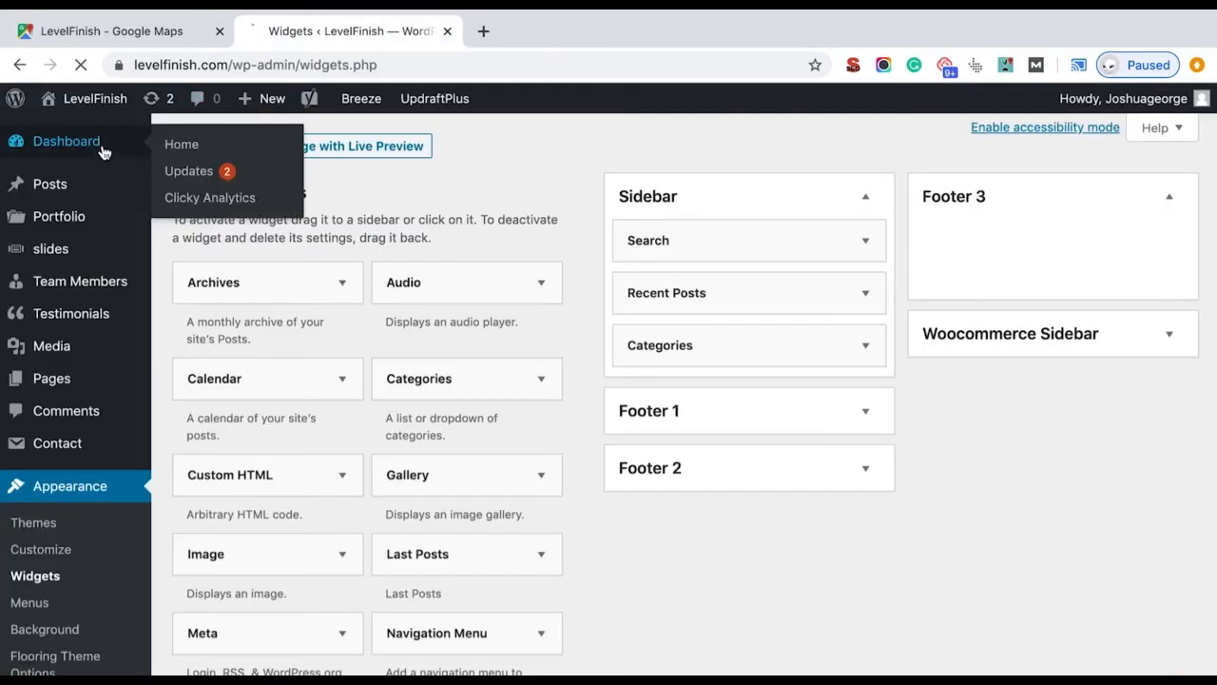
pyautogui.click(142, 33)
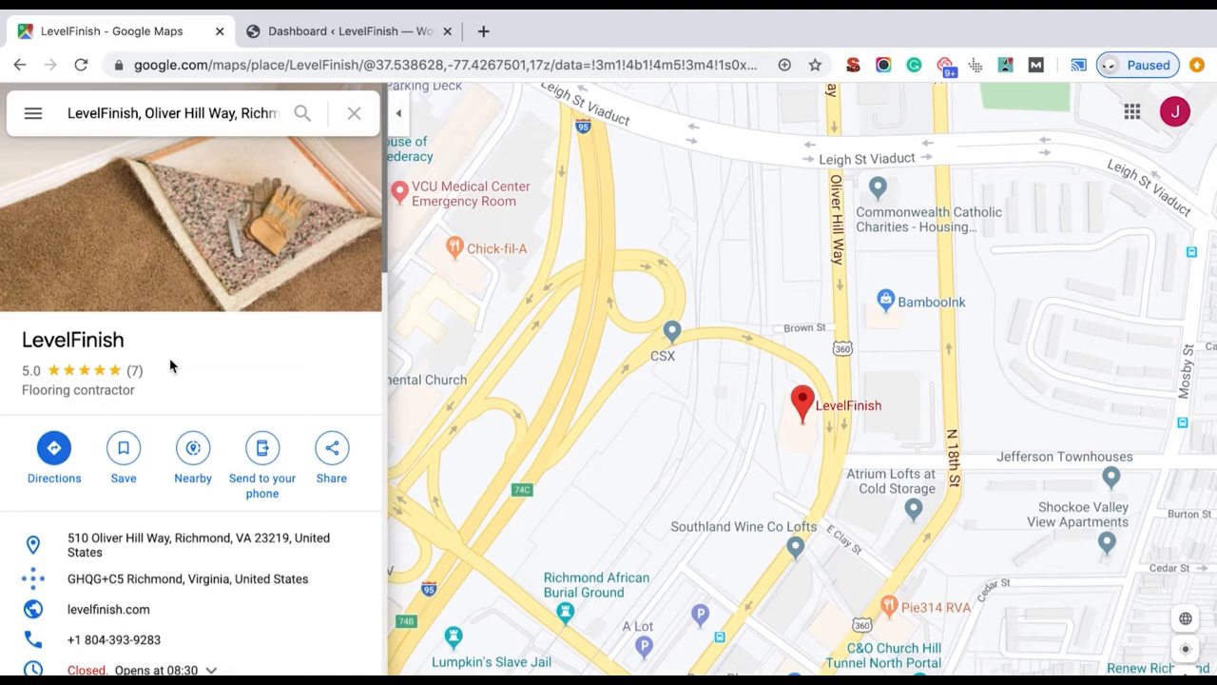
# Copy the LevelFinish listing's map embed HTML from its share options at the Small size
pyautogui.click(338, 451)
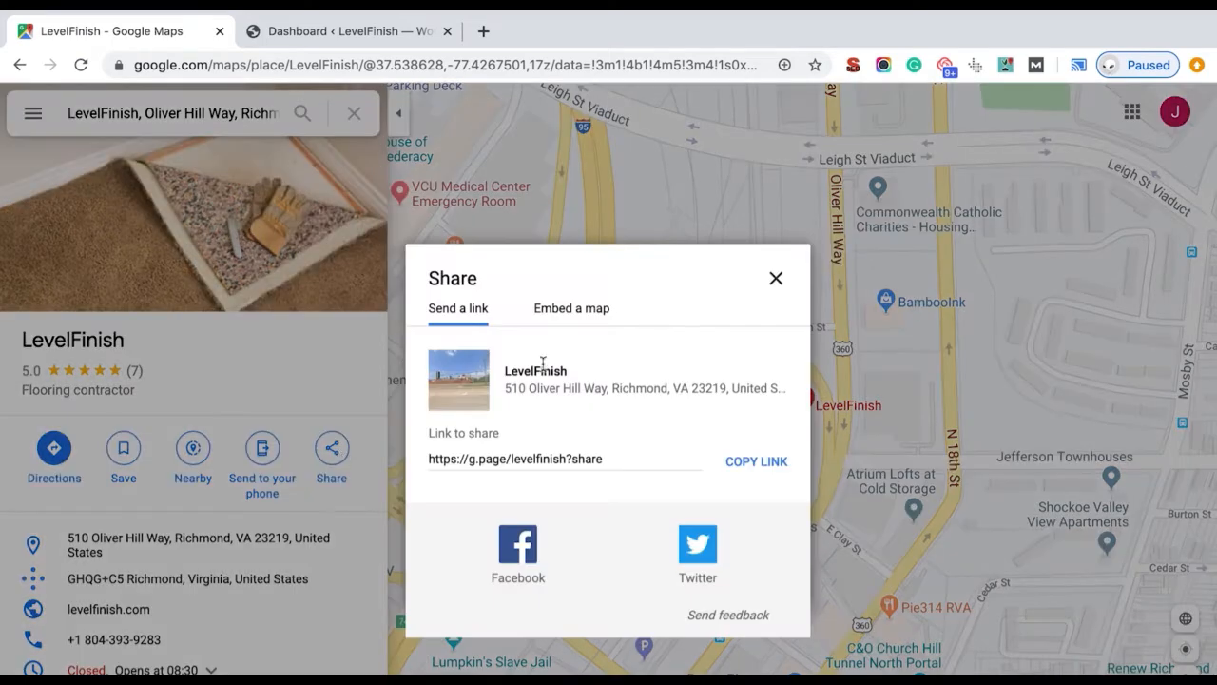
pyautogui.click(587, 310)
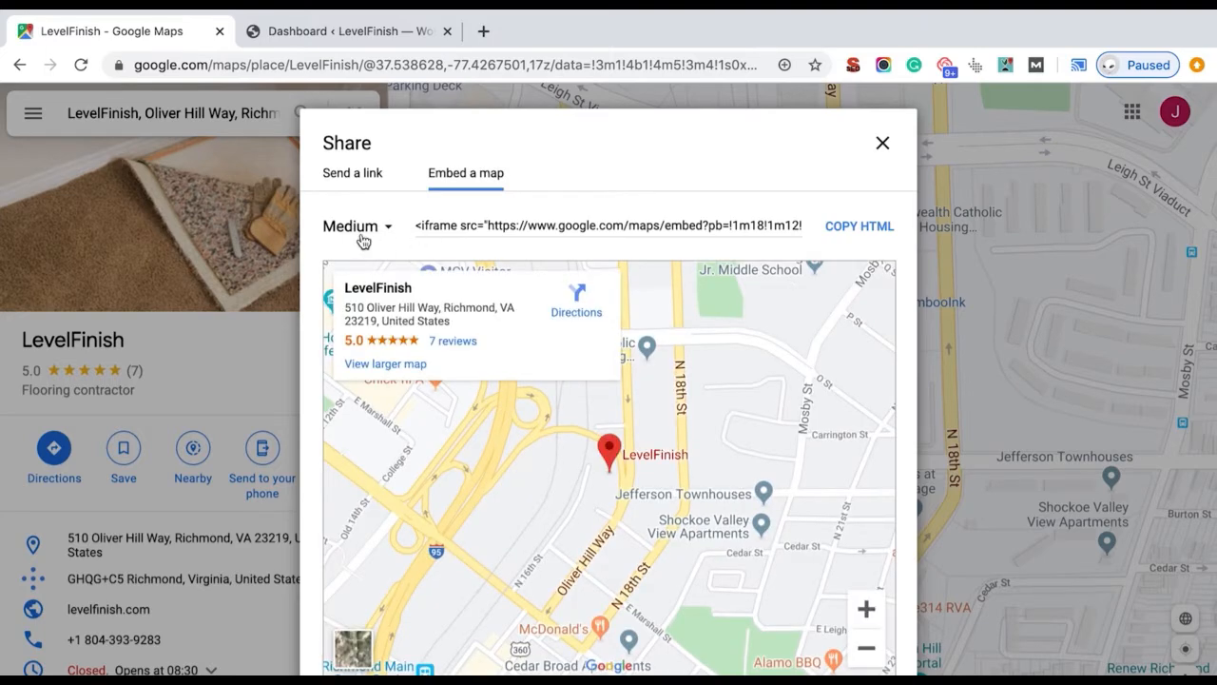
pyautogui.click(362, 241)
pyautogui.click(360, 241)
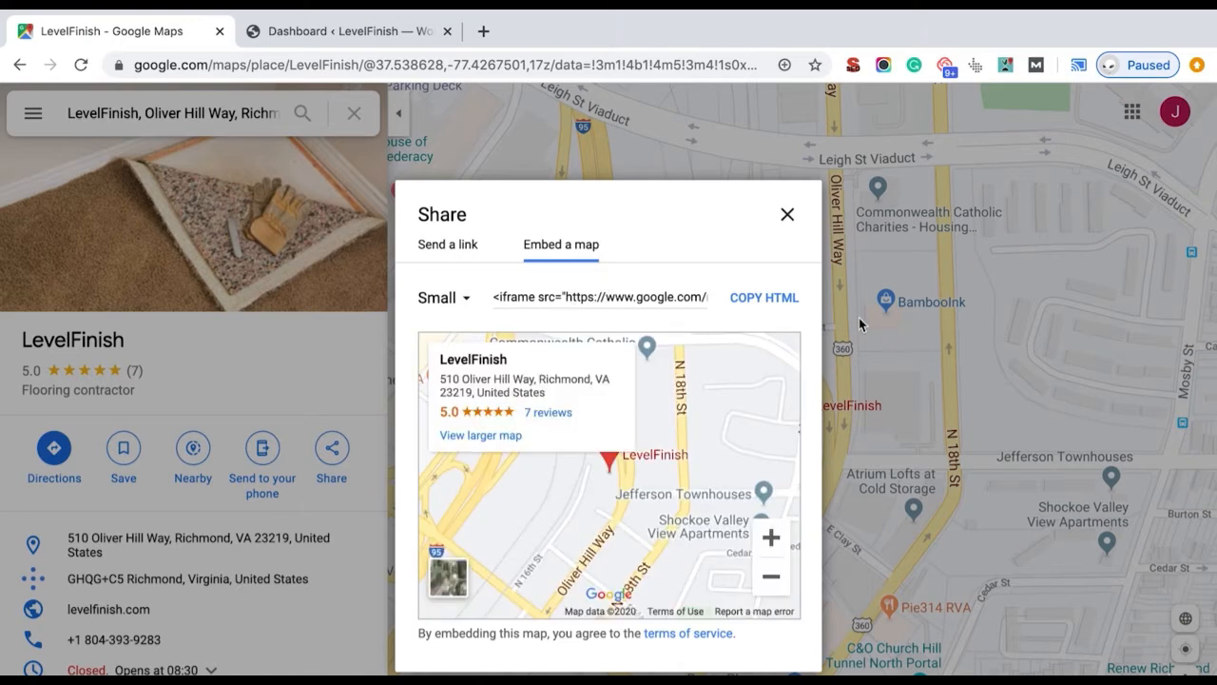
pyautogui.click(764, 298)
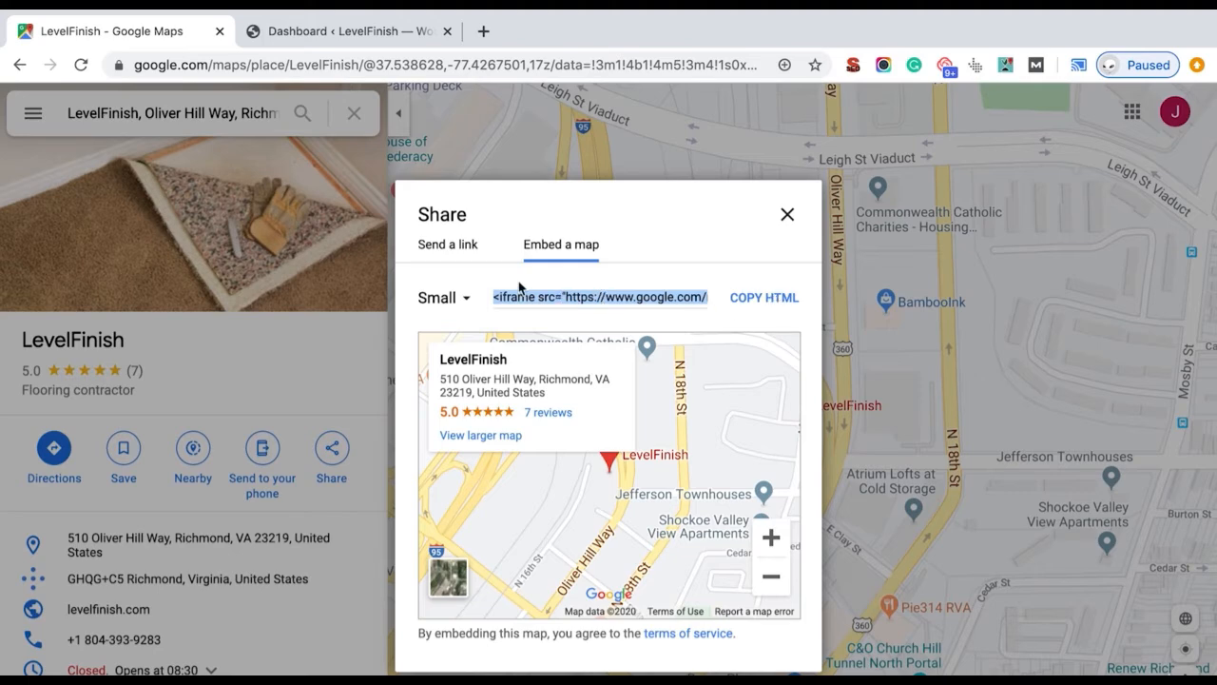
# Switch to the WordPress dashboard and open the site's Widgets settings
pyautogui.click(286, 36)
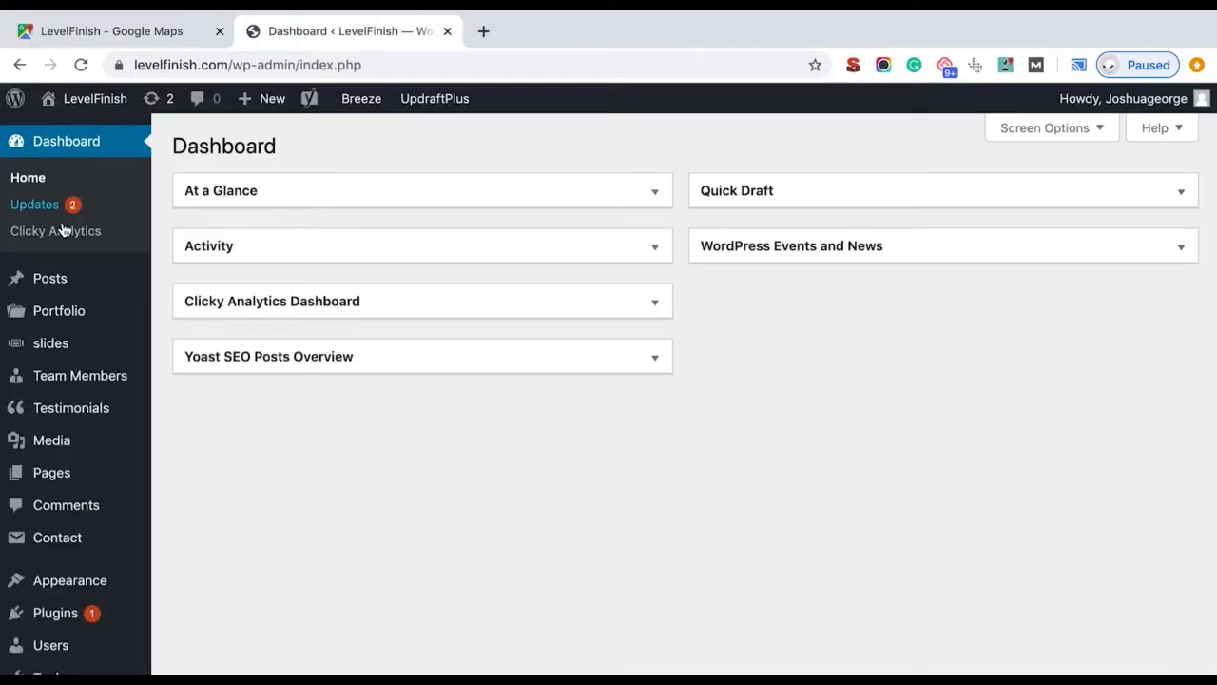
pyautogui.scroll(-3, 237, 548)
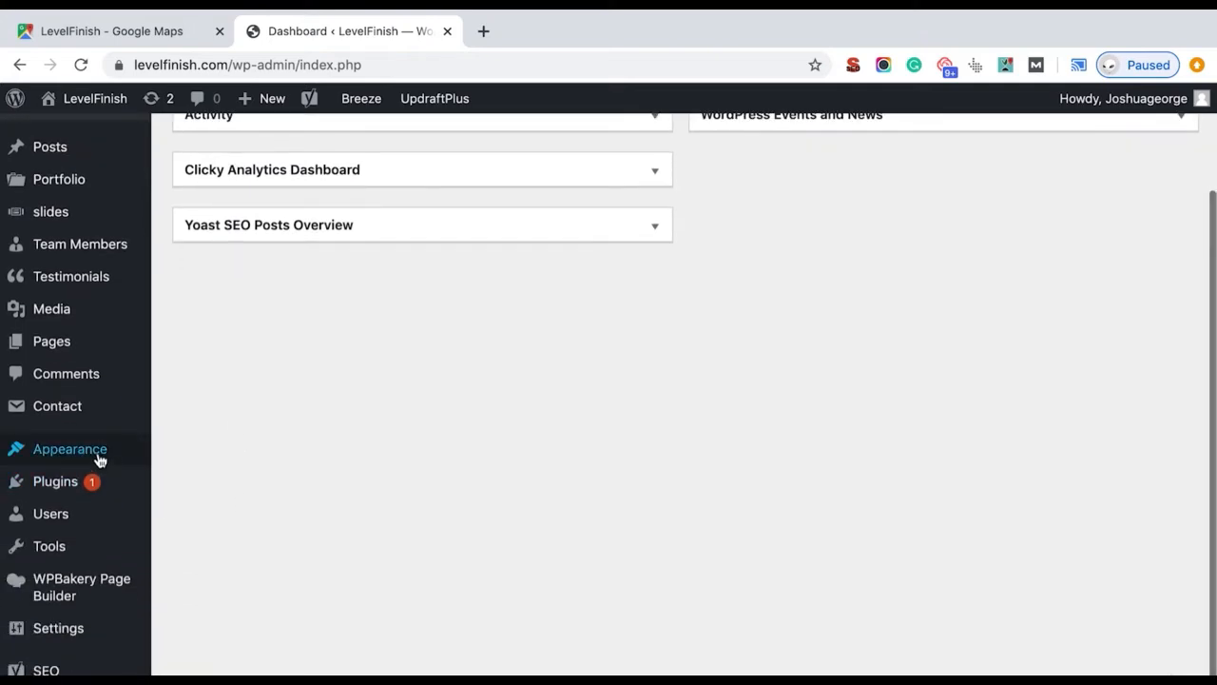
pyautogui.moveTo(101, 457)
pyautogui.click(204, 505)
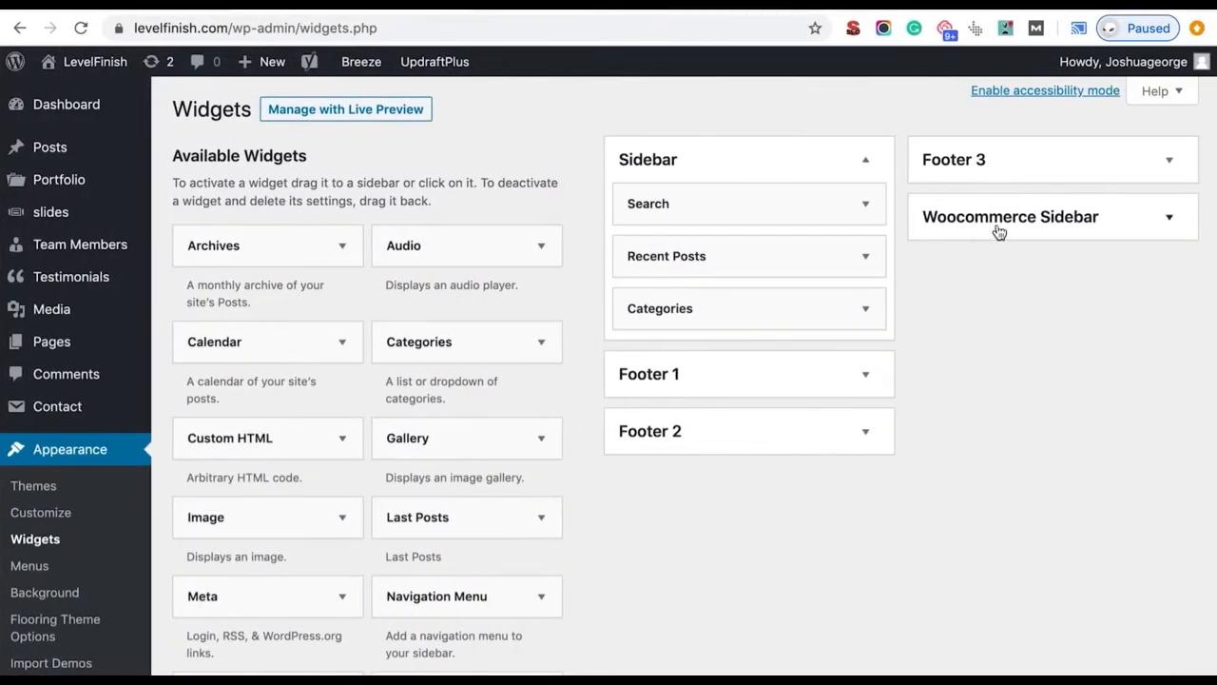
# Expand the Footer 3 widget area and add a Text widget to it
pyautogui.click(1019, 172)
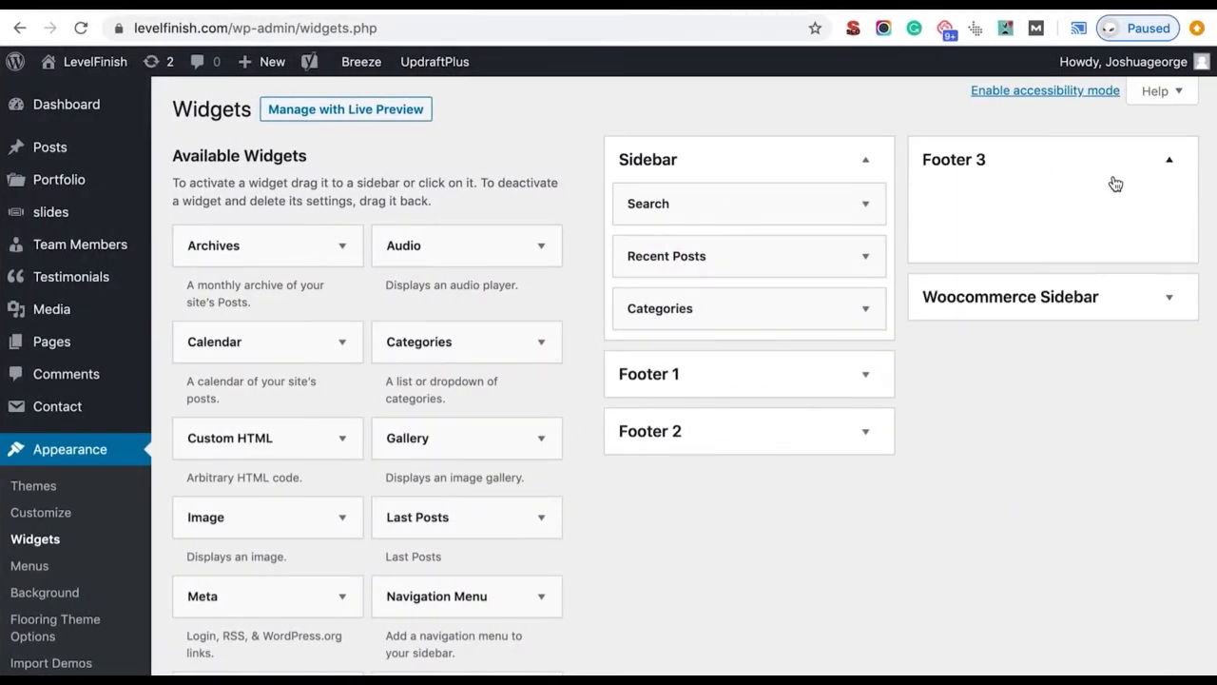
pyautogui.scroll(-10, 949, 406)
pyautogui.click(476, 314)
pyautogui.moveTo(475, 314); pyautogui.dragTo(1036, 218)
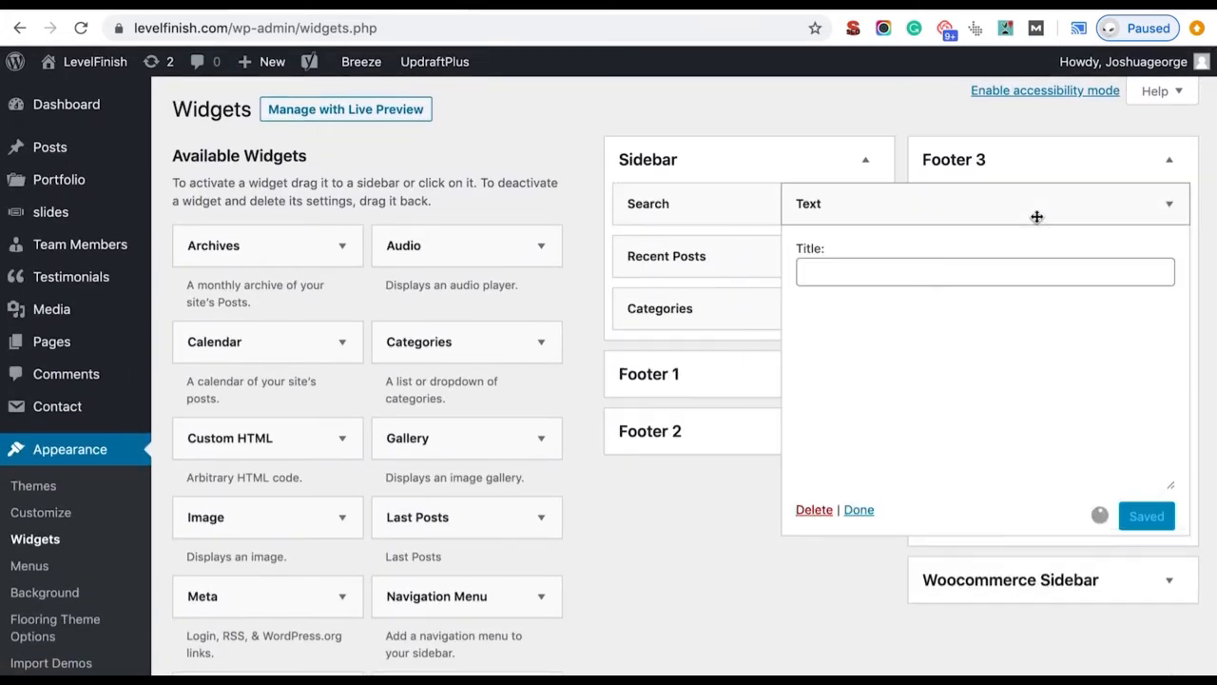
pyautogui.scroll(-1, 1066, 357)
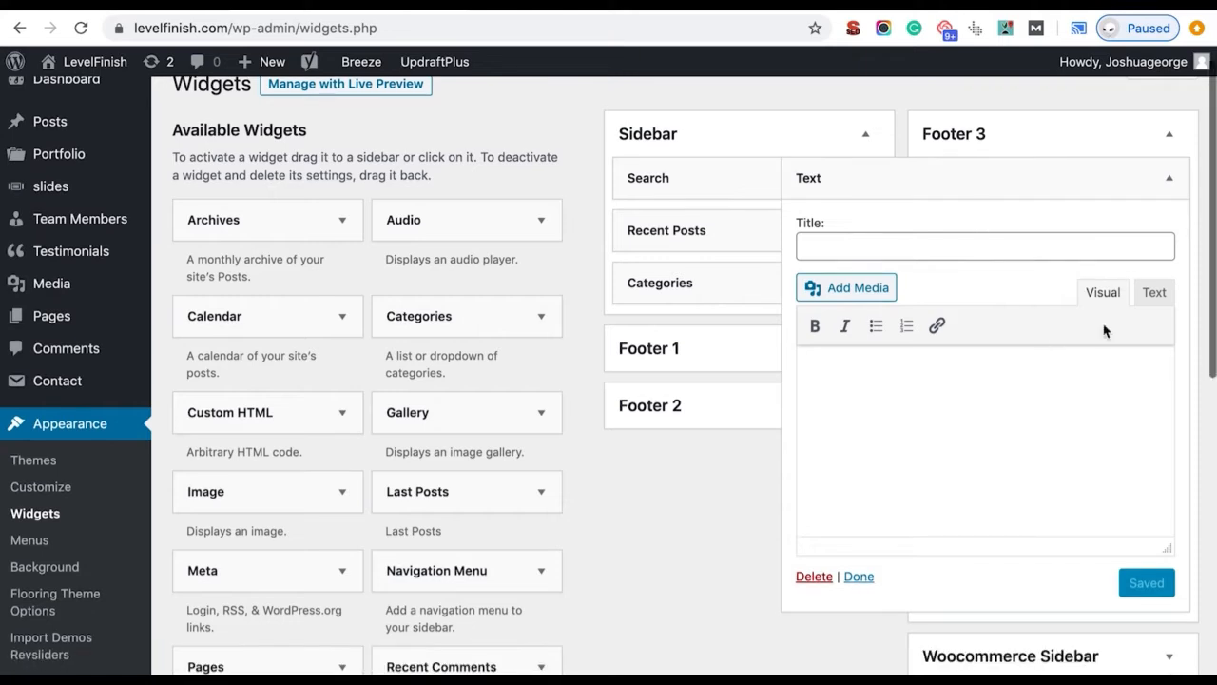
# Paste the copied Google Maps iframe code into the Footer 3 Text widget's content in plain-text mode
pyautogui.click(1155, 292)
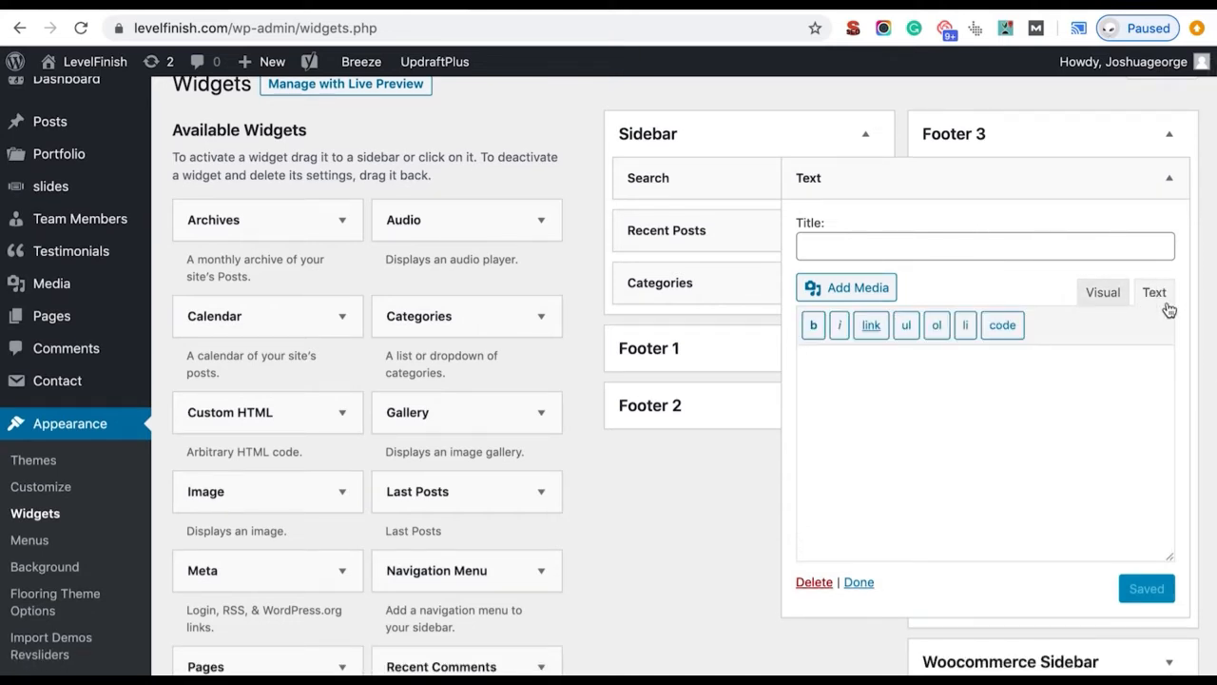
pyautogui.click(1106, 295)
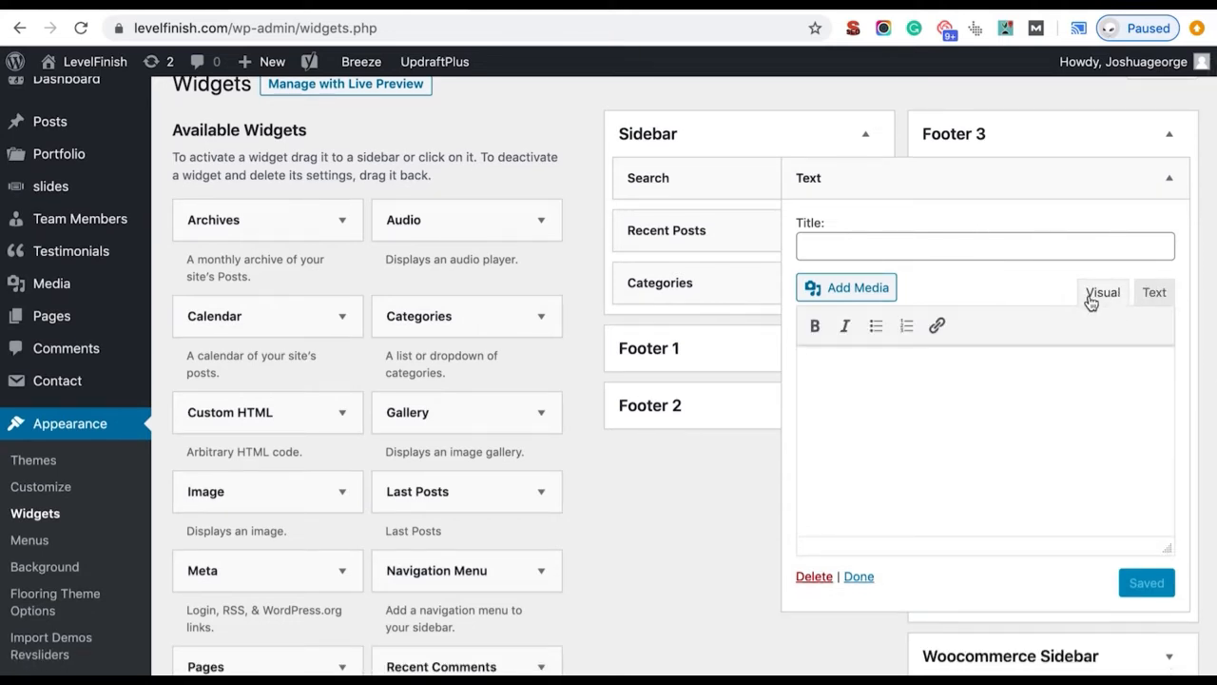
pyautogui.click(1153, 292)
pyautogui.click(1004, 416)
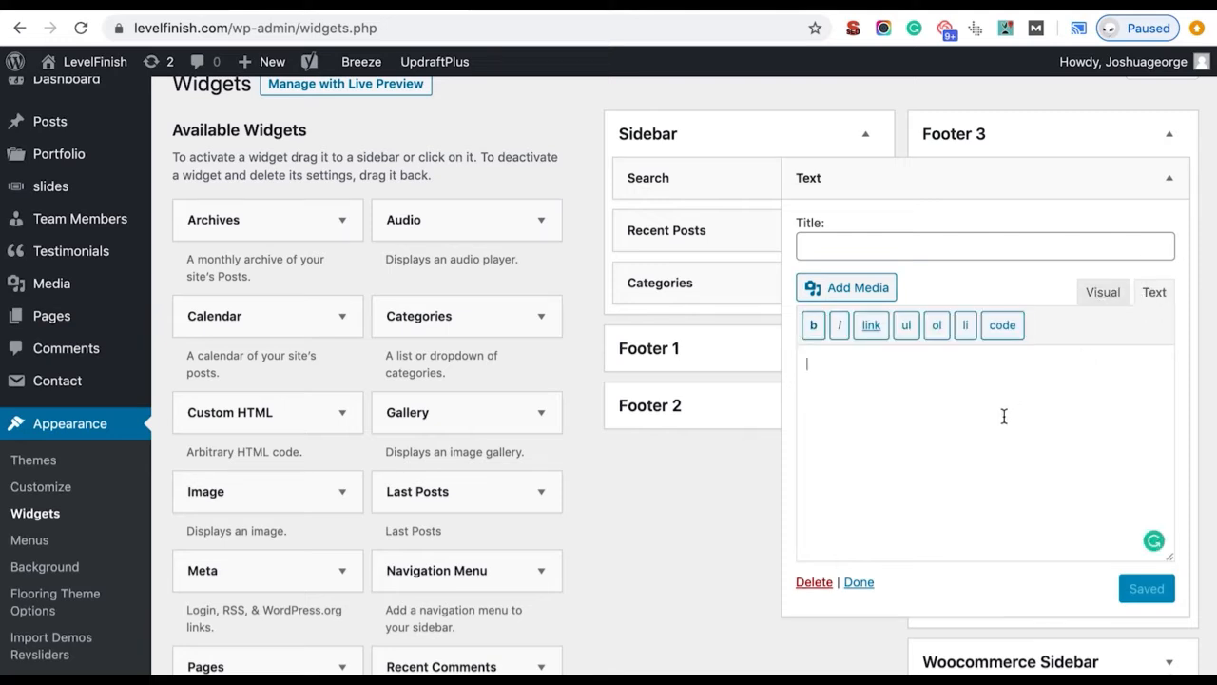
pyautogui.hotkey('ctrl', 'v')
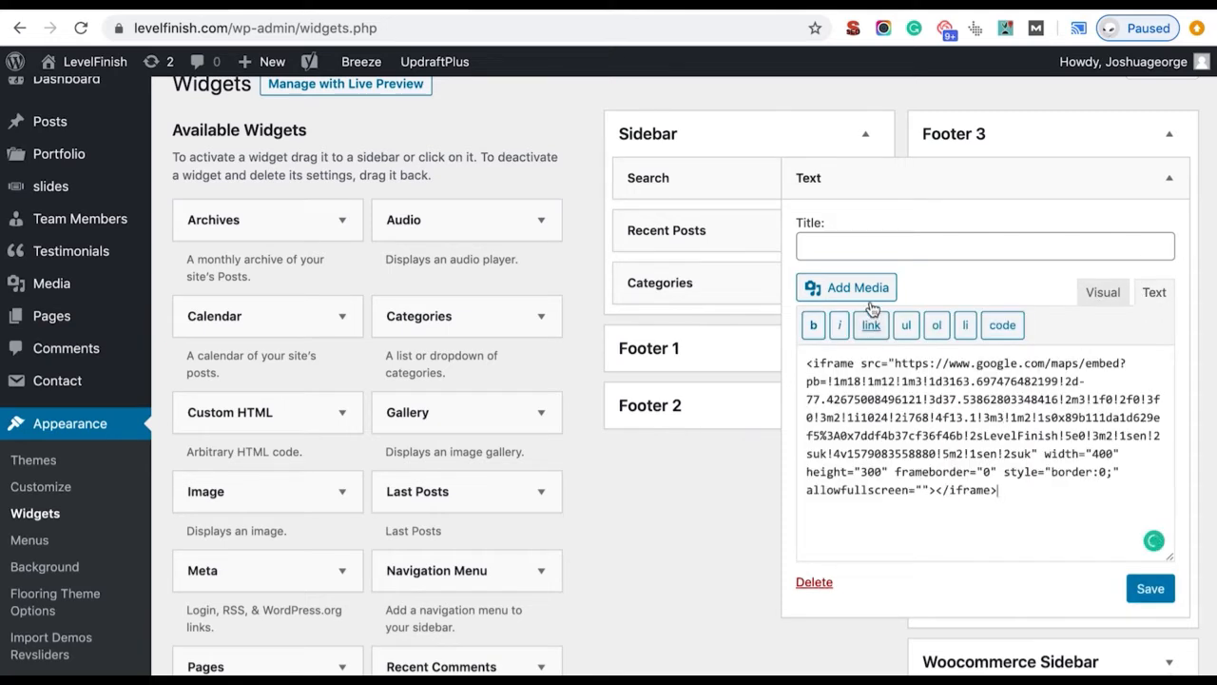
# Title the Footer 3 Text widget "Where To Find Us" and save it
pyautogui.click(827, 242)
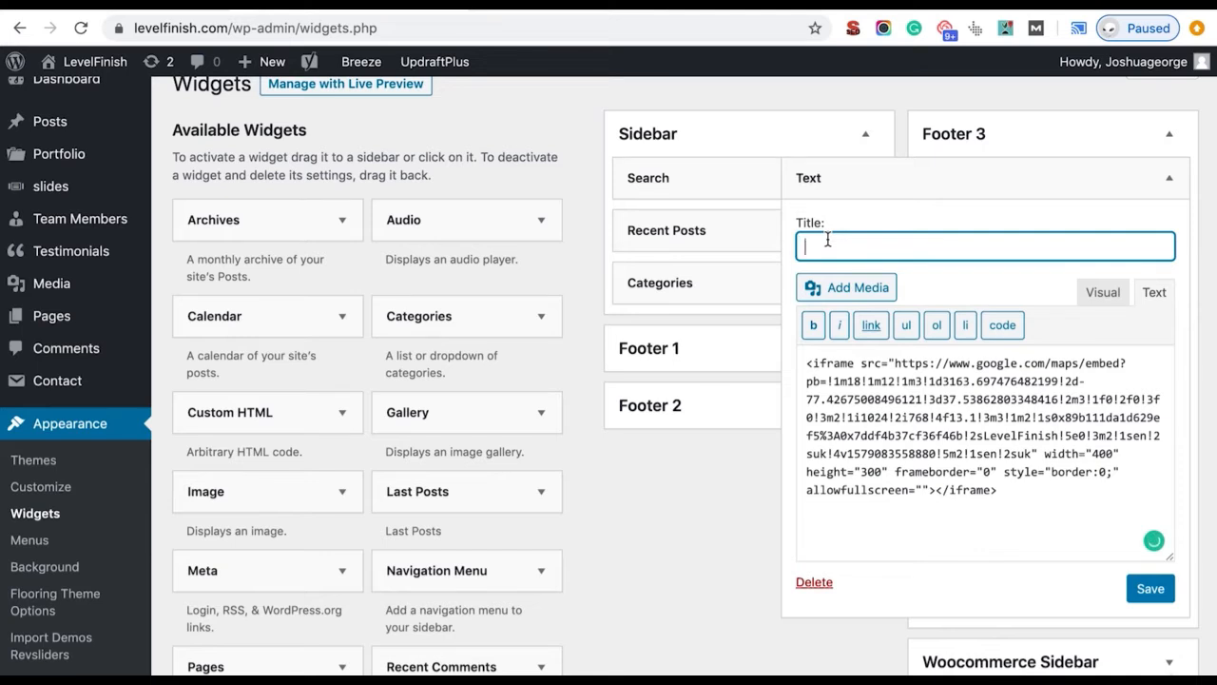
pyautogui.write('Where to Find Us')
pyautogui.click(1149, 587)
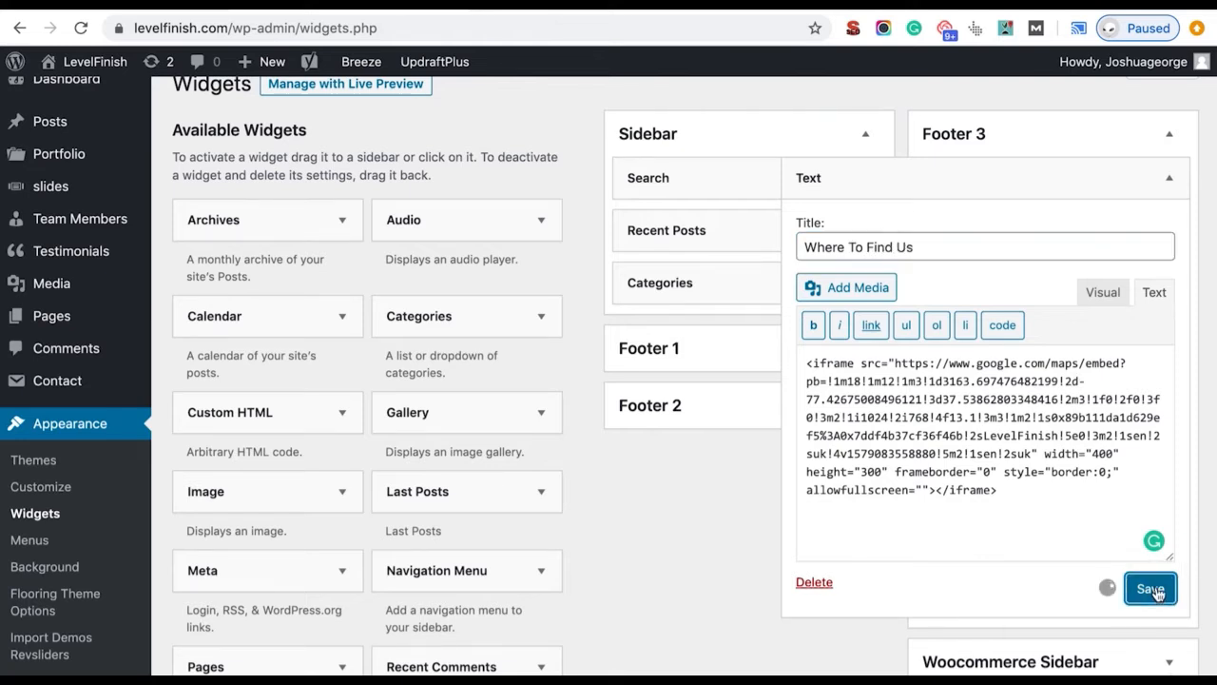
# Visit the live LevelFinish homepage and check its footer for the embedded map
pyautogui.moveTo(117, 62)
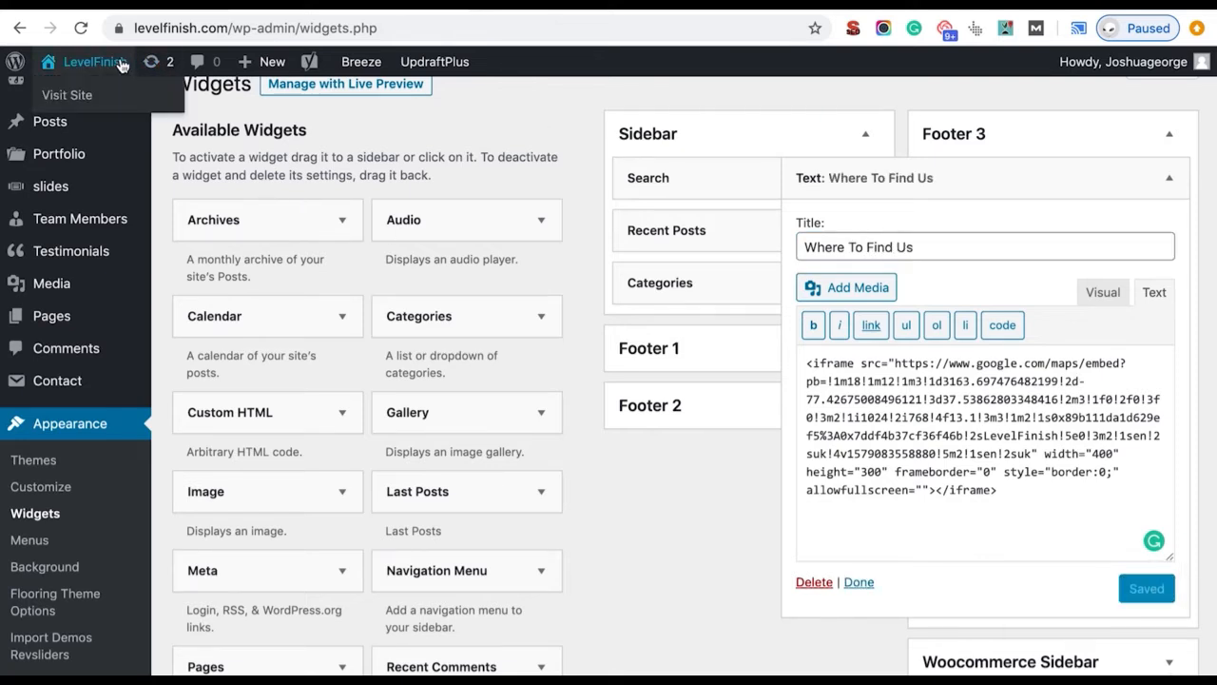
pyautogui.click(110, 96)
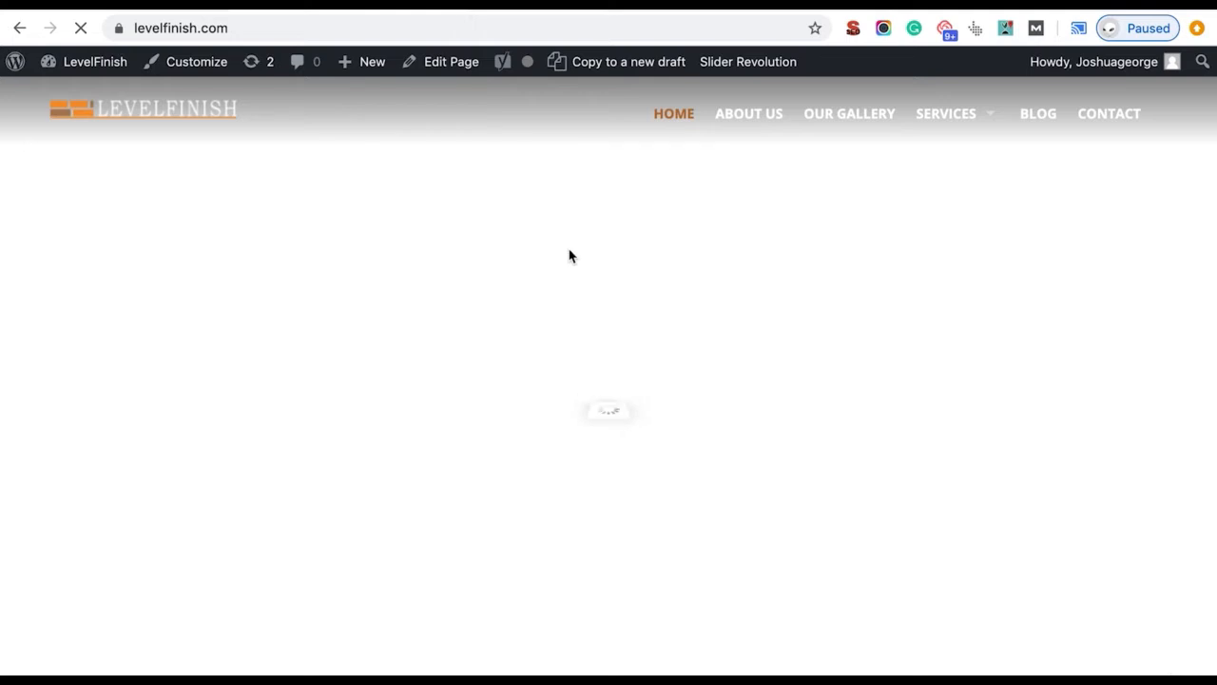
pyautogui.scroll(-20, 570, 255)
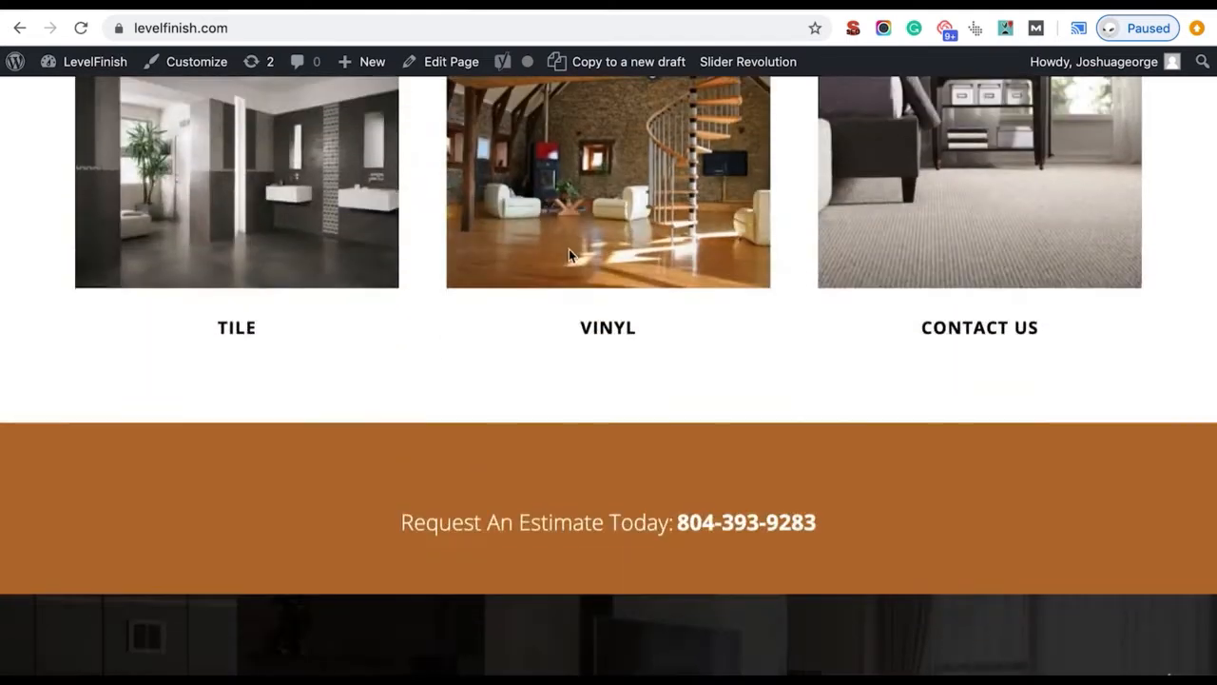
pyautogui.scroll(-10, 571, 254)
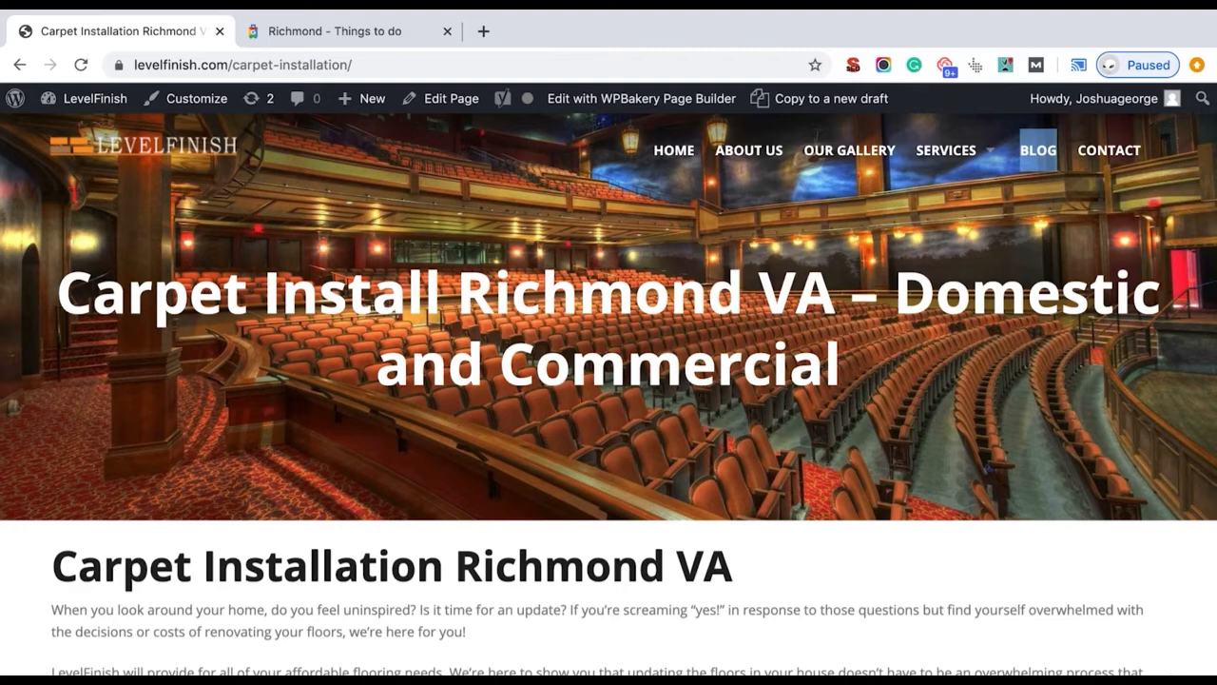
# Look over the carpet installation page's header, heading and introductory text
pyautogui.scroll(-3, 953, 563)
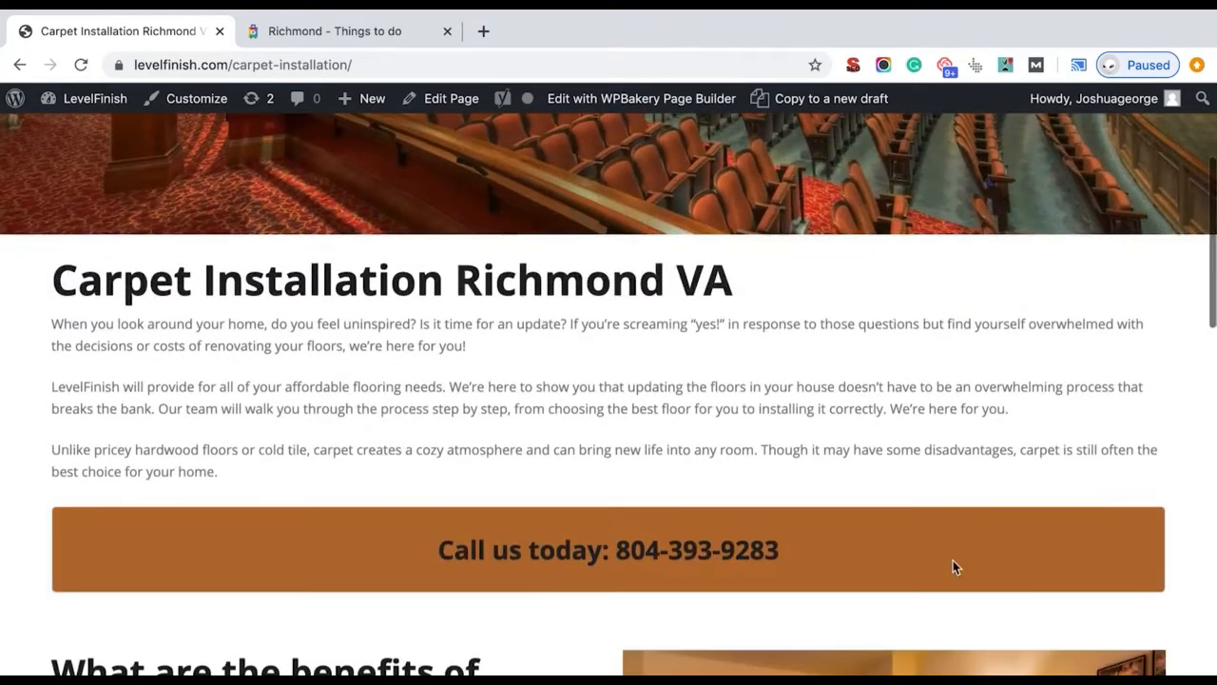
pyautogui.scroll(-1, 955, 567)
pyautogui.scroll(3, 955, 566)
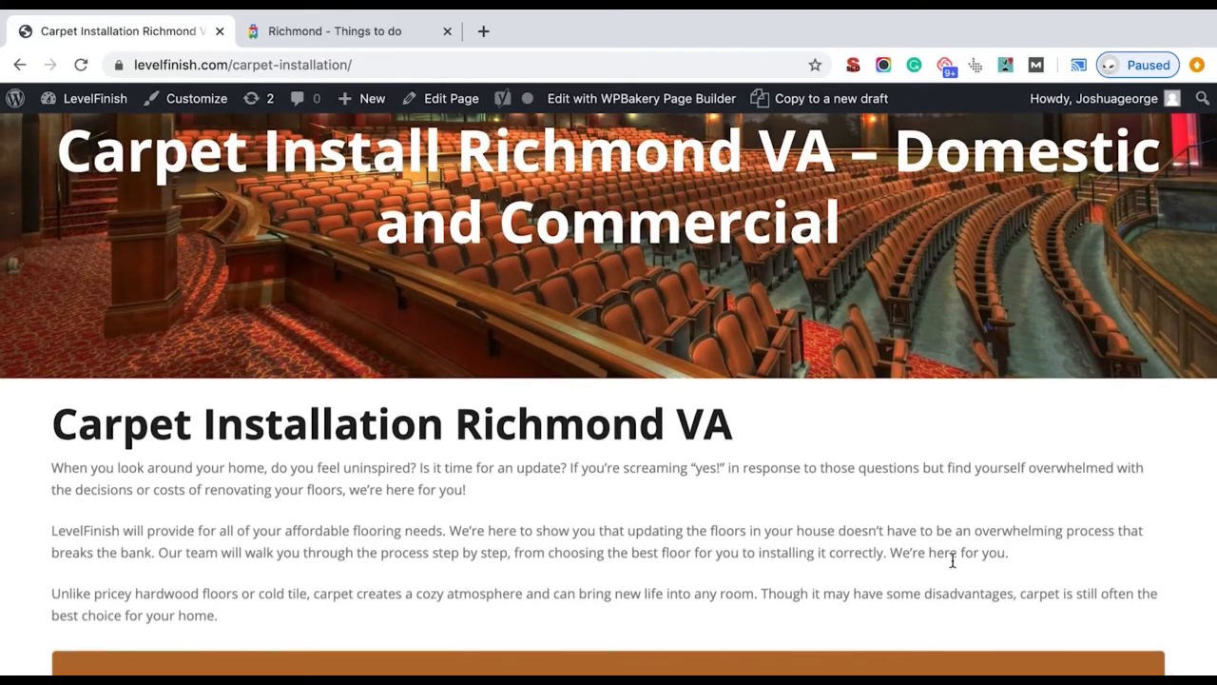
pyautogui.scroll(1, 594, 525)
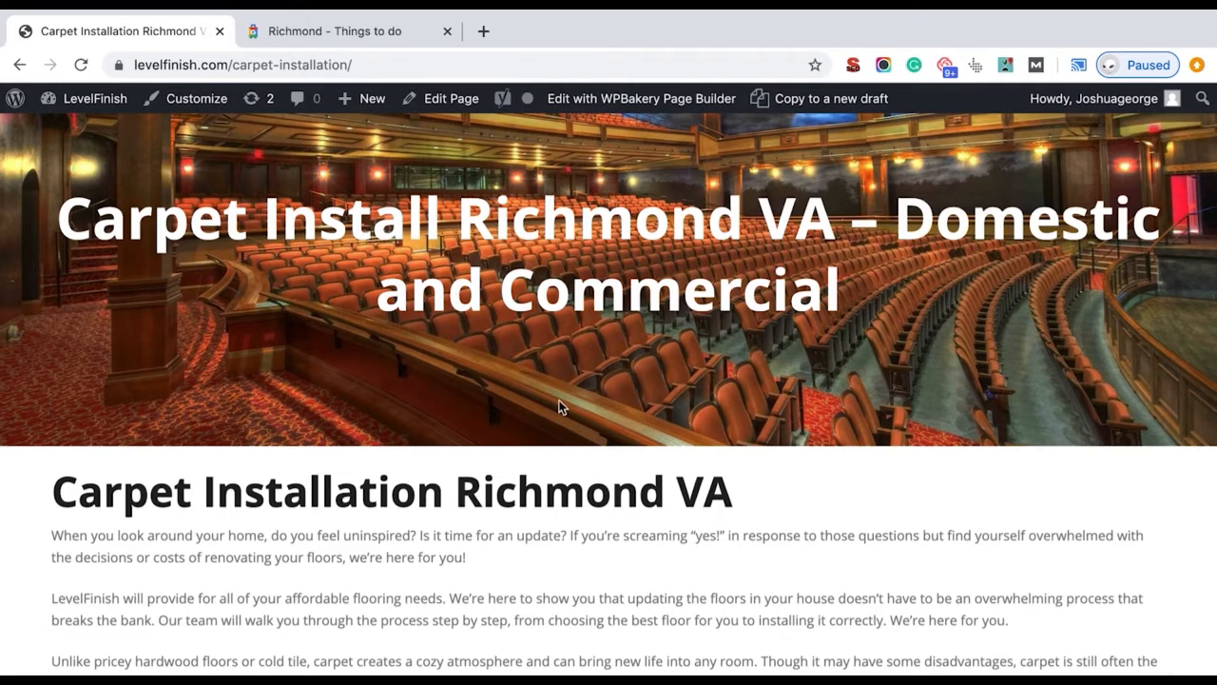
pyautogui.scroll(-1, 561, 408)
pyautogui.scroll(1, 559, 407)
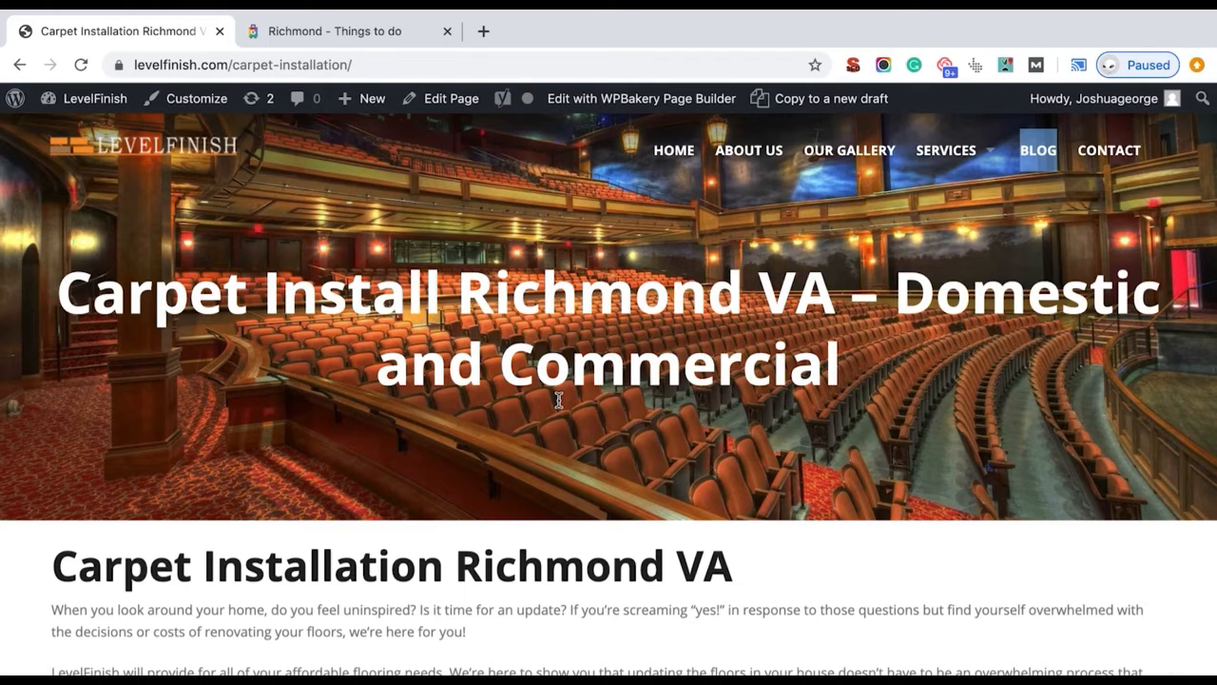
pyautogui.scroll(-2, 648, 499)
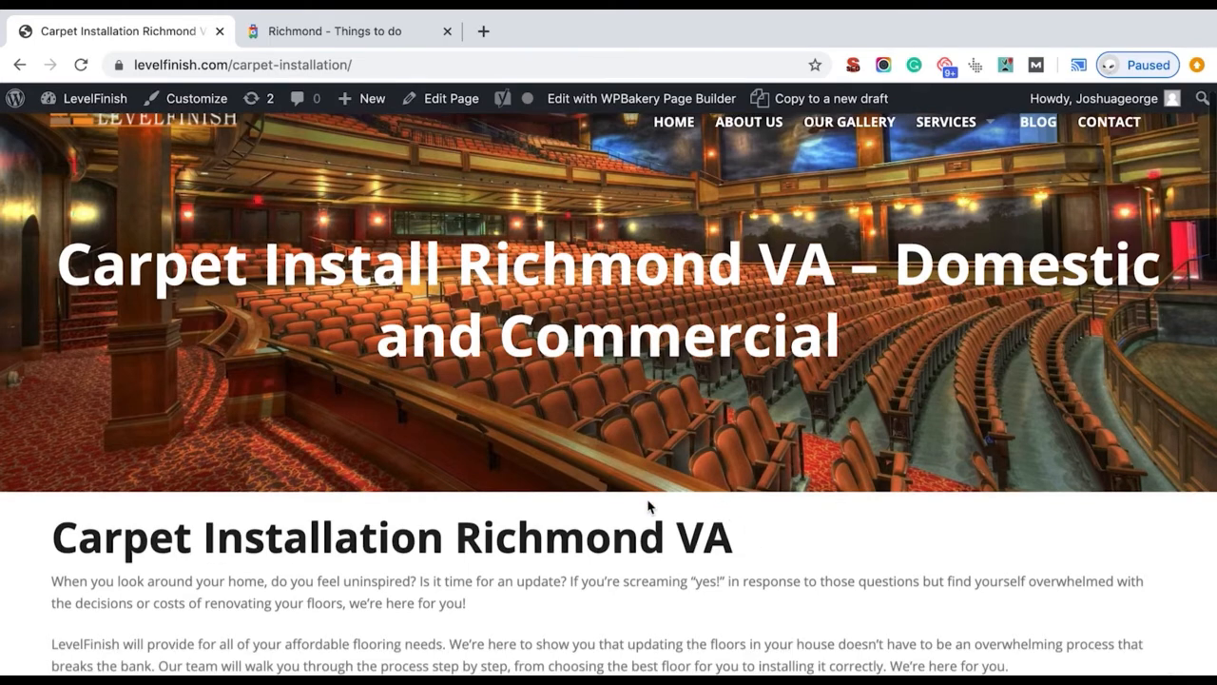
pyautogui.scroll(2, 648, 500)
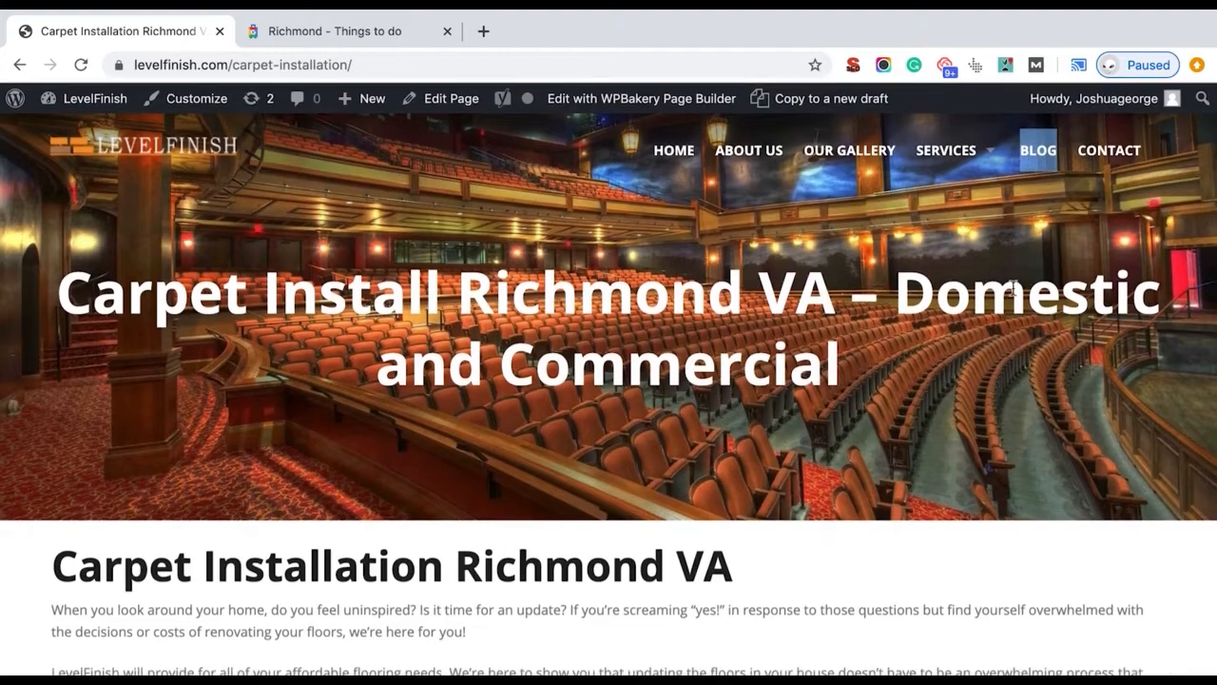
# Open the site's blog and browse the posts in the Carpet category
pyautogui.click(1043, 166)
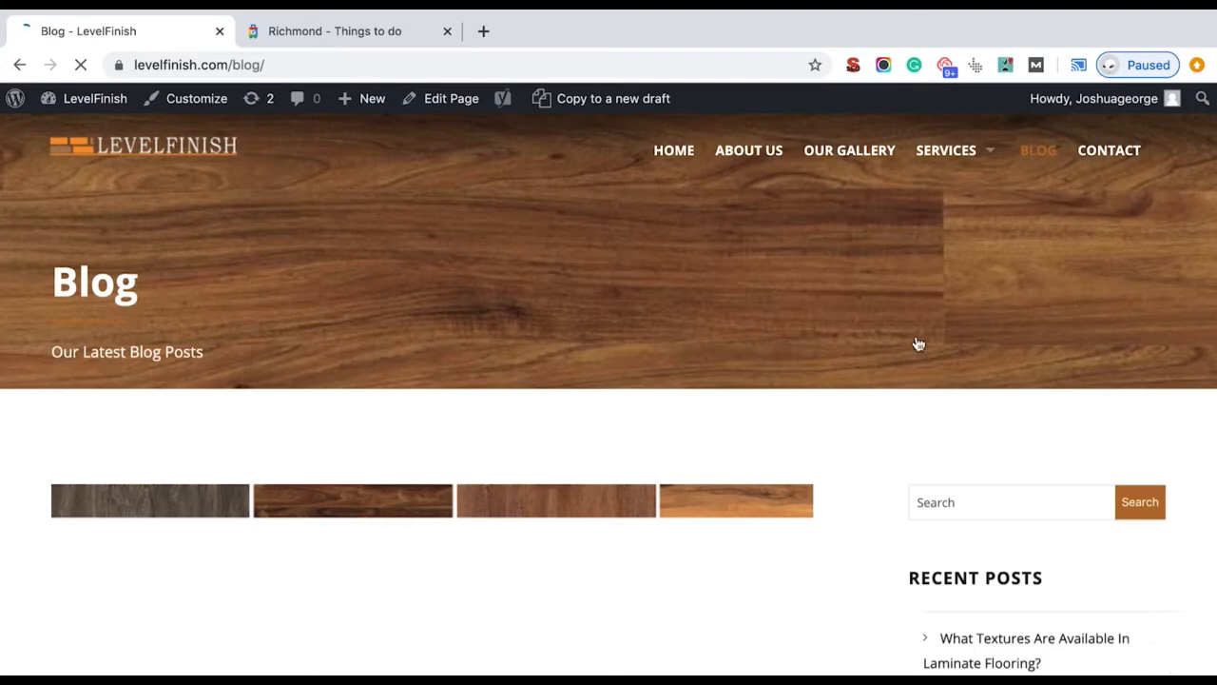
pyautogui.scroll(-10, 918, 352)
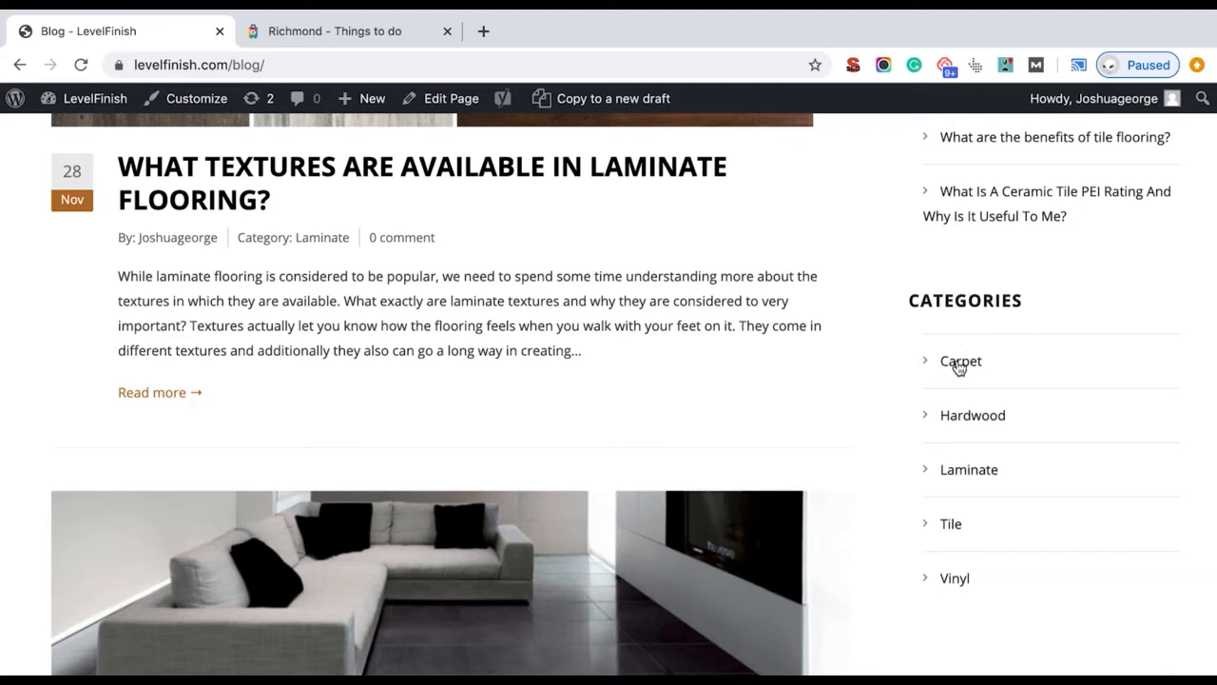
pyautogui.click(963, 368)
pyautogui.scroll(-10, 394, 295)
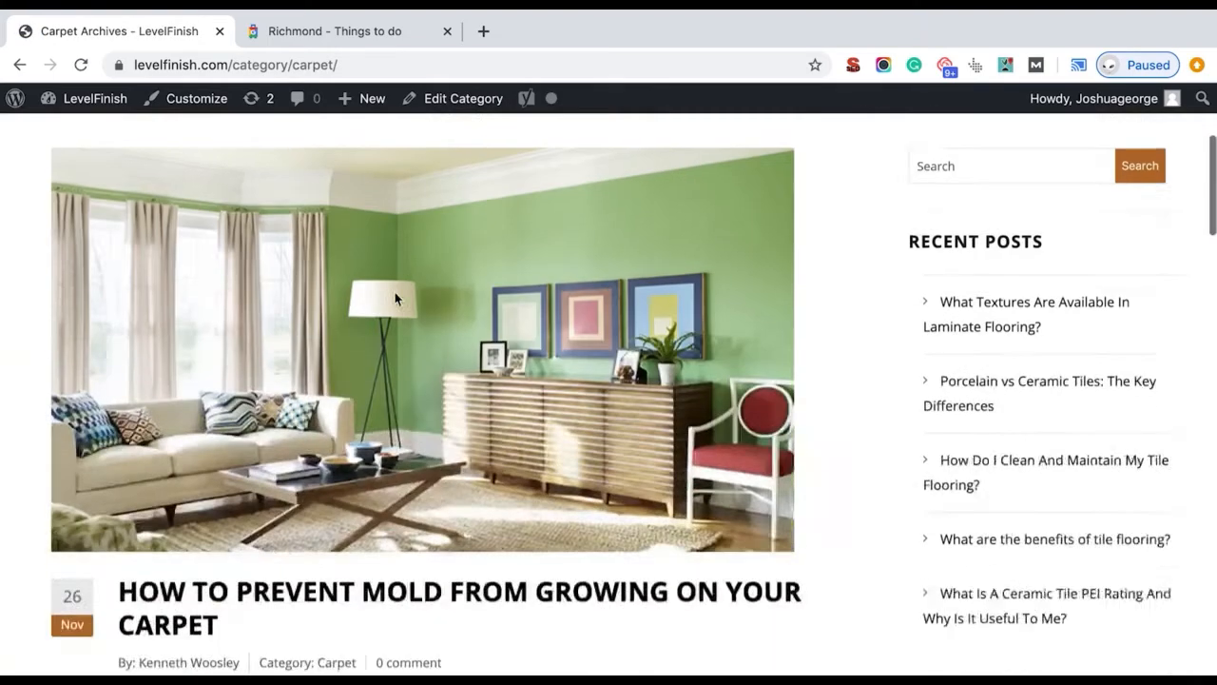
pyautogui.scroll(-2, 395, 297)
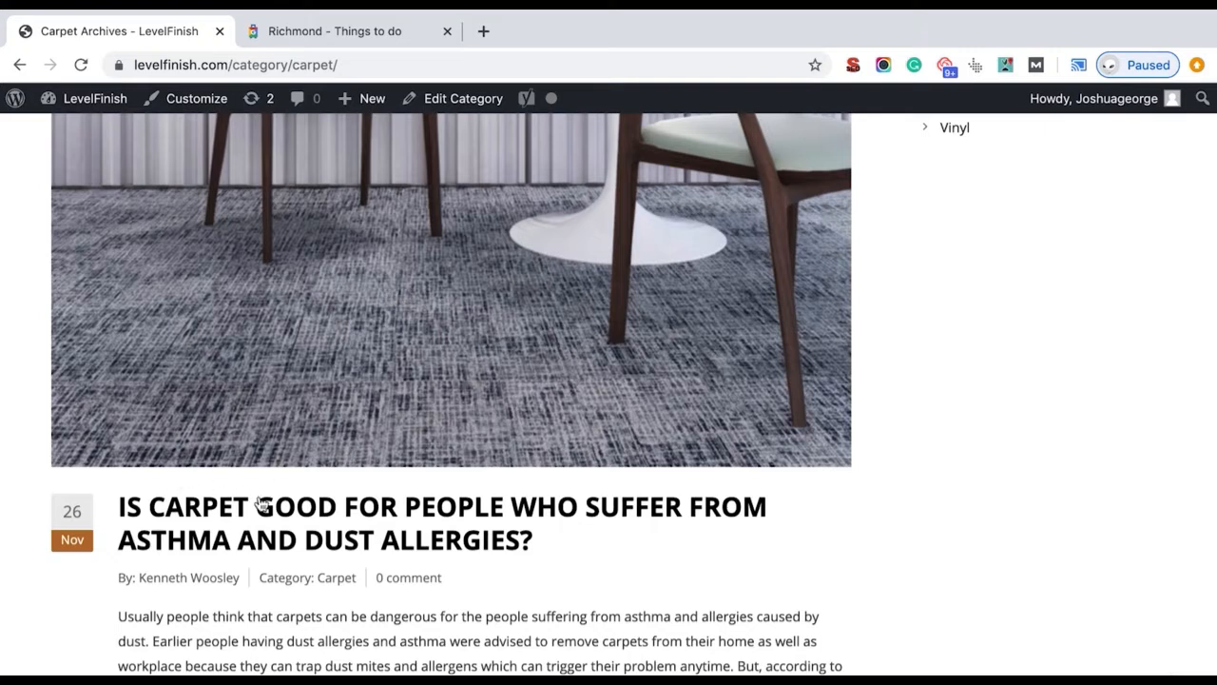
# Open the blog post about carpet for asthma and dust allergy sufferers and read through its content
pyautogui.click(463, 514)
pyautogui.scroll(-10, 465, 519)
pyautogui.scroll(-9, 466, 519)
pyautogui.scroll(12, 465, 518)
pyautogui.scroll(-8, 465, 518)
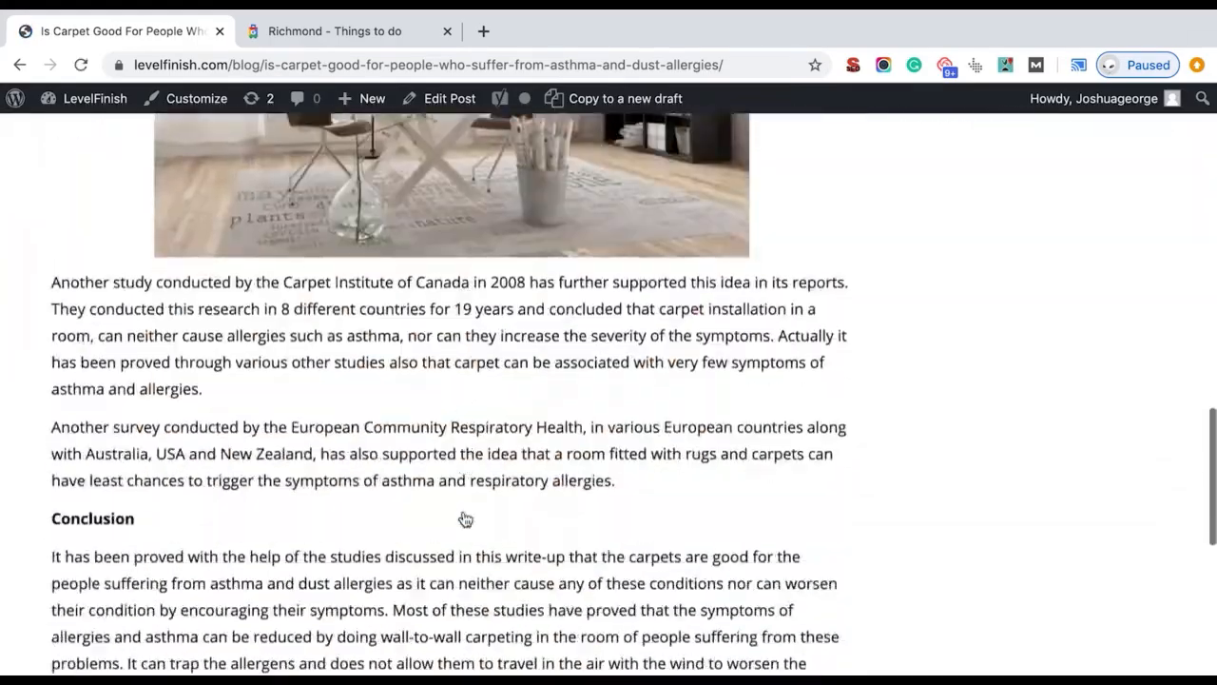
pyautogui.scroll(10, 435, 424)
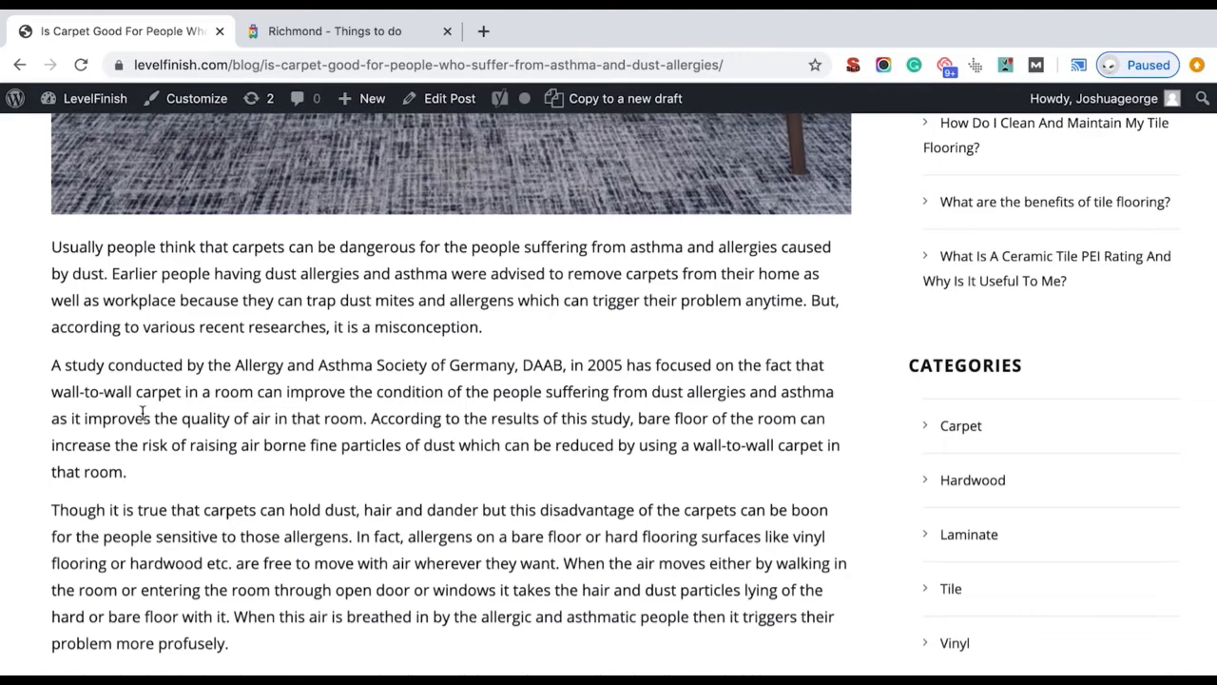
pyautogui.scroll(10, 143, 413)
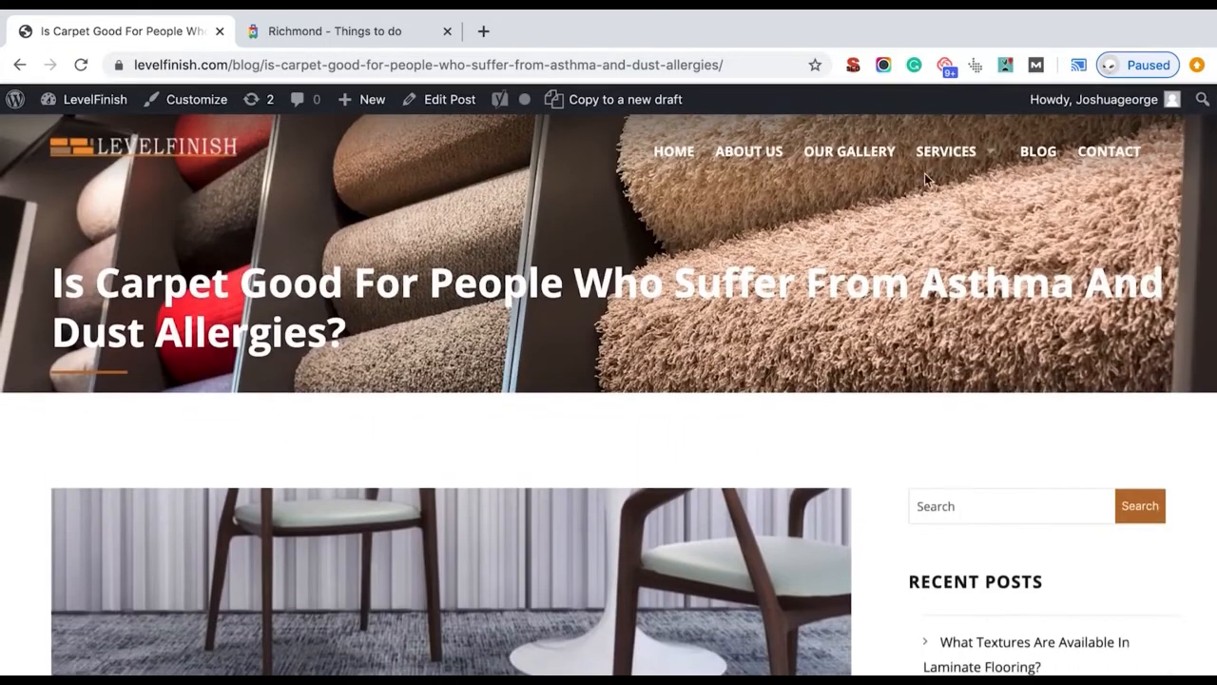
# Open the Carpet service page in a new tab and place that tab before the blog post's tab
pyautogui.moveTo(946, 152)
pyautogui.rightClick(944, 232)
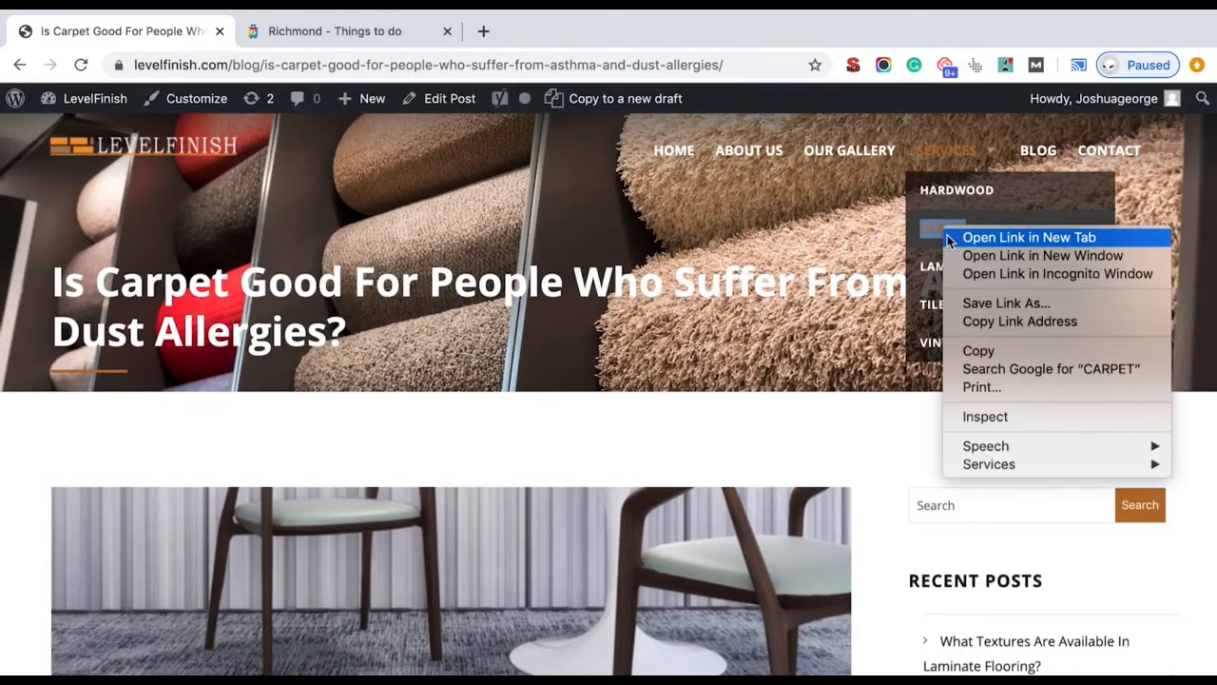
pyautogui.click(1029, 237)
pyautogui.moveTo(286, 30); pyautogui.dragTo(128, 32)
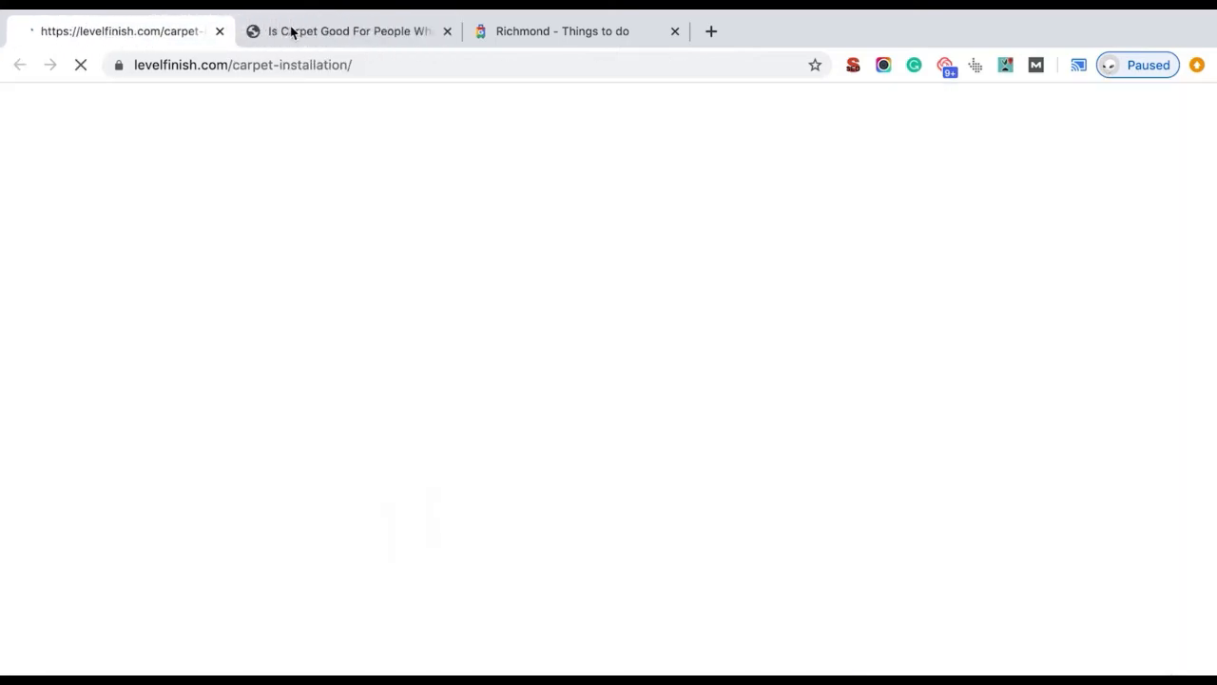
# Read the asthma and dust allergies blog post to locate the phrase "carpet installation", and compare it with the carpet installation service page
pyautogui.click(288, 31)
pyautogui.scroll(-3, 434, 512)
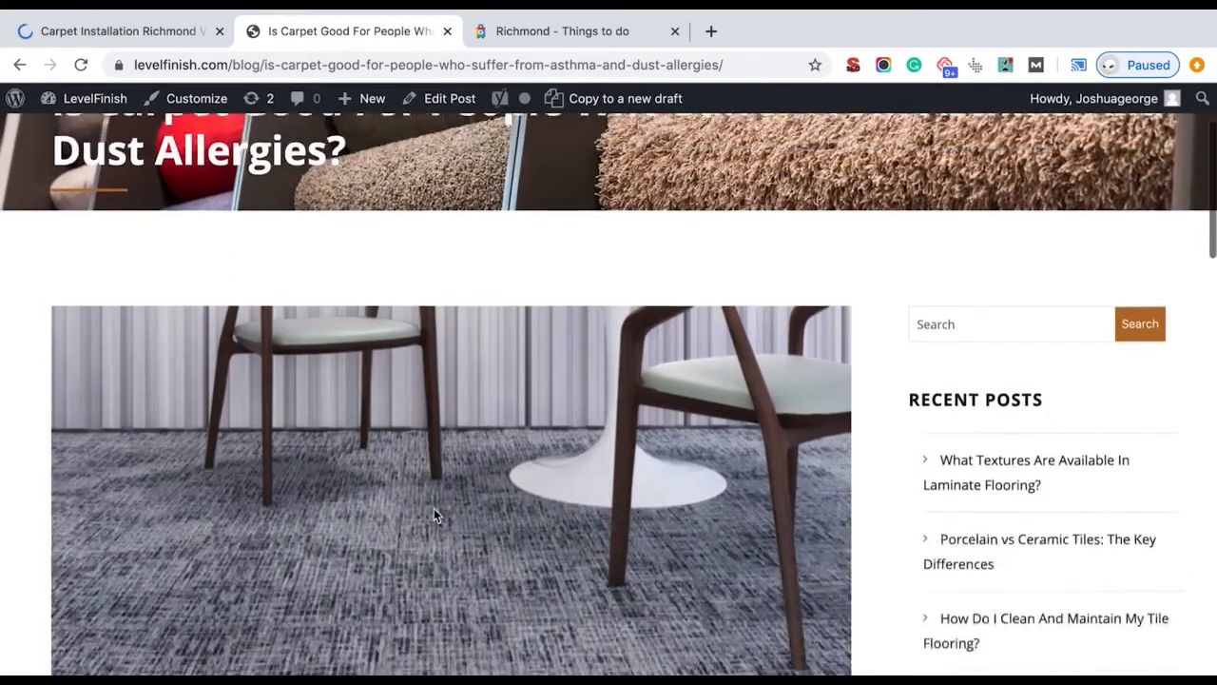
pyautogui.scroll(-10, 434, 513)
pyautogui.scroll(-5, 434, 513)
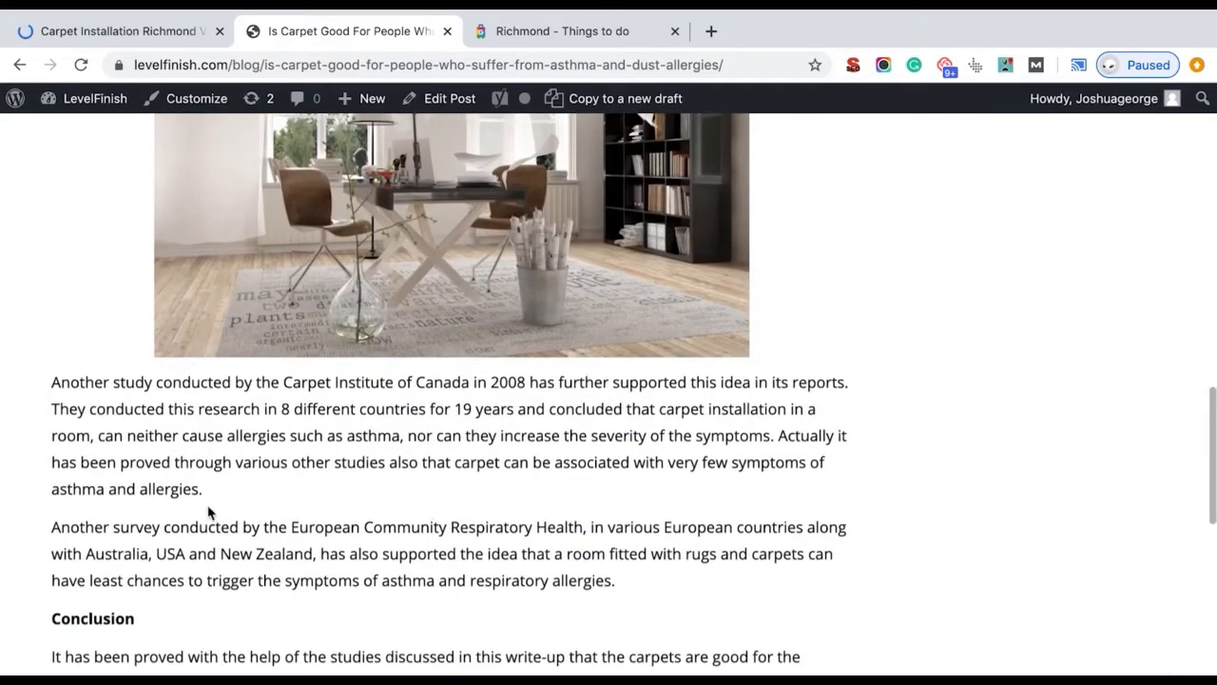
pyautogui.moveTo(174, 476); pyautogui.dragTo(54, 378)
pyautogui.click(126, 409)
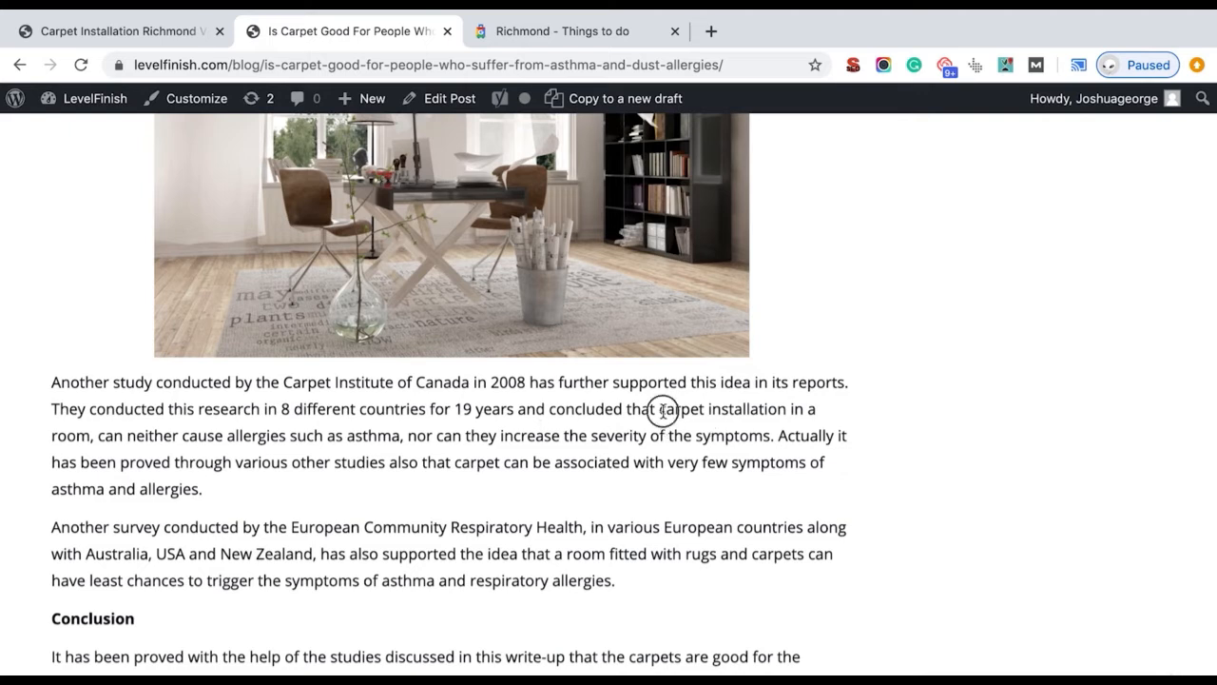
pyautogui.moveTo(786, 409); pyautogui.dragTo(658, 409)
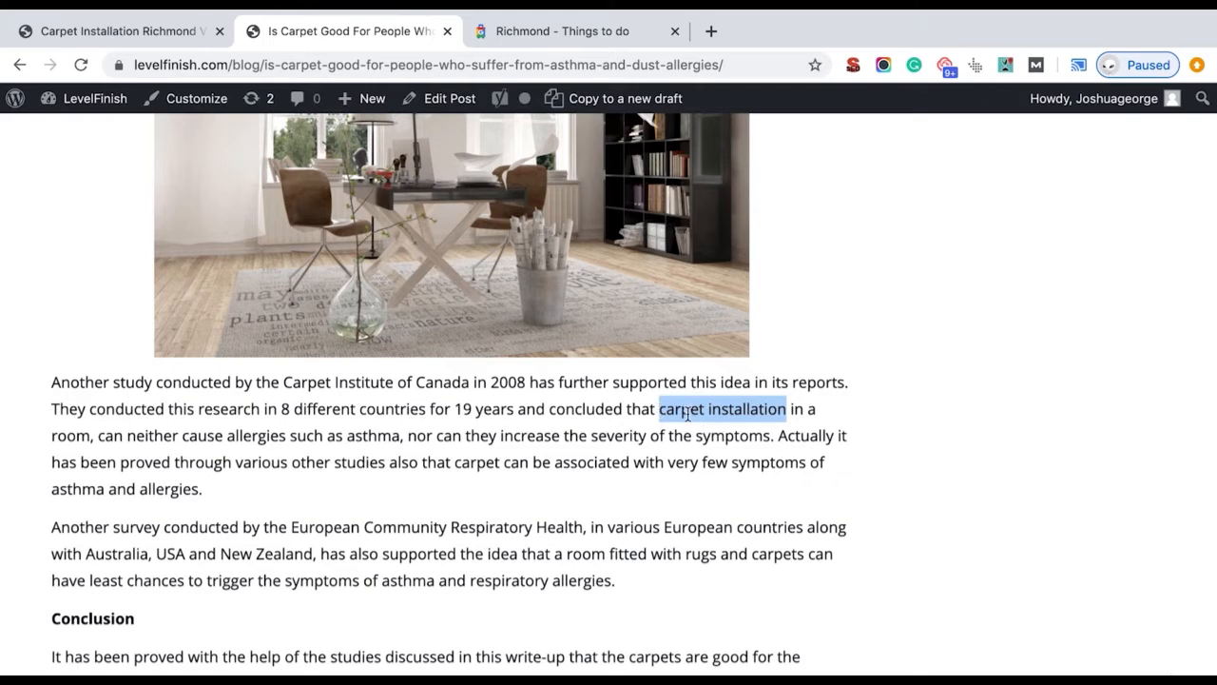
pyautogui.click(689, 414)
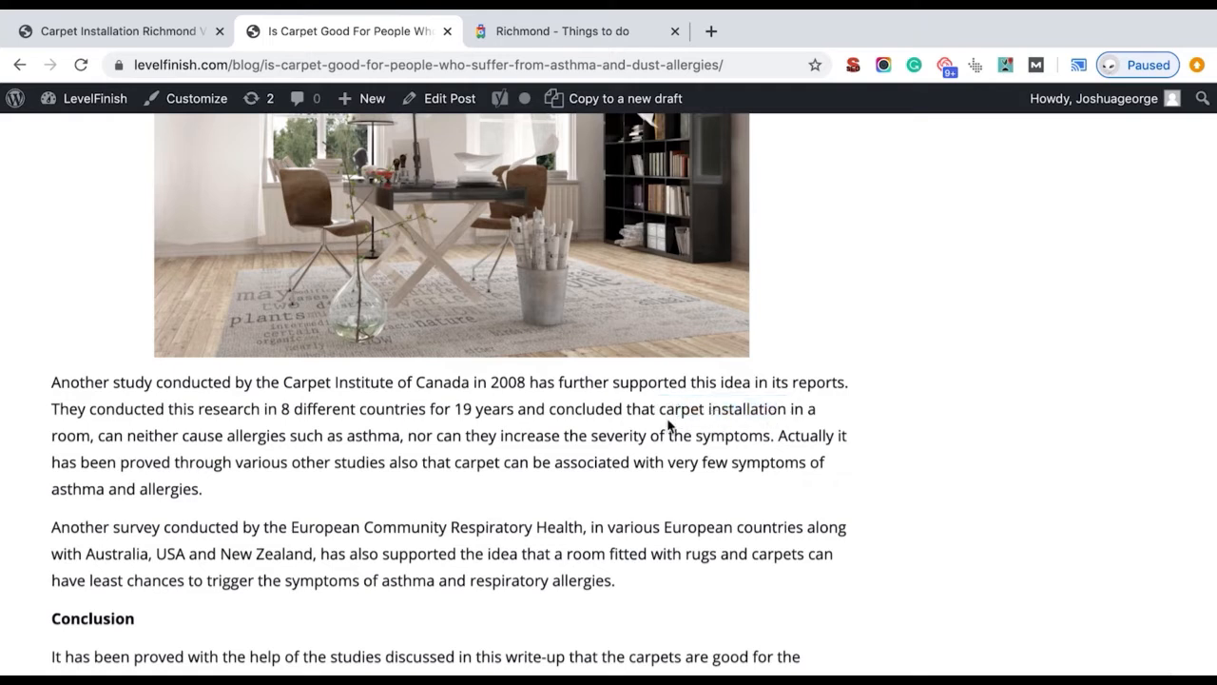
pyautogui.scroll(1, 422, 383)
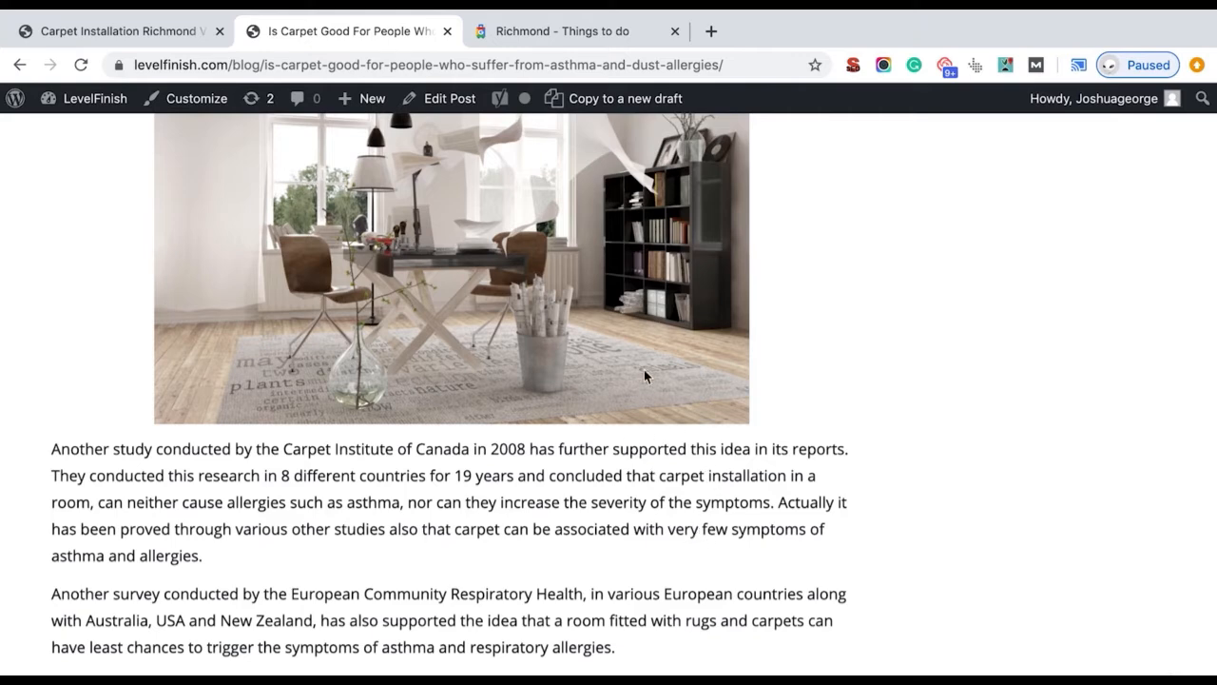
pyautogui.click(145, 36)
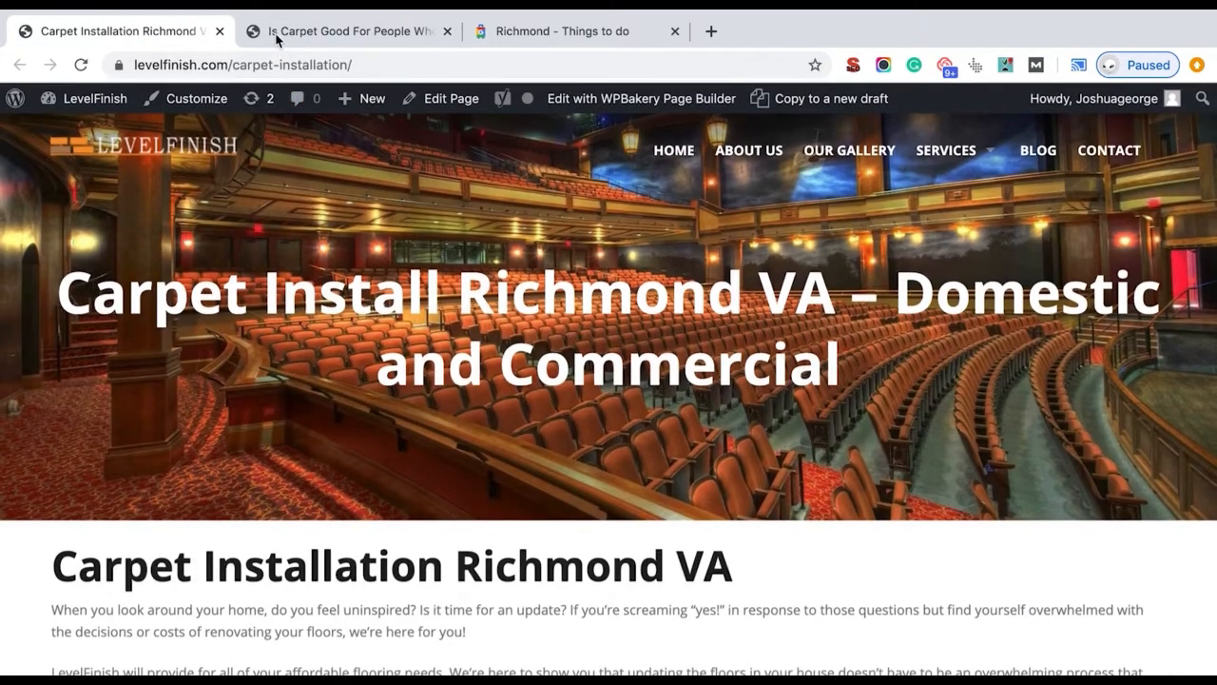
pyautogui.click(280, 34)
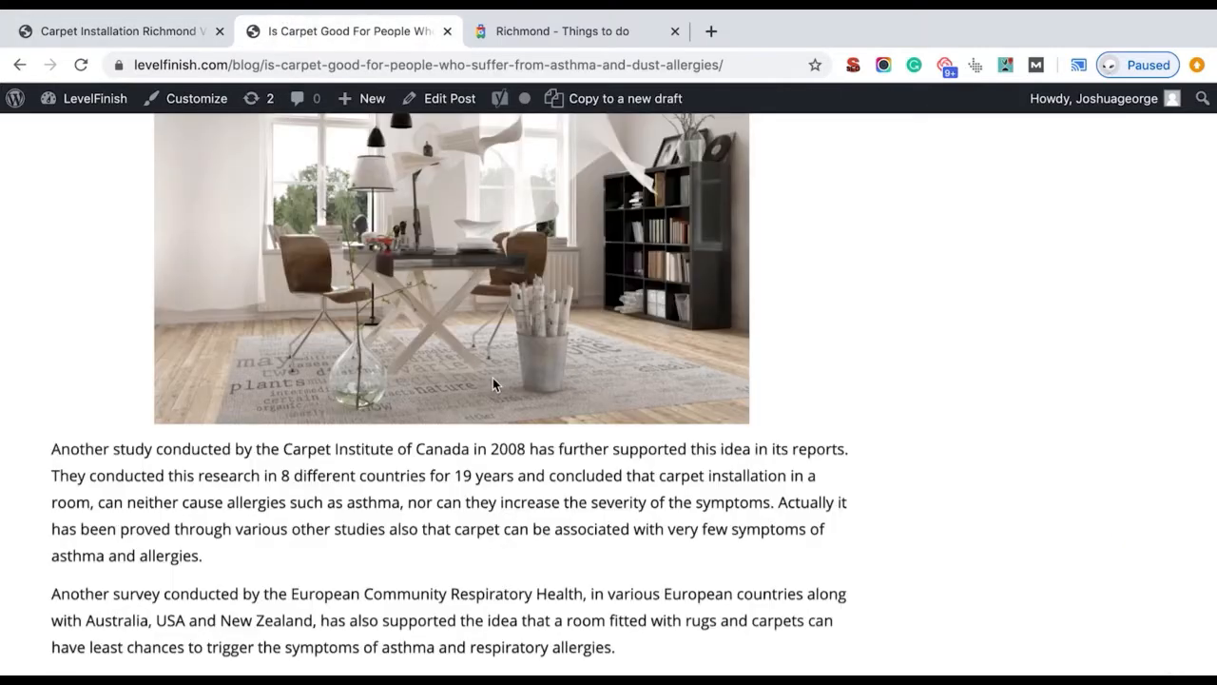
# Open the asthma and dust allergies blog post for editing at the paragraph about the Carpet Institute of Canada study
pyautogui.scroll(1, 466, 347)
pyautogui.click(451, 102)
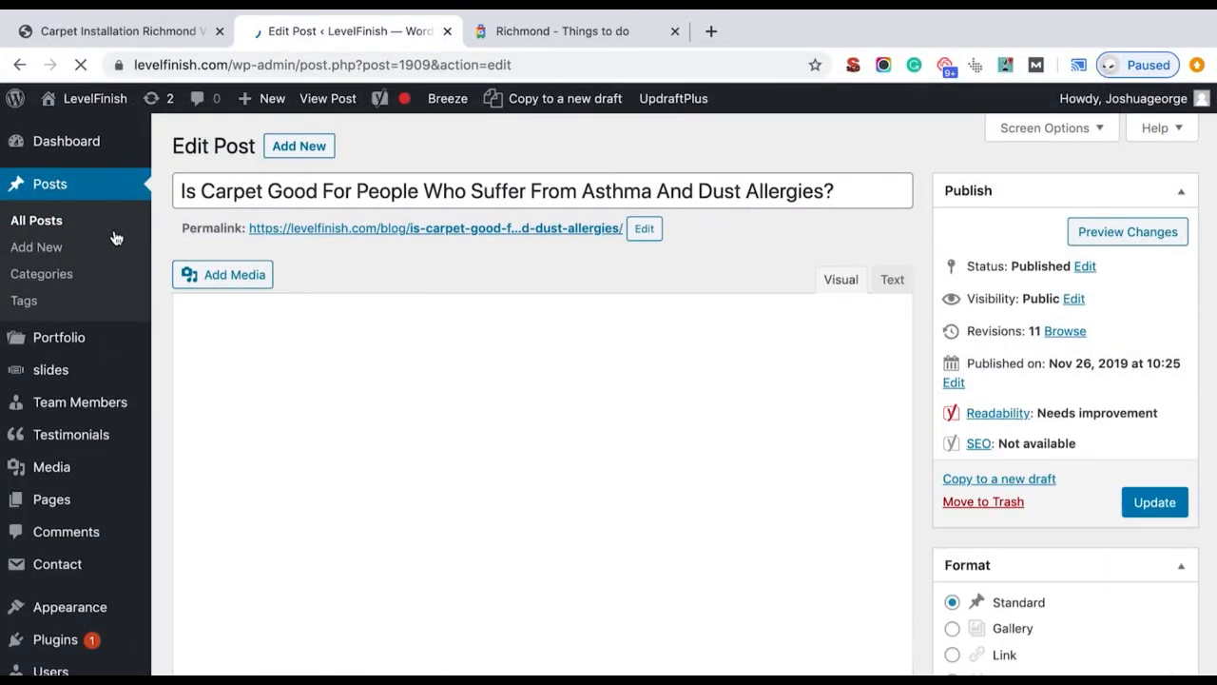
pyautogui.moveTo(95, 435)
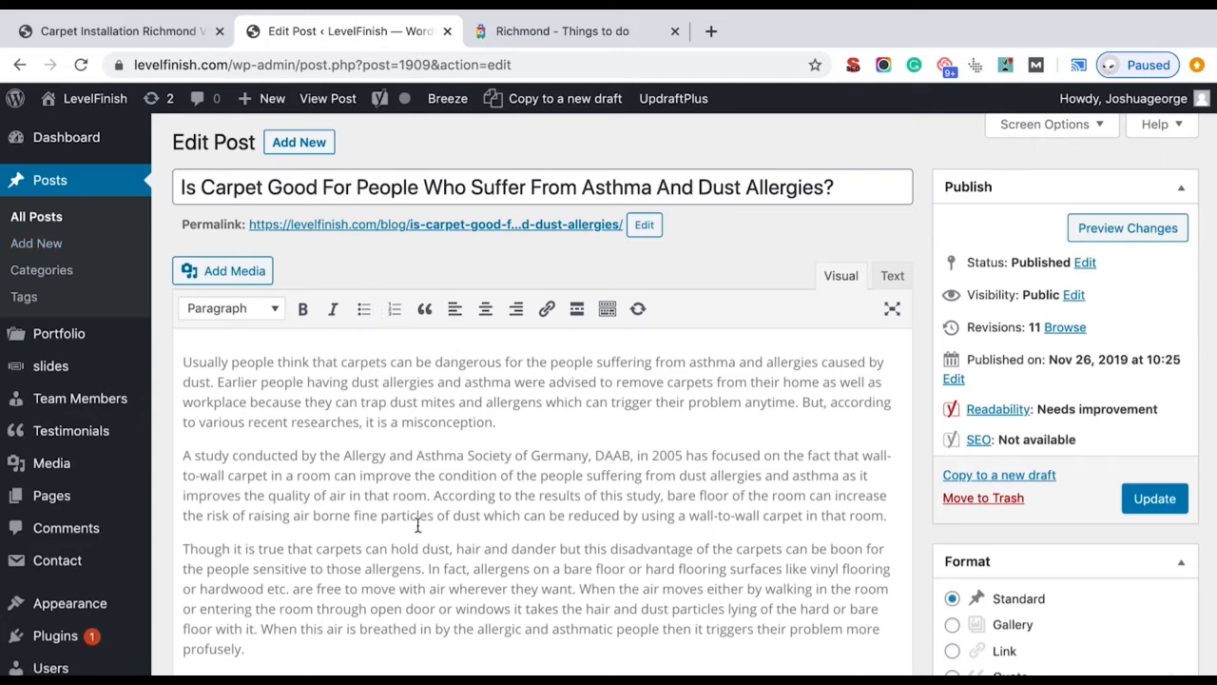
pyautogui.scroll(-10, 417, 525)
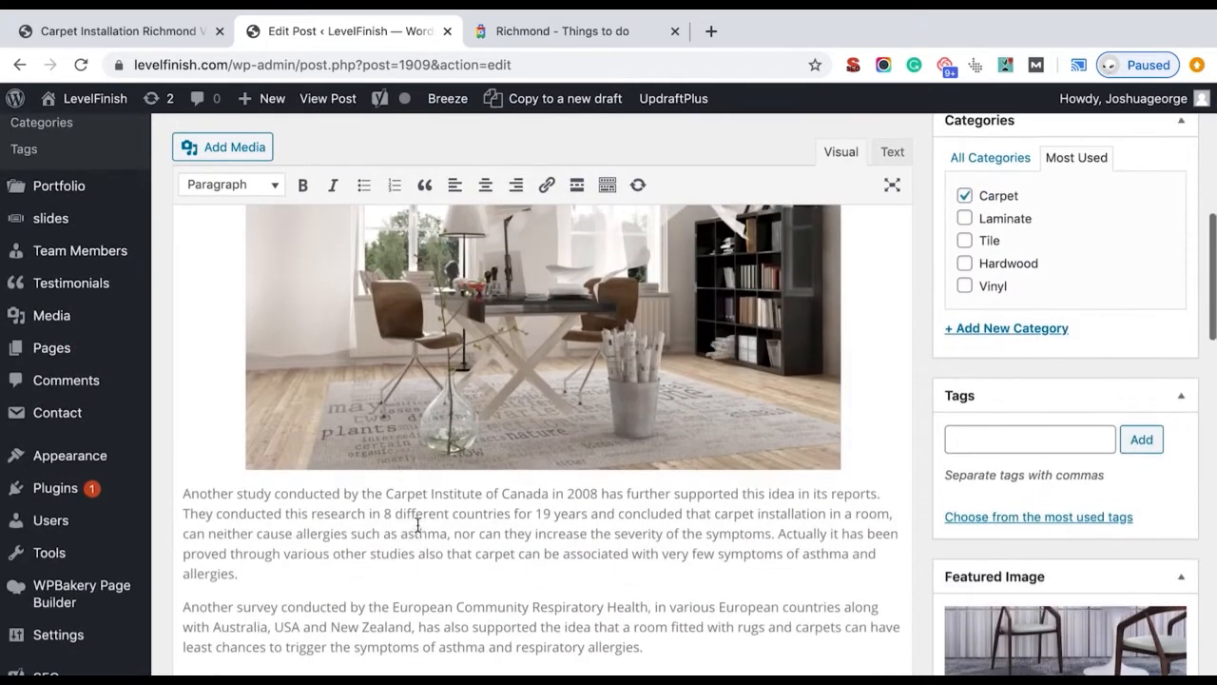
pyautogui.scroll(-2, 417, 525)
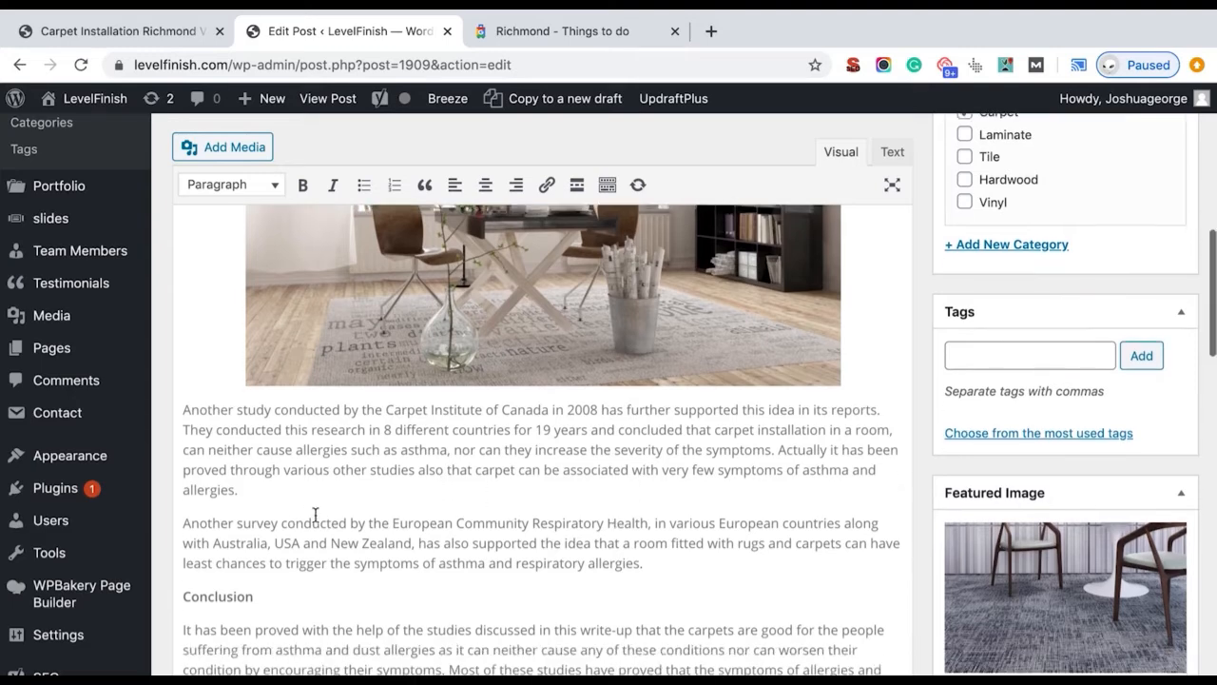
pyautogui.moveTo(828, 428); pyautogui.dragTo(715, 428)
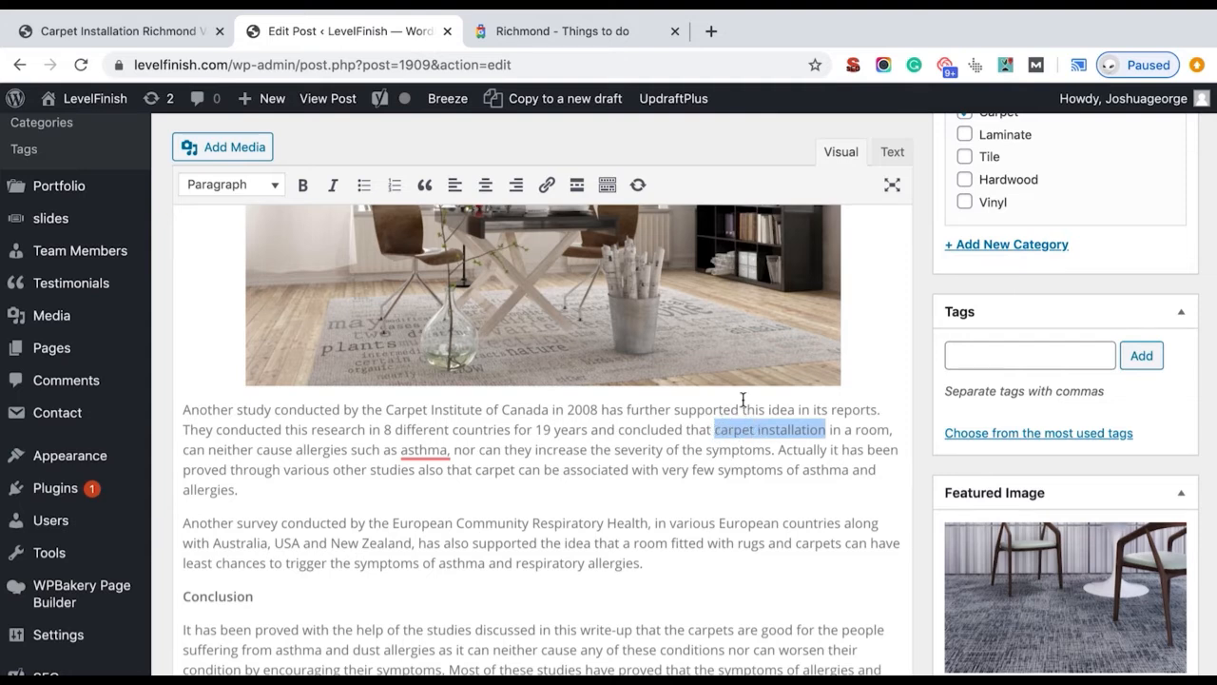
pyautogui.click(547, 186)
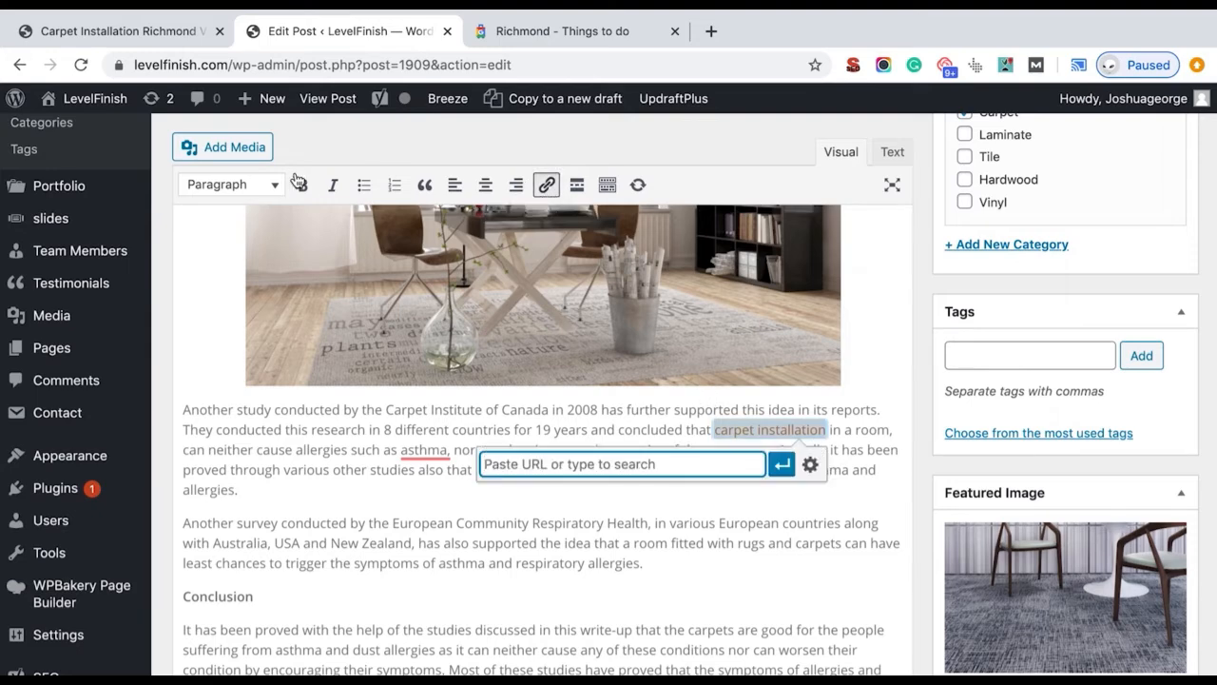
pyautogui.click(152, 32)
pyautogui.click(297, 67)
pyautogui.hotkey('ctrl', 'c')
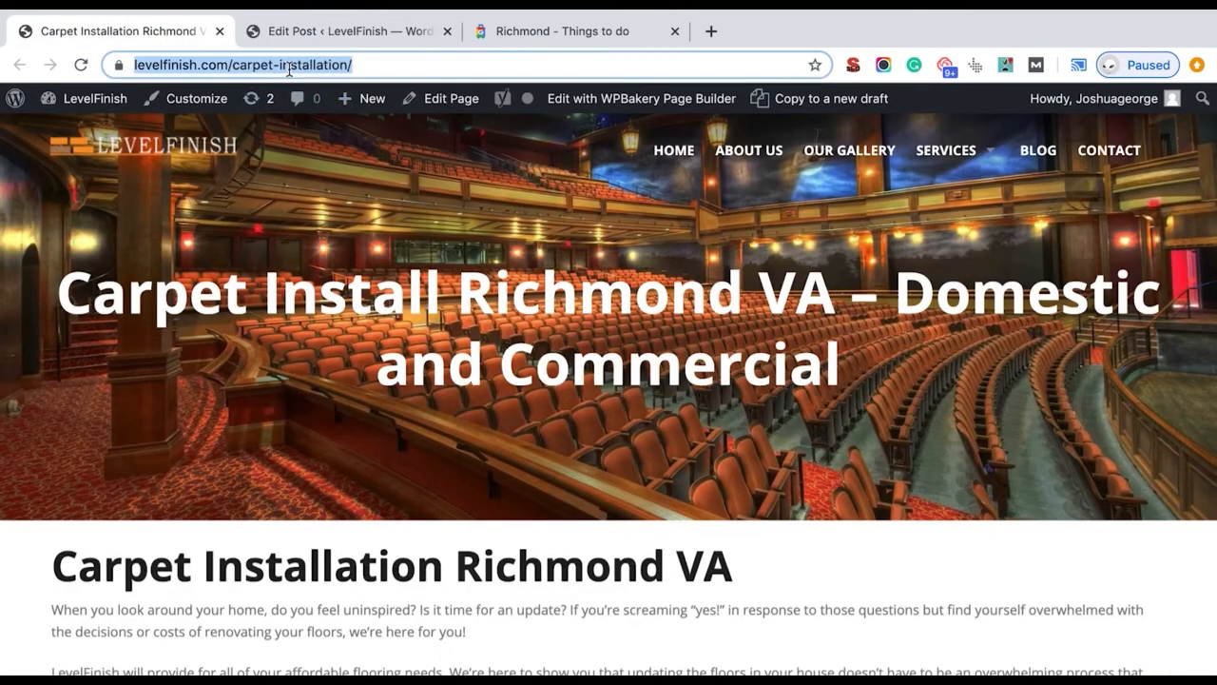
pyautogui.click(357, 32)
pyautogui.click(700, 466)
pyautogui.hotkey('ctrl', 'v')
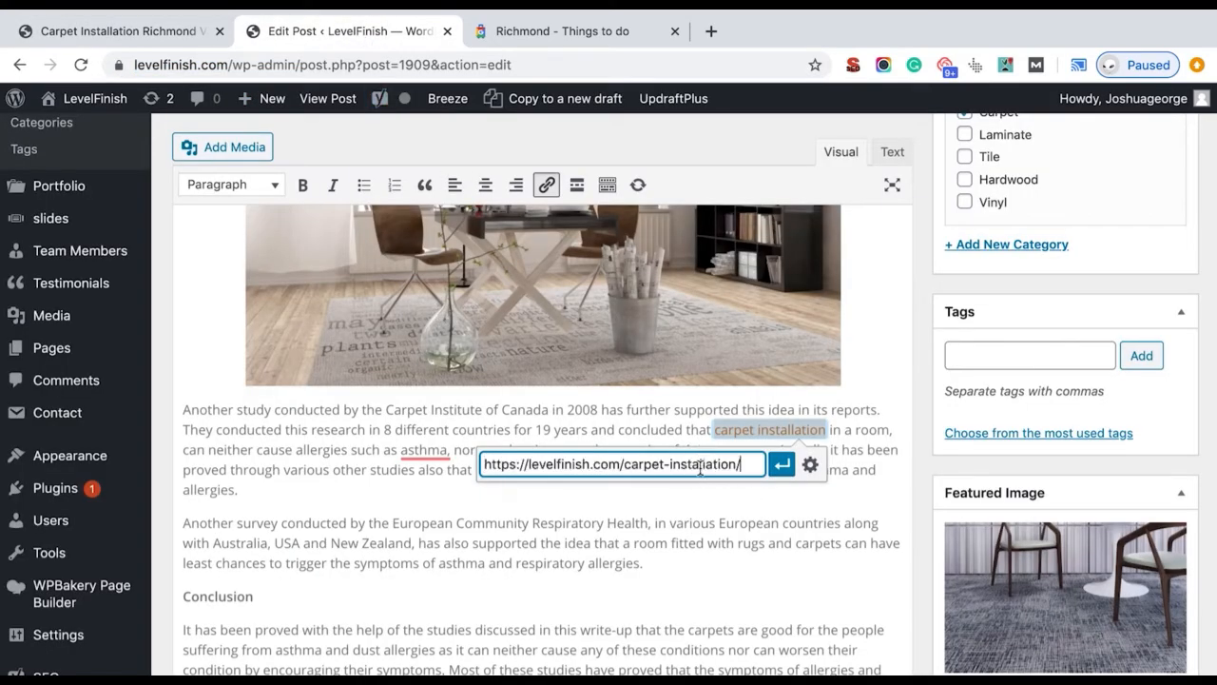
pyautogui.click(783, 466)
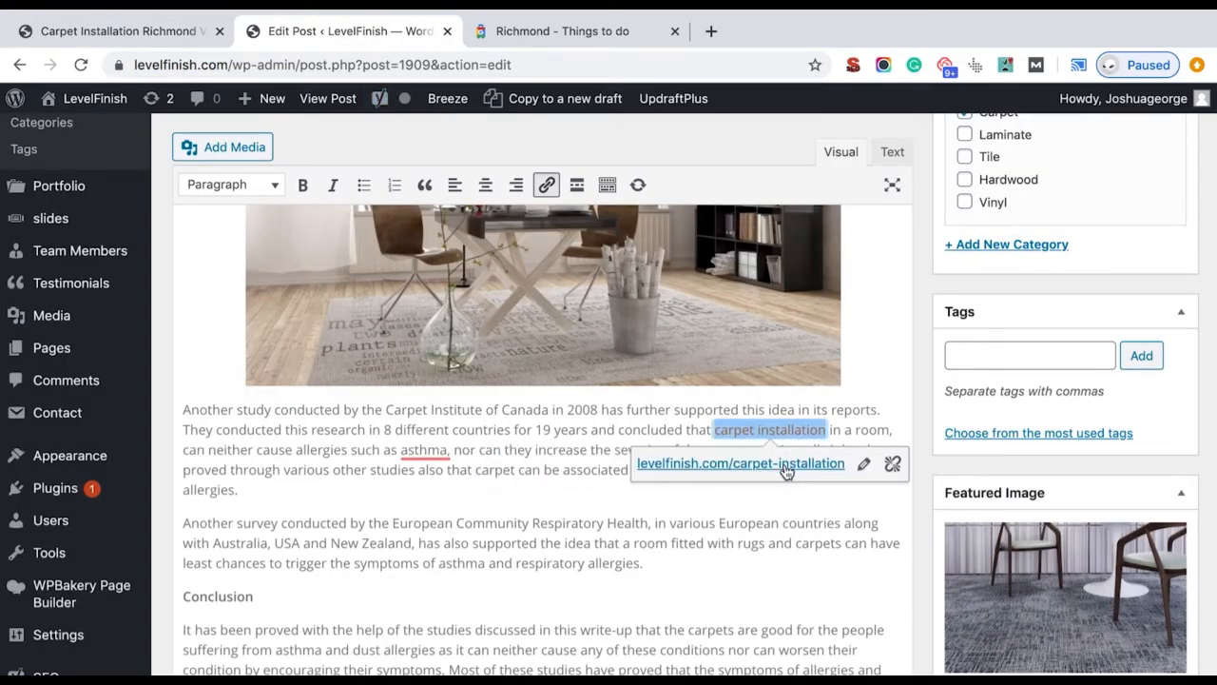
pyautogui.click(853, 413)
# Look over the rest of the post's content and update the published post
pyautogui.scroll(-3, 853, 416)
pyautogui.scroll(8, 853, 416)
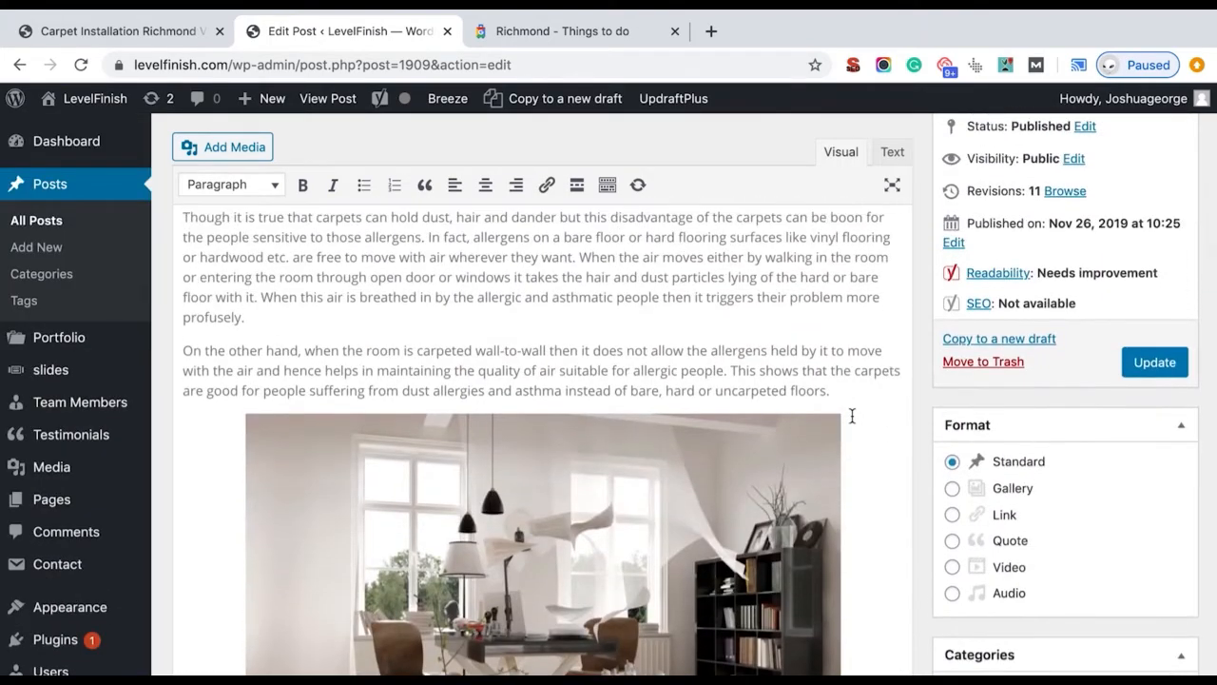
pyautogui.scroll(-5, 835, 418)
pyautogui.scroll(7, 828, 434)
pyautogui.scroll(1, 828, 434)
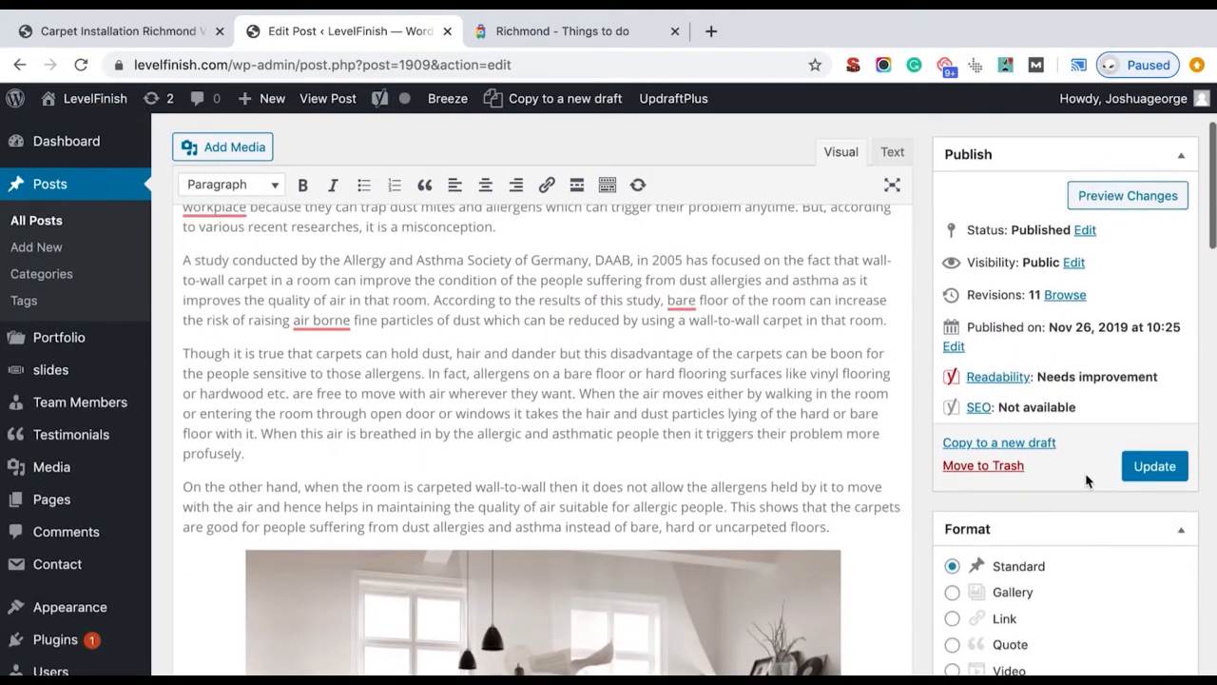
pyautogui.click(1160, 470)
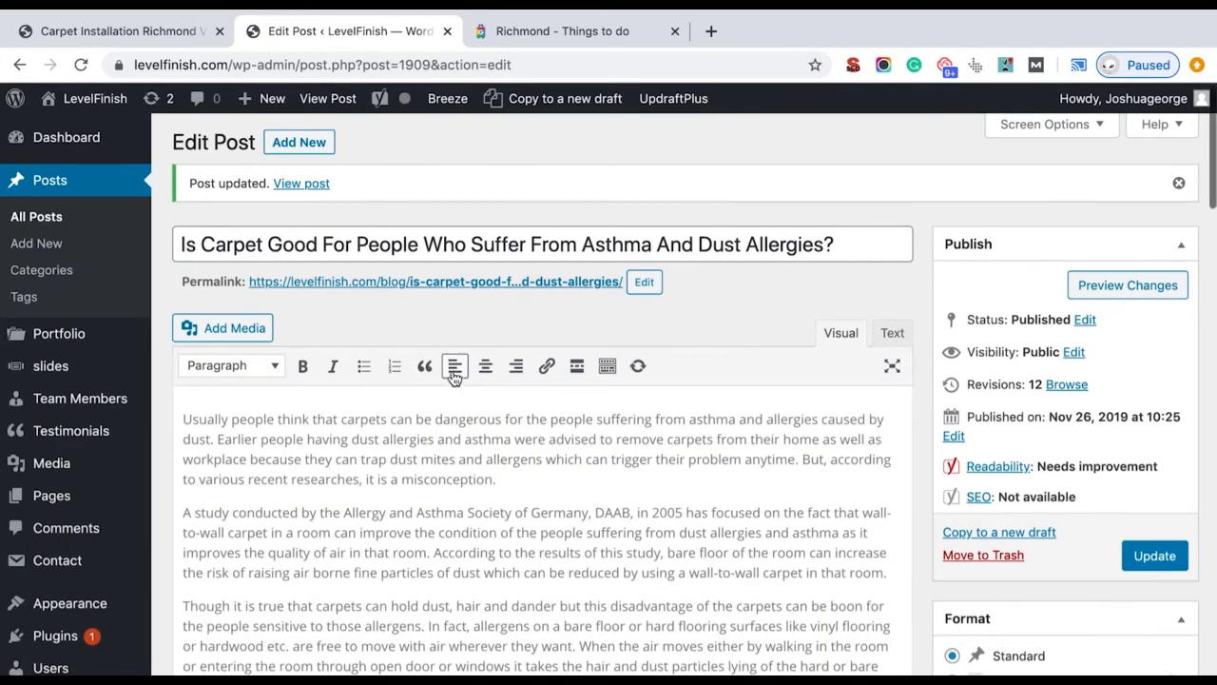
# View the live post in a new tab, test its "carpet installation" link, and return to the post
pyautogui.rightClick(437, 282)
pyautogui.click(523, 283)
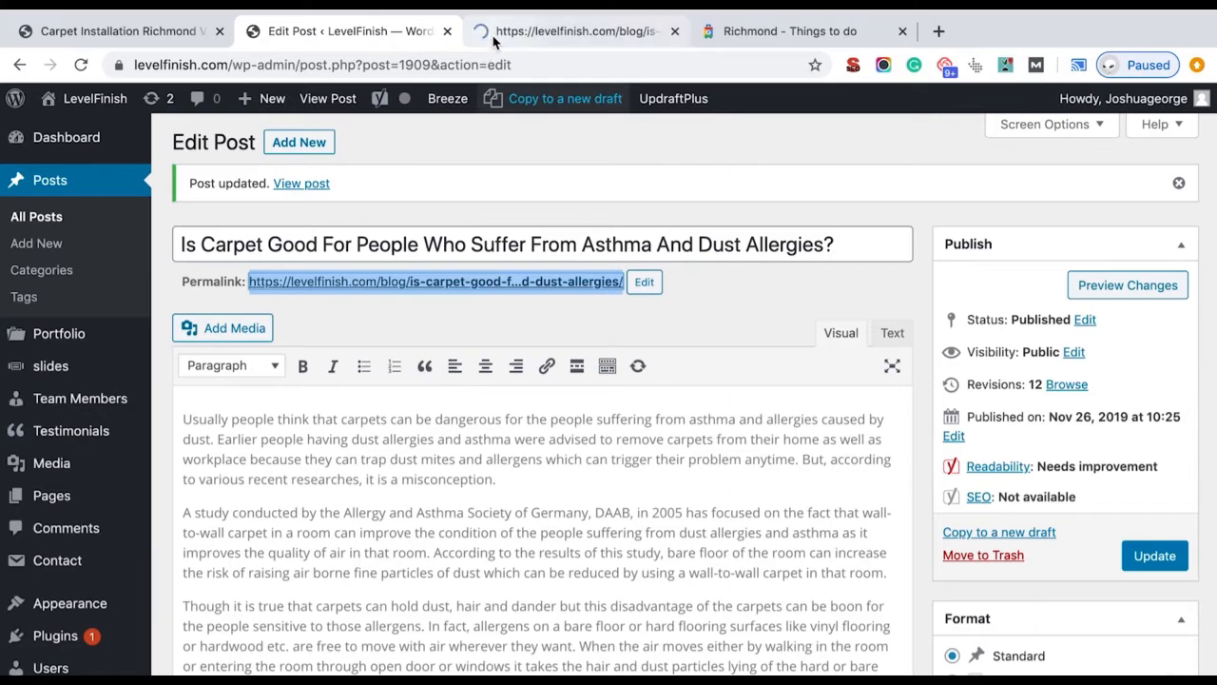
pyautogui.click(494, 36)
pyautogui.scroll(-6, 514, 349)
pyautogui.scroll(-8, 515, 355)
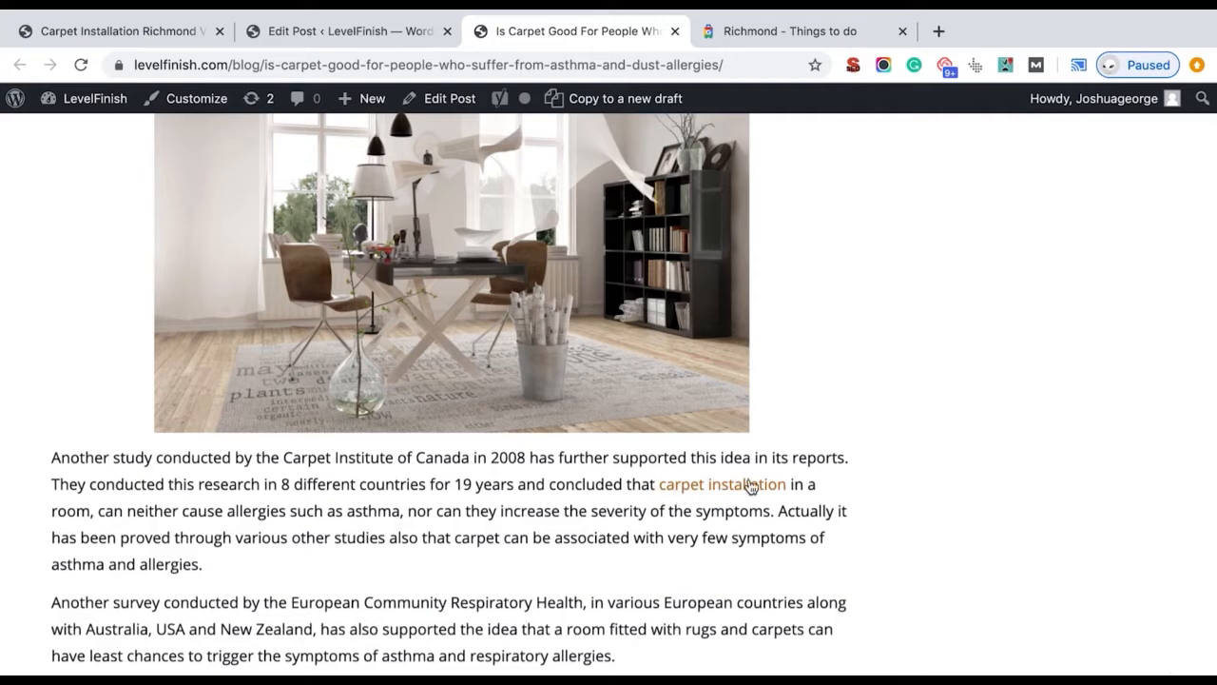
pyautogui.click(684, 489)
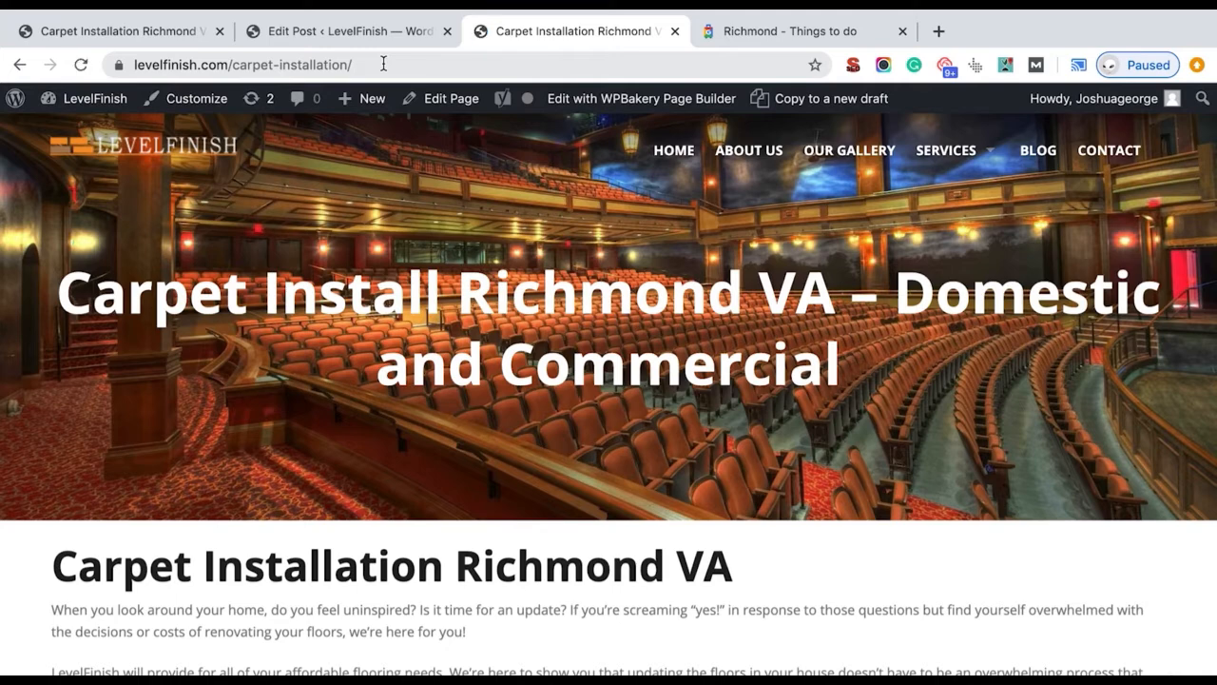
pyautogui.click(20, 67)
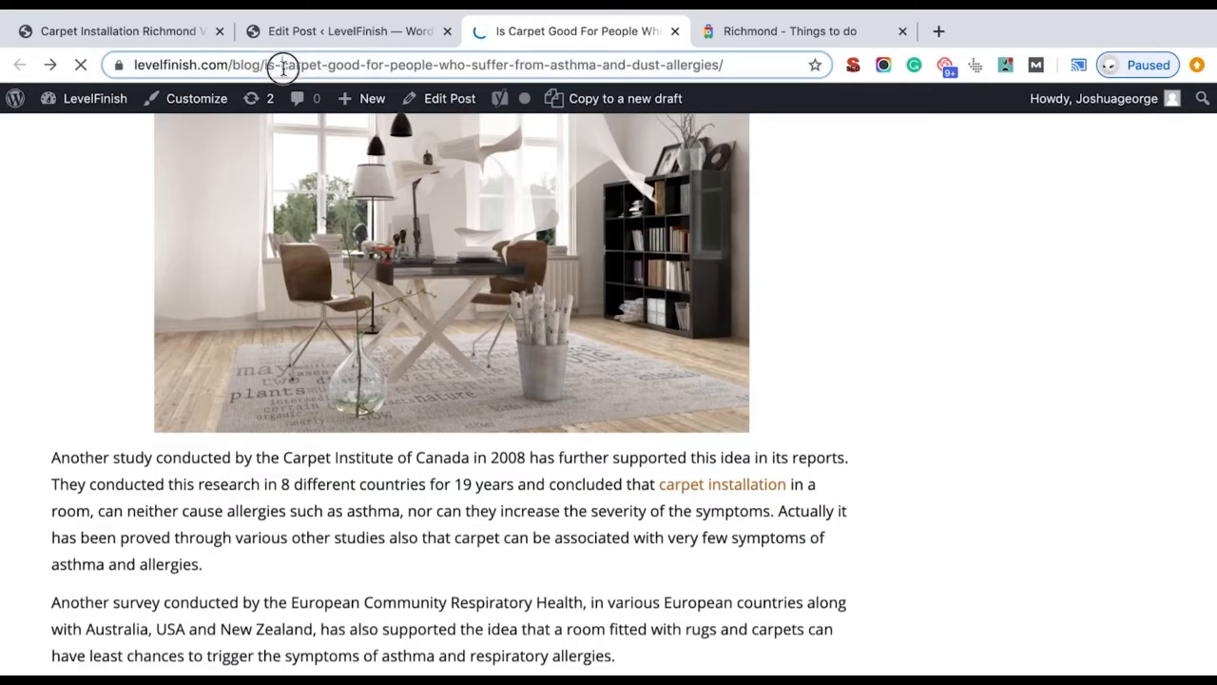
# Highlight the blog post's slug in its URL, follow the "carpet installation" link again, and go back to the post
pyautogui.moveTo(283, 67); pyautogui.dragTo(712, 84)
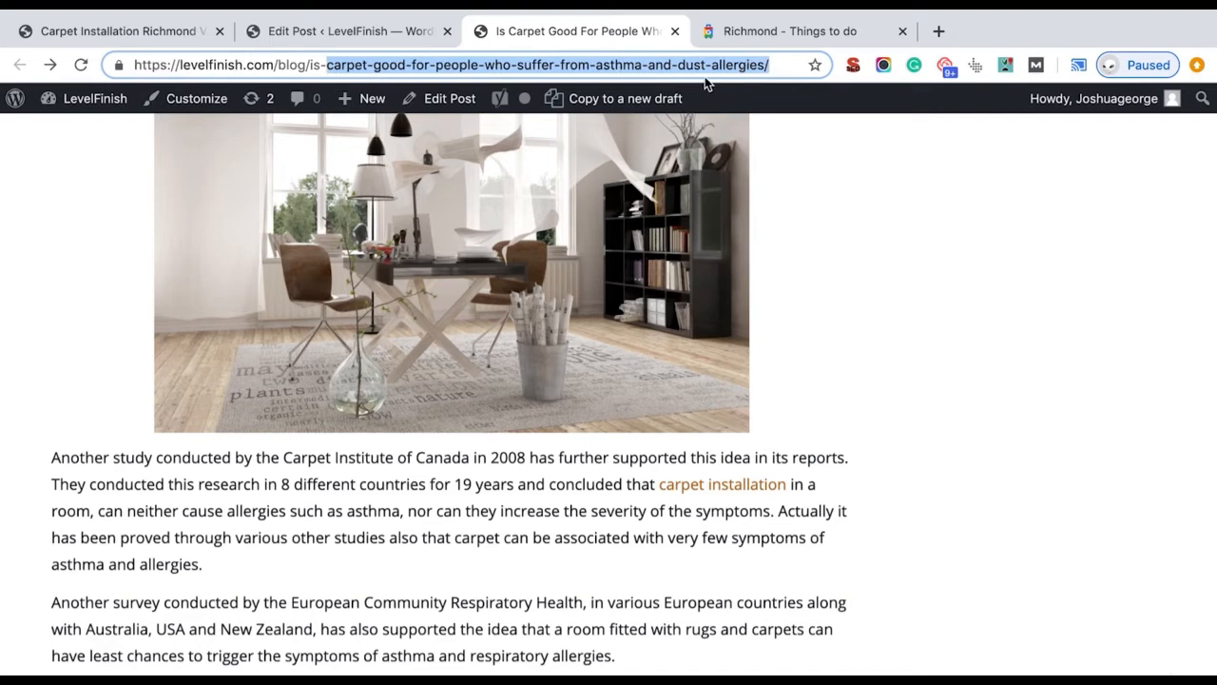
pyautogui.click(816, 386)
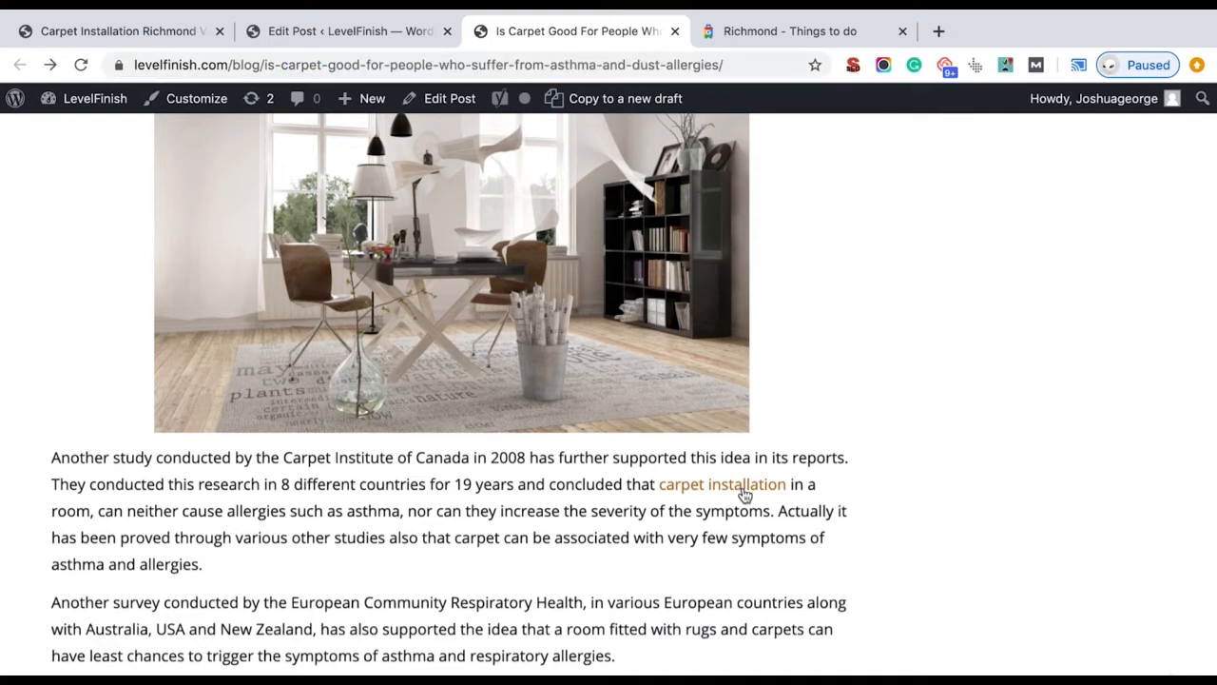
pyautogui.click(702, 487)
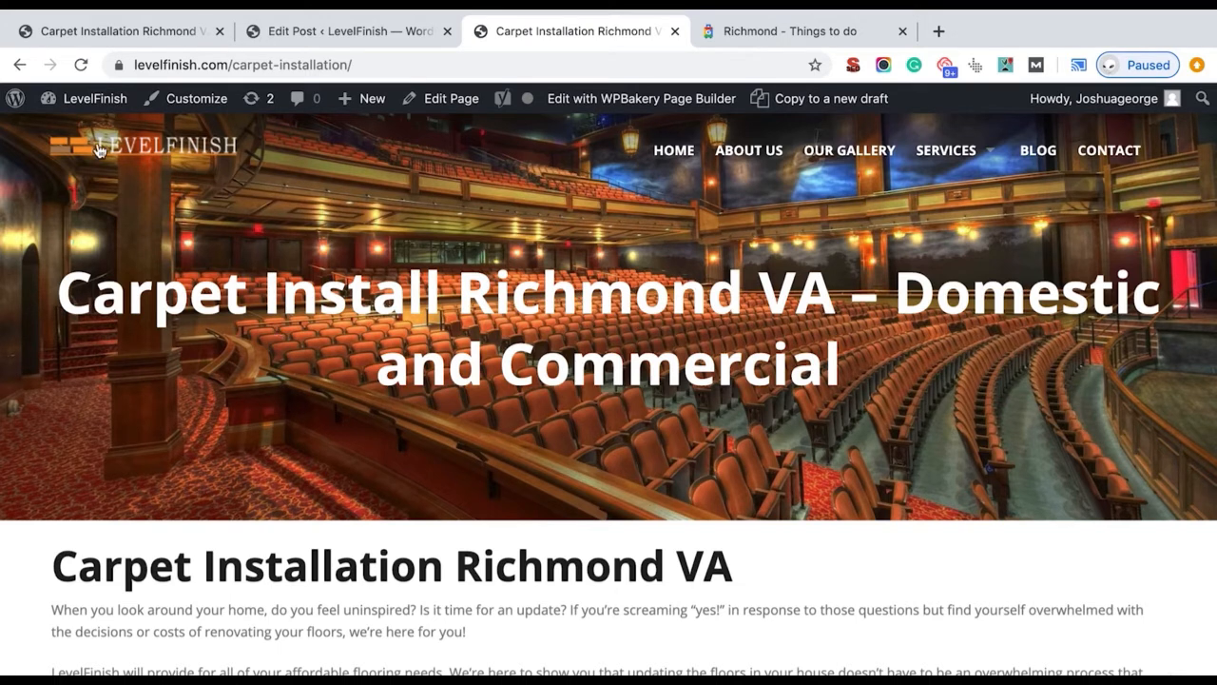
pyautogui.click(18, 65)
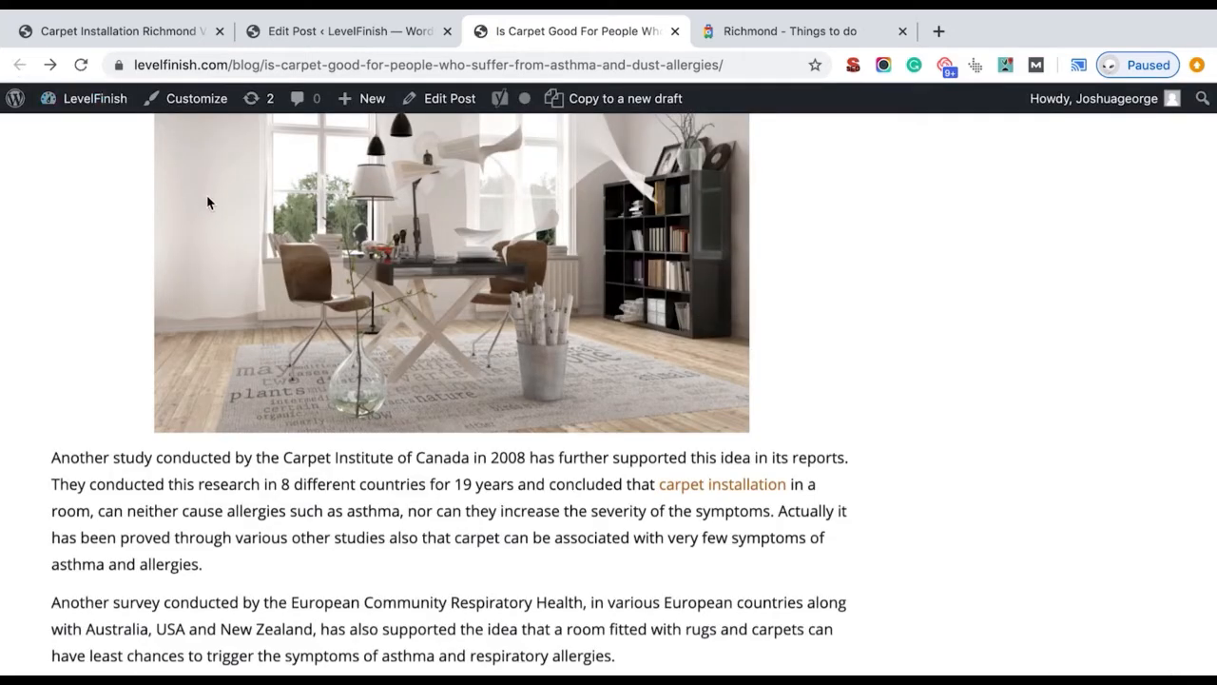
# Review the live blog post from its title to its conclusion, including the internal links in its text
pyautogui.scroll(-3, 556, 336)
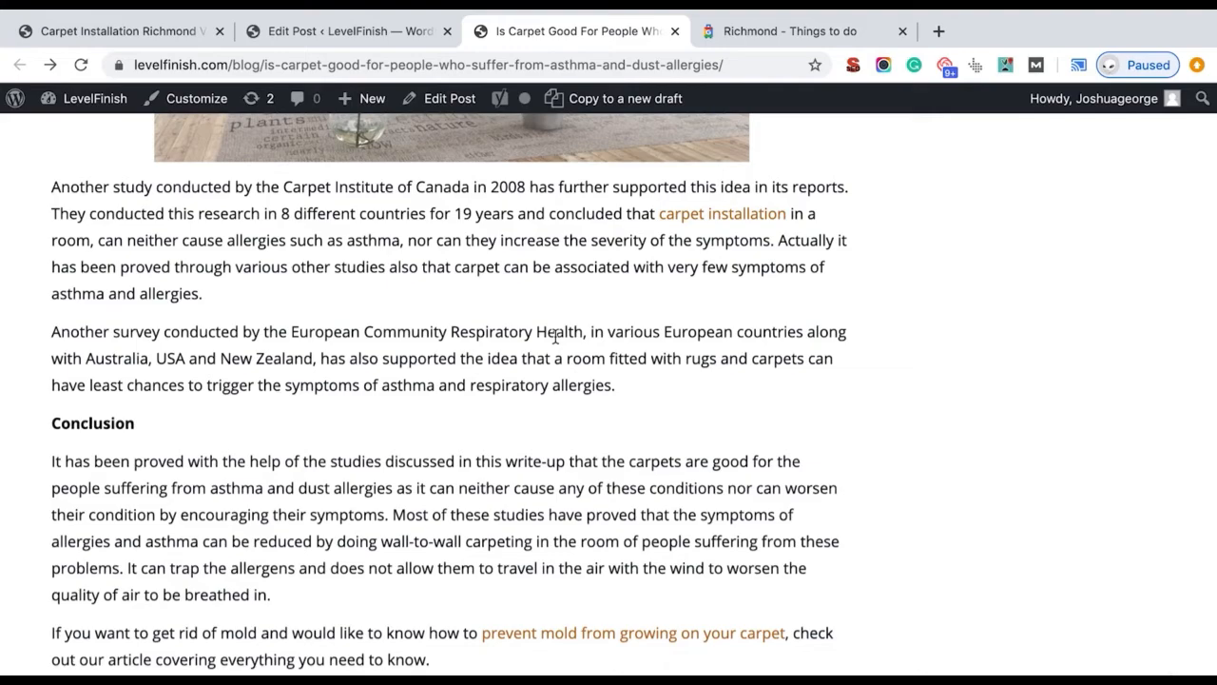
pyautogui.scroll(20, 556, 336)
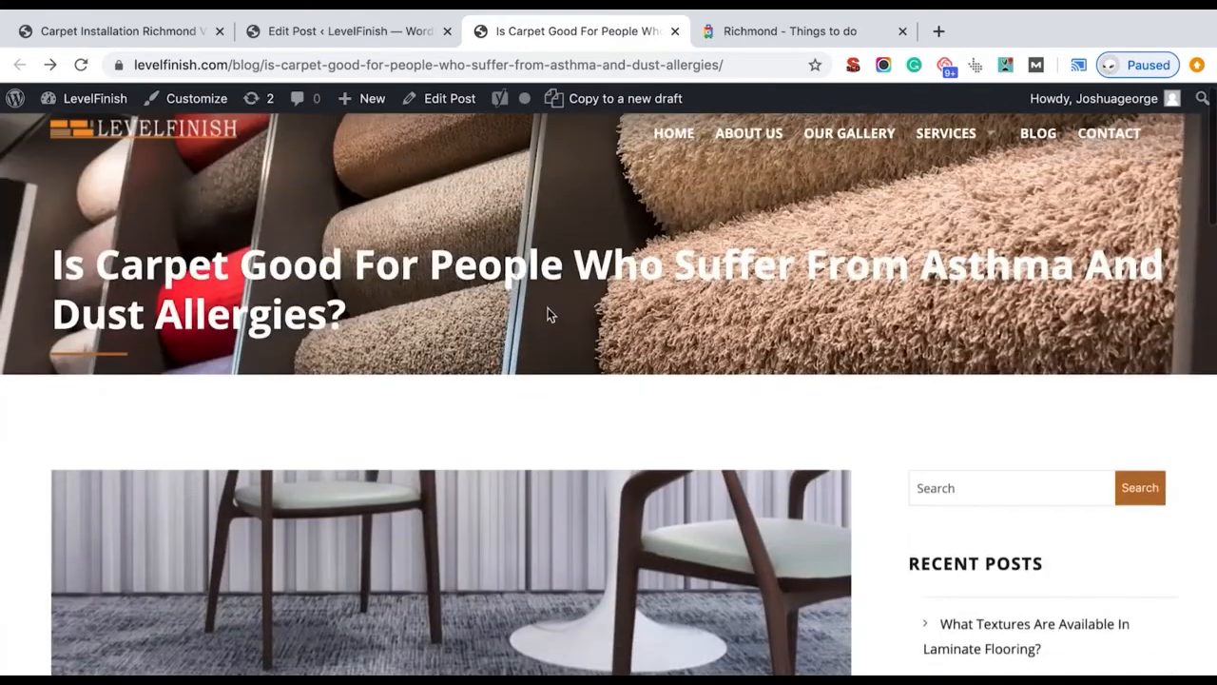
pyautogui.scroll(-7, 424, 427)
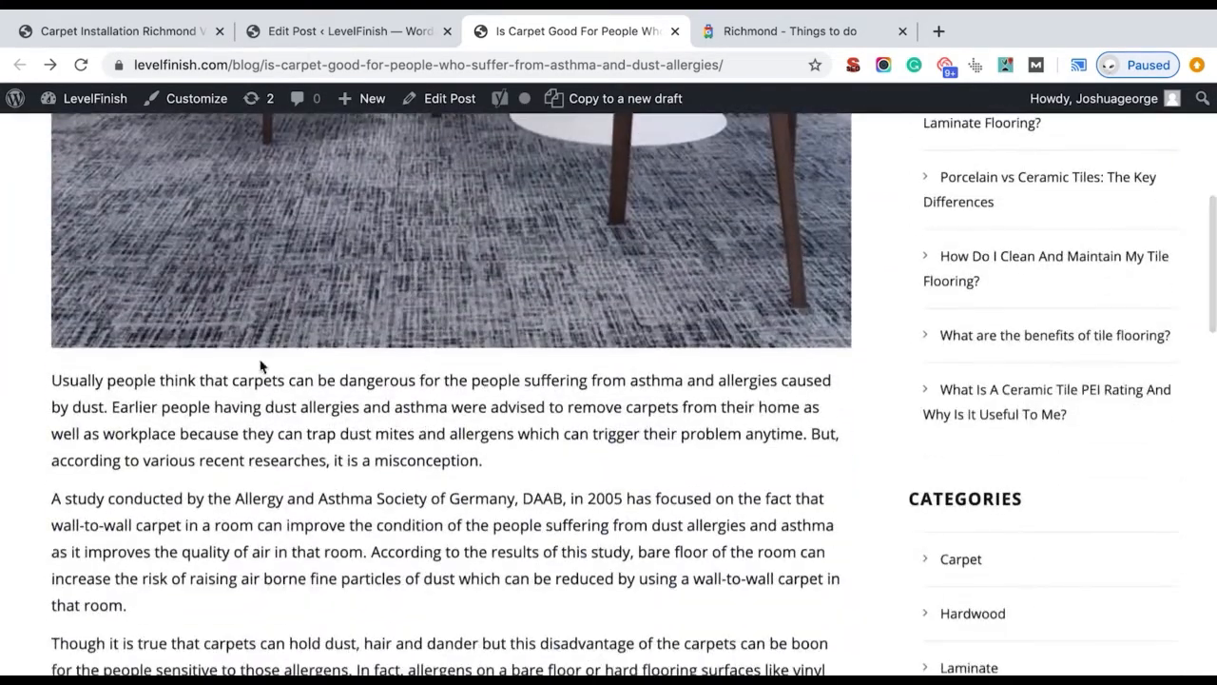
pyautogui.scroll(-5, 475, 457)
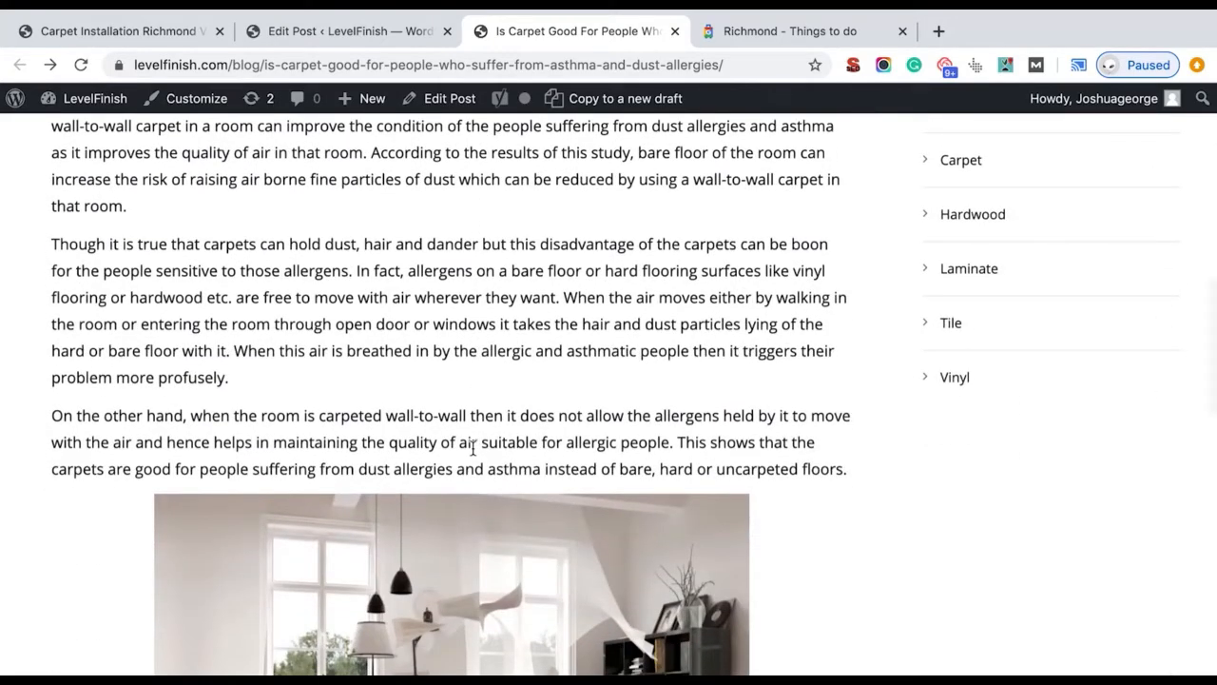
pyautogui.scroll(1, 472, 449)
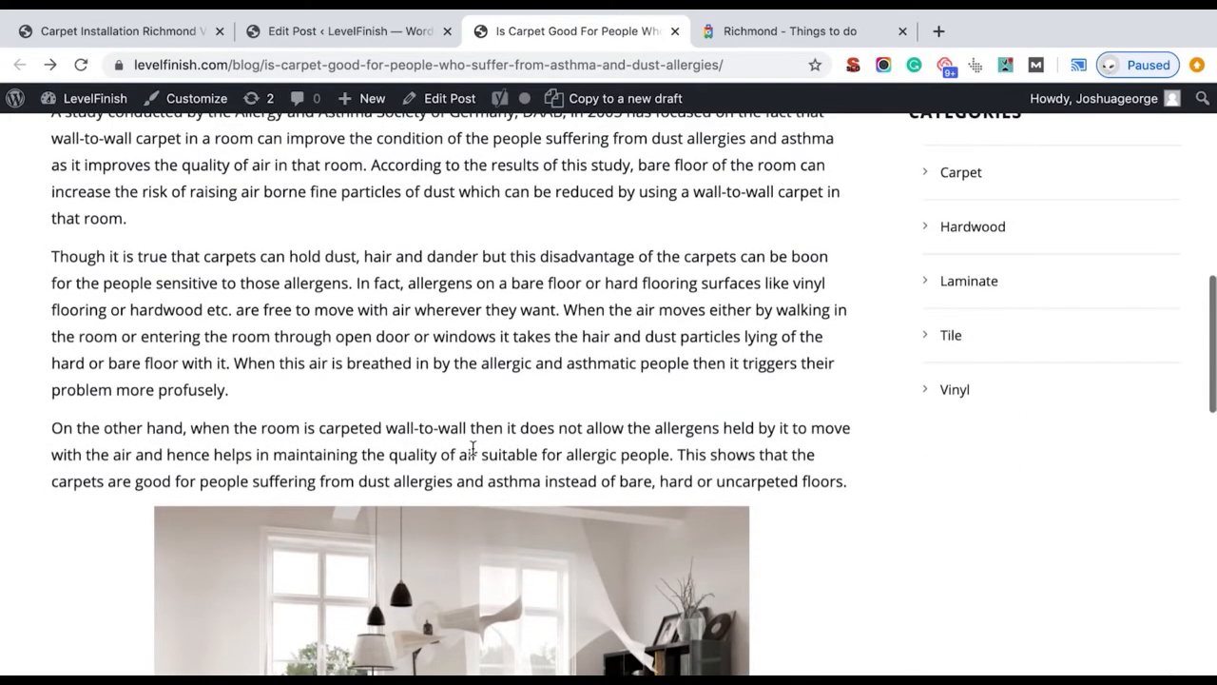
pyautogui.scroll(10, 517, 368)
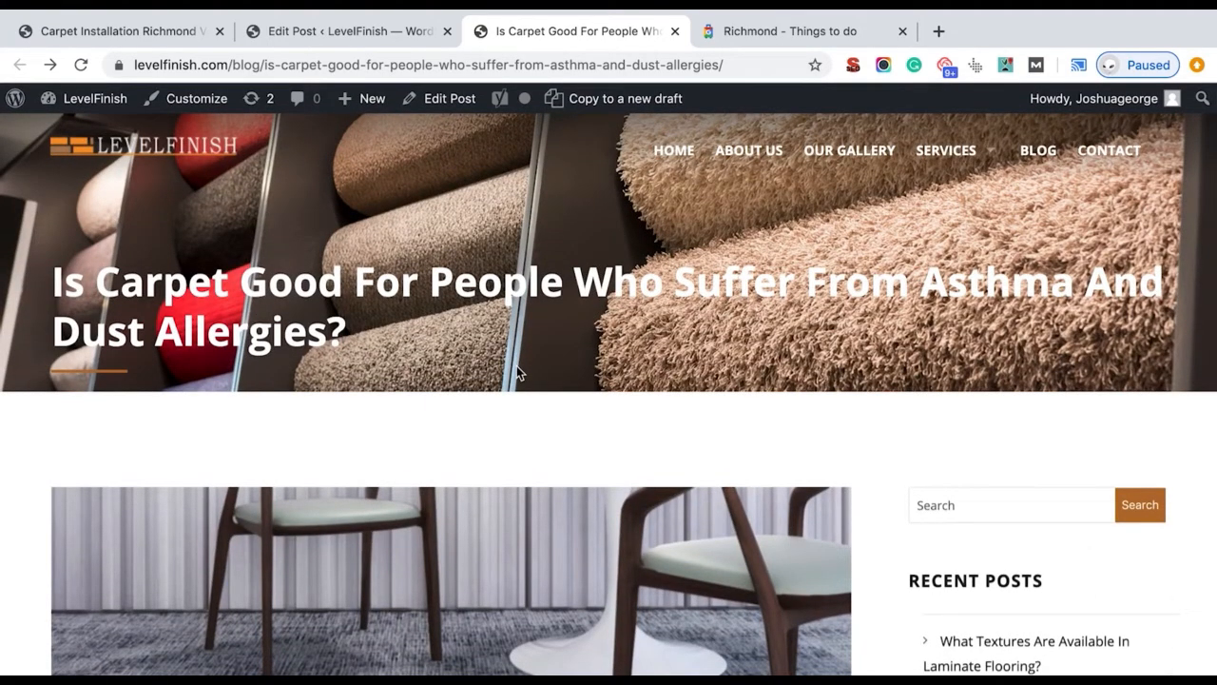
pyautogui.scroll(-15, 517, 371)
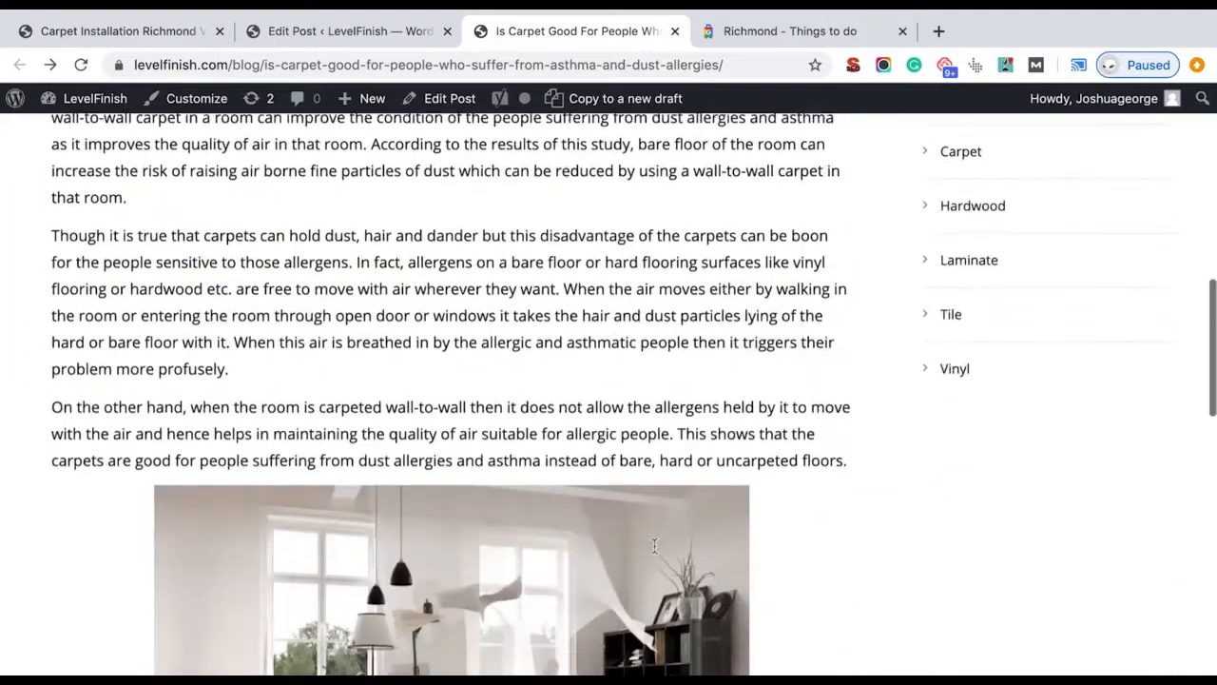
# Review the rest of the asthma and dust allergies post and look at the carpet installation service page
pyautogui.scroll(-3, 656, 554)
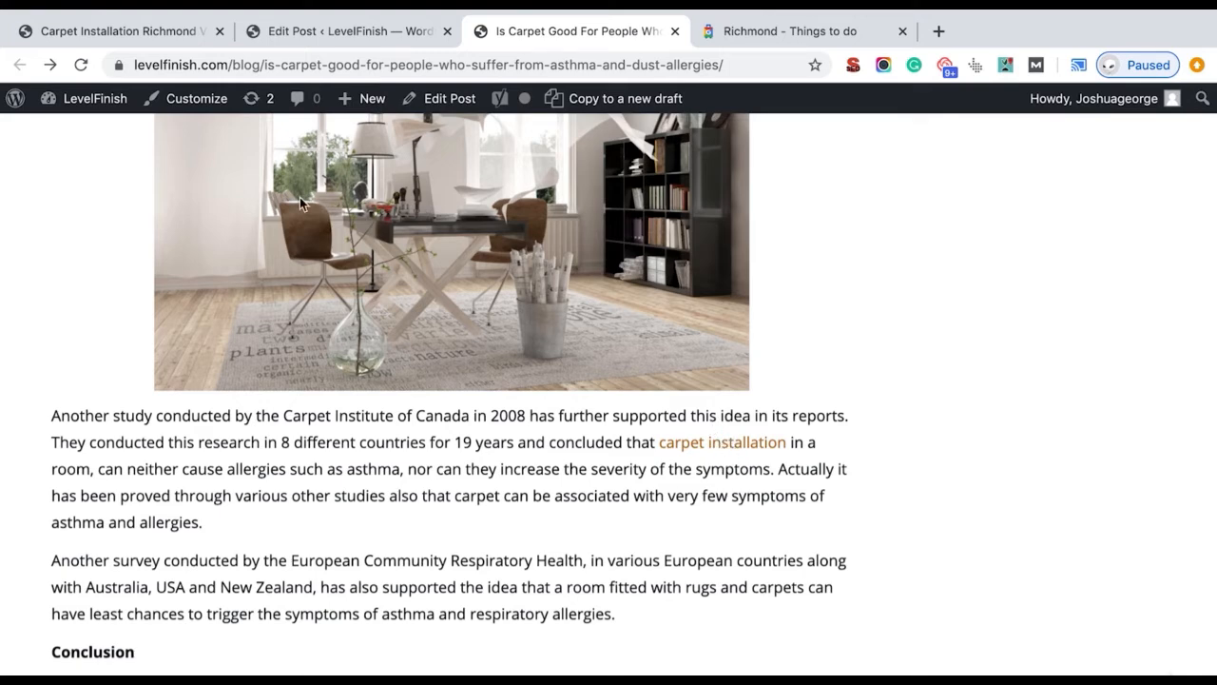
pyautogui.click(122, 30)
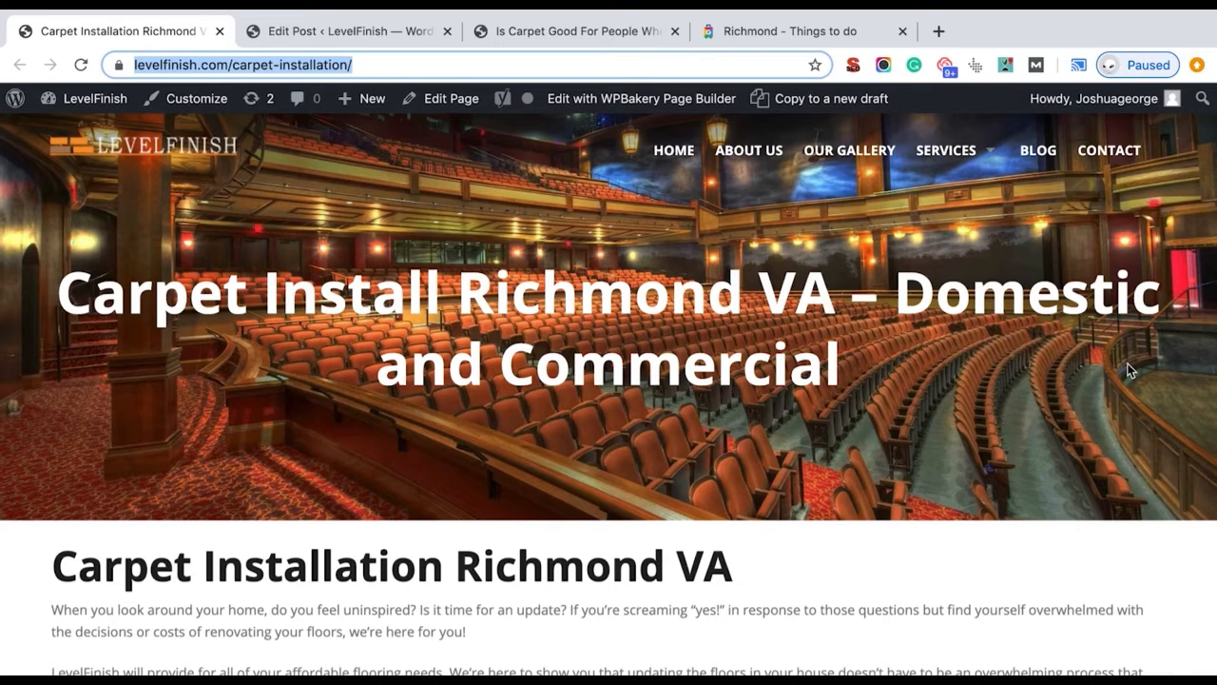
# Return from Richmond's top sights to the "things to do in richmond va" search results and reopen the full list of things to do
pyautogui.click(806, 31)
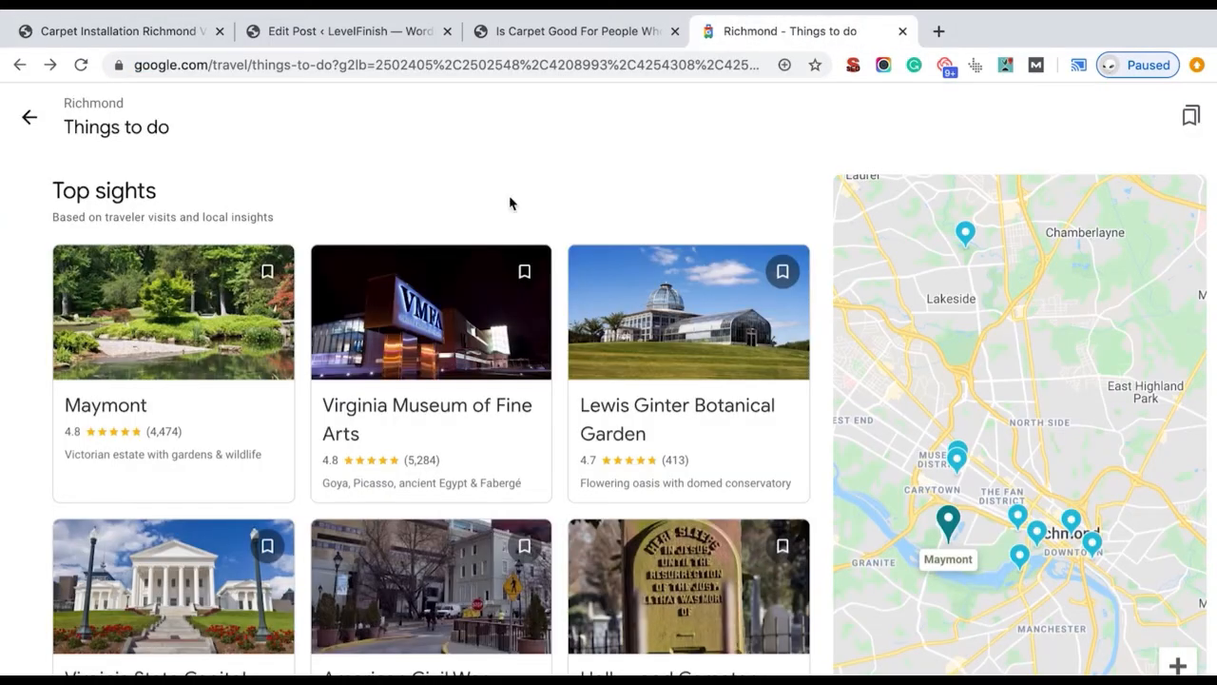
pyautogui.click(29, 116)
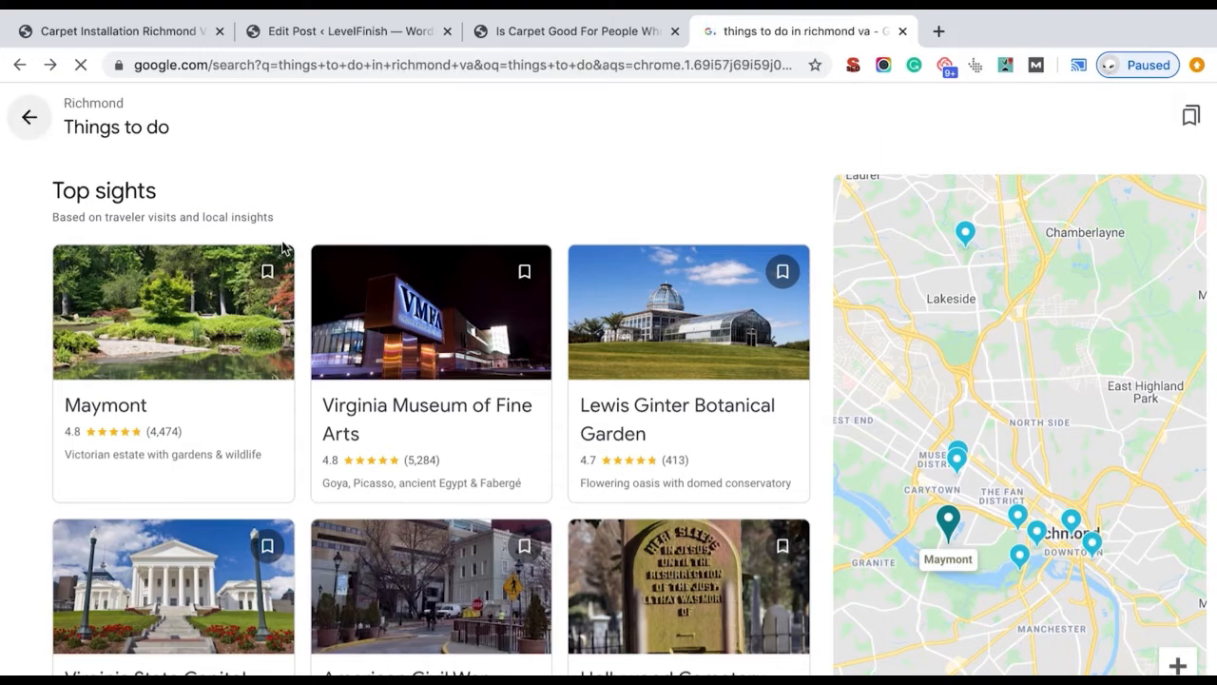
pyautogui.scroll(-1, 407, 194)
pyautogui.scroll(-1, 407, 194)
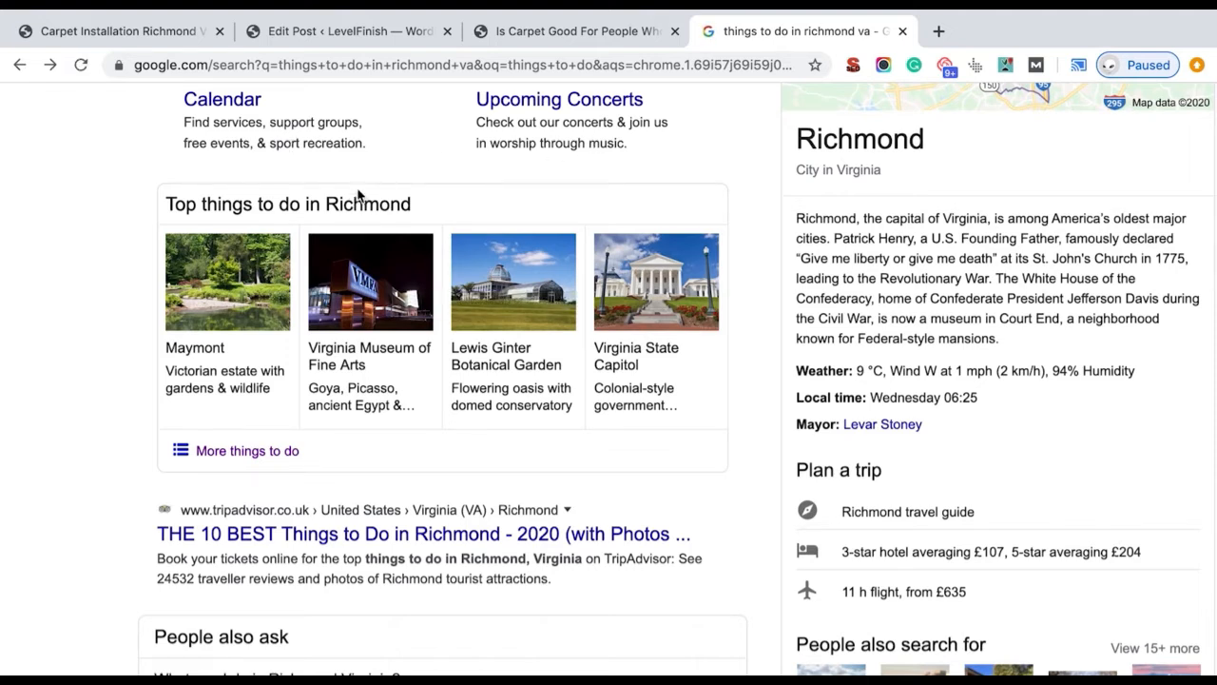
pyautogui.click(245, 450)
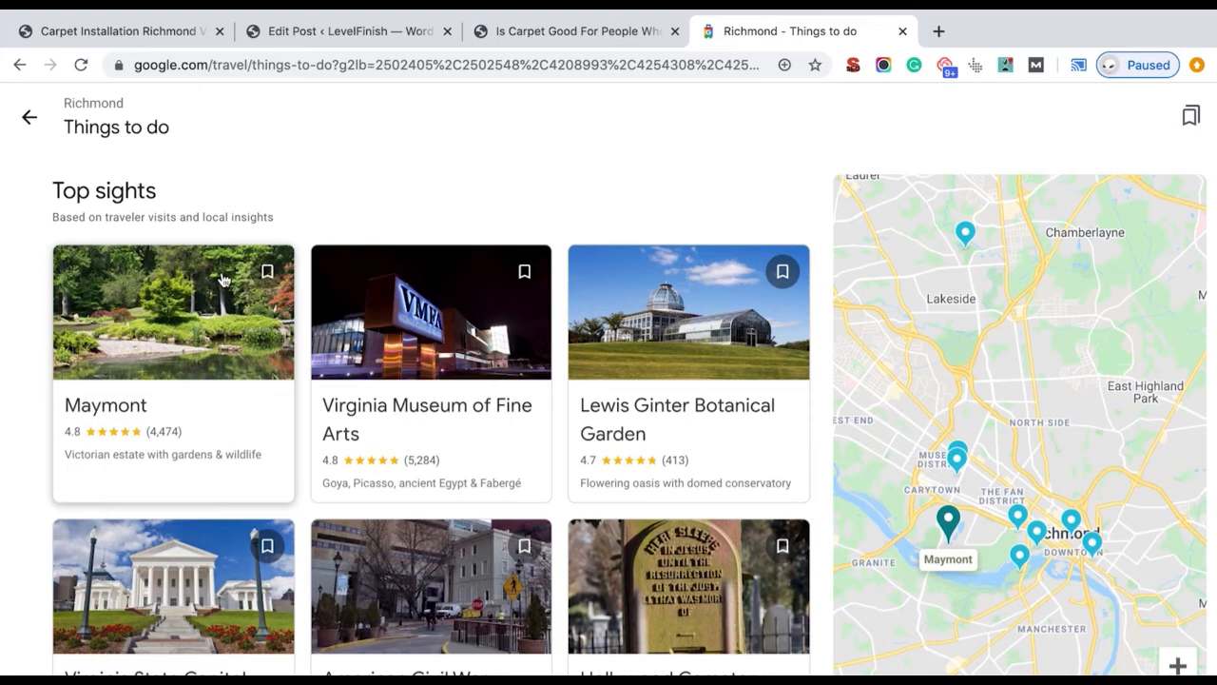
# Open the LevelFinish WordPress dashboard from the carpet installation page and close the post editor and live blog post tabs
pyautogui.click(160, 32)
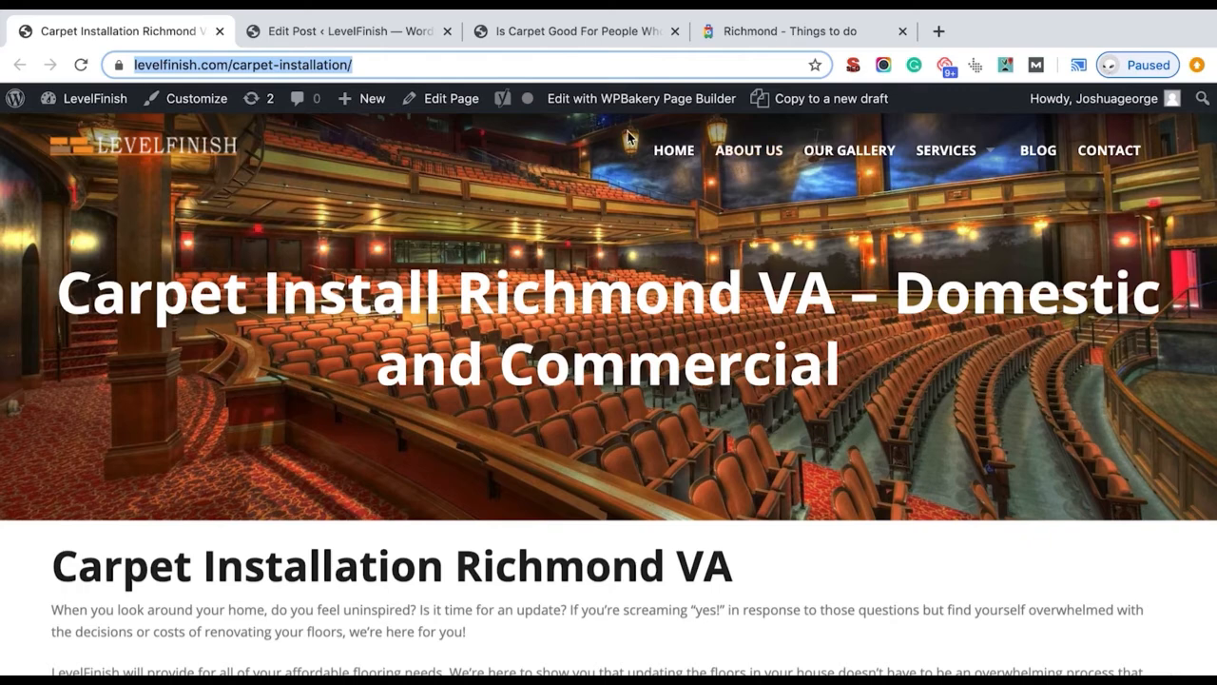
pyautogui.moveTo(915, 157)
pyautogui.moveTo(95, 100)
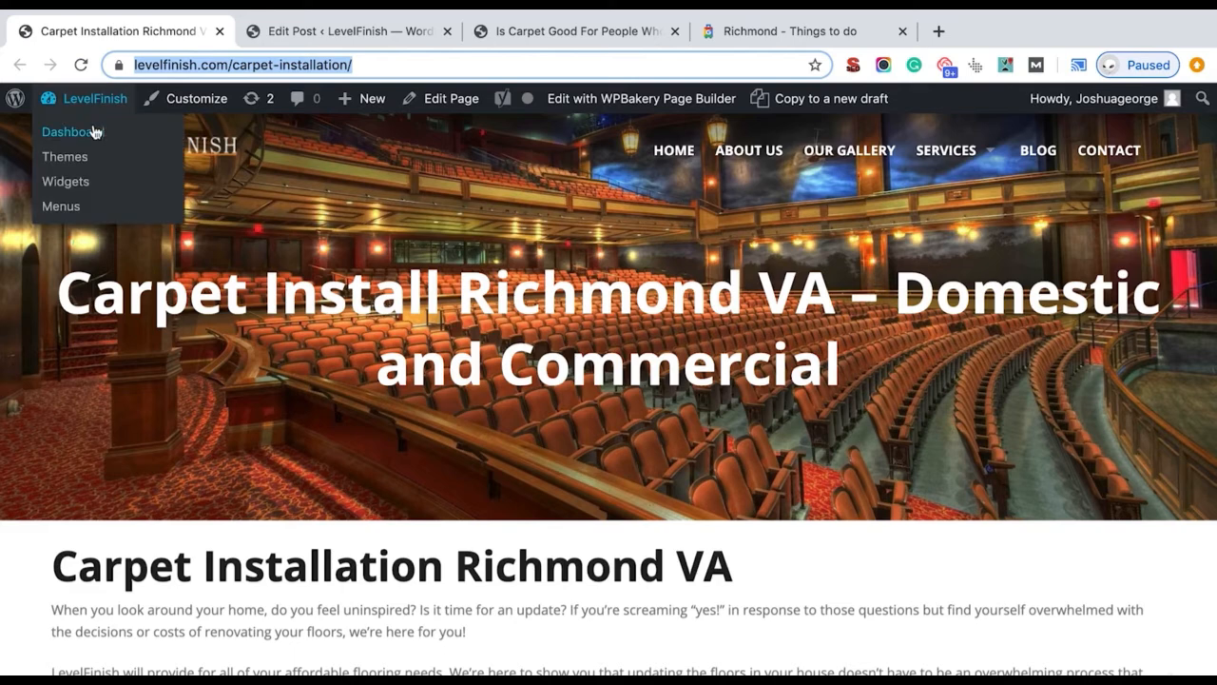
pyautogui.click(92, 133)
pyautogui.click(448, 32)
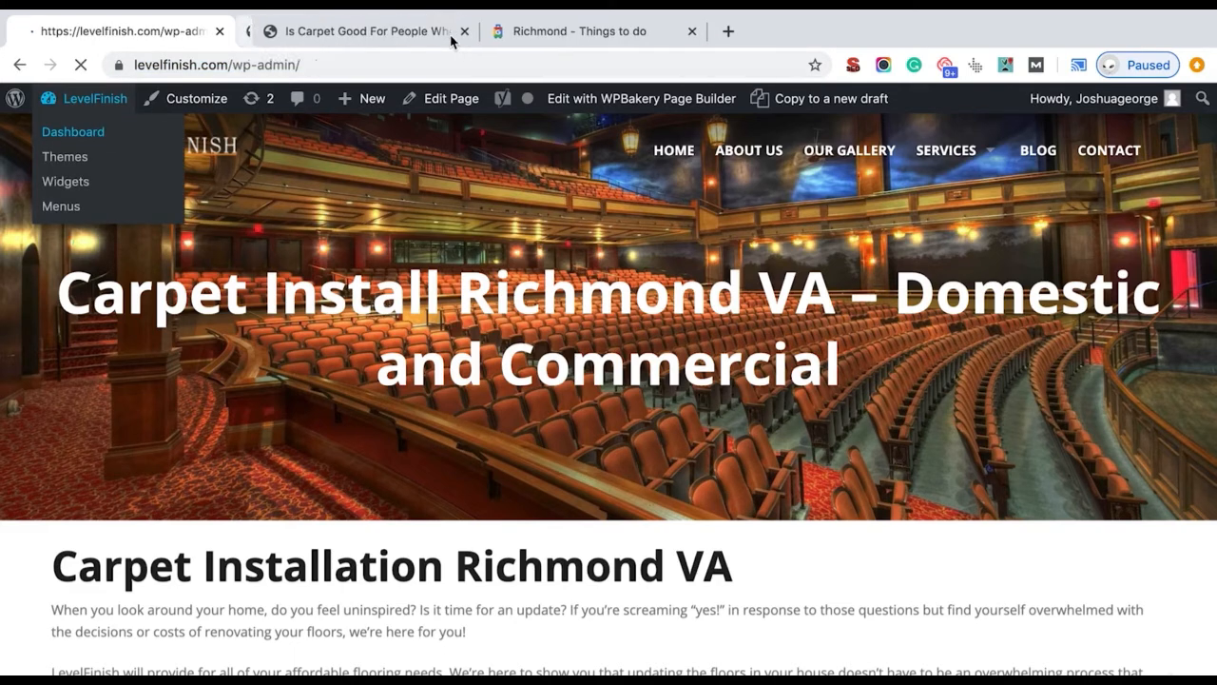
pyautogui.click(448, 31)
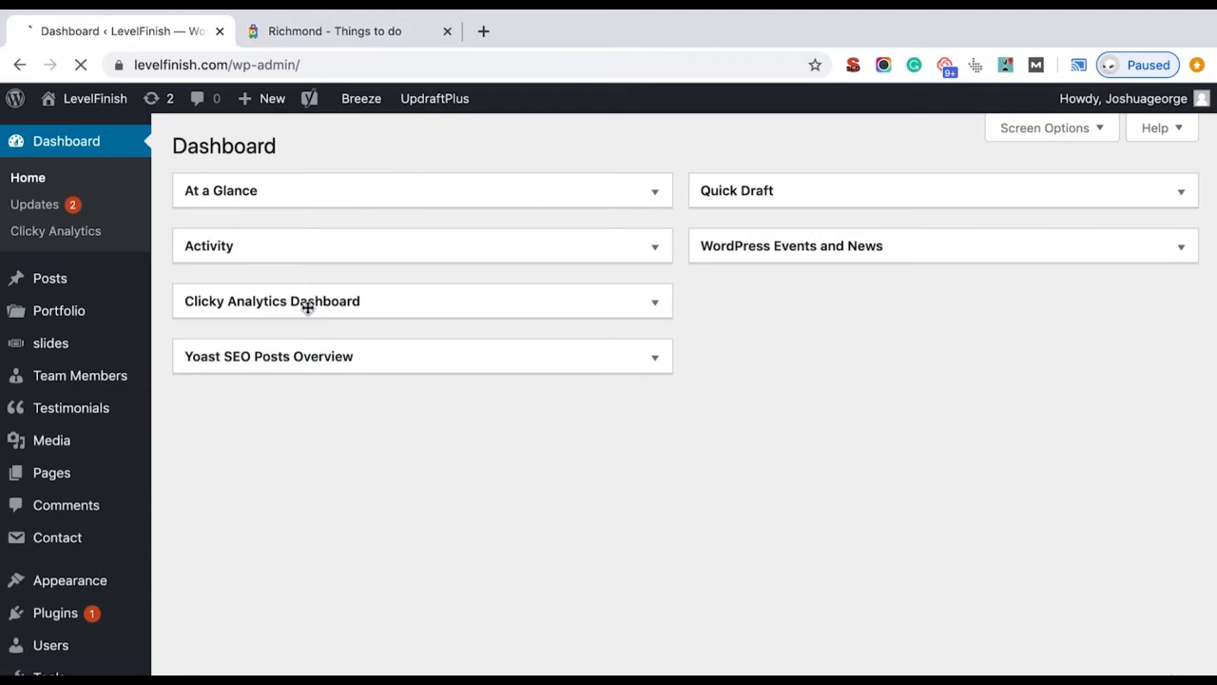
# From the list of all pages, view the Ancarrow's Landing page in a new tab and open it for editing
pyautogui.scroll(-1, 283, 407)
pyautogui.scroll(-1, 283, 407)
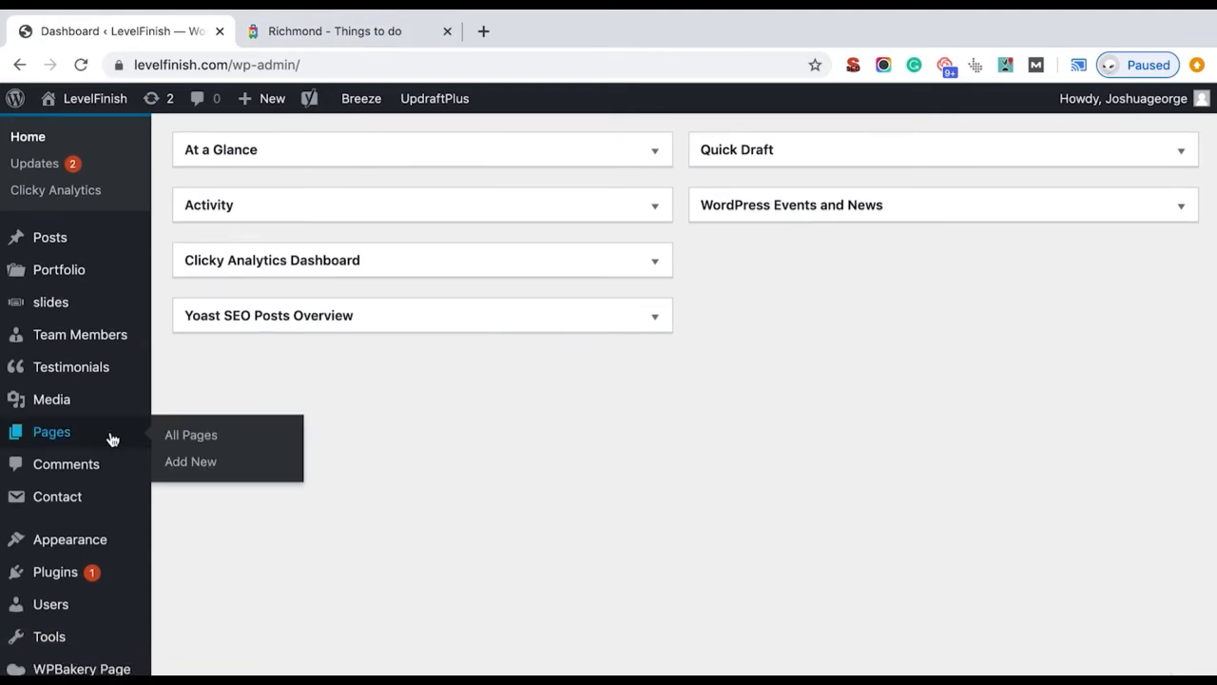
pyautogui.moveTo(90, 236)
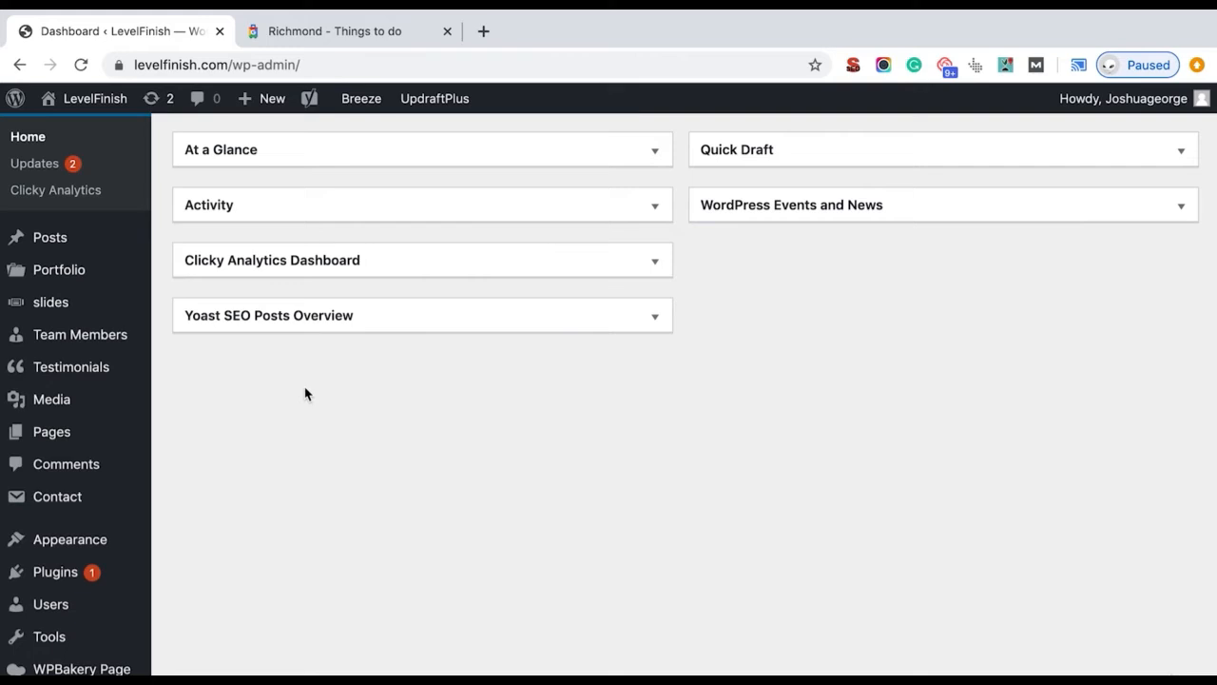
pyautogui.moveTo(92, 434)
pyautogui.click(175, 436)
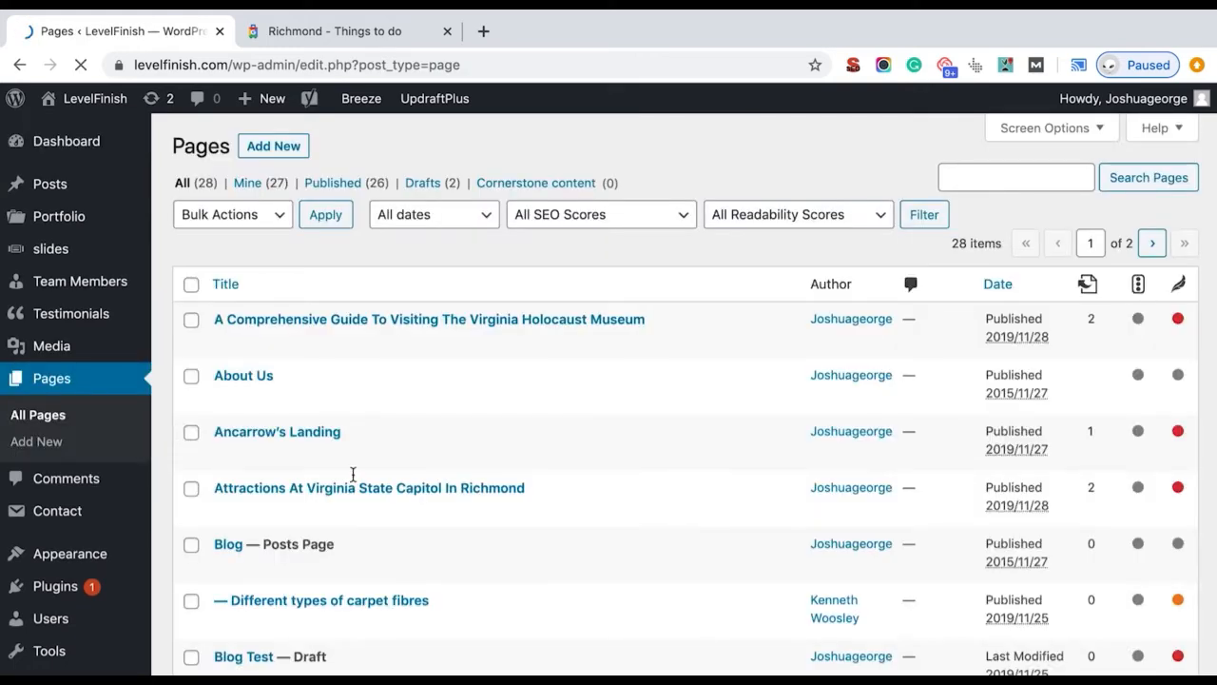
pyautogui.moveTo(238, 451)
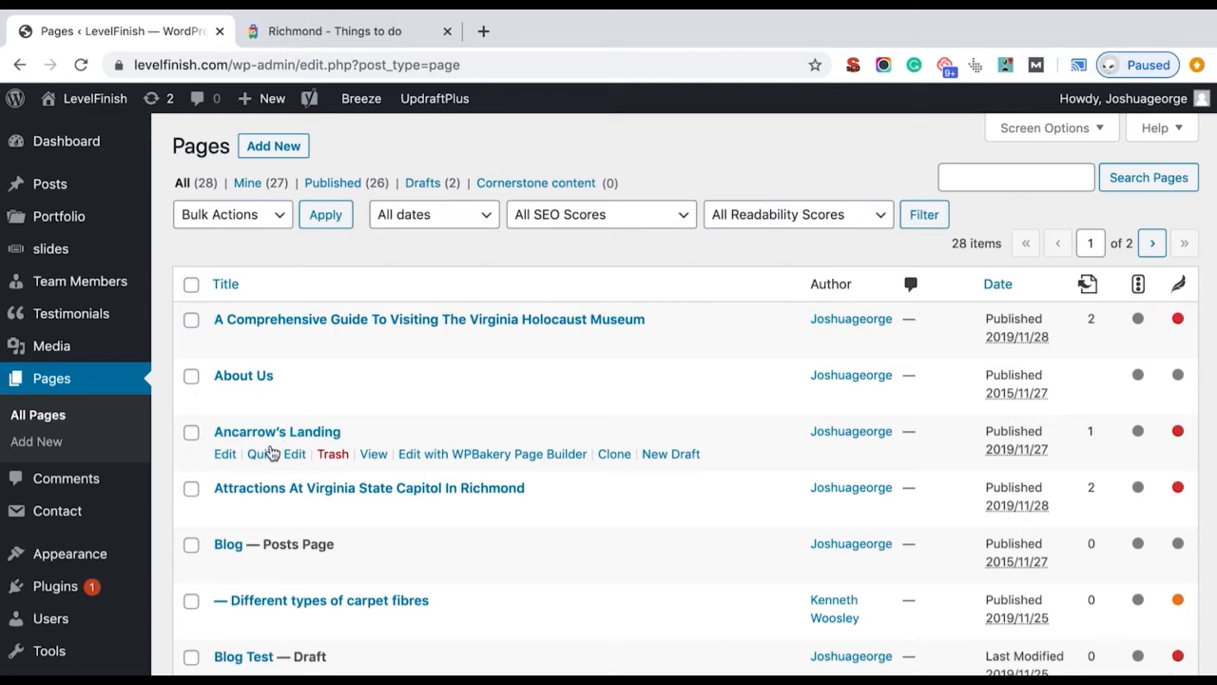
pyautogui.rightClick(378, 456)
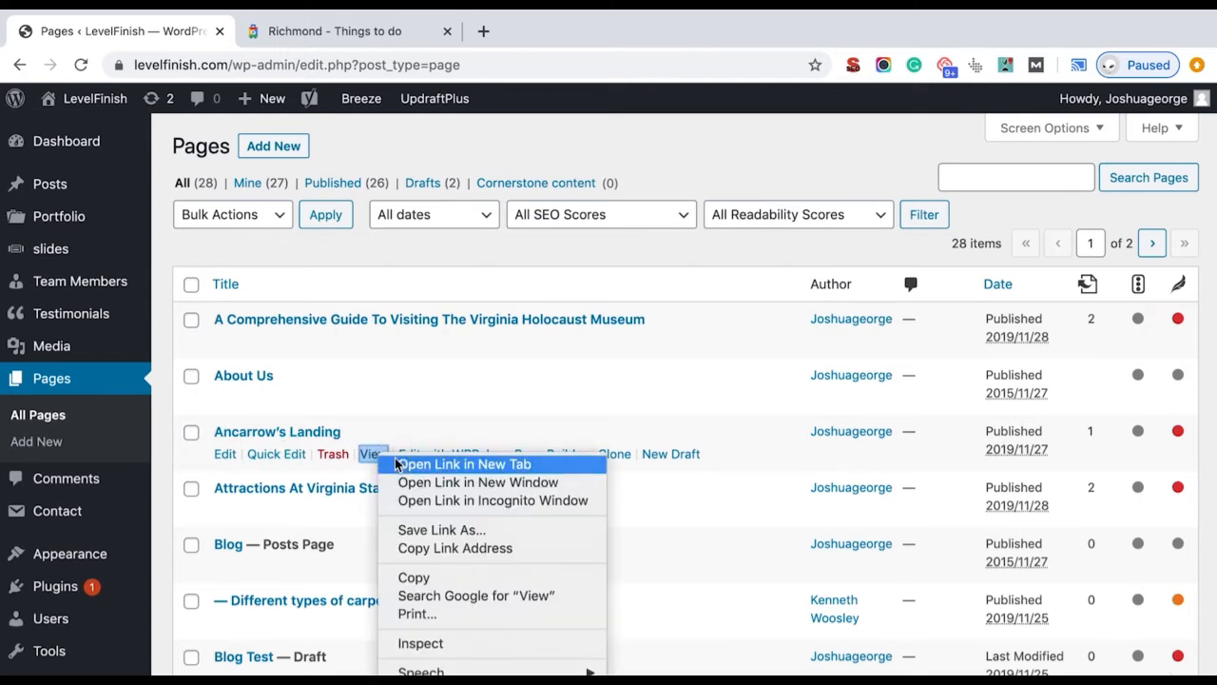
pyautogui.click(395, 463)
pyautogui.click(224, 454)
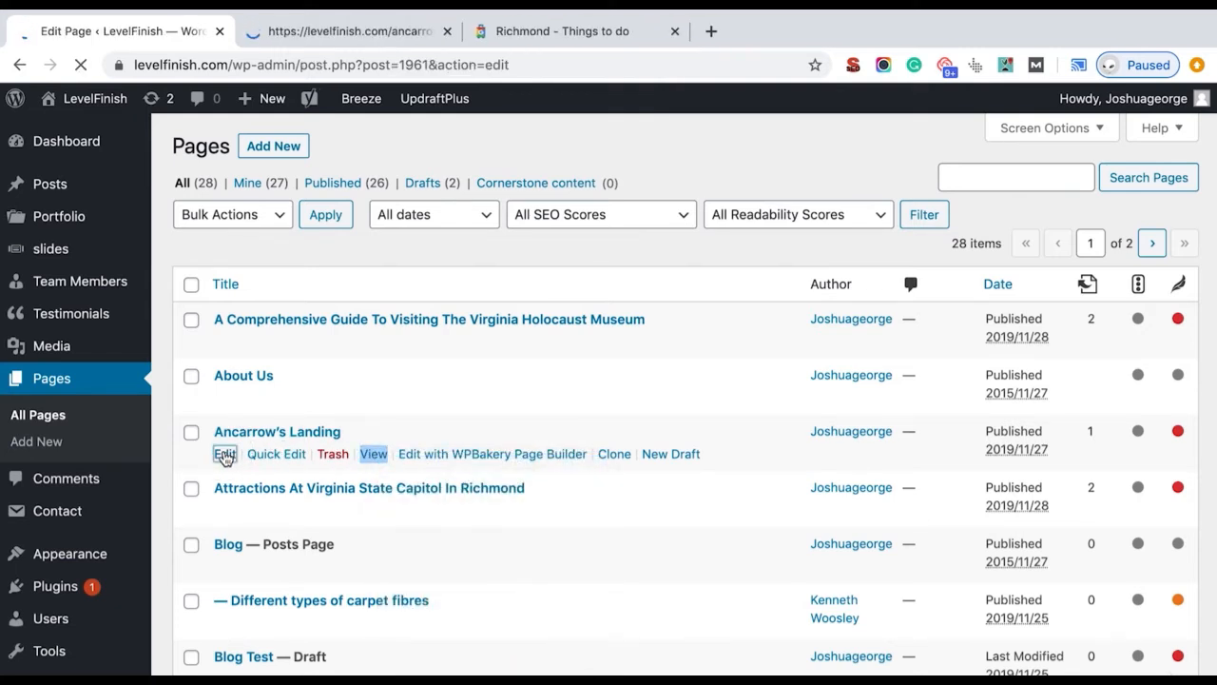
# Expand Google's list of Richmond top sights and search it for "anc" to locate Ancarrow's Landing
pyautogui.click(276, 32)
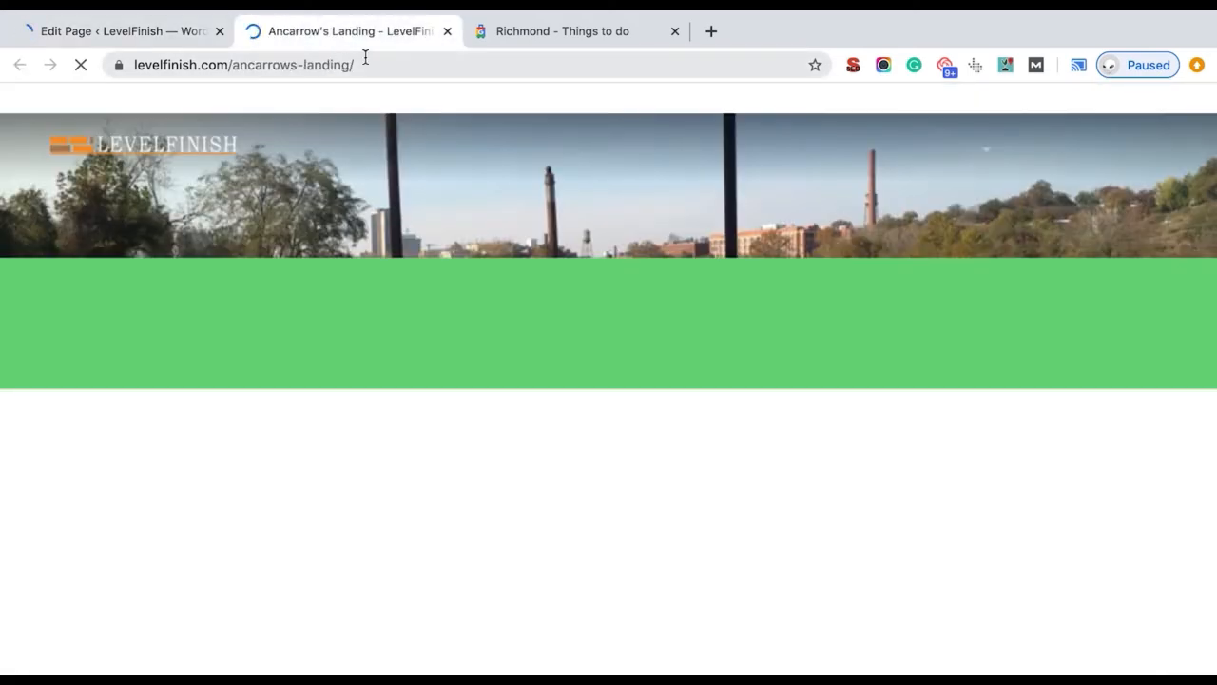
pyautogui.click(527, 30)
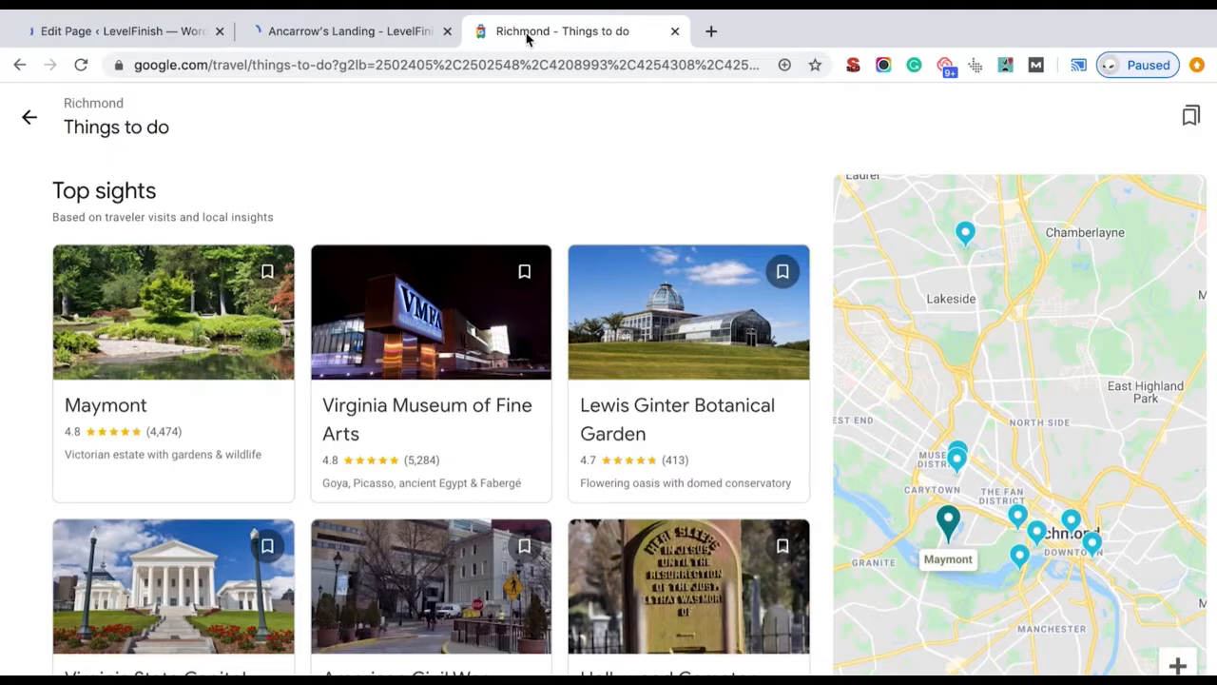
pyautogui.scroll(-3, 403, 494)
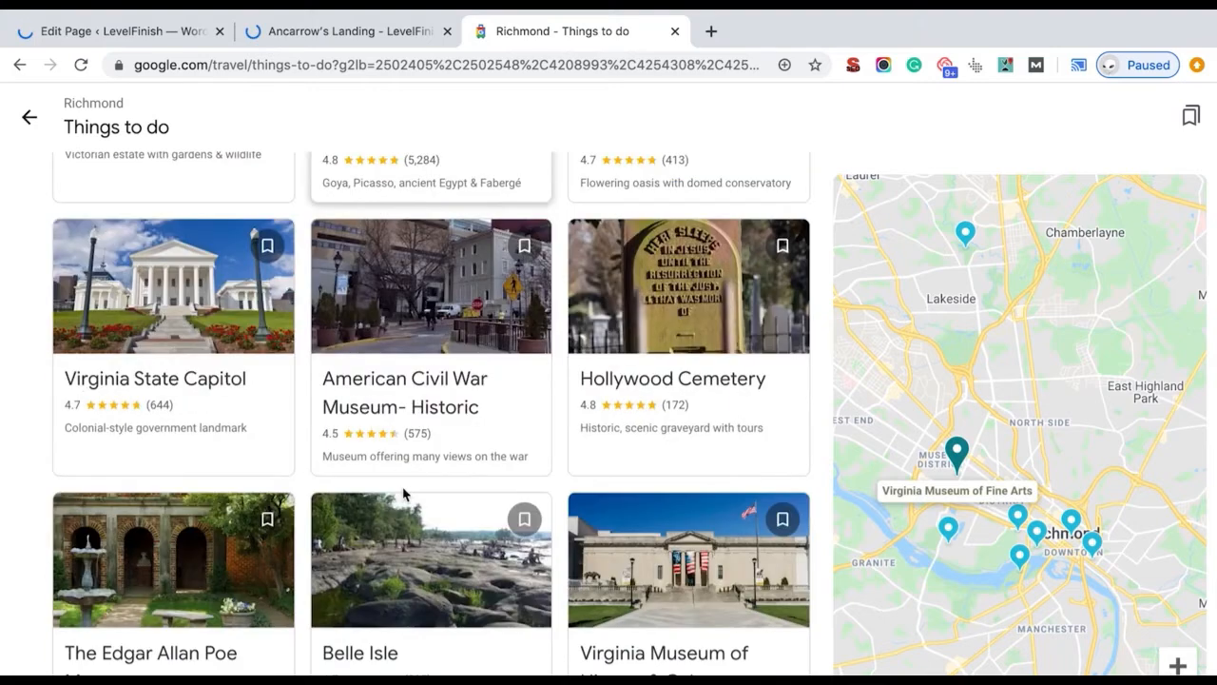
pyautogui.scroll(-4, 403, 493)
pyautogui.click(409, 466)
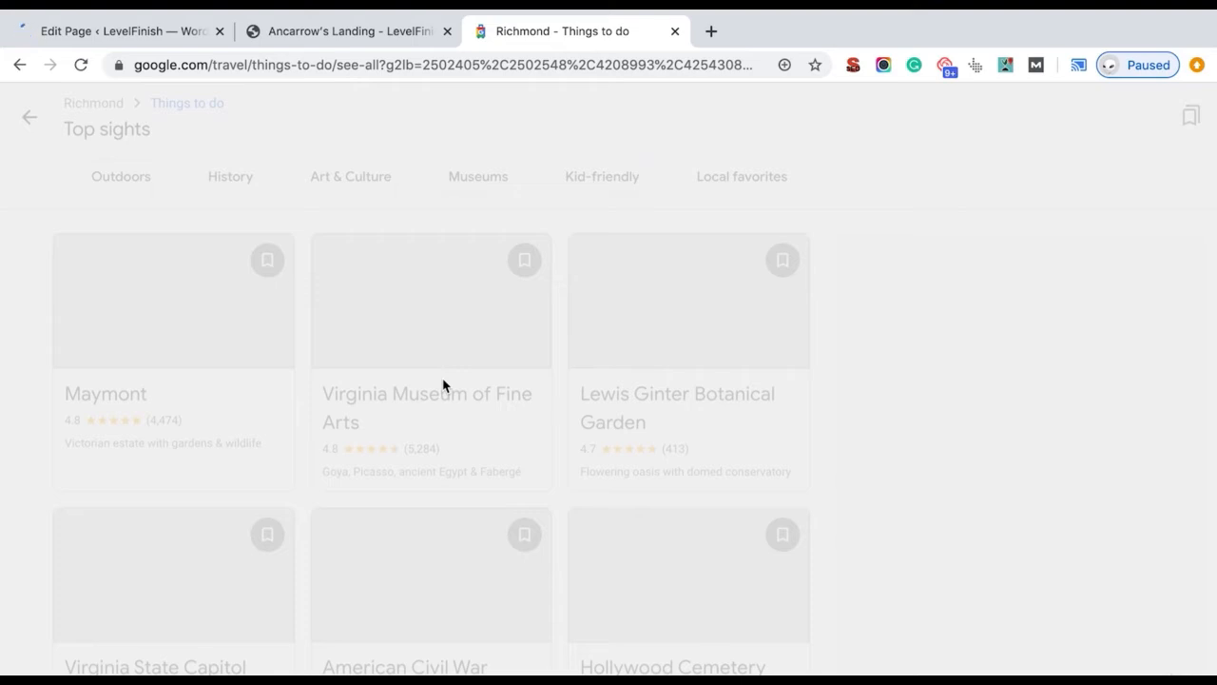
pyautogui.hotkey('ctrl', 'f')
pyautogui.write('anc')
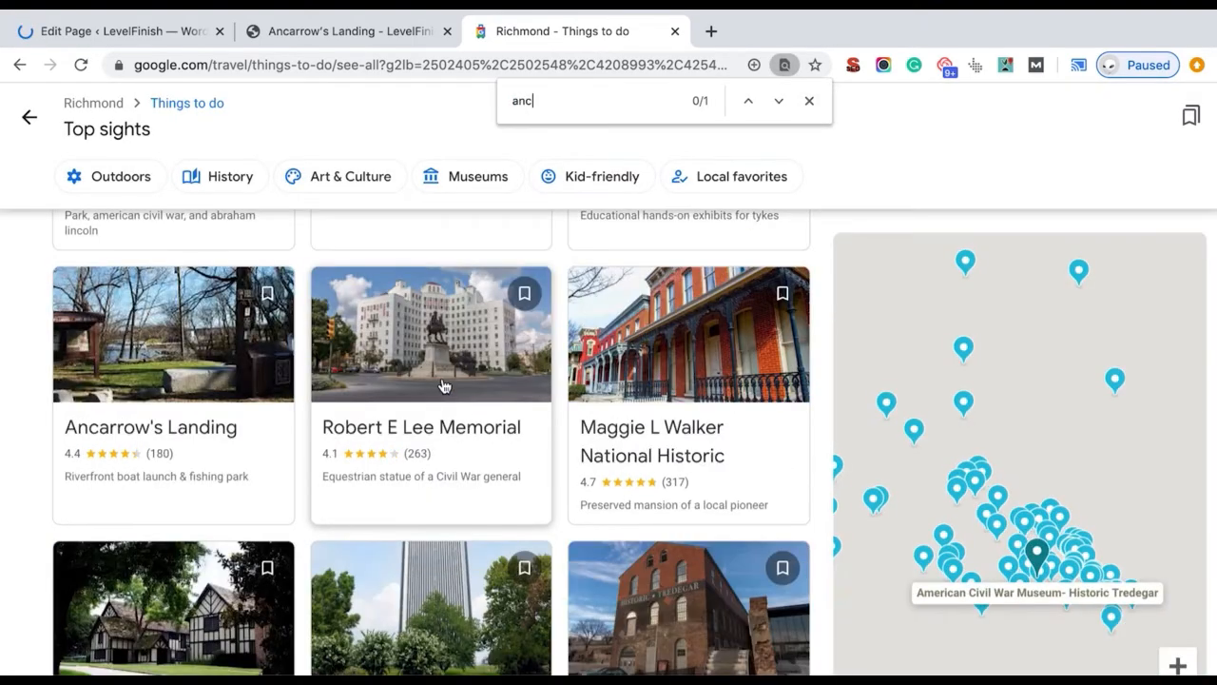
pyautogui.press('Return')
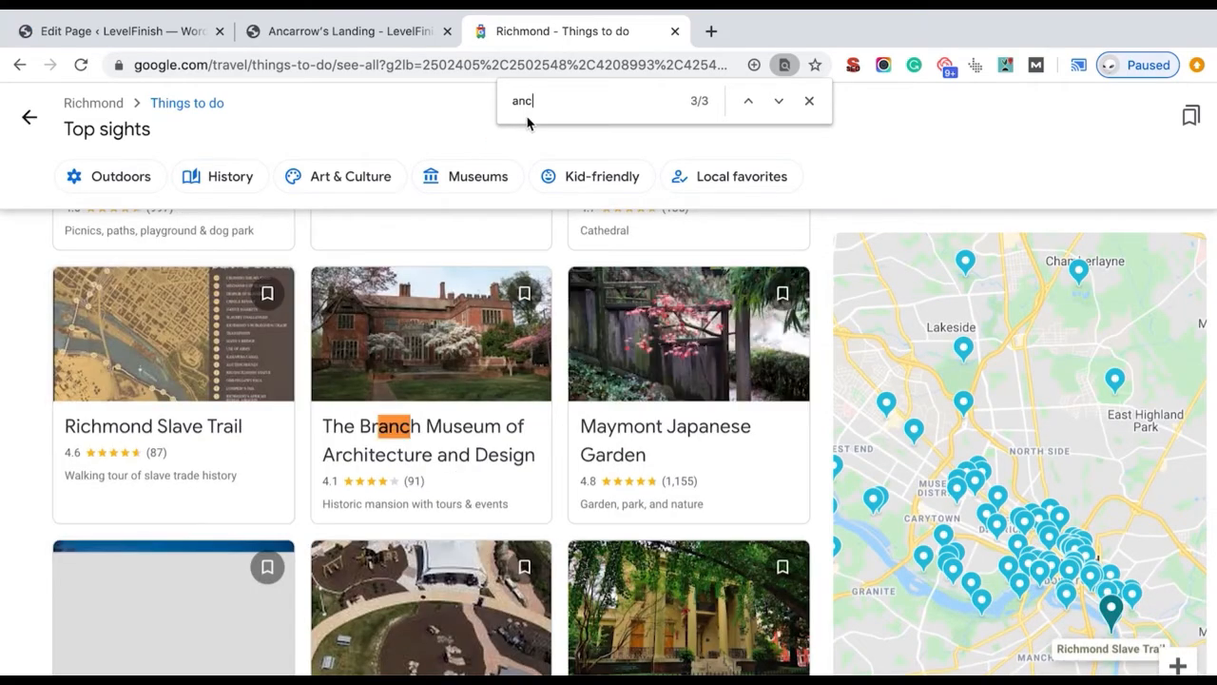
pyautogui.press('Return')
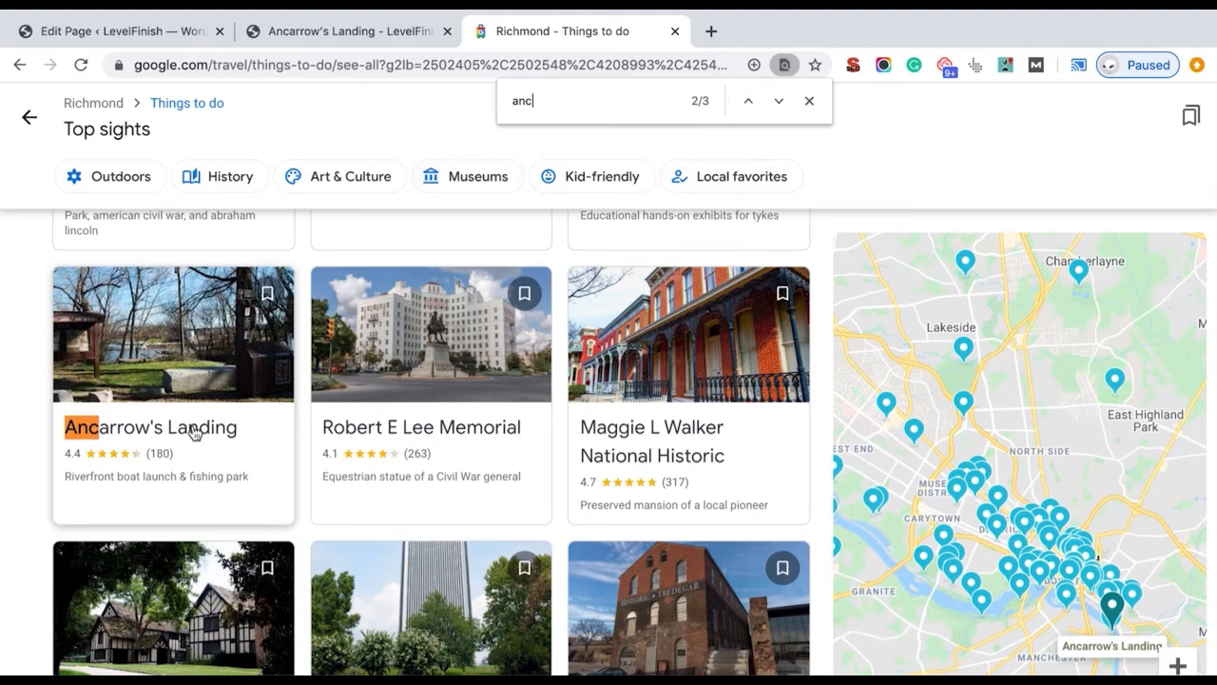
# Review the live Ancarrow's Landing page down to its closing links and follow the "Back Home – Level Finish – Flooring Contractor In Richmond VA" link
pyautogui.click(297, 36)
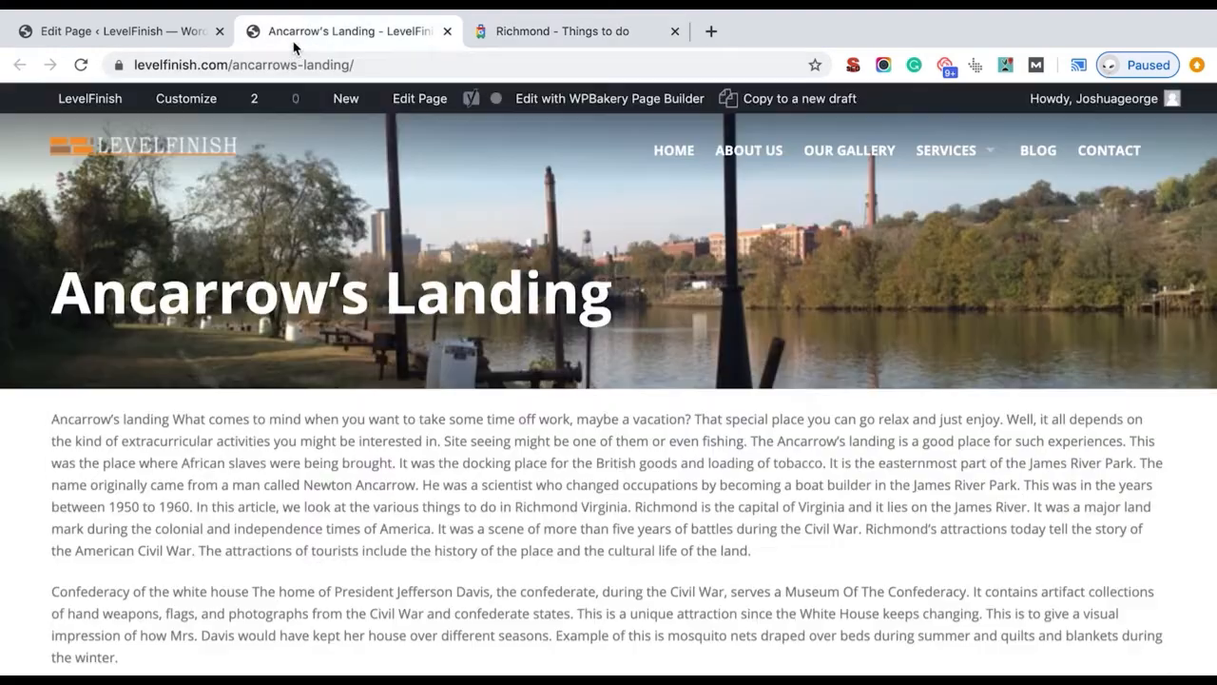
pyautogui.scroll(-2, 744, 625)
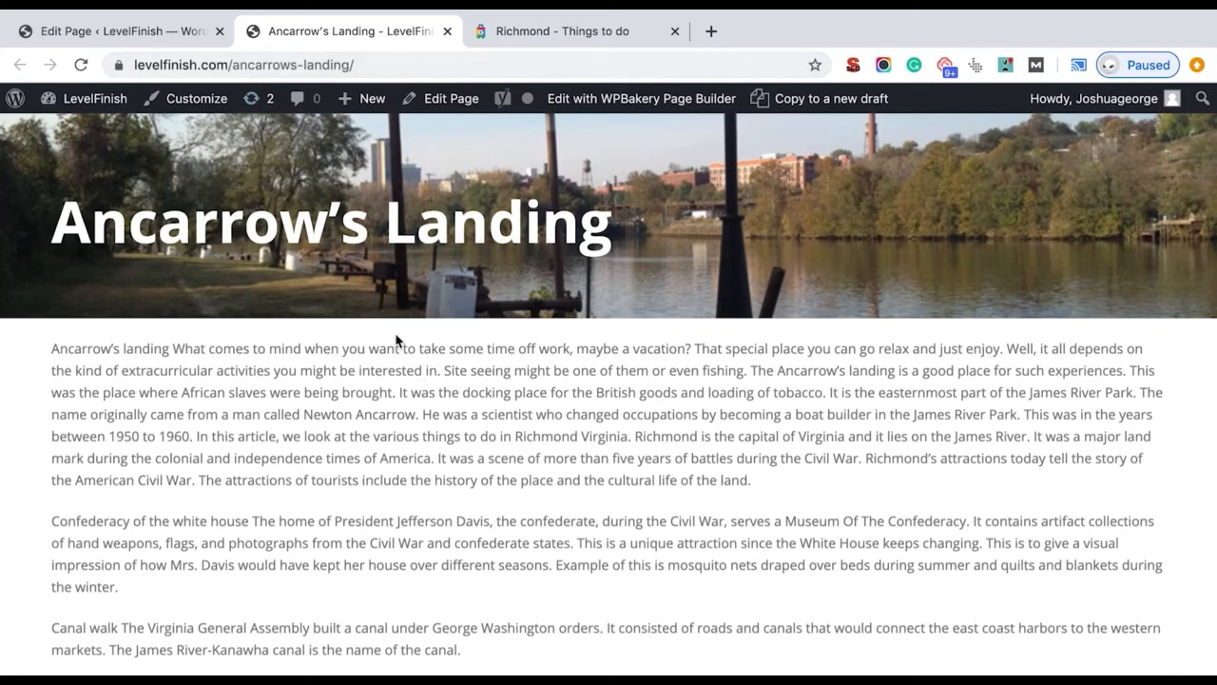
pyautogui.scroll(-2, 396, 335)
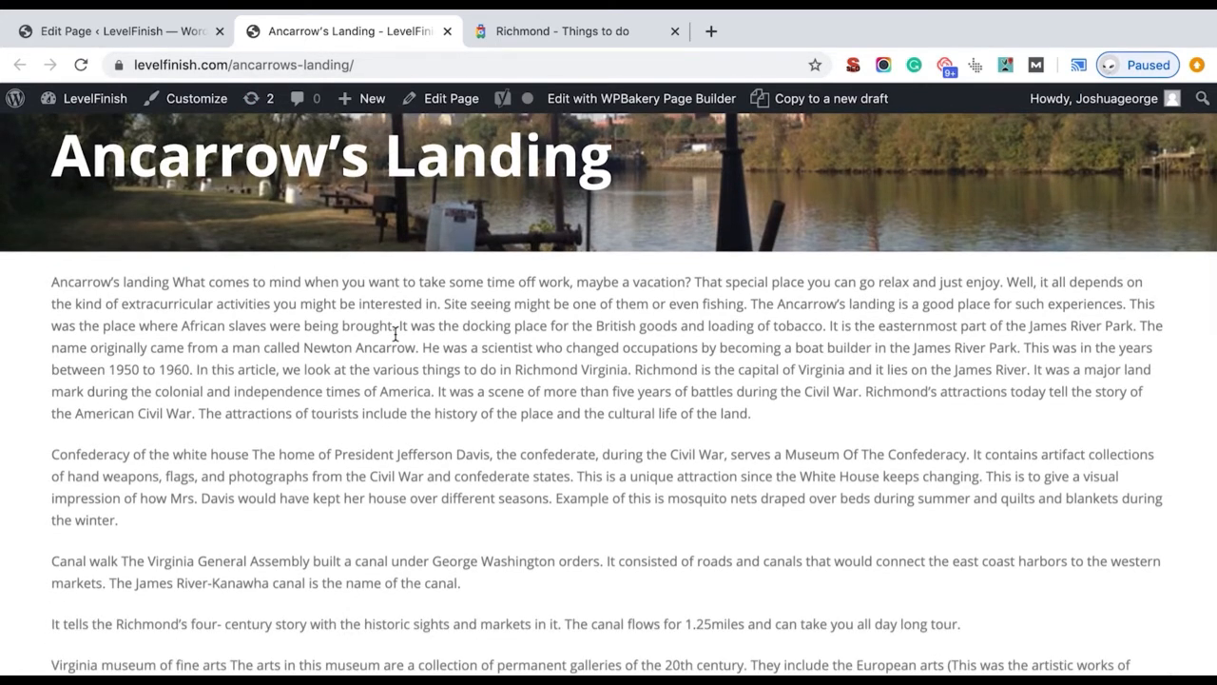
pyautogui.scroll(-1, 396, 334)
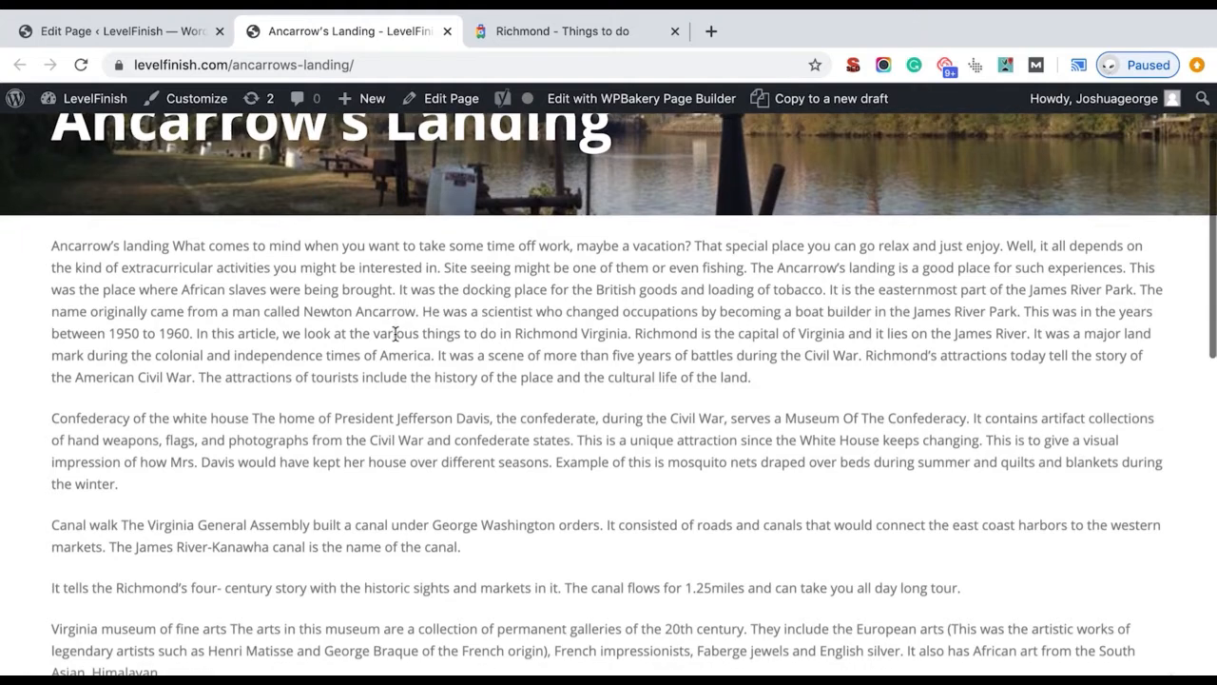
pyautogui.scroll(1, 396, 335)
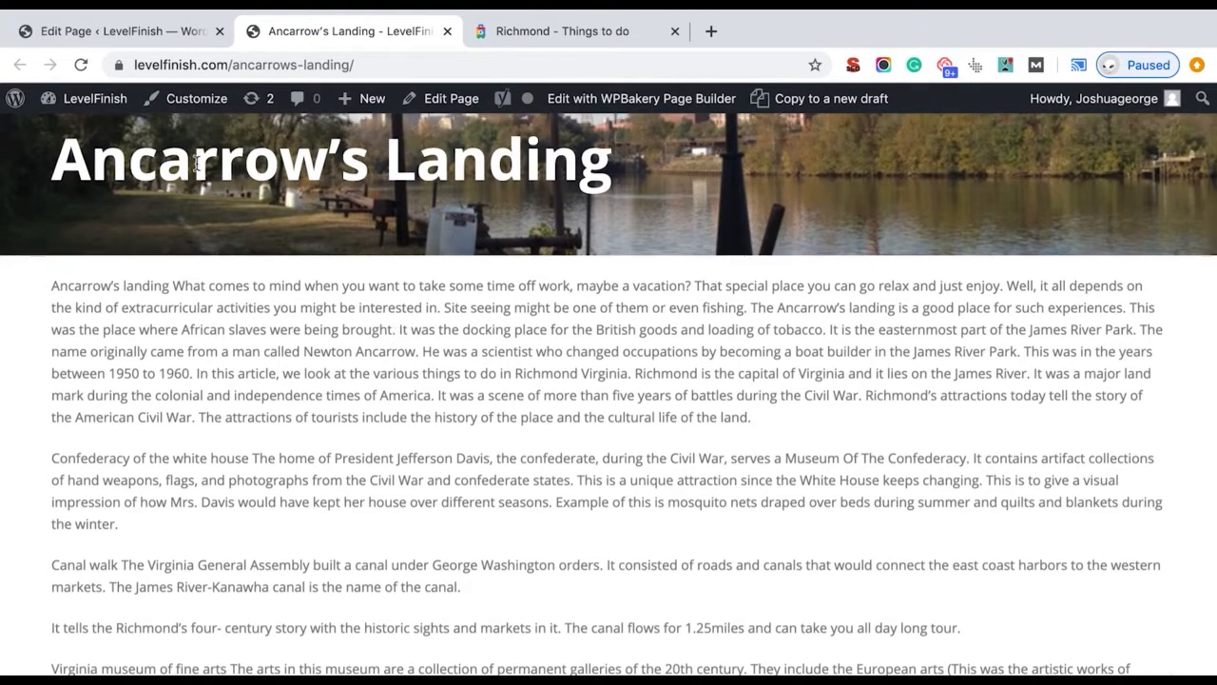
pyautogui.scroll(-3, 299, 371)
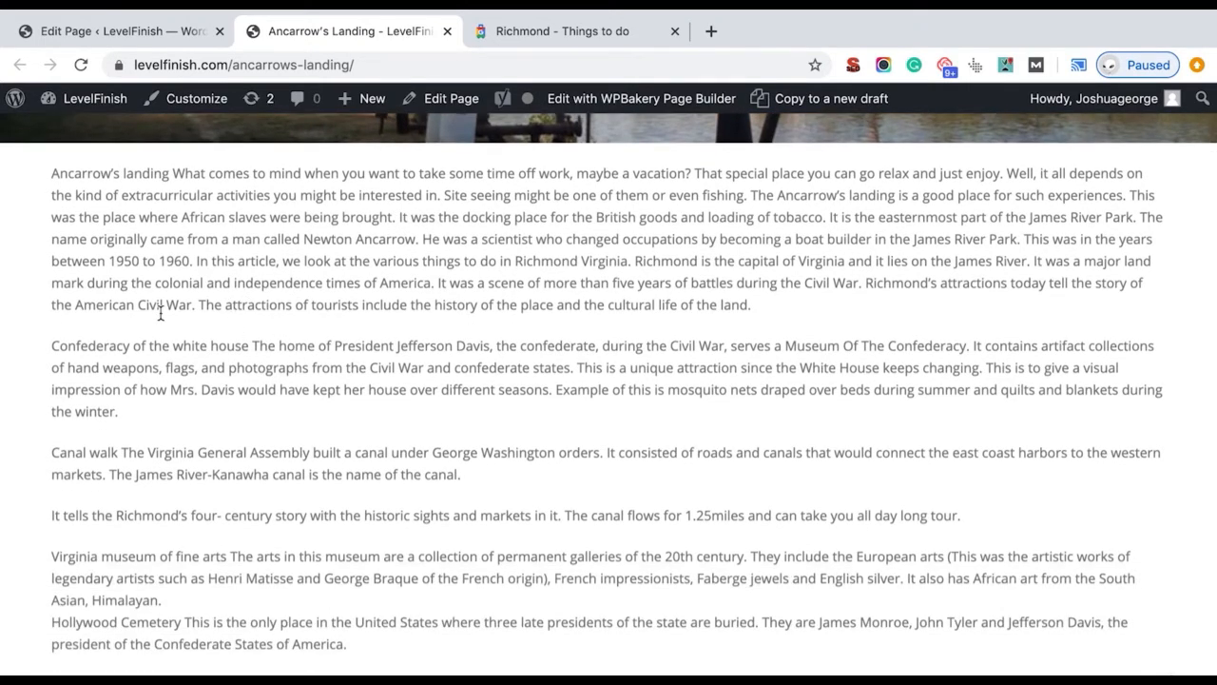
pyautogui.scroll(-7, 254, 364)
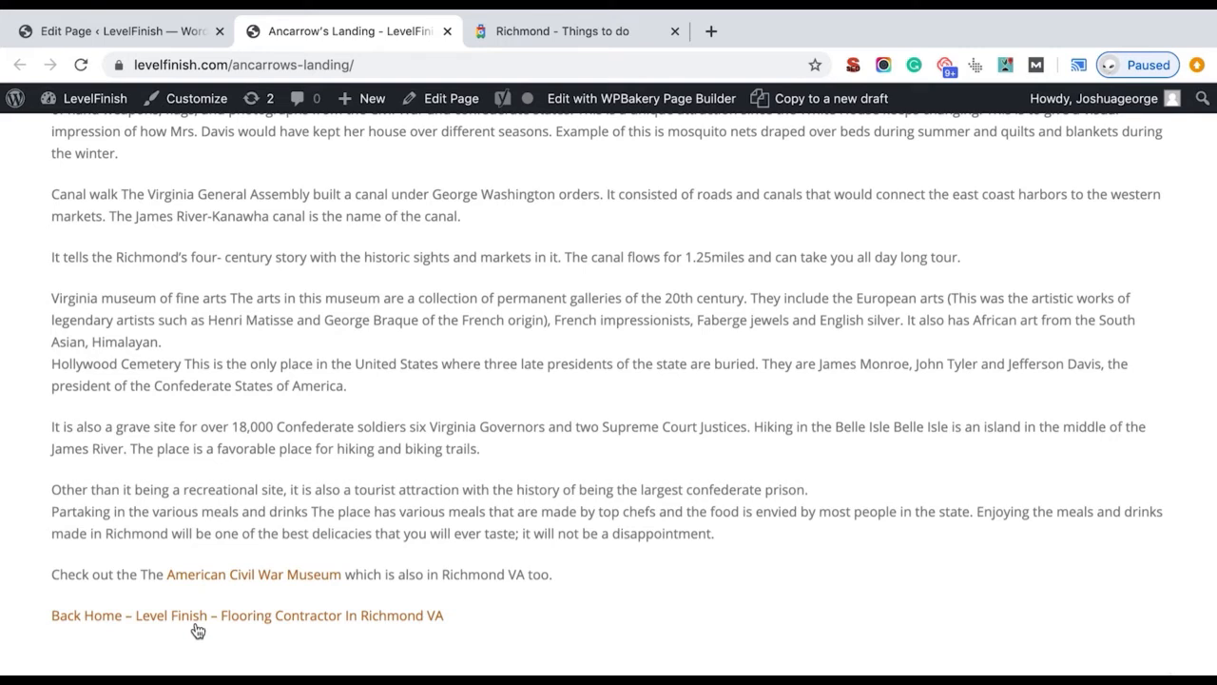
pyautogui.click(152, 618)
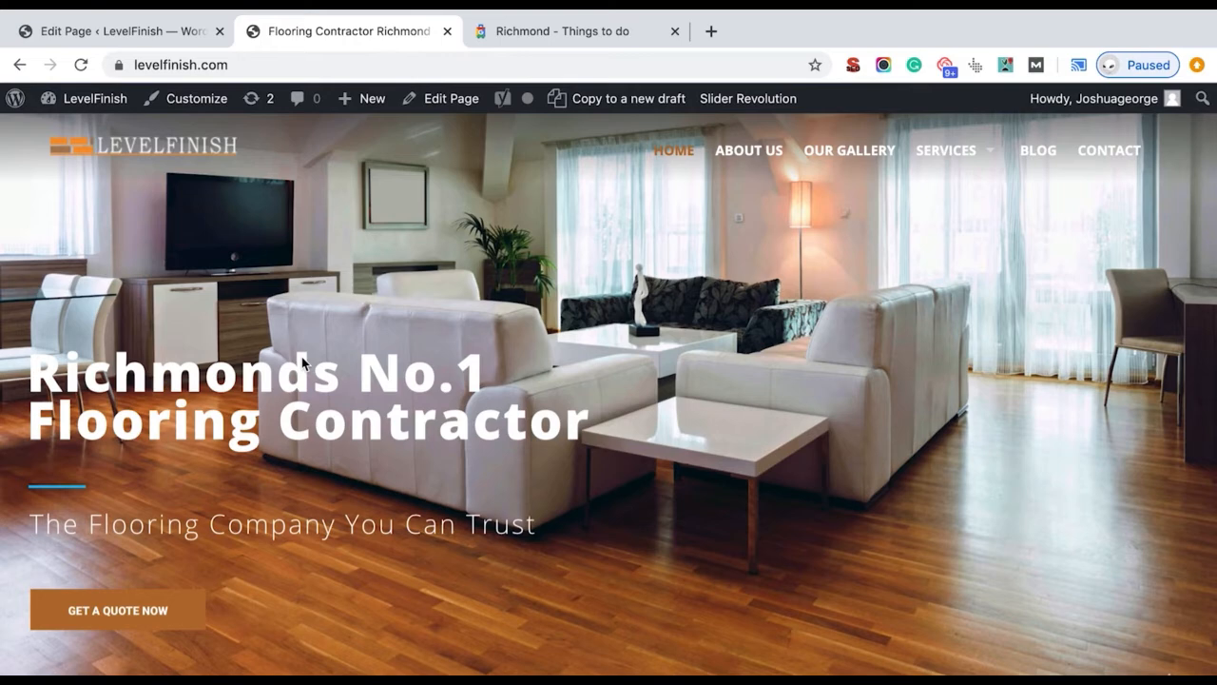
# Go from the Ancarrow's Landing editor to the site's navigation menu settings and examine the menu's items and sub-items
pyautogui.click(98, 32)
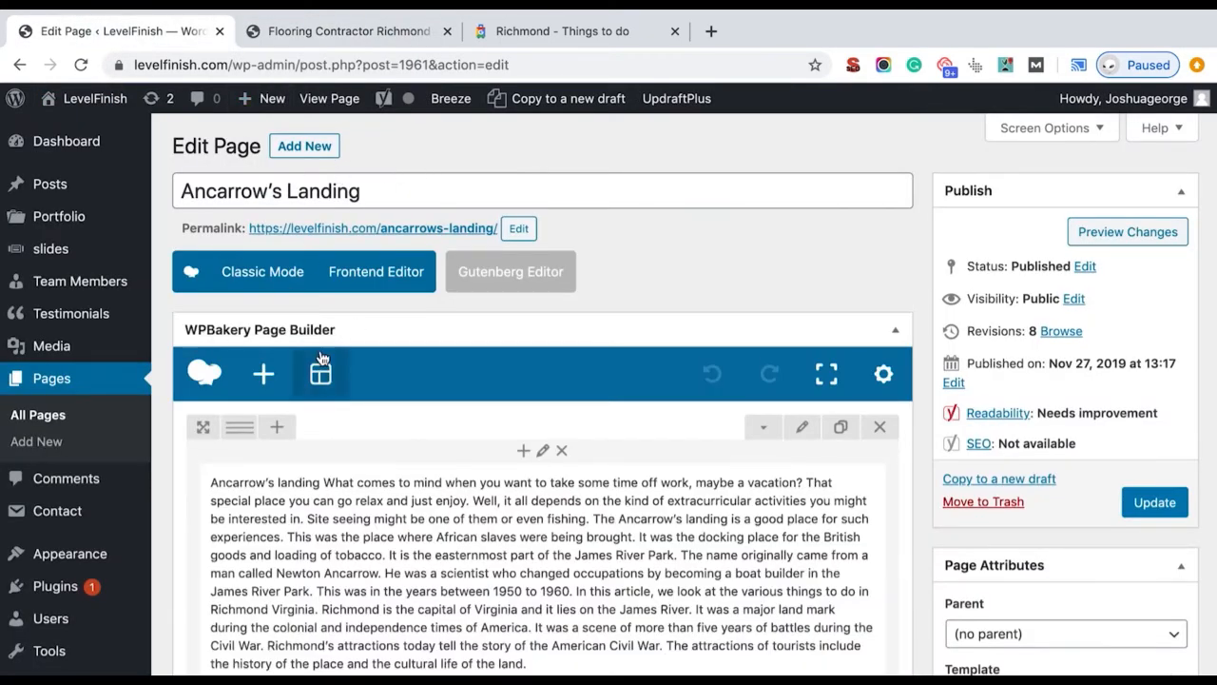
pyautogui.scroll(-1, 324, 360)
pyautogui.moveTo(92, 490)
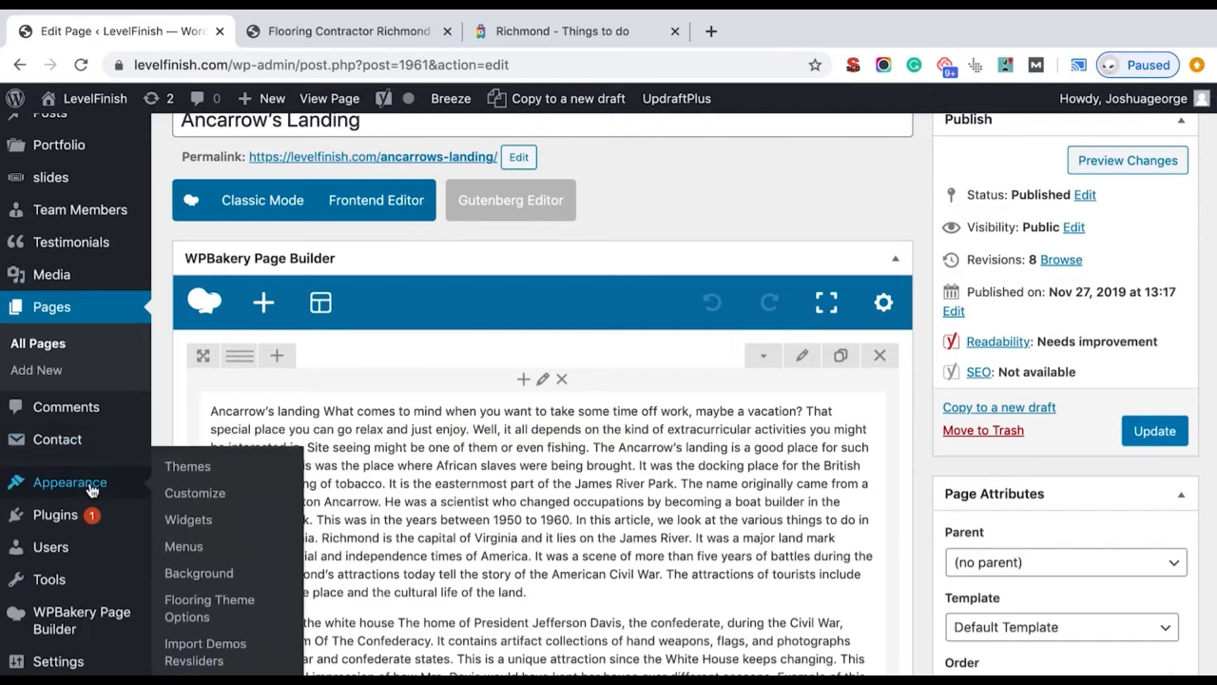
pyautogui.click(185, 548)
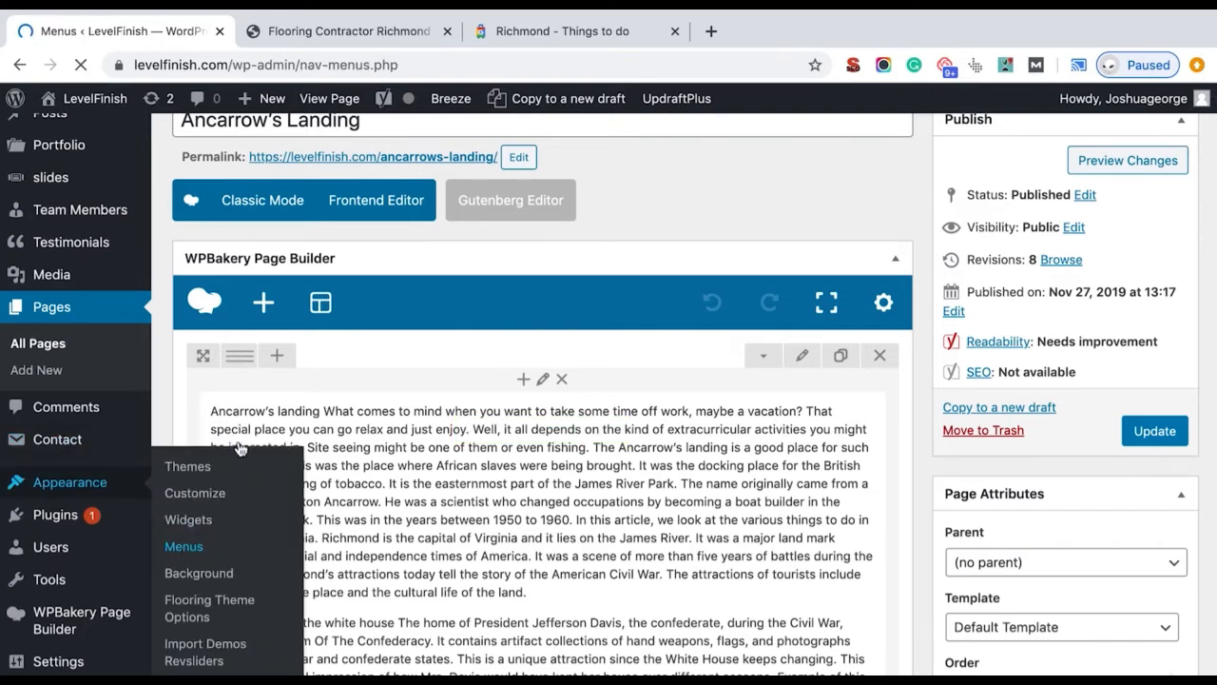
pyautogui.scroll(-4, 492, 535)
pyautogui.scroll(-3, 494, 539)
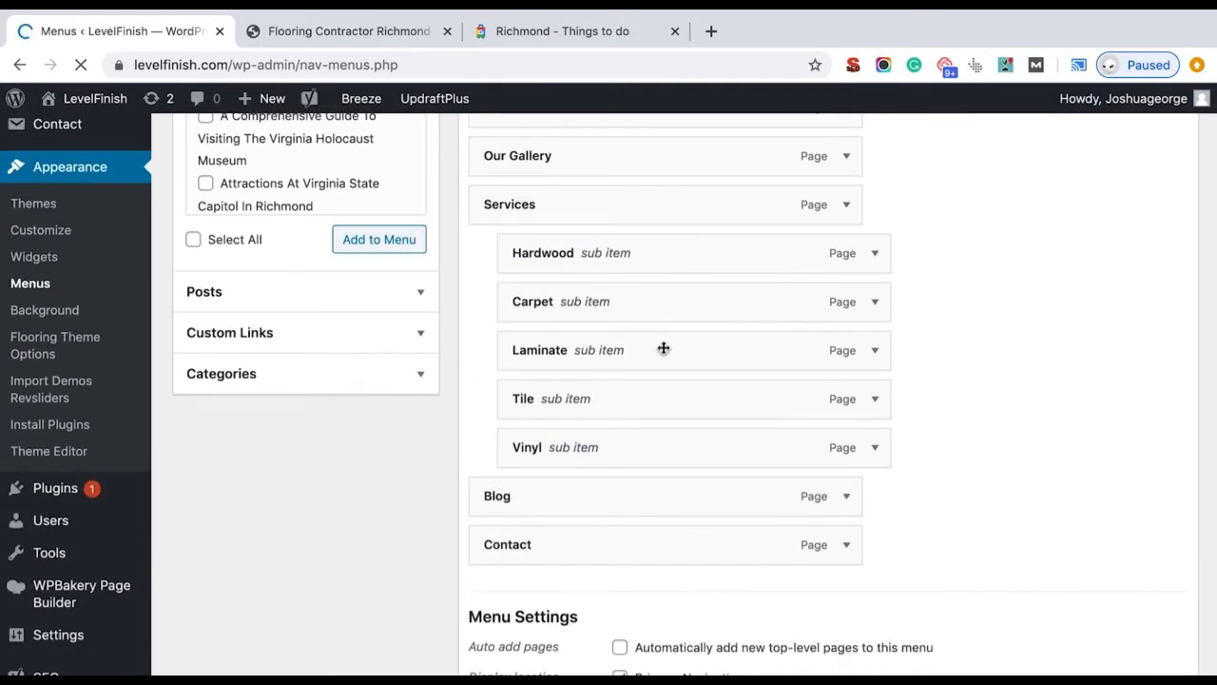
# Review the Main Menu's whole structure from Home to Contact, together with its display location settings
pyautogui.scroll(3, 720, 393)
pyautogui.scroll(-5, 719, 394)
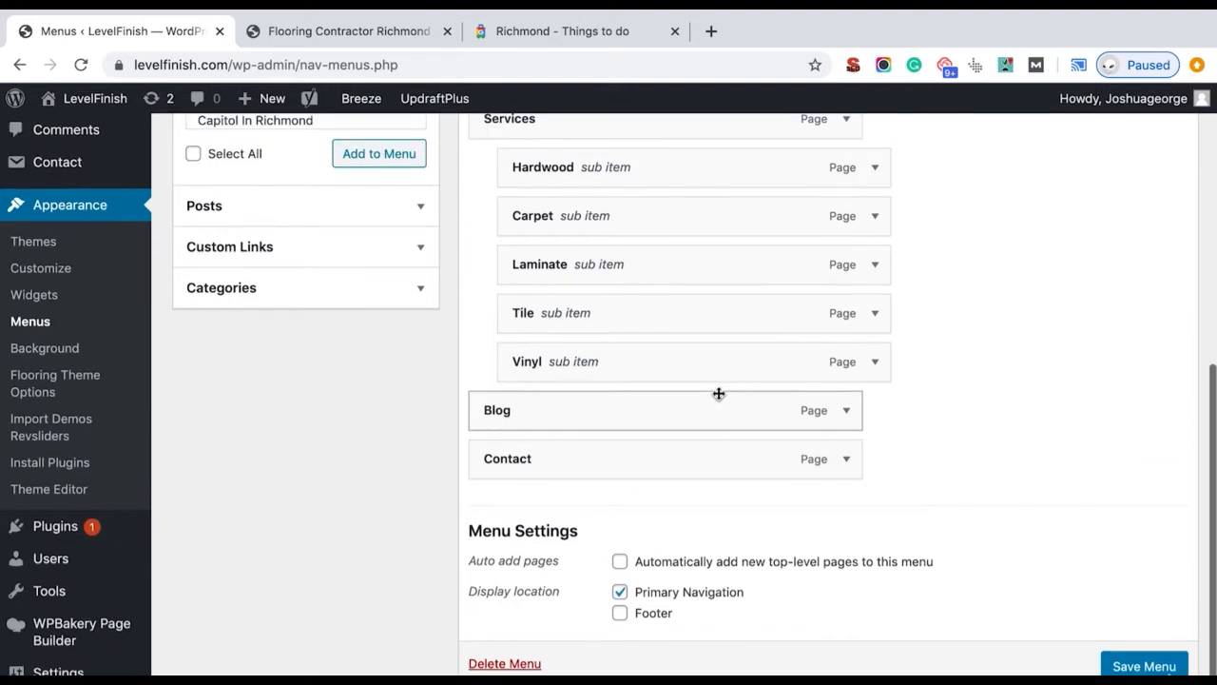
pyautogui.click(847, 460)
pyautogui.scroll(-2, 723, 552)
pyautogui.scroll(6, 549, 555)
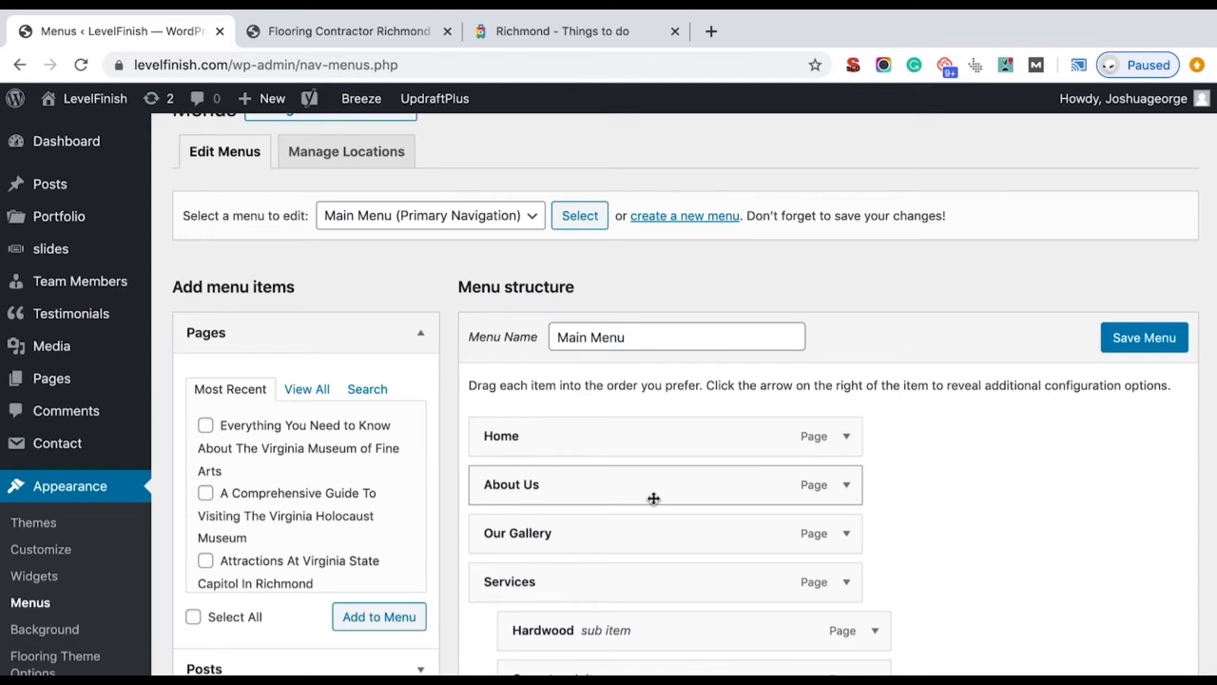
pyautogui.scroll(2, 653, 498)
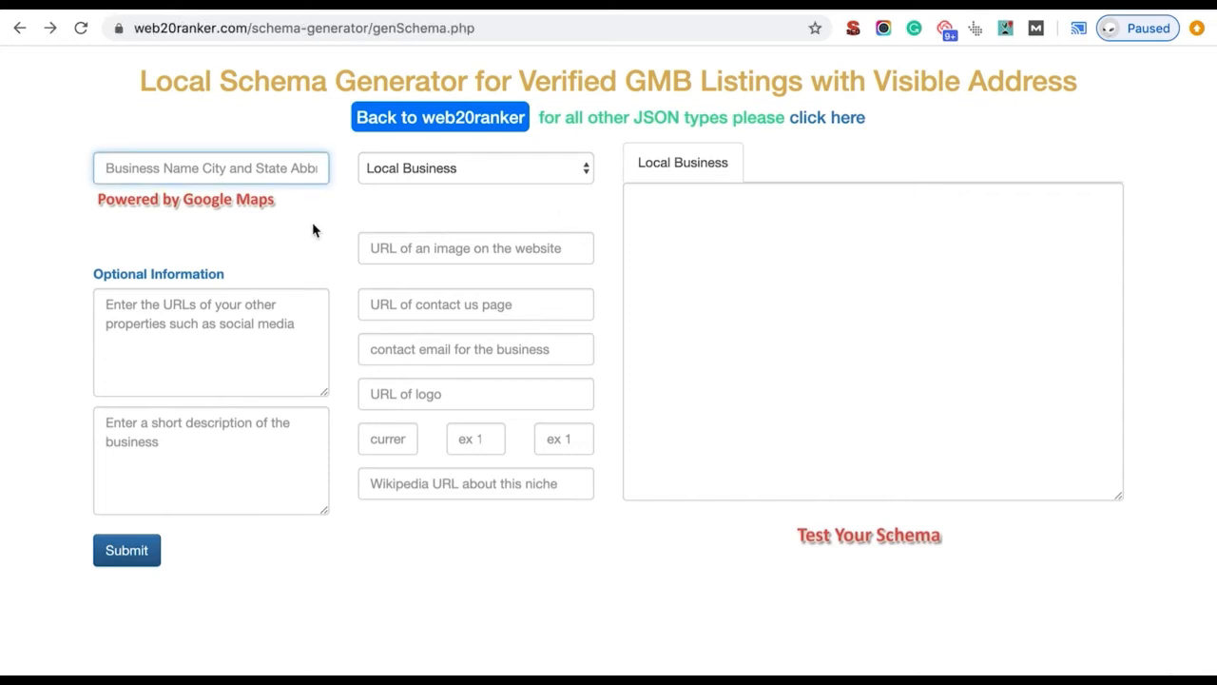
pyautogui.write('levelfinis')
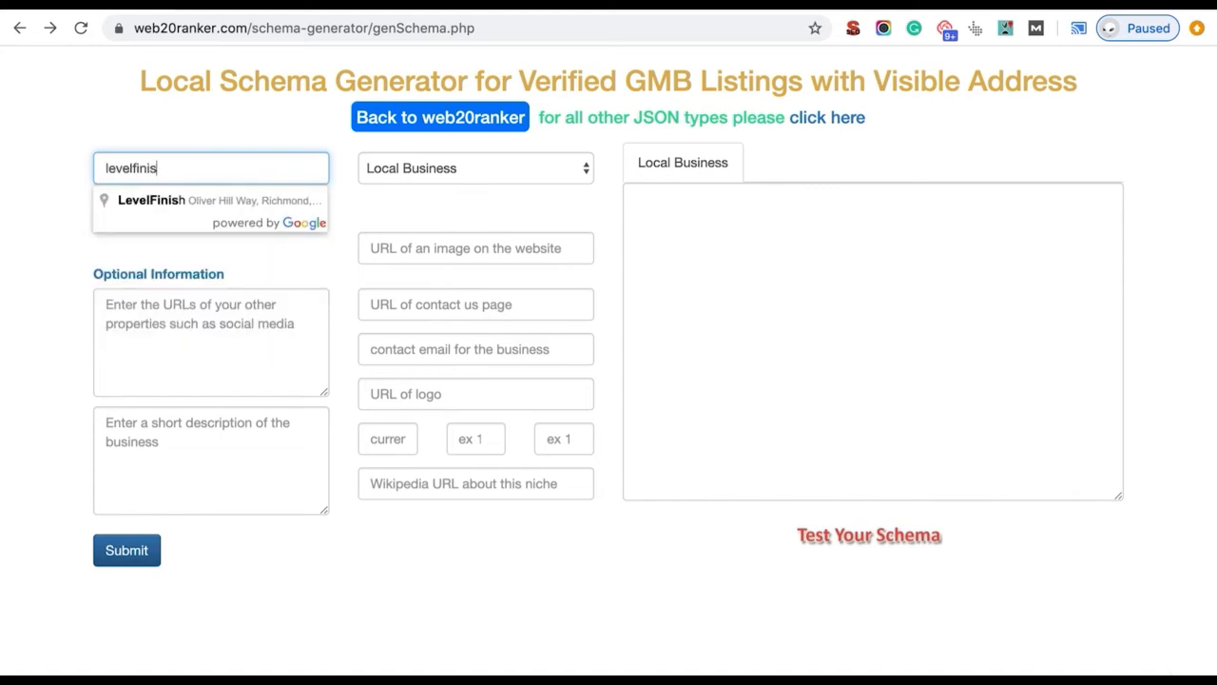
pyautogui.click(166, 205)
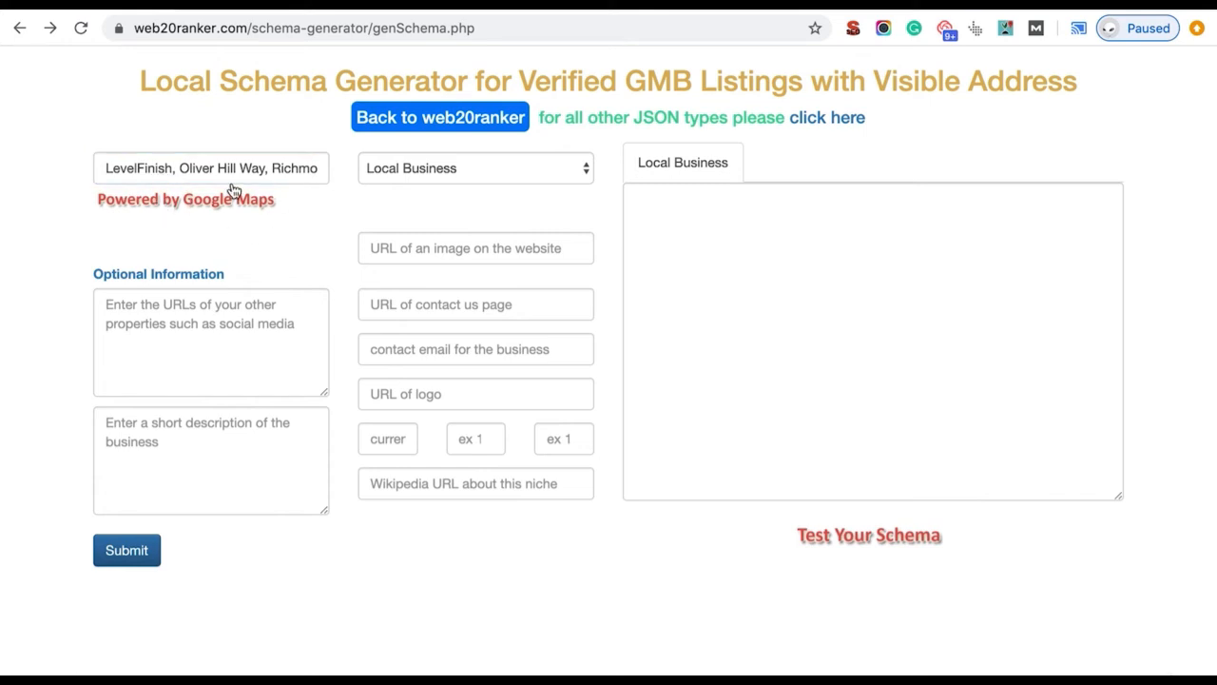
pyautogui.click(204, 307)
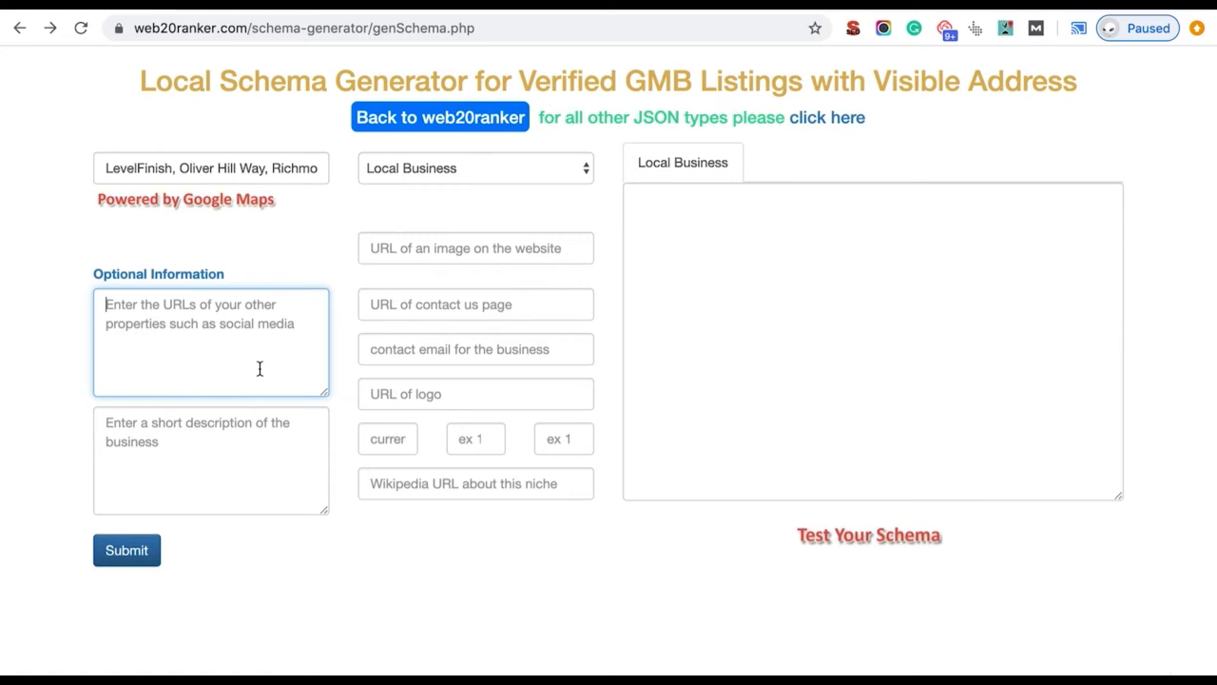
pyautogui.click(267, 33)
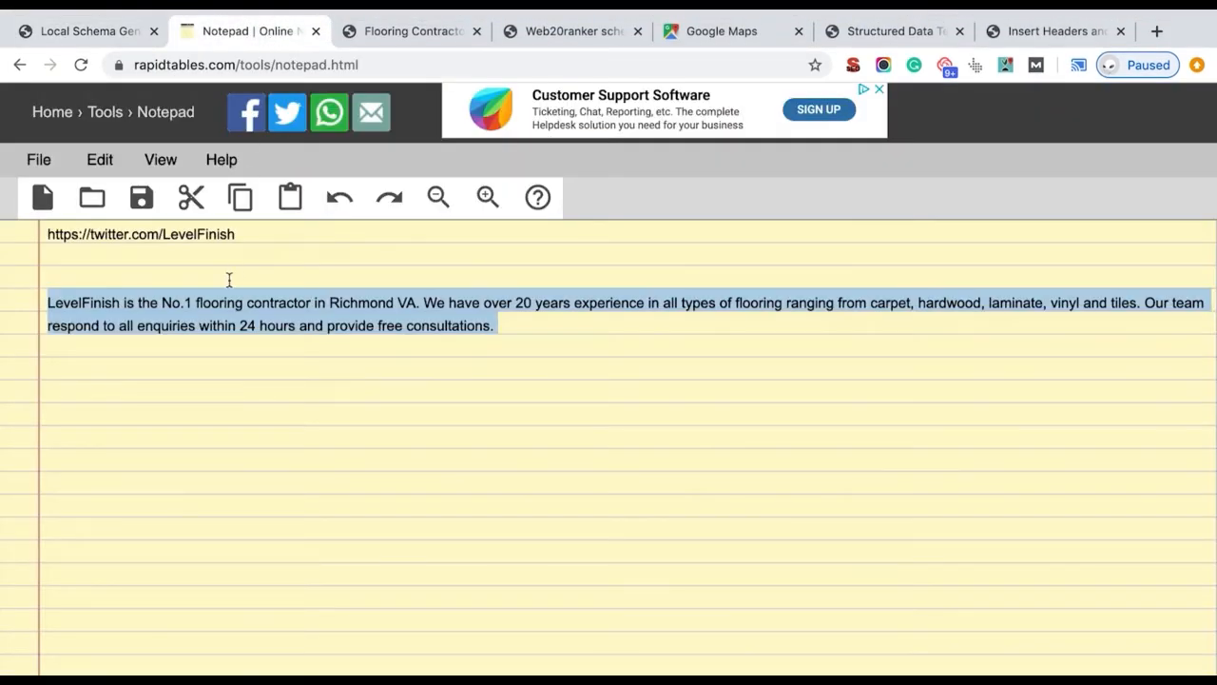
pyautogui.tripleClick(192, 235)
pyautogui.hotkey('ctrl', 'c')
pyautogui.click(106, 32)
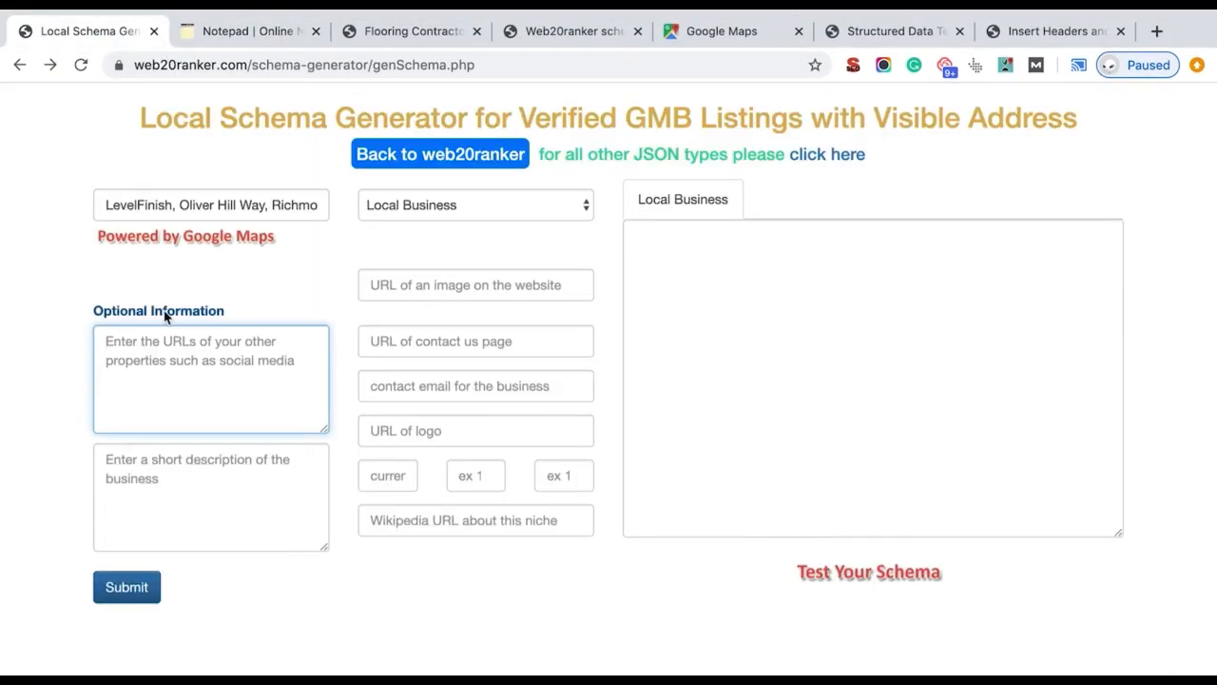
pyautogui.hotkey('ctrl', 'v')
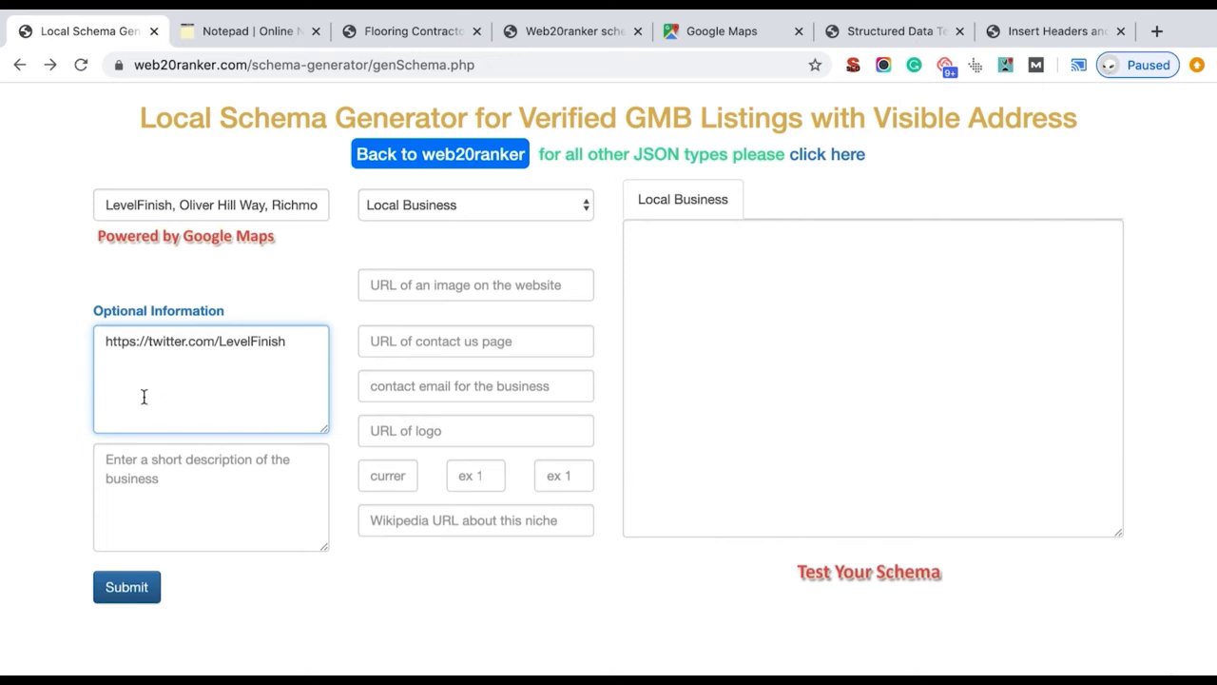
# Copy the LevelFinish description paragraph from the notepad into the schema's short business description and keep the business type as Local Business
pyautogui.click(186, 484)
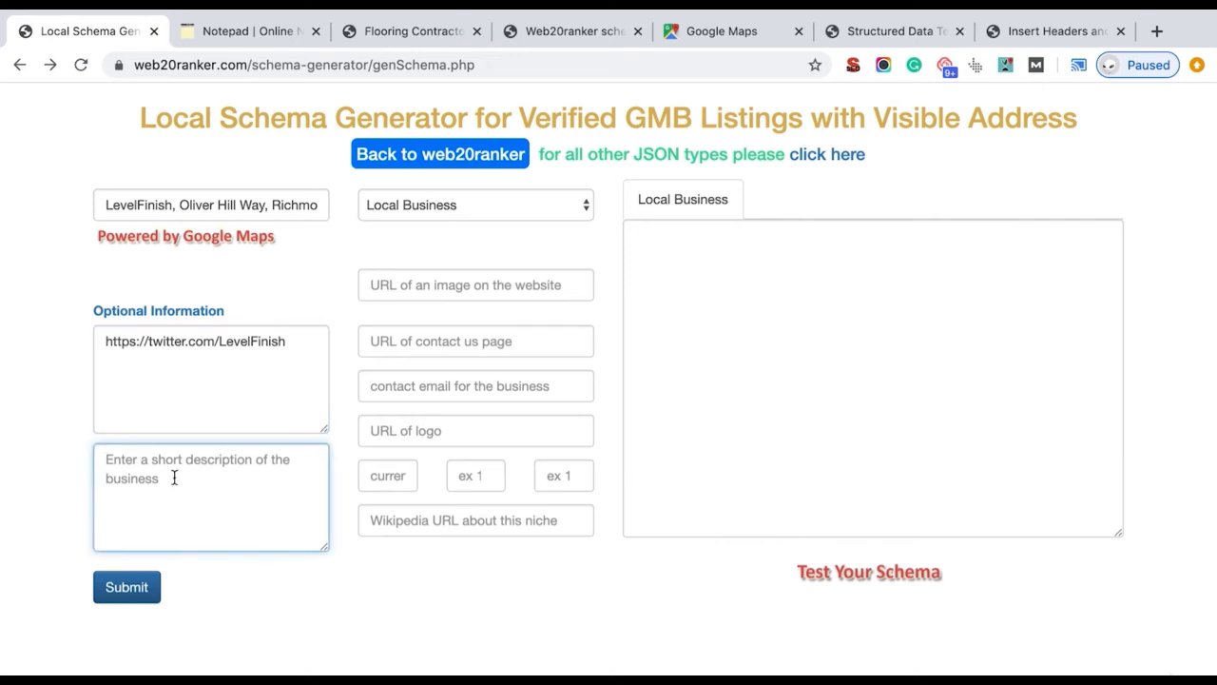
pyautogui.click(219, 38)
pyautogui.click(175, 279)
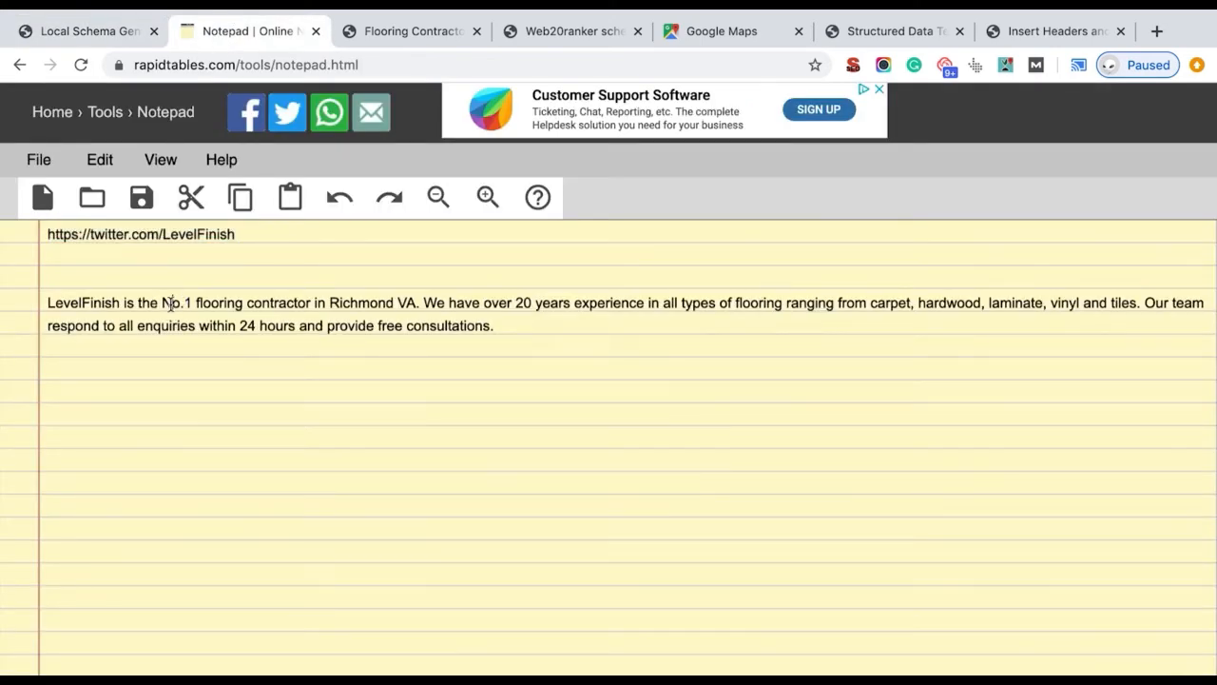
pyautogui.tripleClick(172, 302)
pyautogui.click(107, 34)
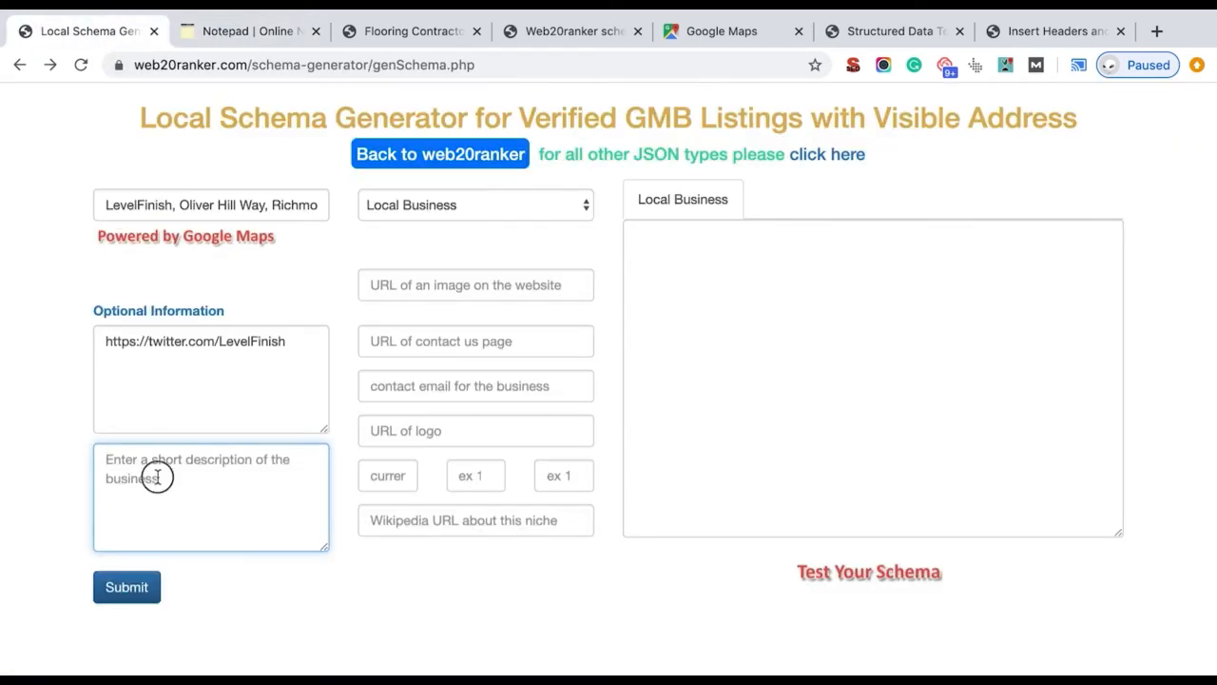
pyautogui.press('super+v')
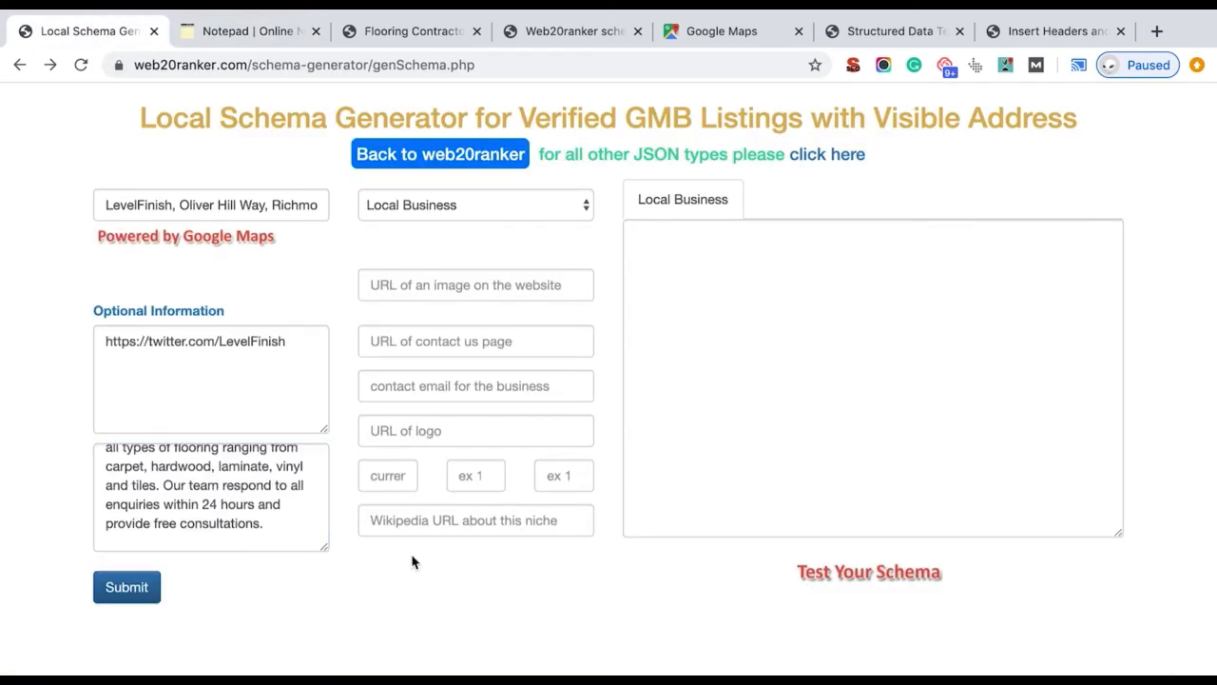
pyautogui.click(494, 205)
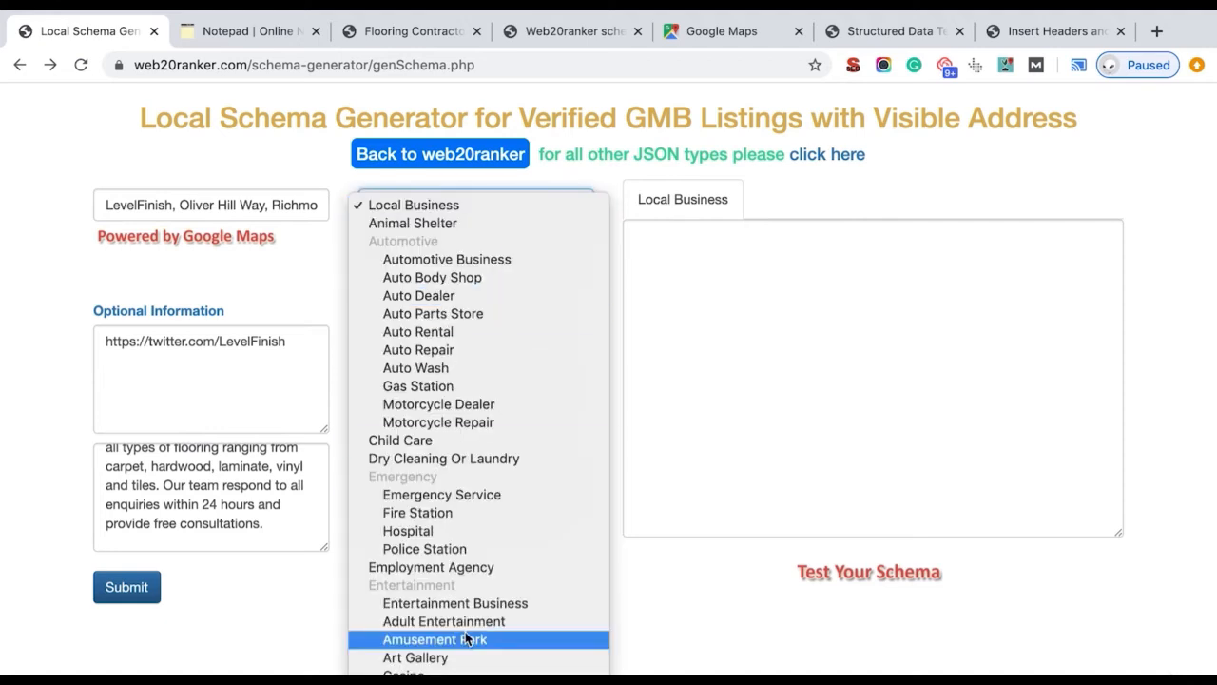
pyautogui.click(467, 207)
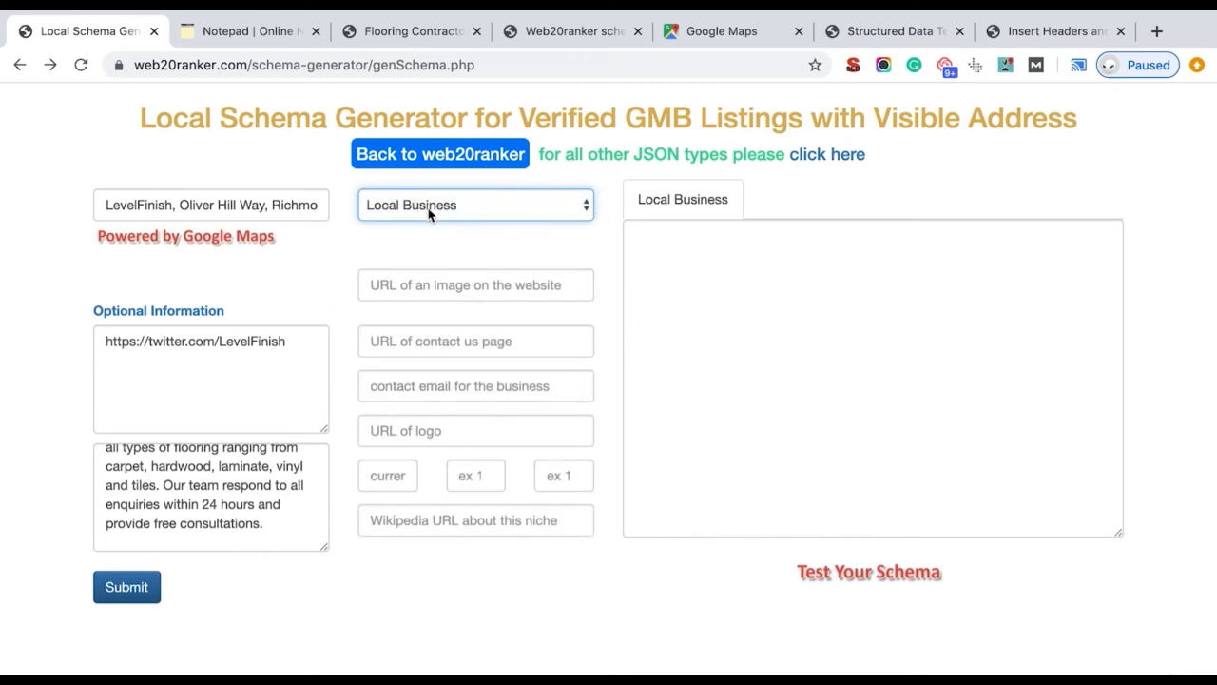
# Go to the live LevelFinish site, open the Carpet service page and locate the living-room photo beside the carpet benefits text
pyautogui.click(415, 290)
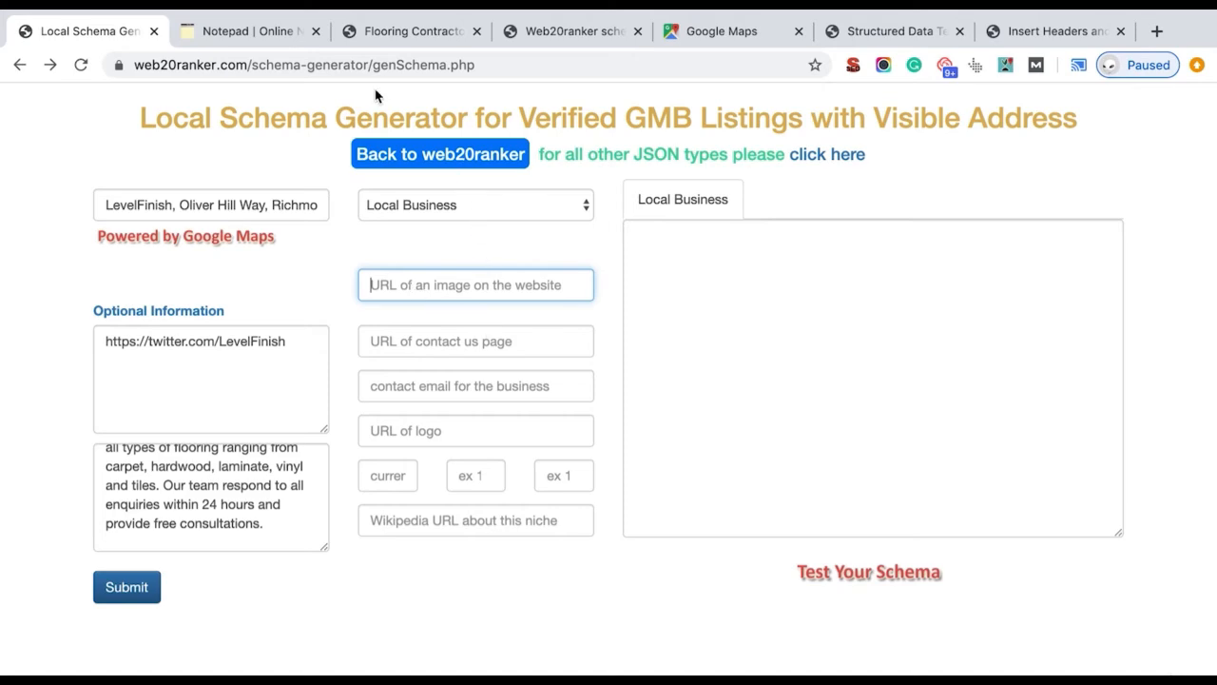
pyautogui.click(381, 31)
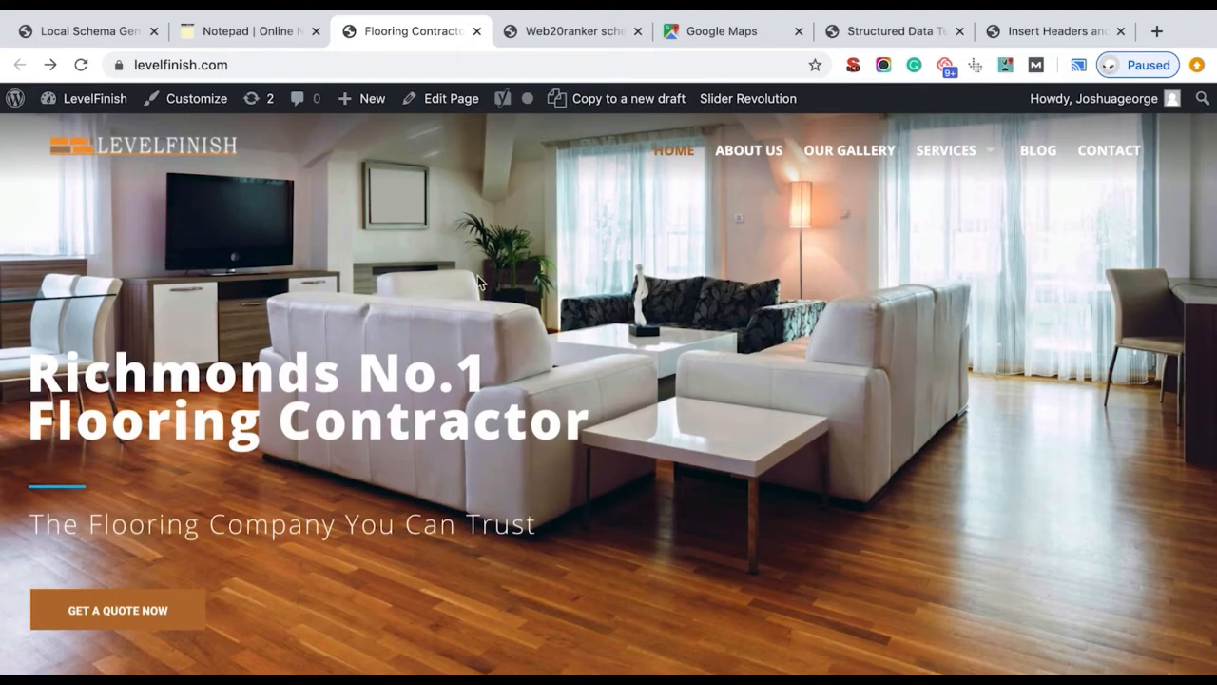
pyautogui.scroll(-8, 369, 358)
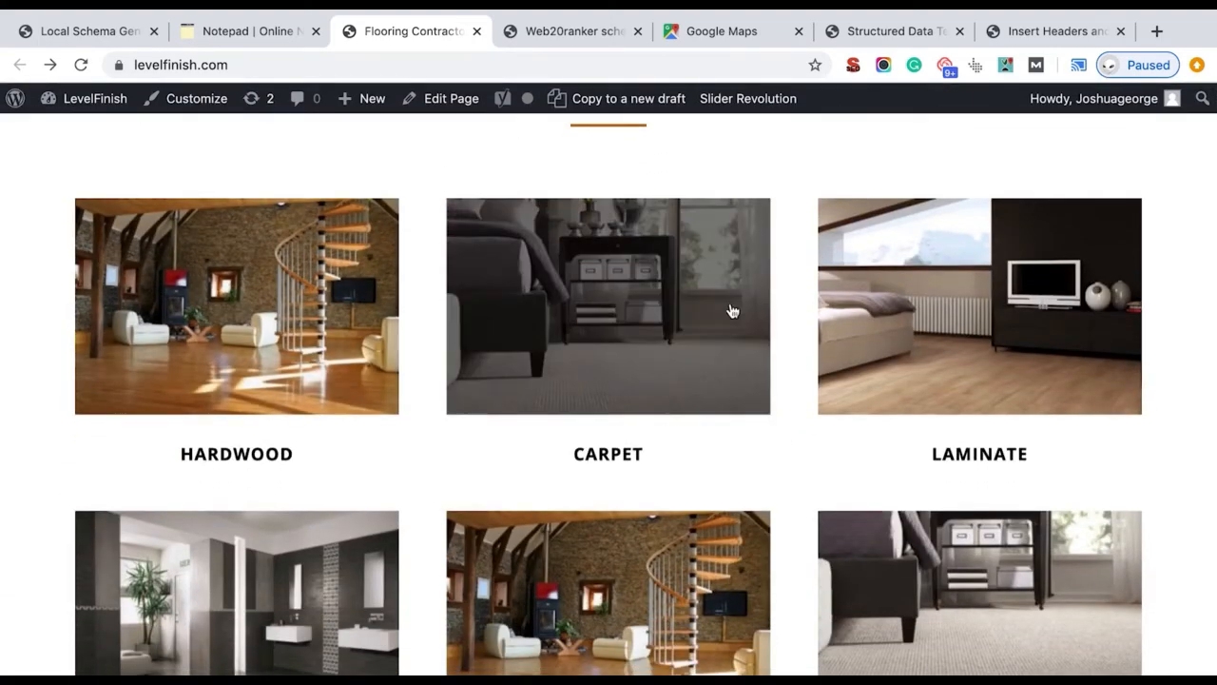
pyautogui.scroll(8, 729, 307)
pyautogui.moveTo(943, 165)
pyautogui.click(944, 228)
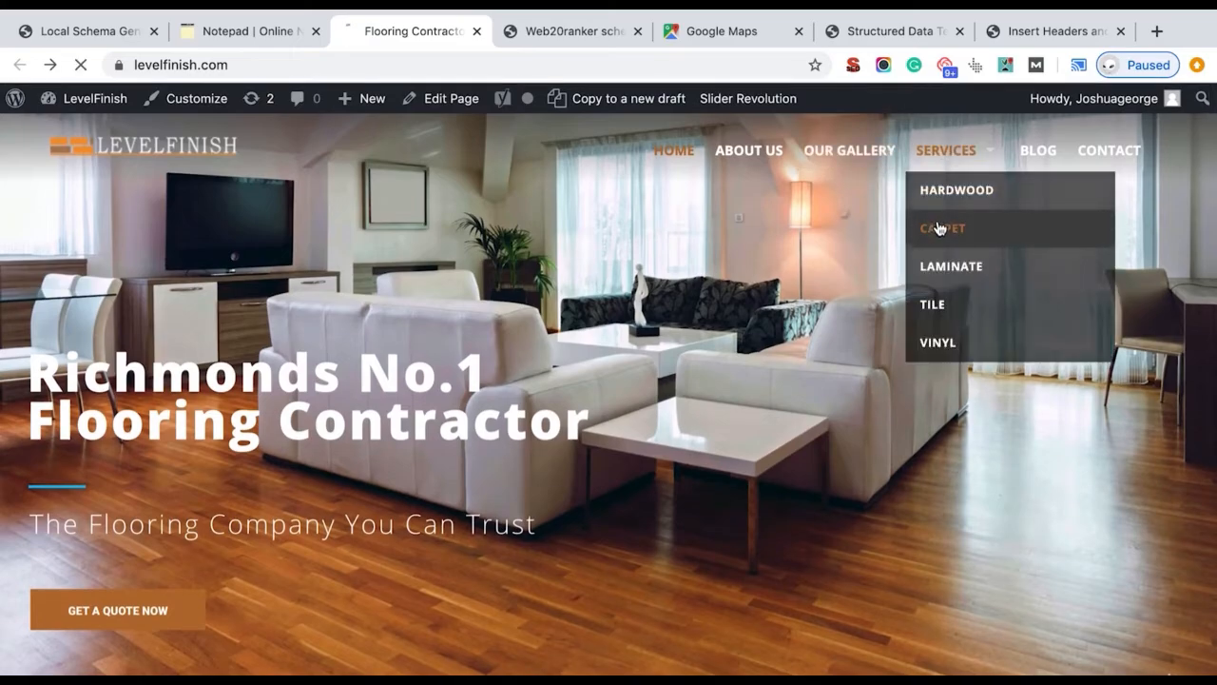
pyautogui.scroll(-4, 752, 345)
pyautogui.scroll(-15, 752, 345)
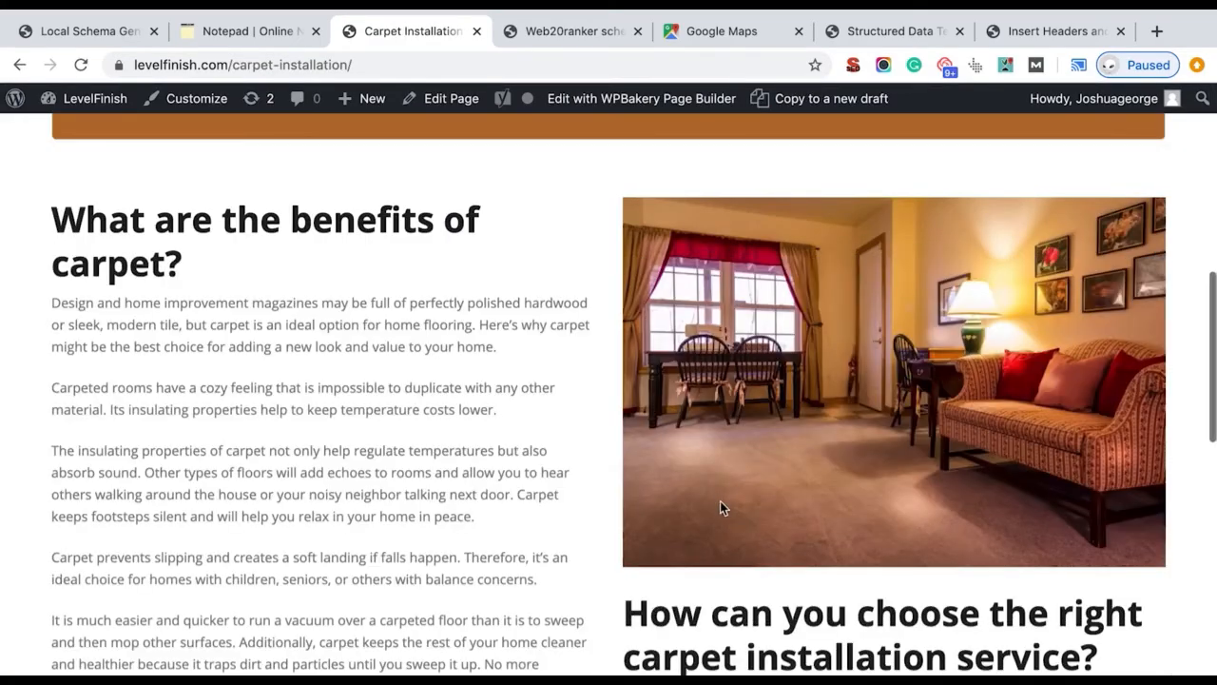
pyautogui.scroll(5, 467, 387)
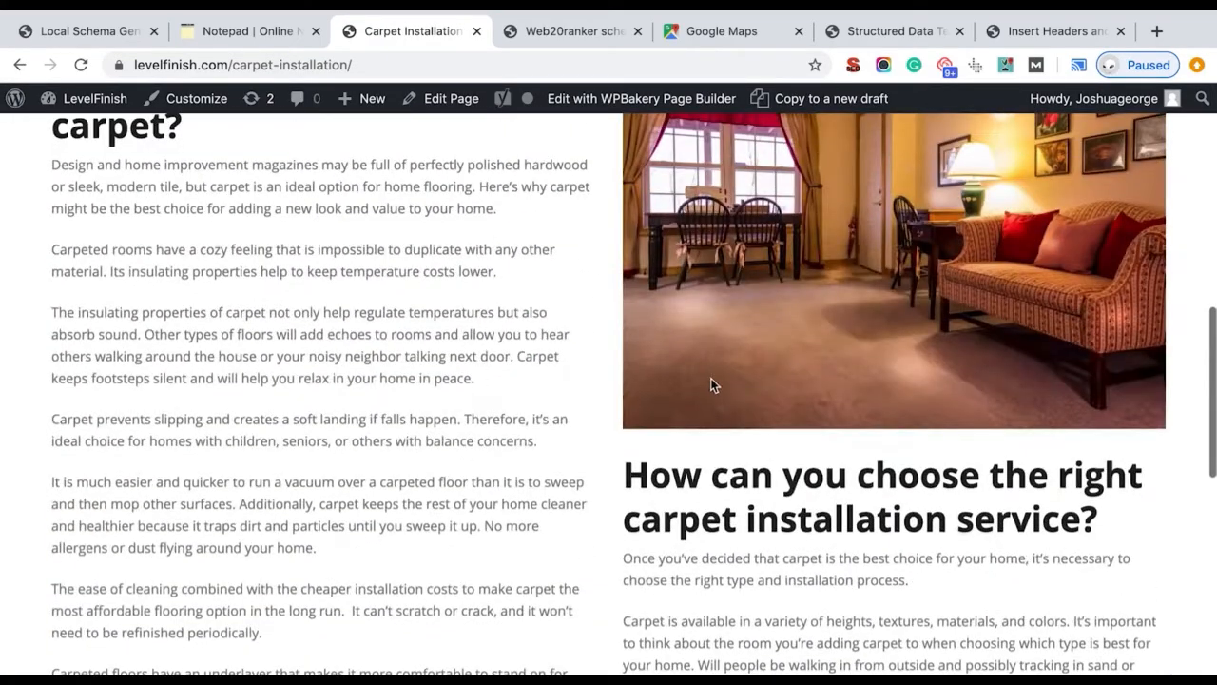
# Copy the living-room photo's image address and enter it as the website image URL in the schema generator
pyautogui.rightClick(773, 278)
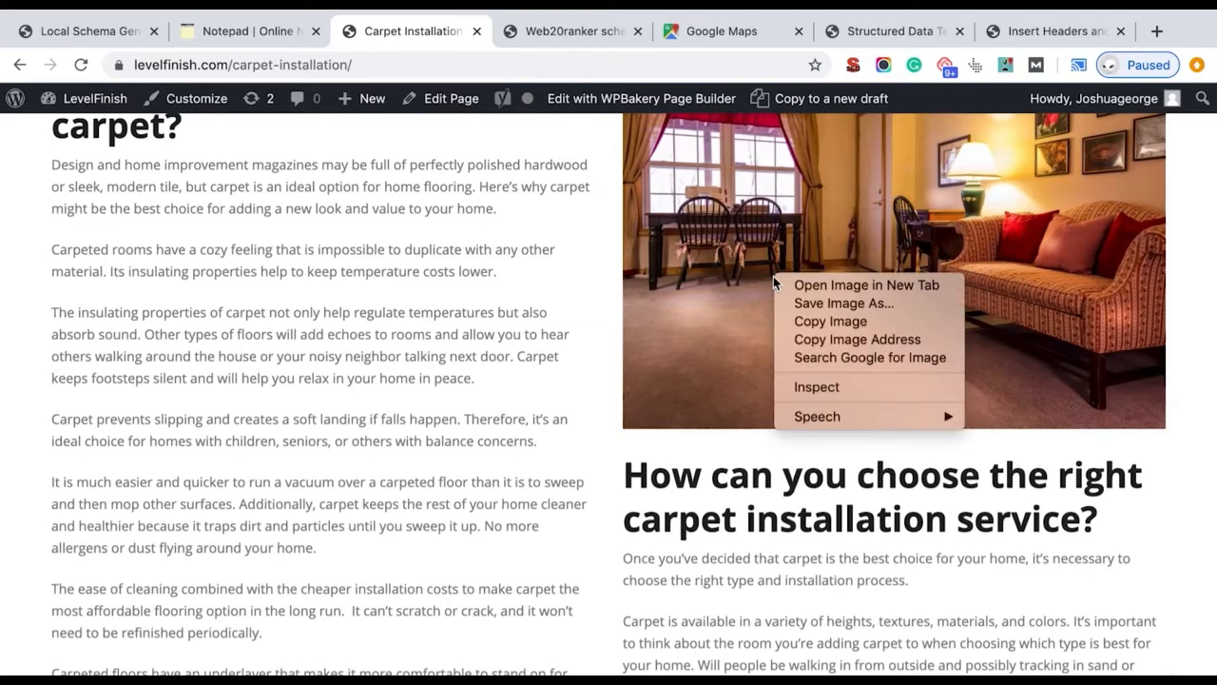
pyautogui.click(852, 341)
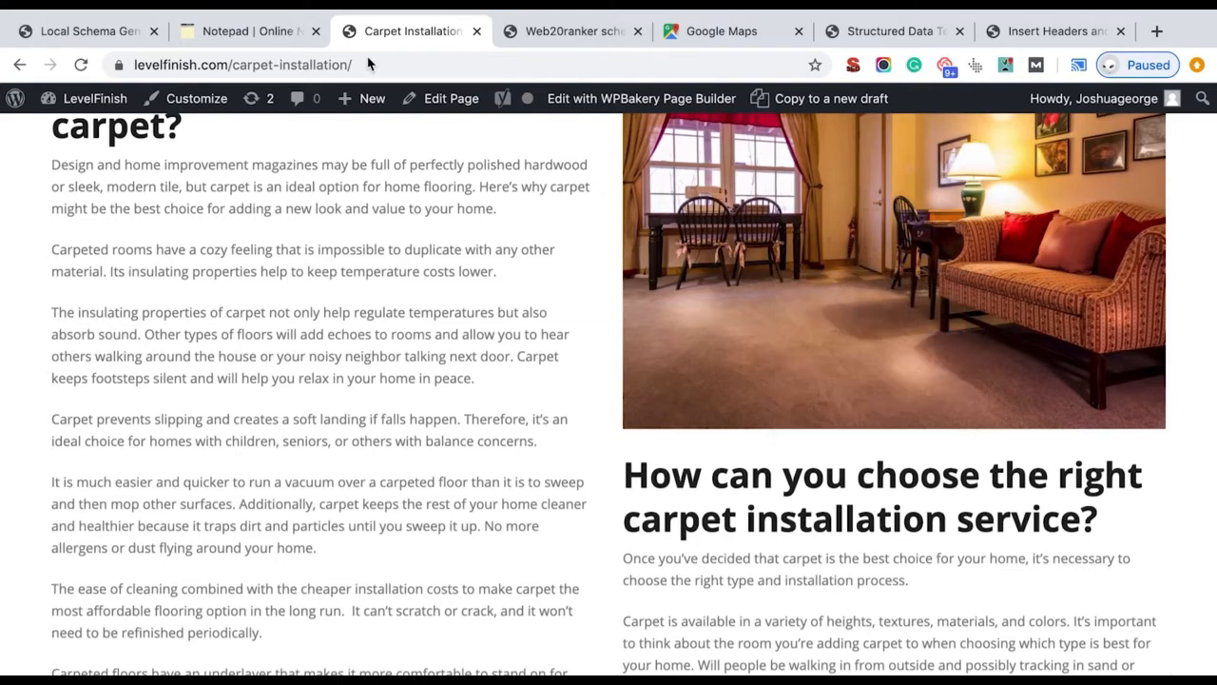
pyautogui.click(261, 36)
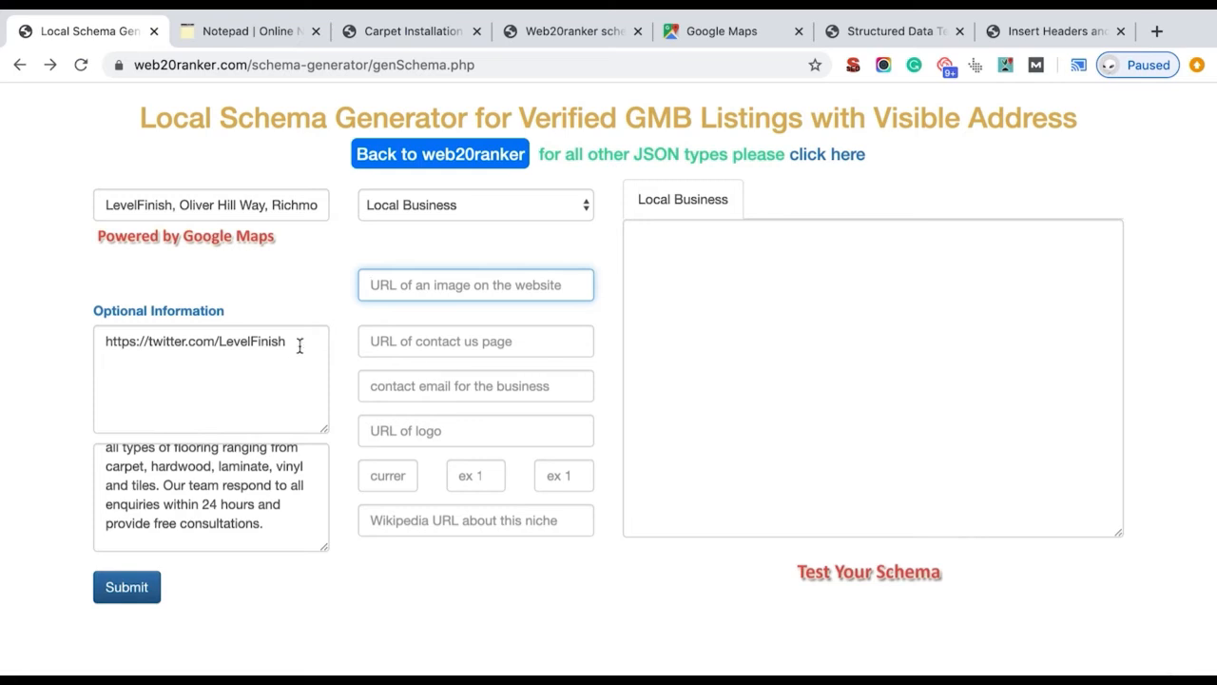
pyautogui.hotkey('ctrl', 'v')
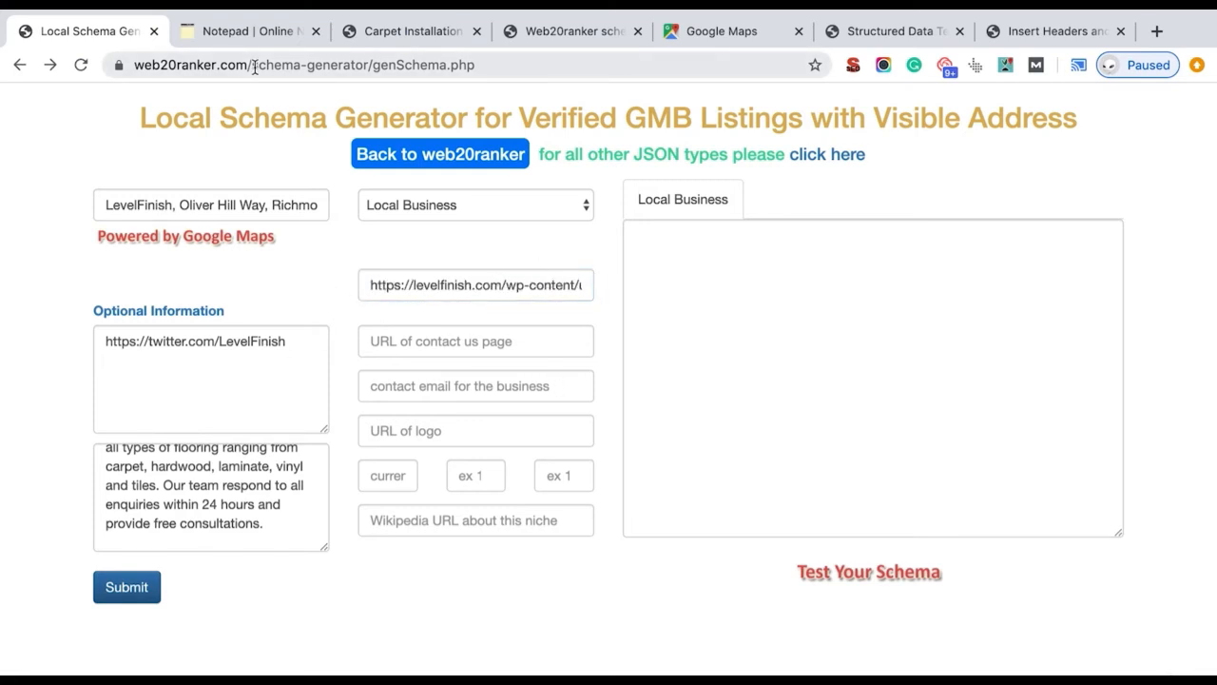
# Load the copied image address in a new tab to check that it leads to the carpet photo
pyautogui.click(1157, 31)
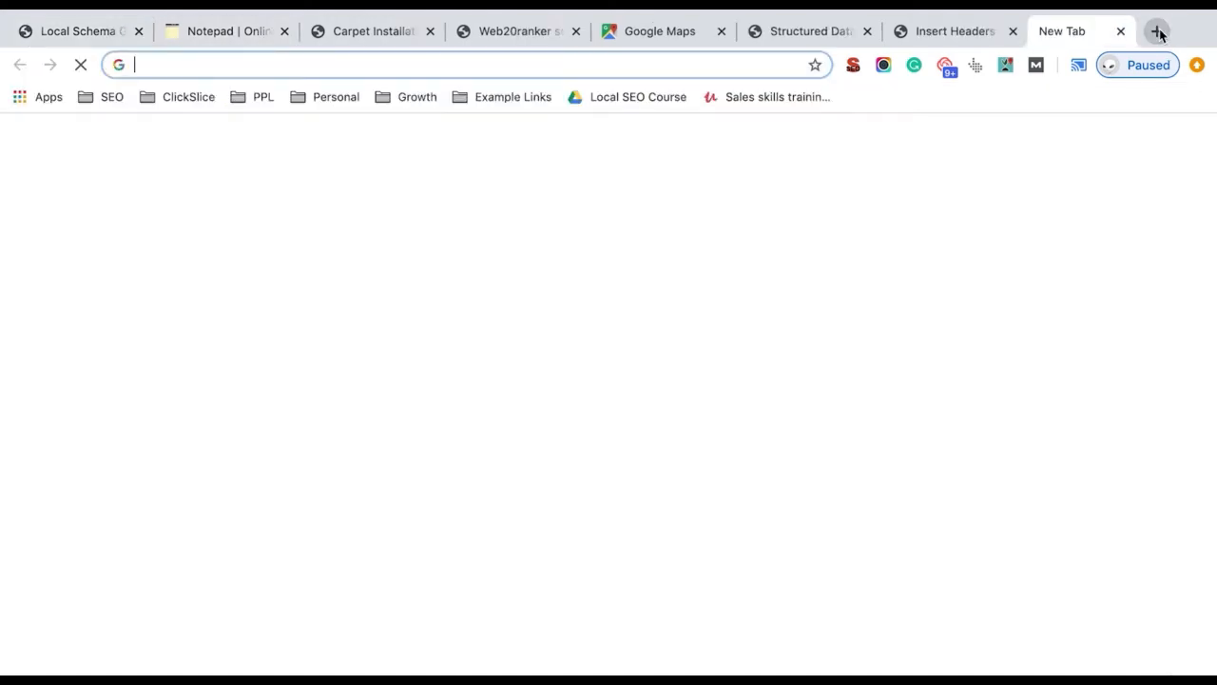
pyautogui.hotkey('ctrl', 'v')
pyautogui.press('Return')
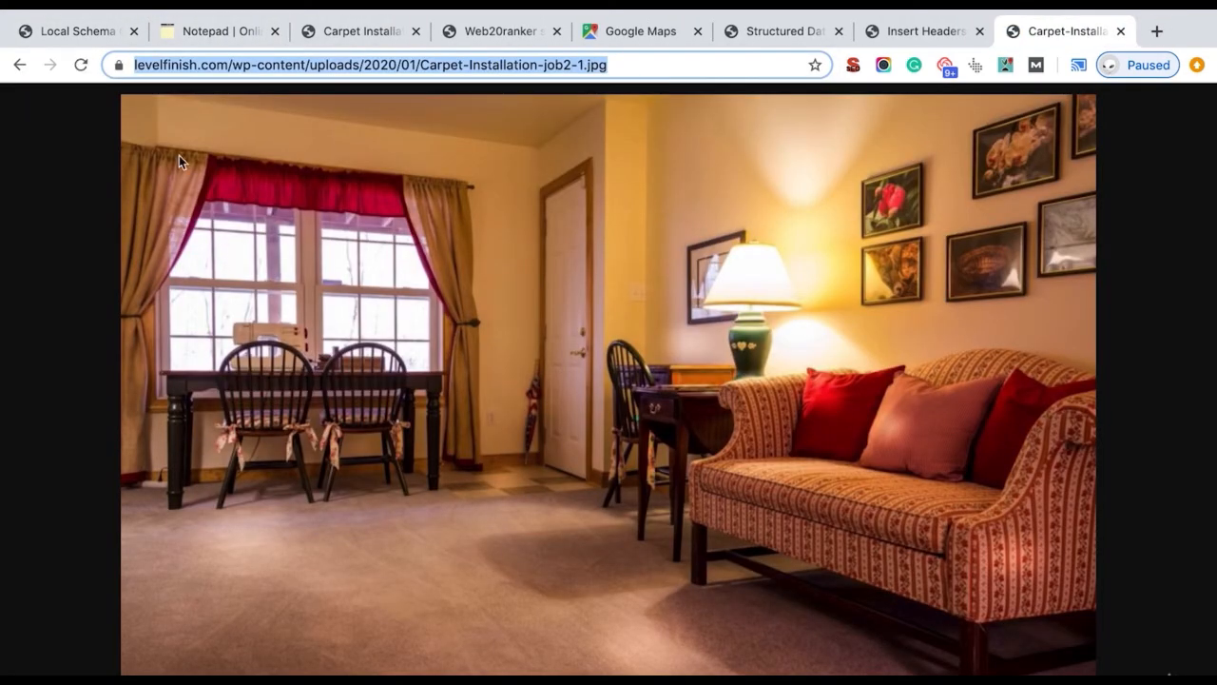
pyautogui.click(81, 32)
pyautogui.click(424, 351)
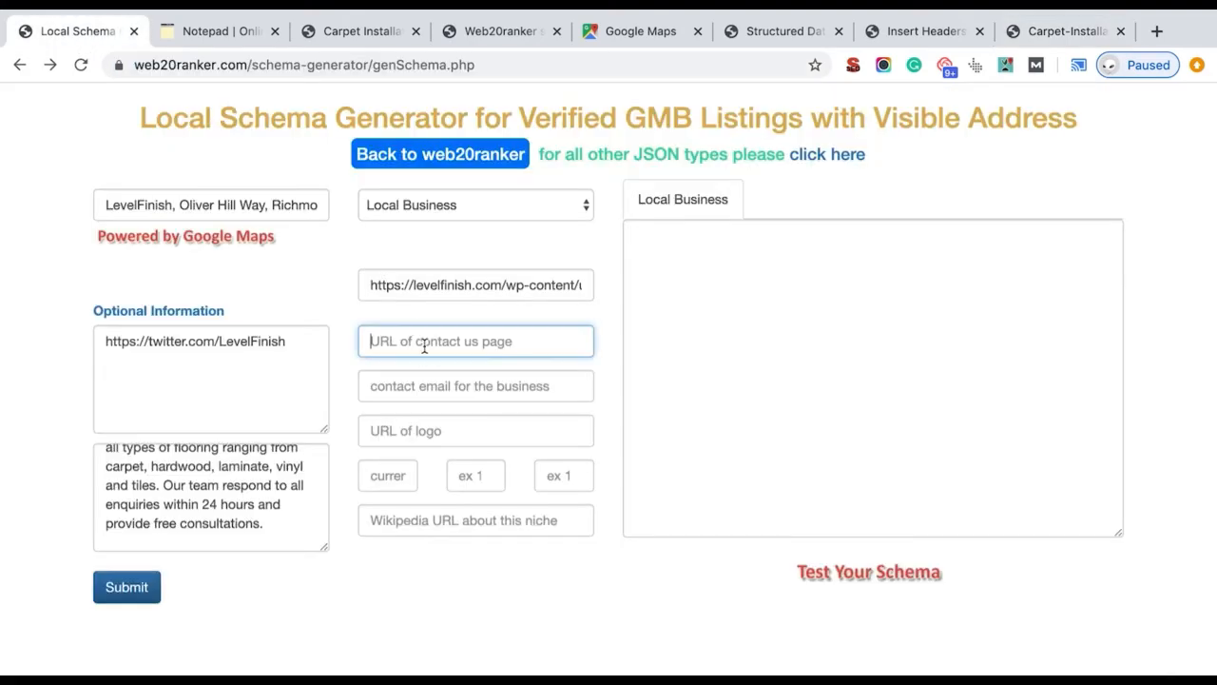
pyautogui.click(357, 32)
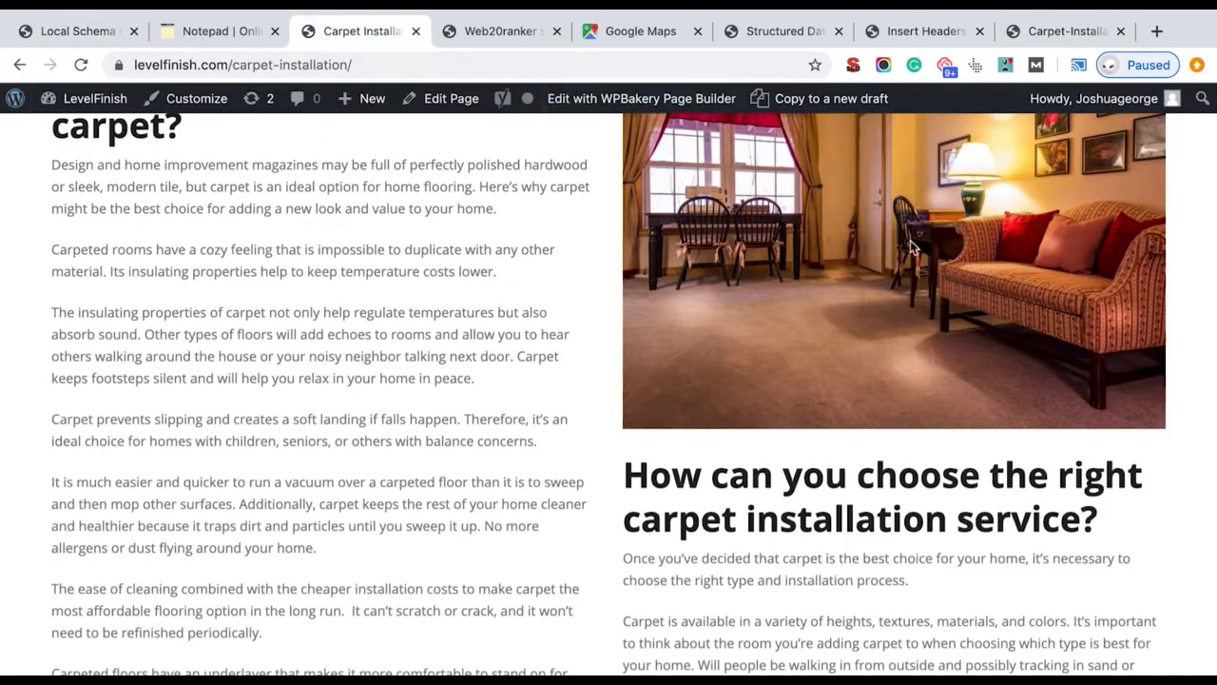
pyautogui.hotkey('ctrl', 'r')
pyautogui.click(1071, 161)
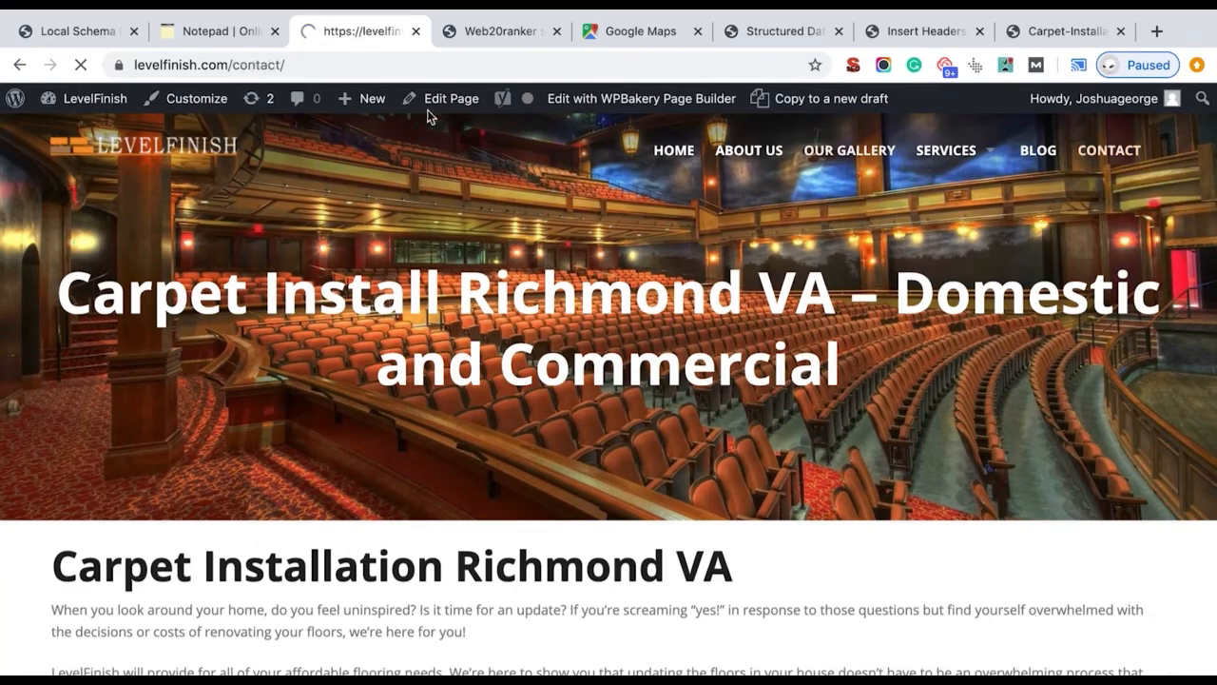
pyautogui.click(278, 65)
pyautogui.hotkey('ctrl', 'c')
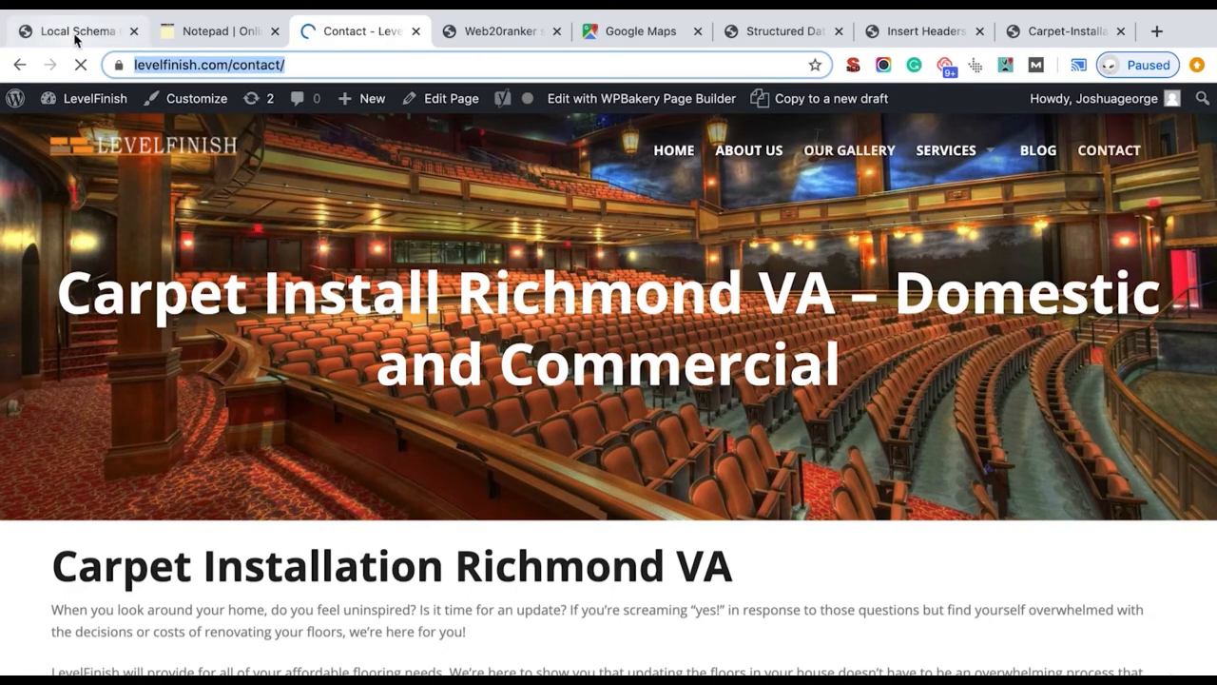
pyautogui.click(72, 30)
pyautogui.hotkey('ctrl', 'v')
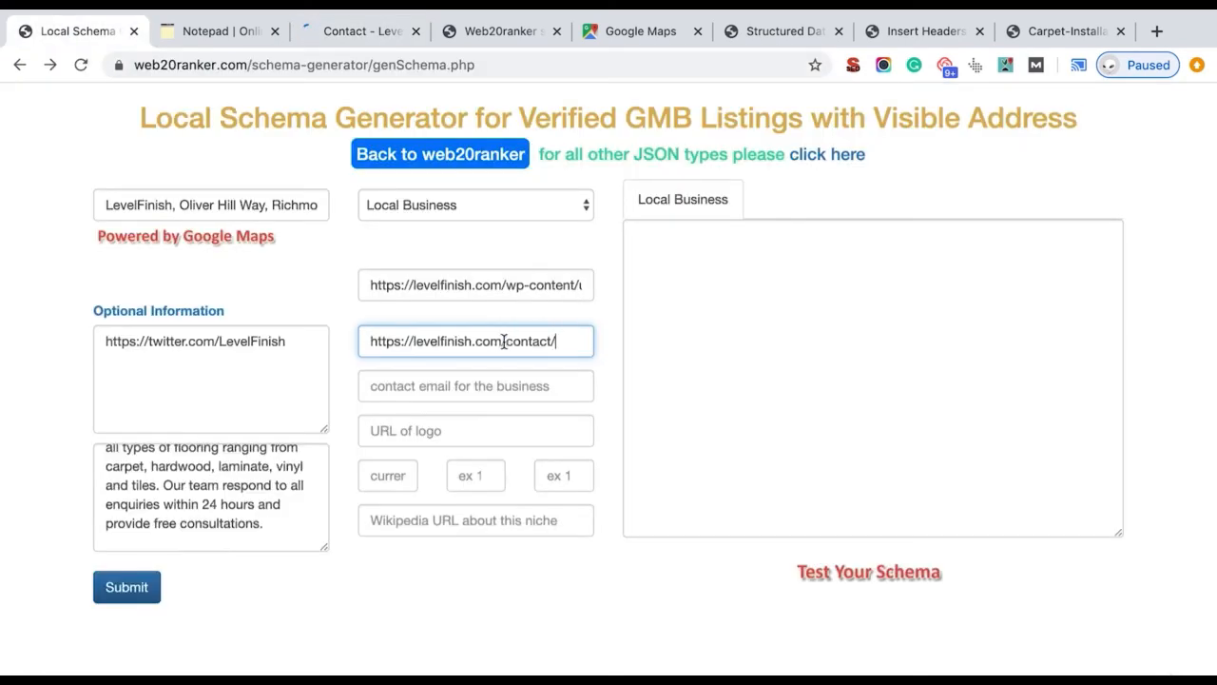
# Copy the business e-mail from the LevelFinish Contact page footer into the schema generator's contact email
pyautogui.click(484, 384)
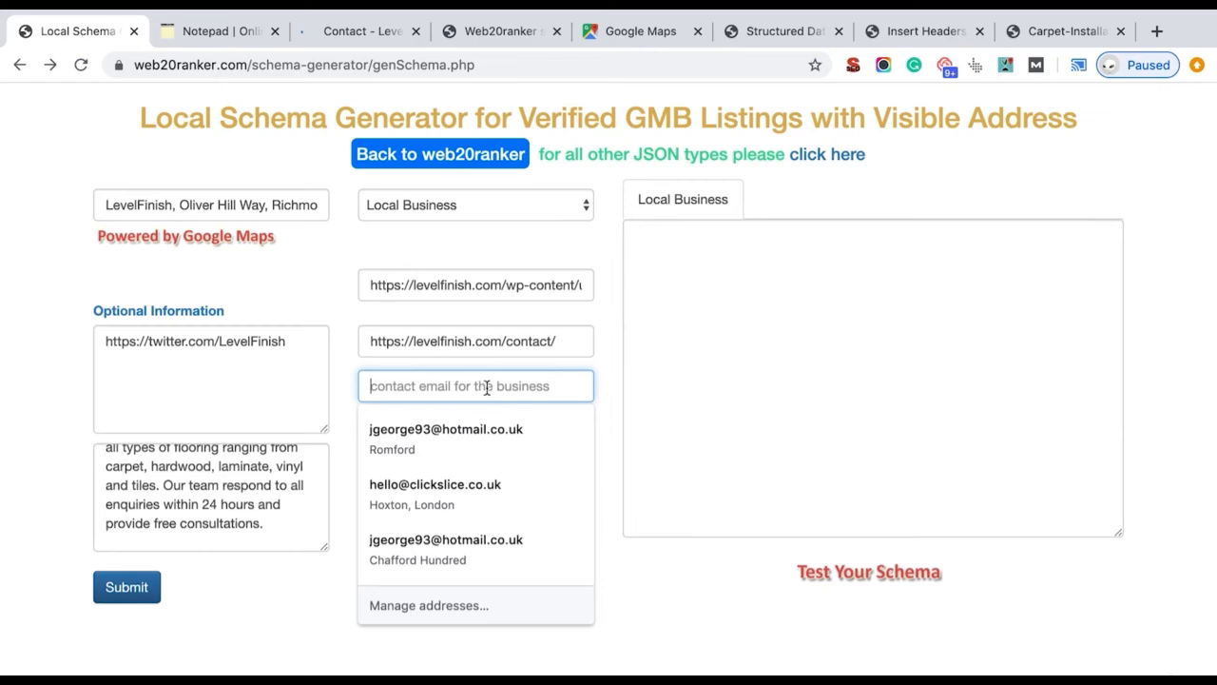
pyautogui.click(215, 32)
pyautogui.click(348, 33)
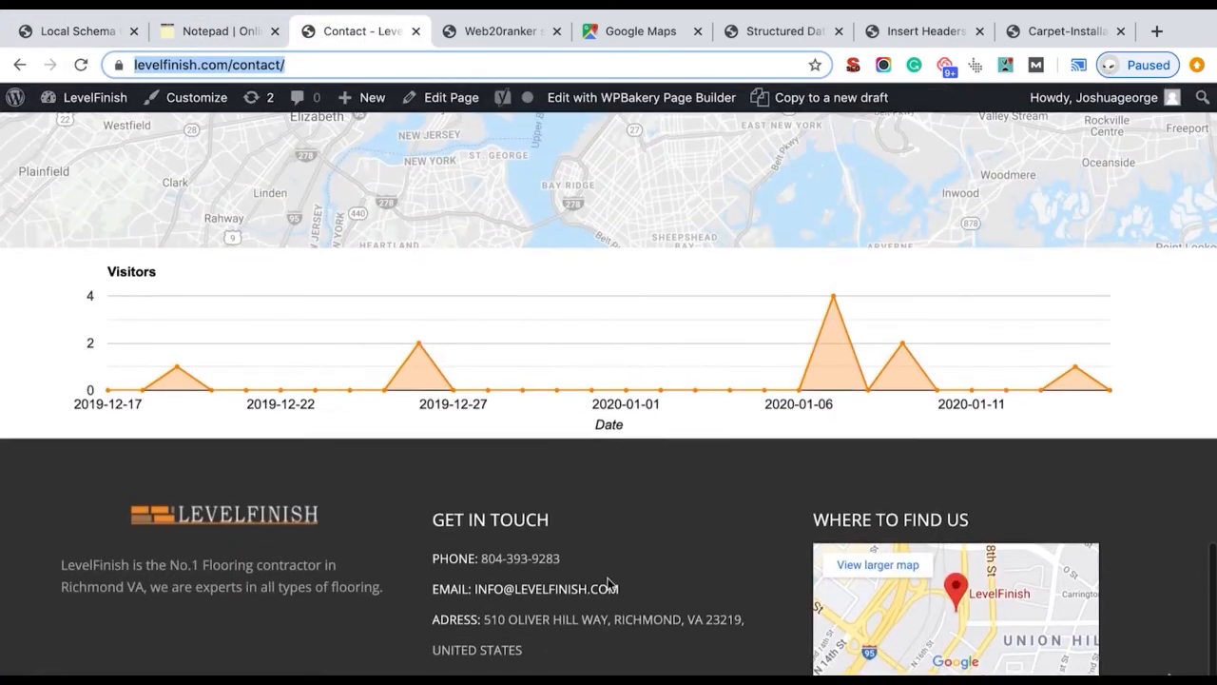
pyautogui.moveTo(630, 592); pyautogui.dragTo(483, 589)
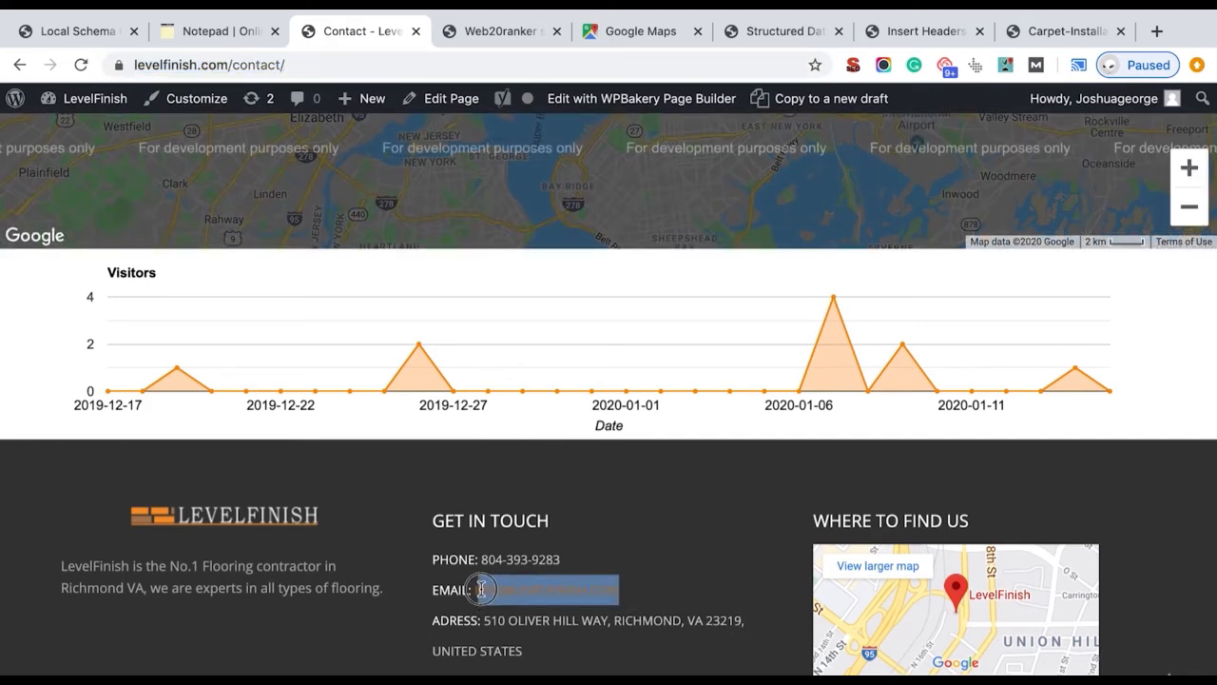
pyautogui.click(82, 33)
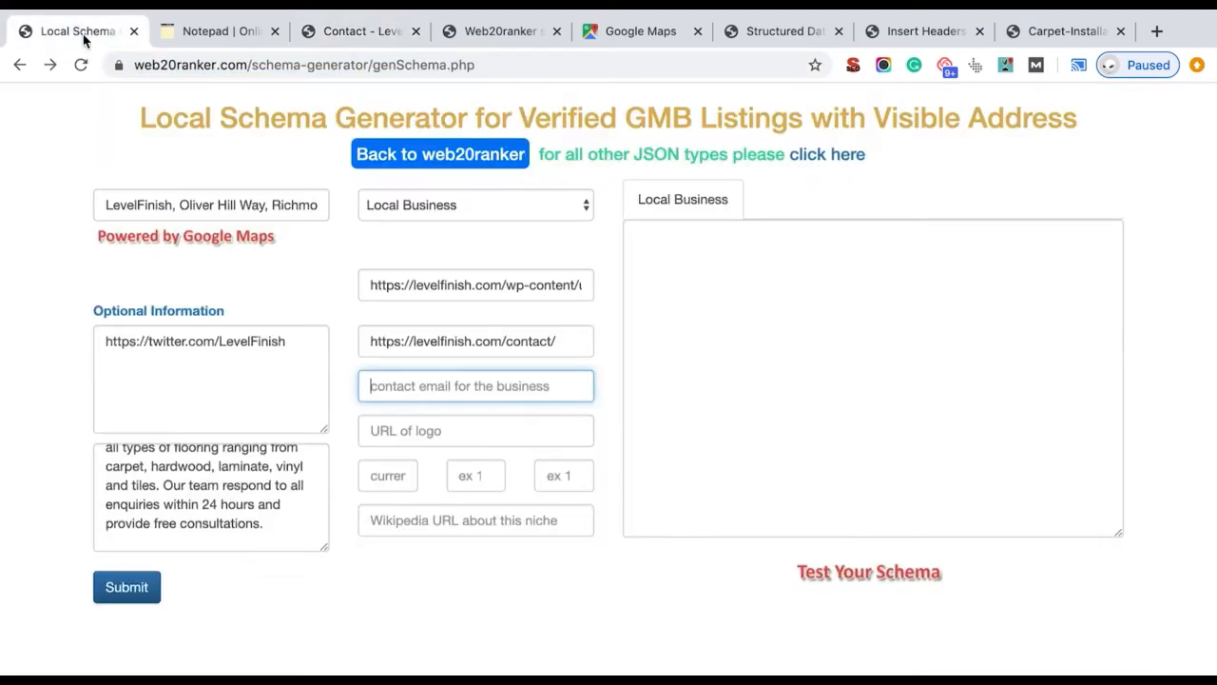
pyautogui.hotkey('ctrl', 'v')
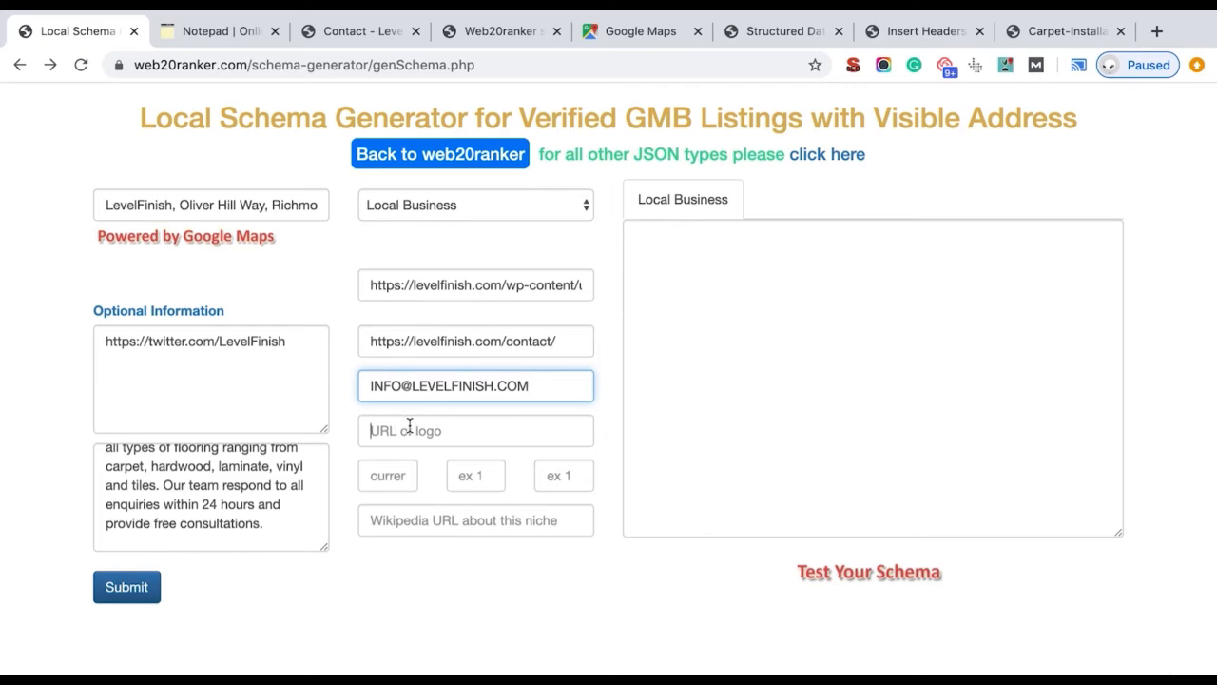
# Copy the image address of the LevelFinish header logo from the Contact page and enter it as the schema's logo URL
pyautogui.click(1061, 31)
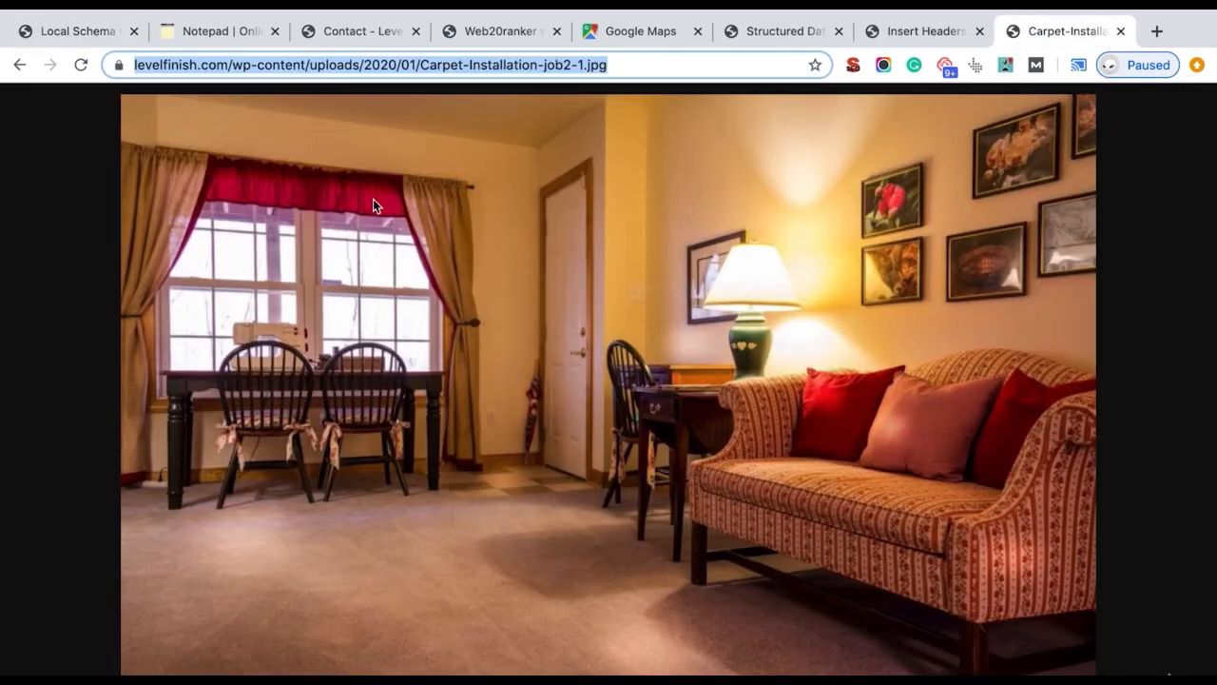
pyautogui.click(466, 33)
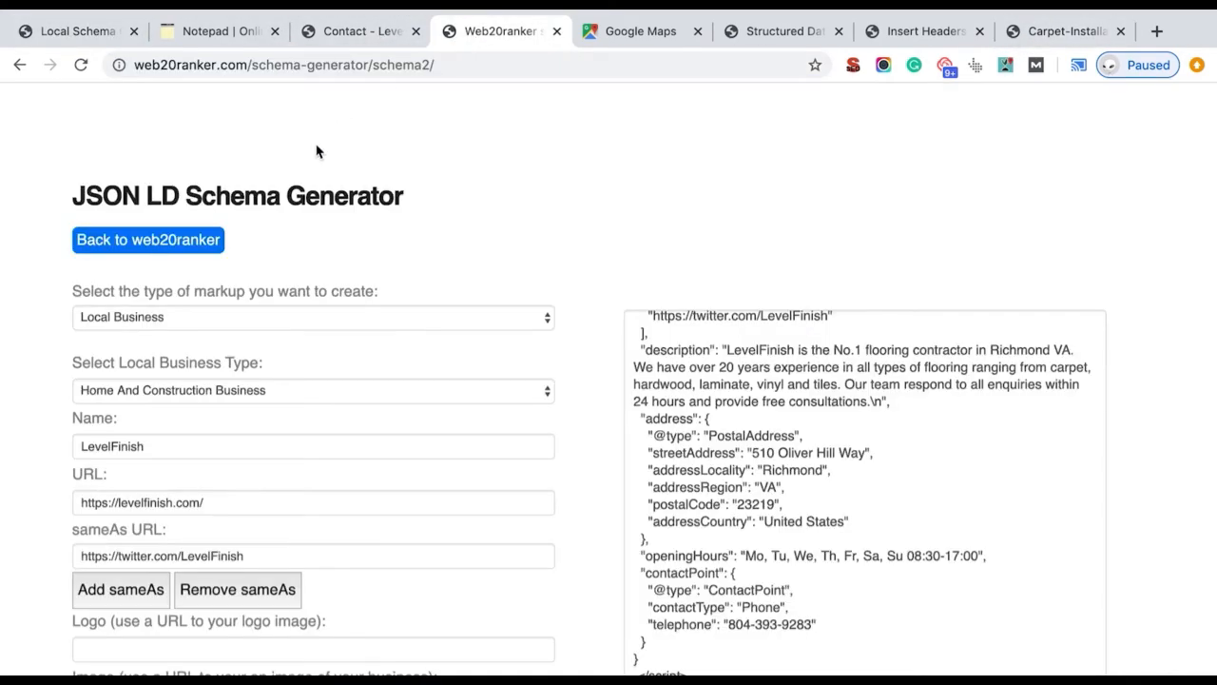
pyautogui.click(350, 34)
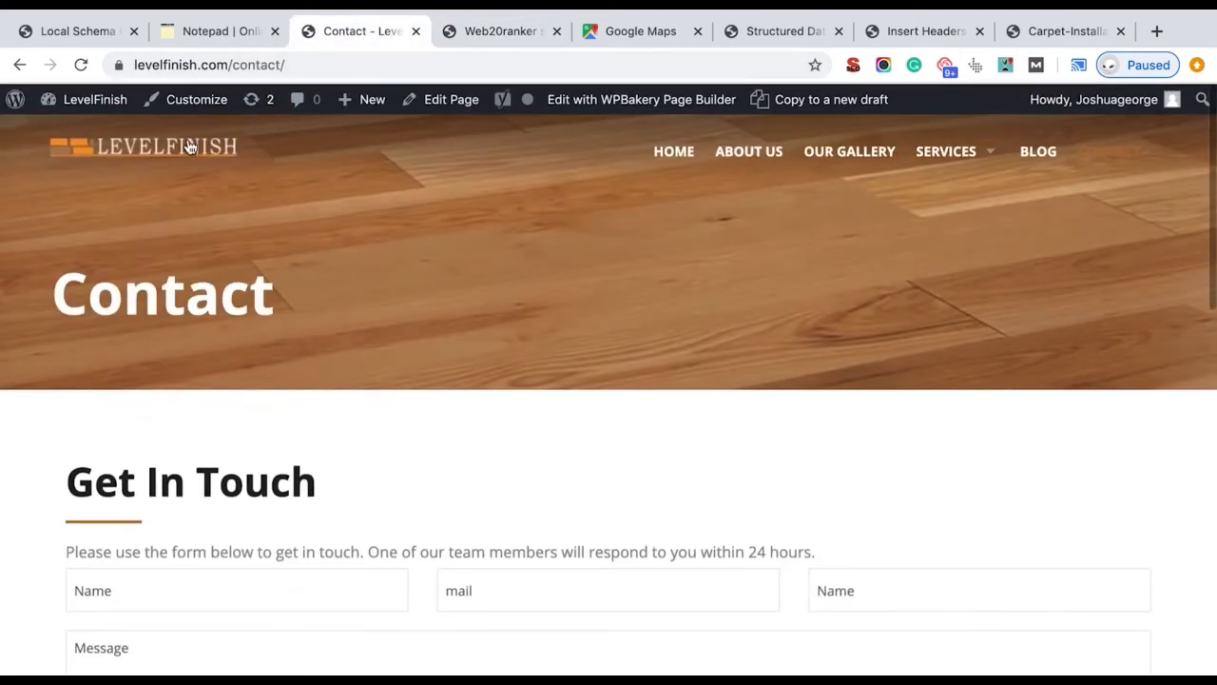
pyautogui.rightClick(164, 141)
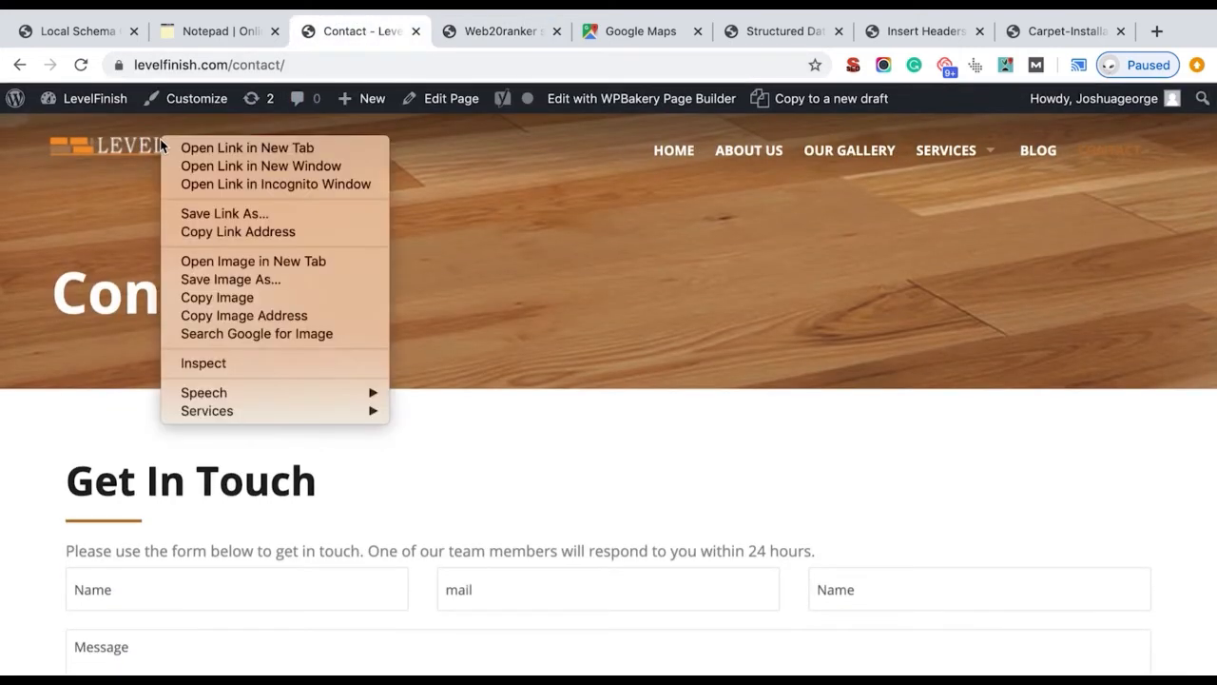
pyautogui.click(249, 314)
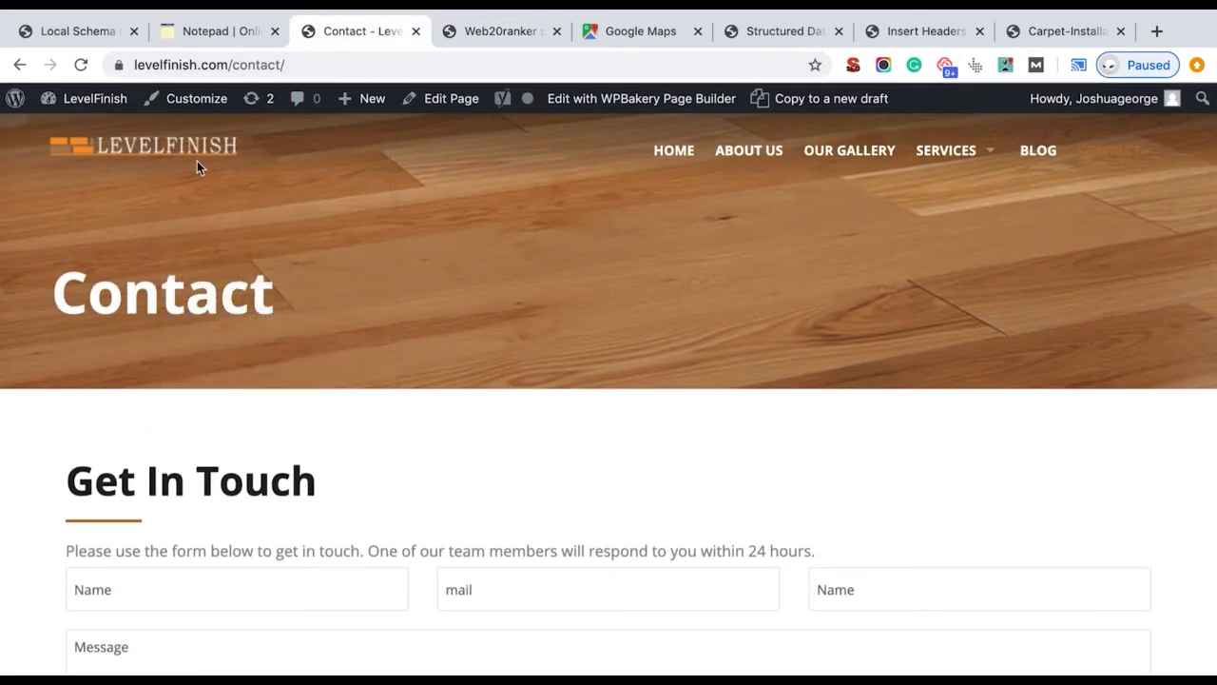
pyautogui.click(78, 32)
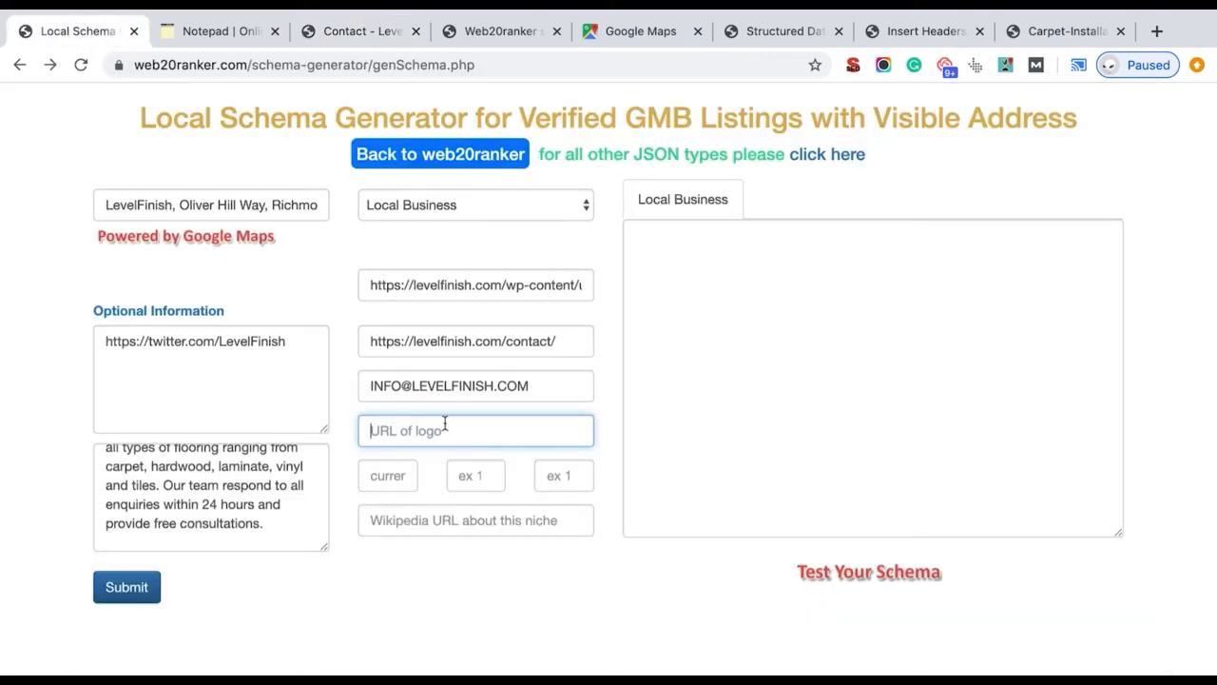
pyautogui.hotkey('ctrl', 'v')
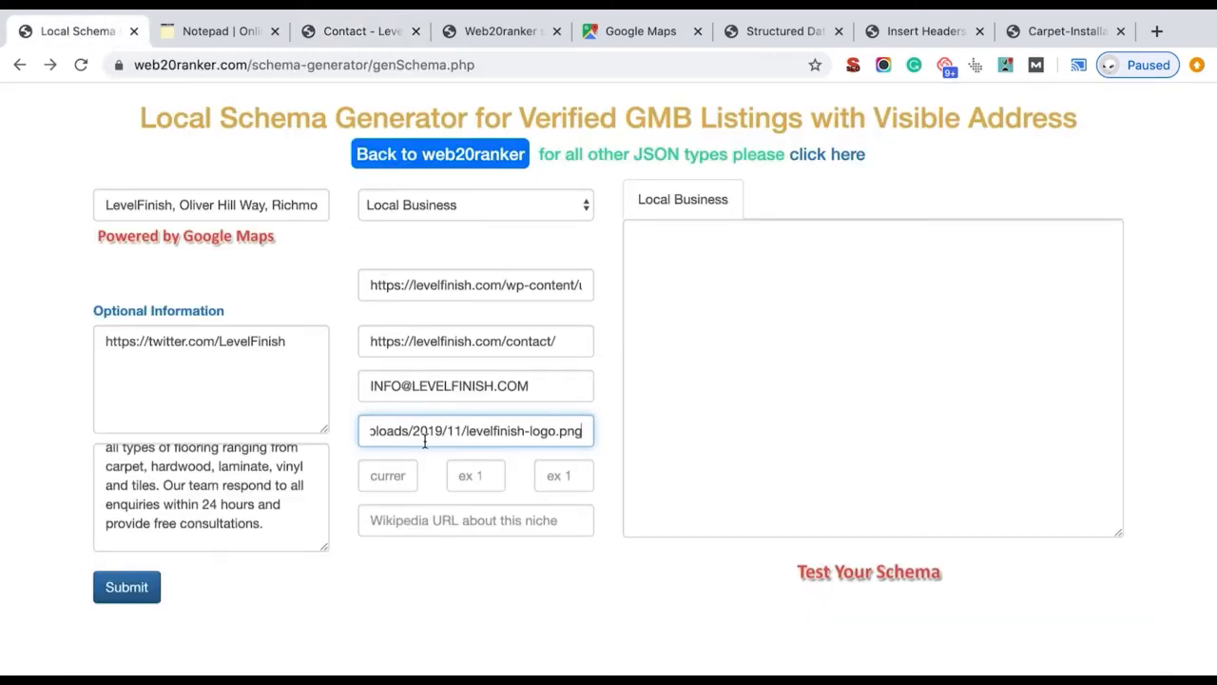
# Set the schema's currency to $, the lowest service price to 10 and the highest to 100
pyautogui.click(390, 475)
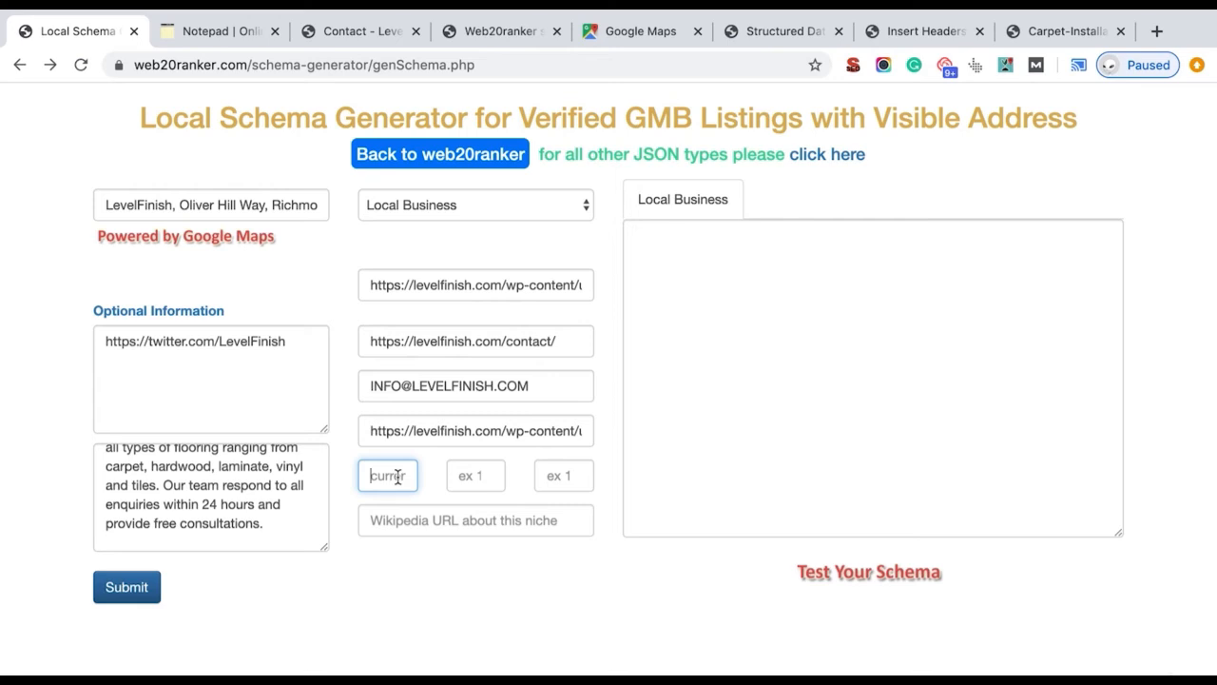
pyautogui.write('$')
pyautogui.click(480, 478)
pyautogui.click(549, 475)
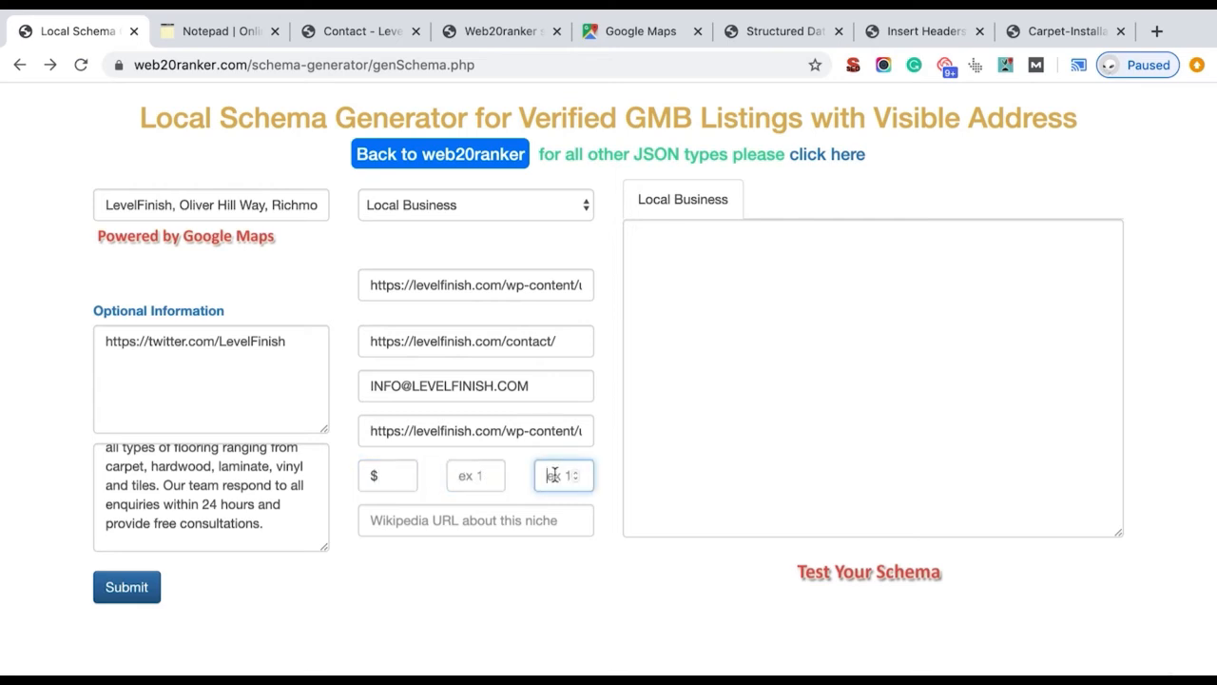
pyautogui.click(471, 476)
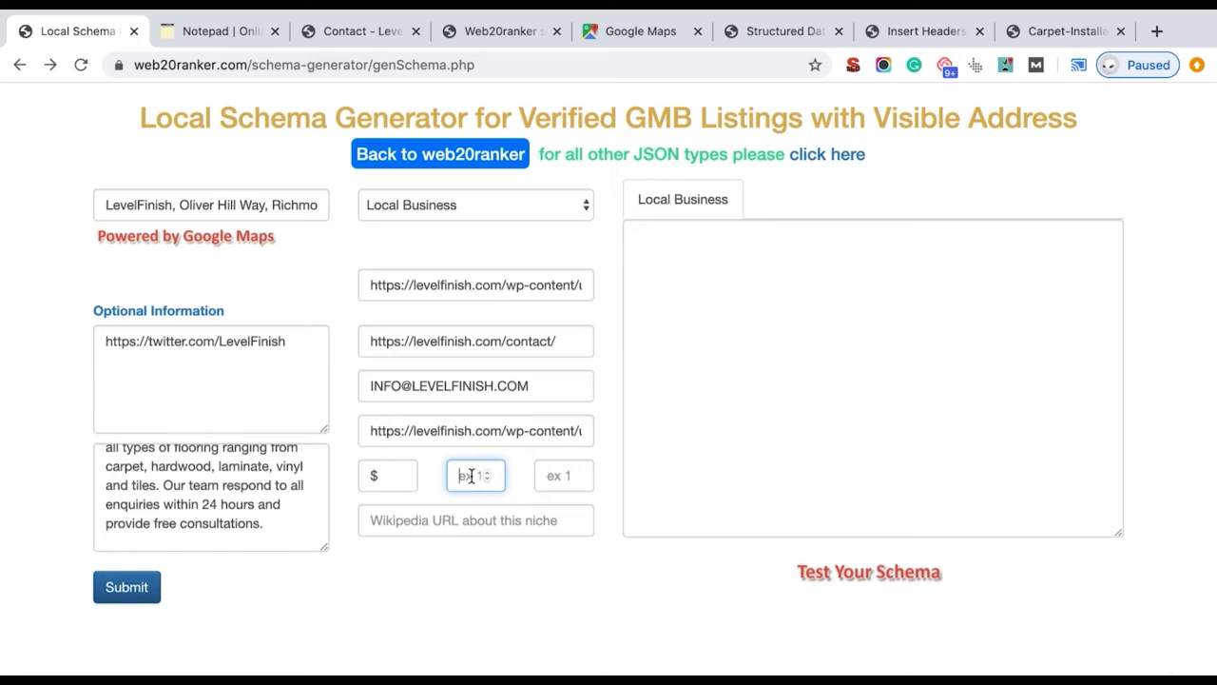
pyautogui.click(566, 473)
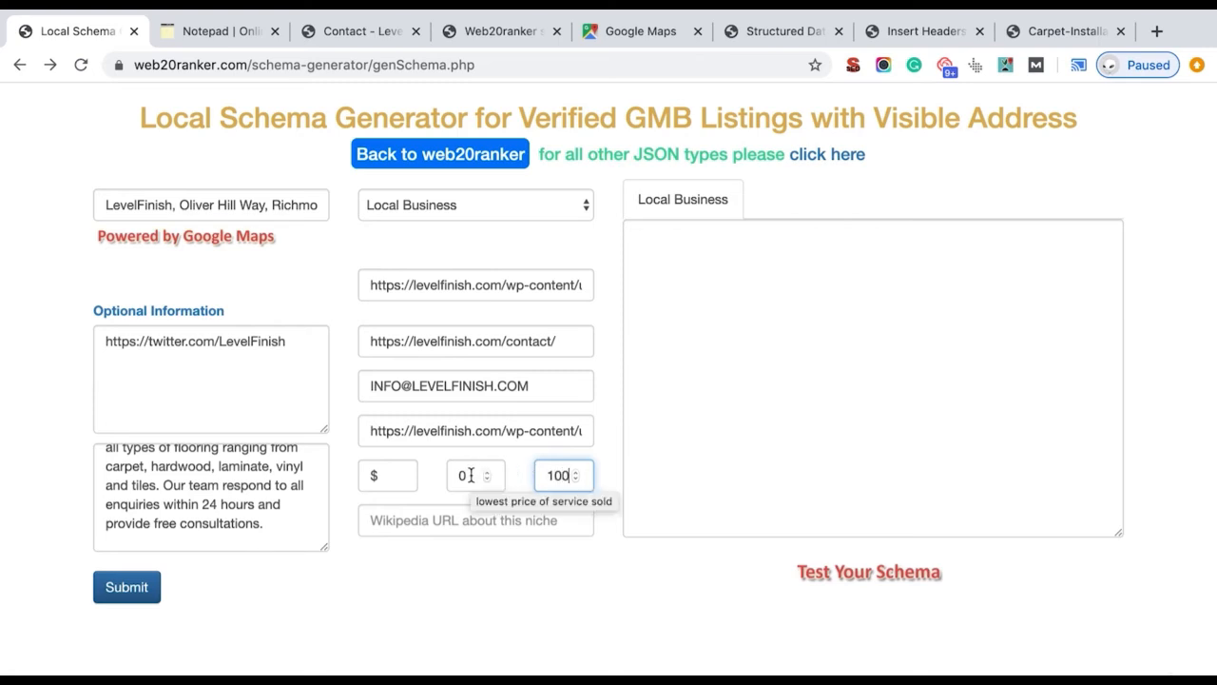
pyautogui.moveTo(470, 475); pyautogui.dragTo(442, 482)
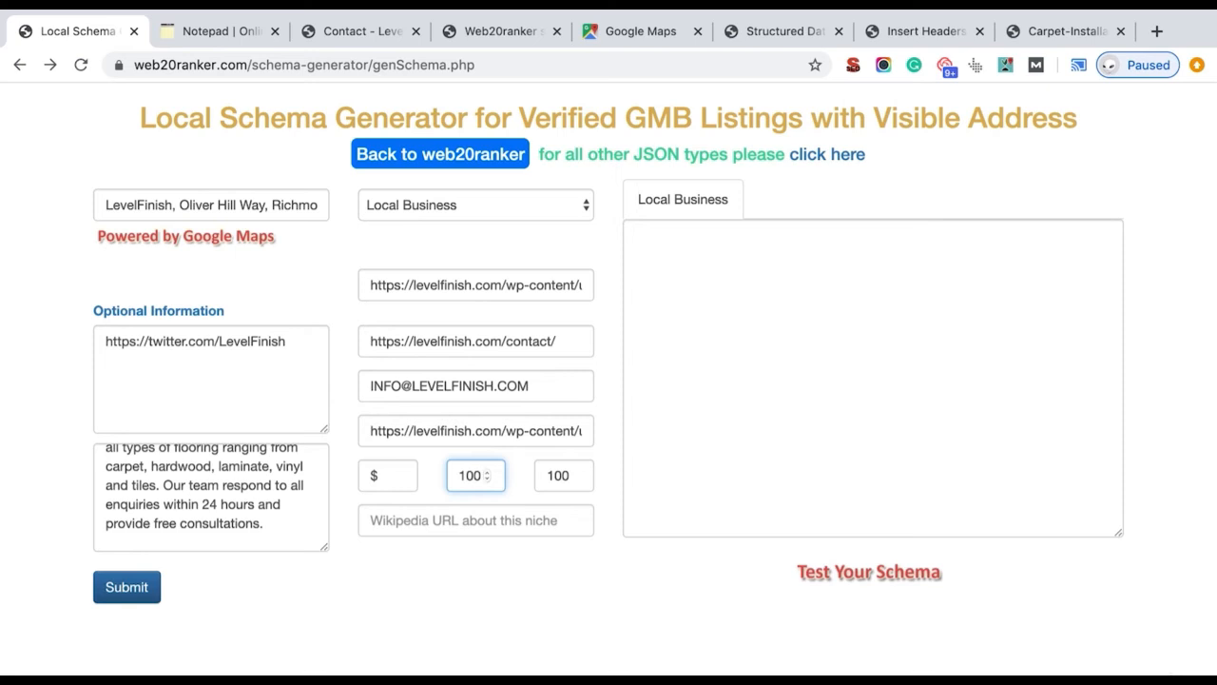
pyautogui.click(553, 480)
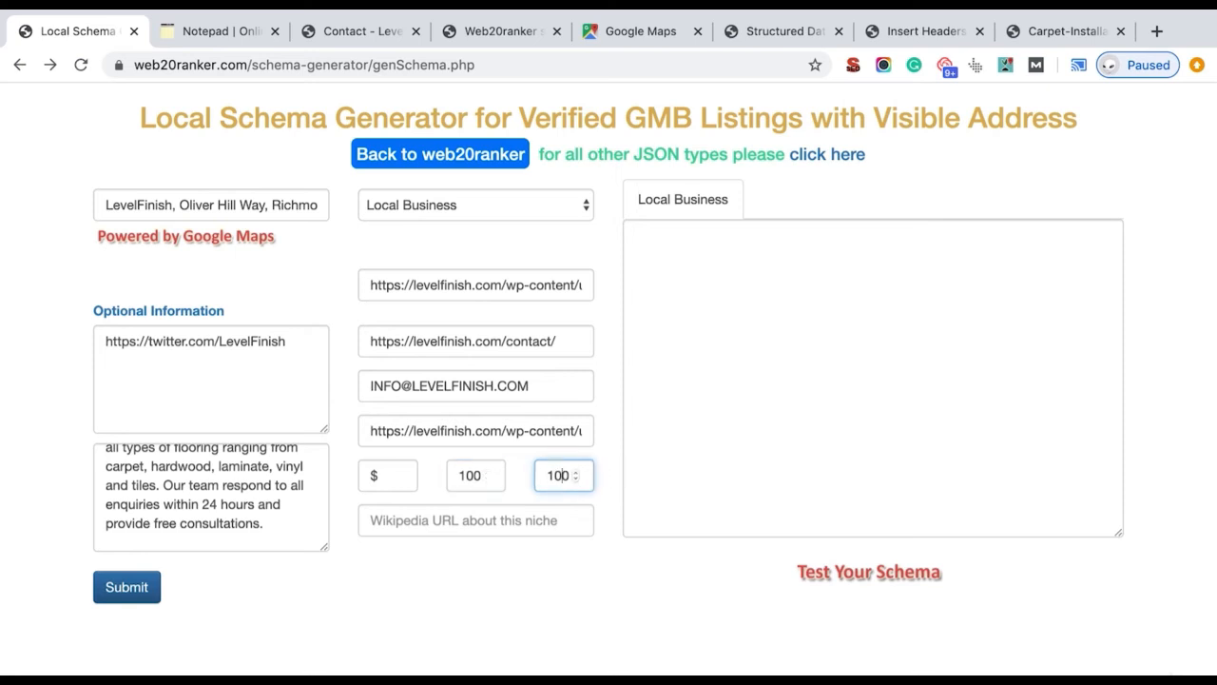
pyautogui.click(456, 476)
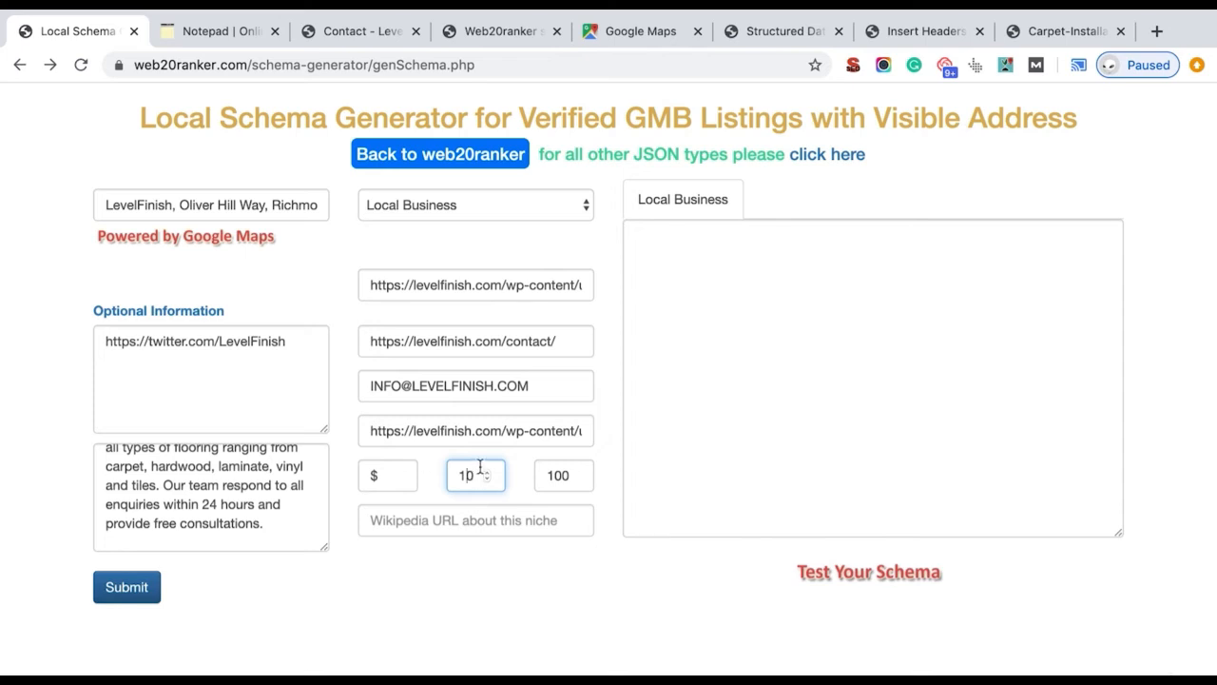
pyautogui.click(550, 476)
pyautogui.click(543, 566)
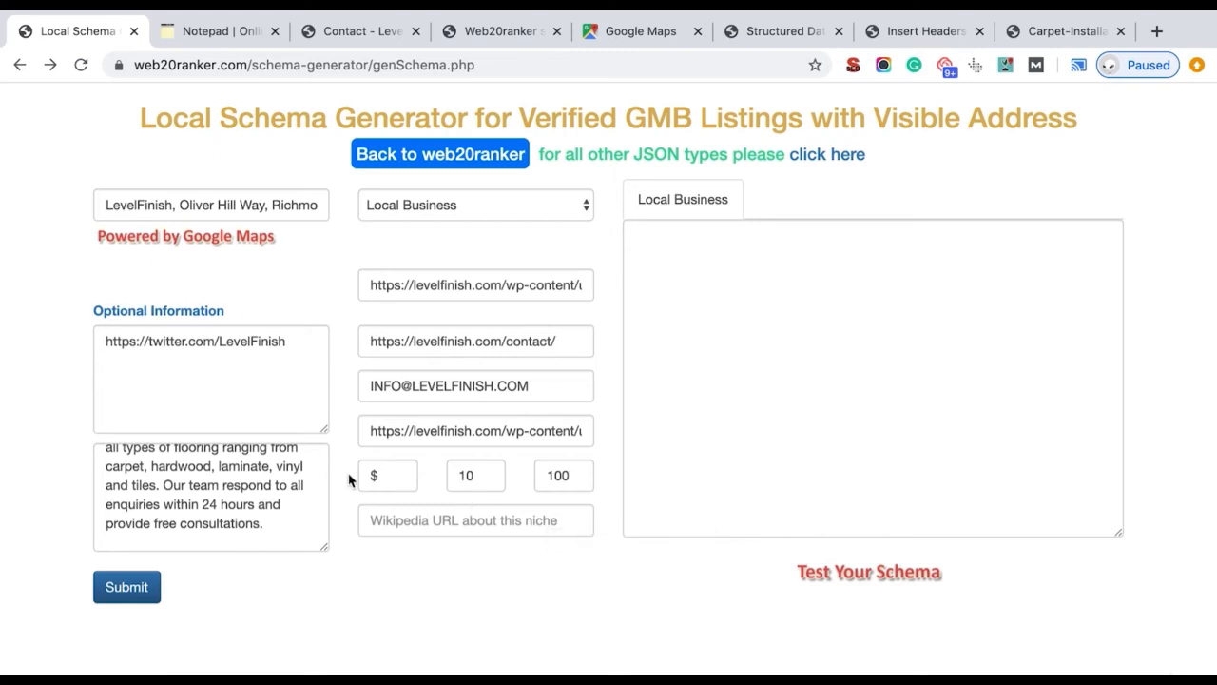
# Search Google for "flooring contractor wikpedia" and open the Flooring article on Wikipedia
pyautogui.click(345, 36)
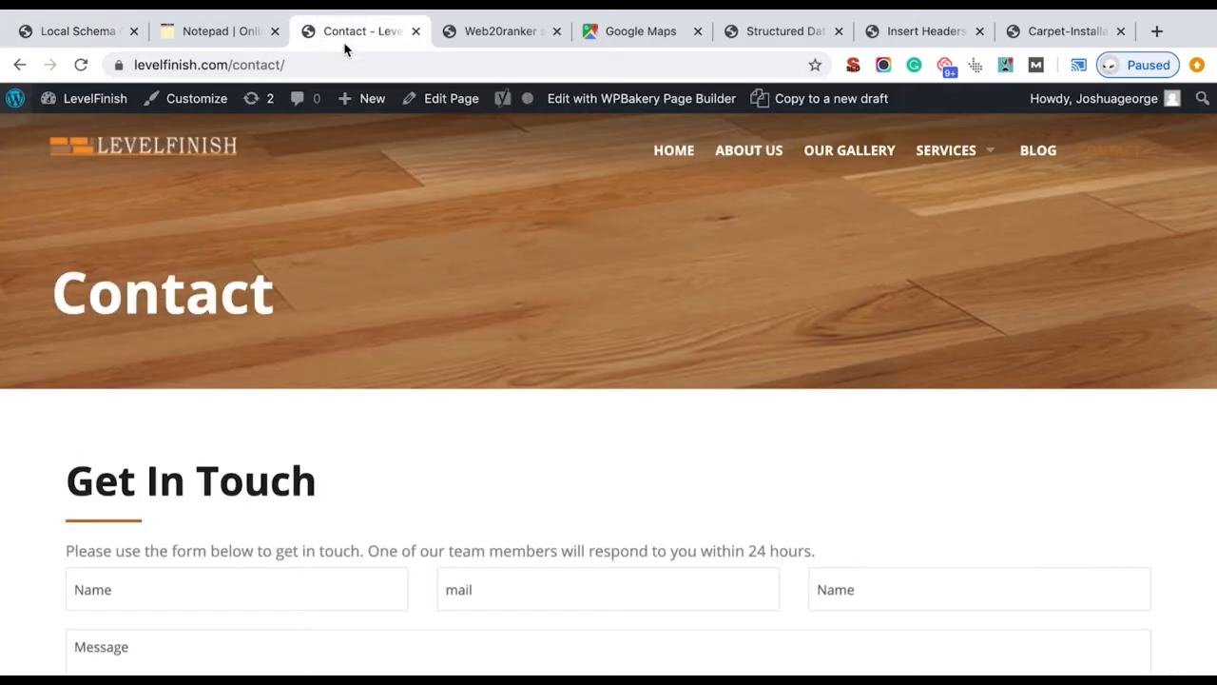
pyautogui.click(341, 65)
pyautogui.write('flooring contracto')
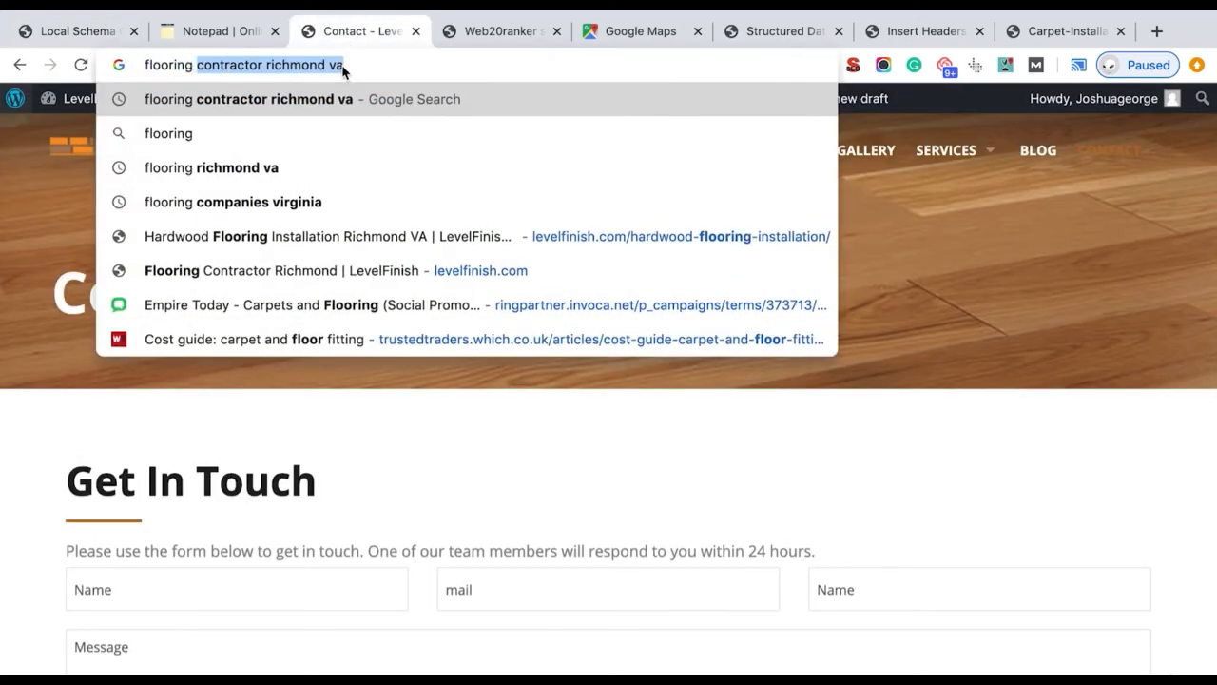
pyautogui.write('r wik')
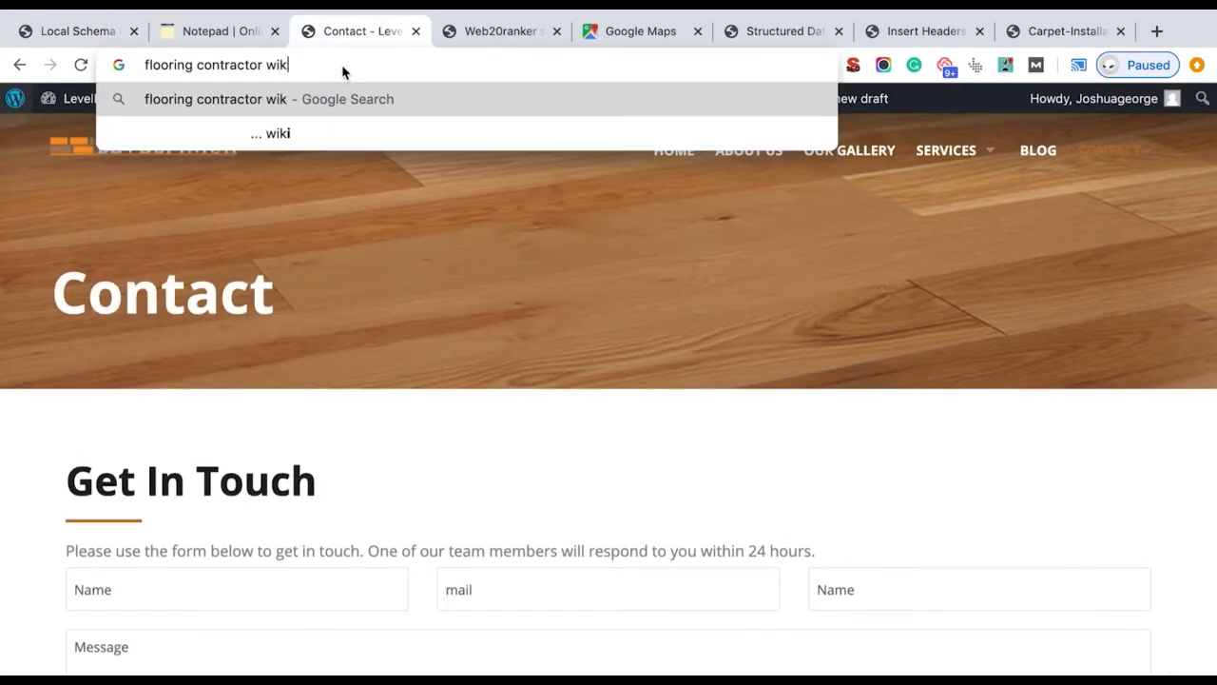
pyautogui.write('pedia')
pyautogui.press('Return')
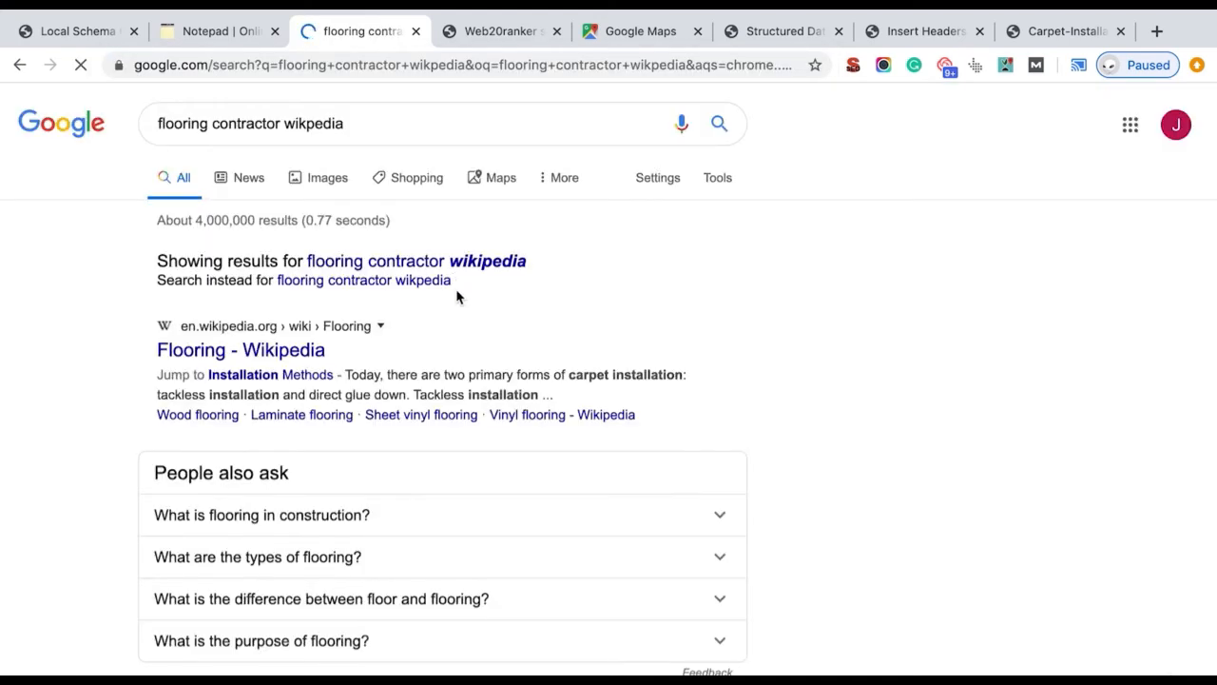
pyautogui.scroll(-3, 457, 587)
pyautogui.scroll(3, 456, 587)
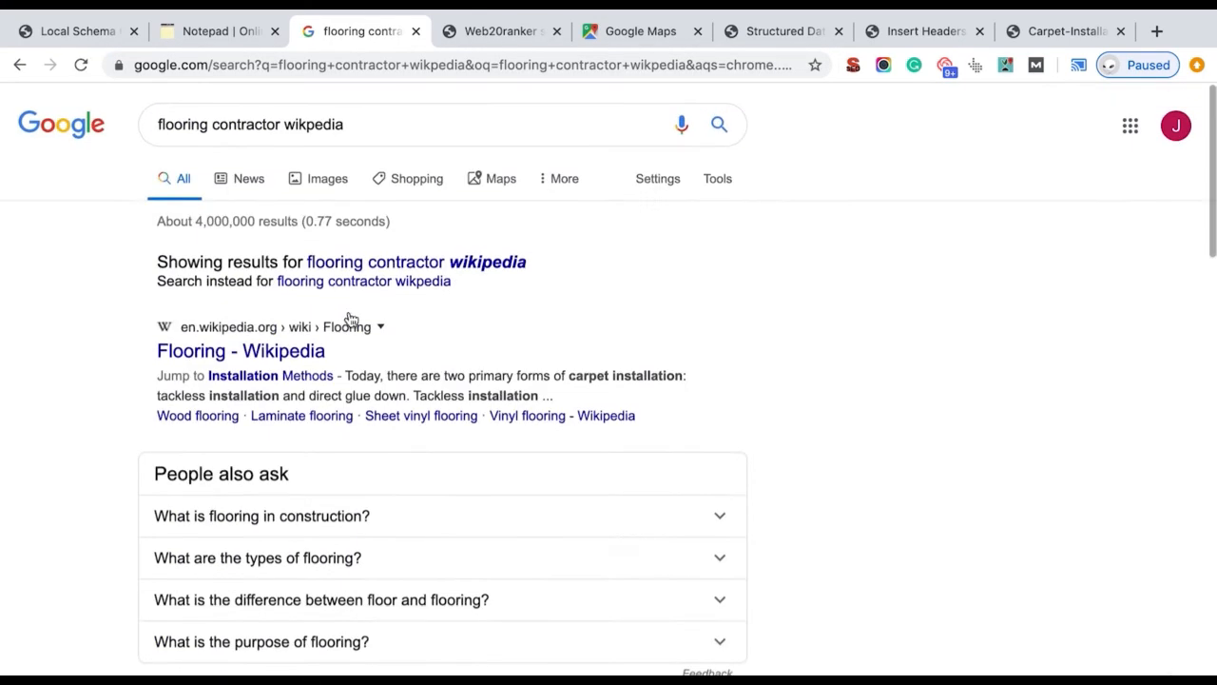
pyautogui.click(283, 354)
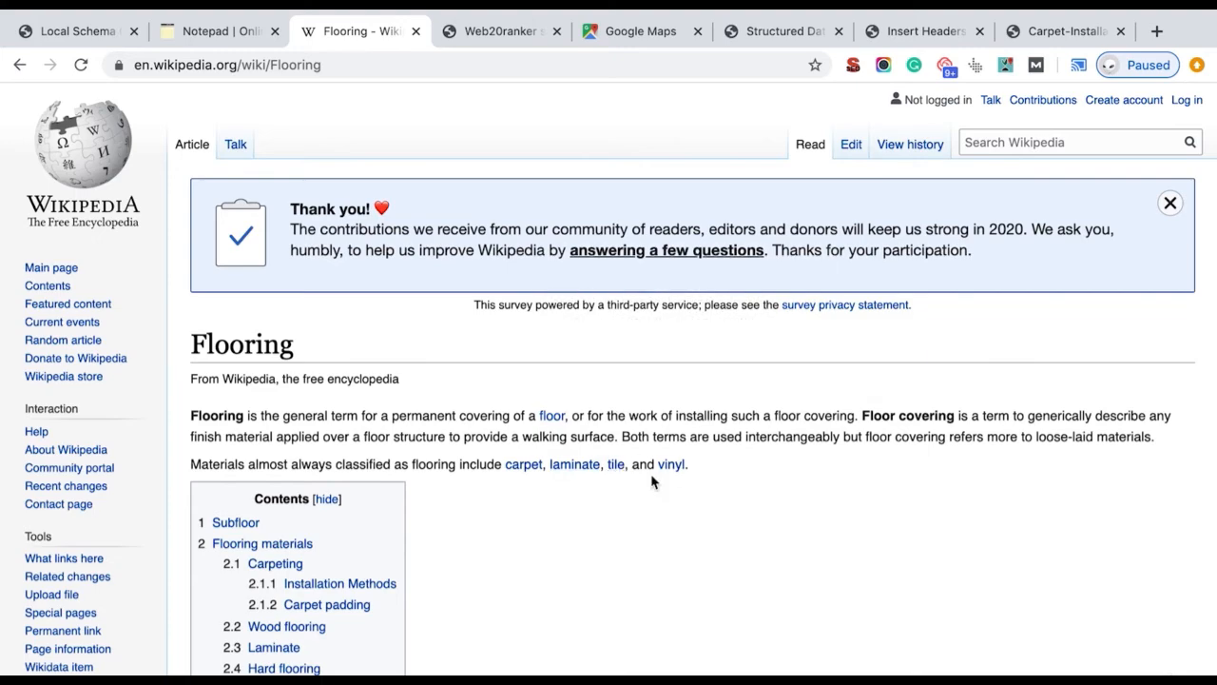
pyautogui.scroll(-6, 651, 482)
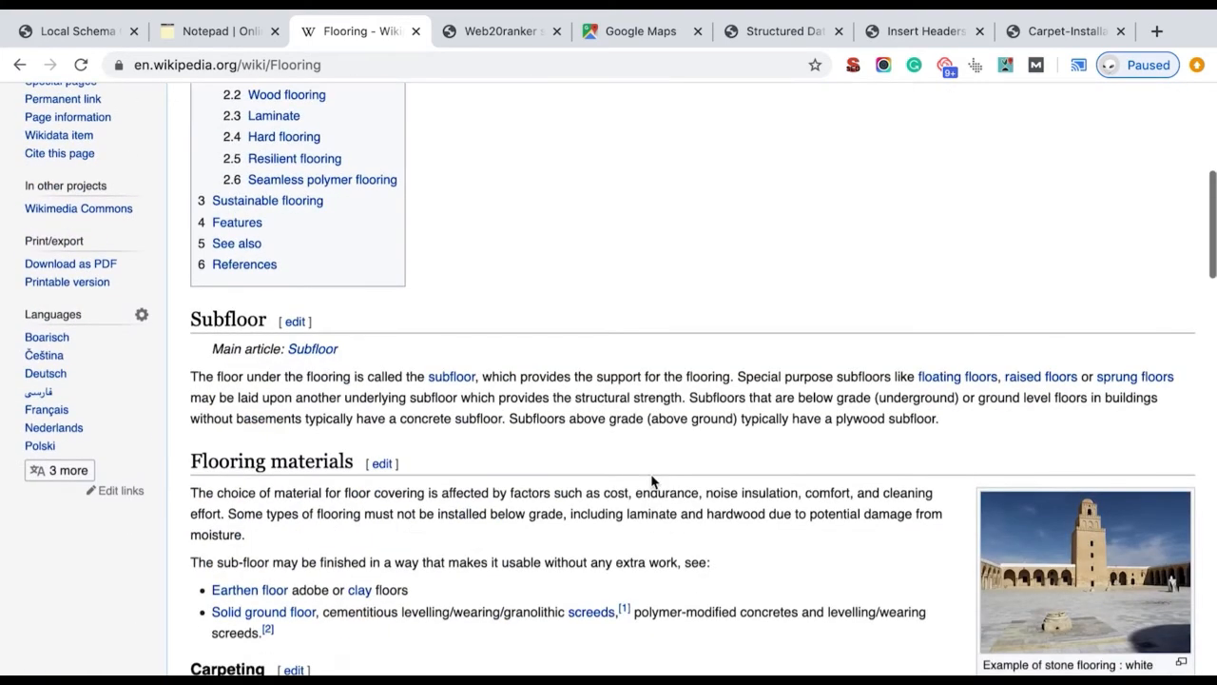
pyautogui.scroll(6, 652, 482)
pyautogui.click(313, 67)
pyautogui.press('super+c')
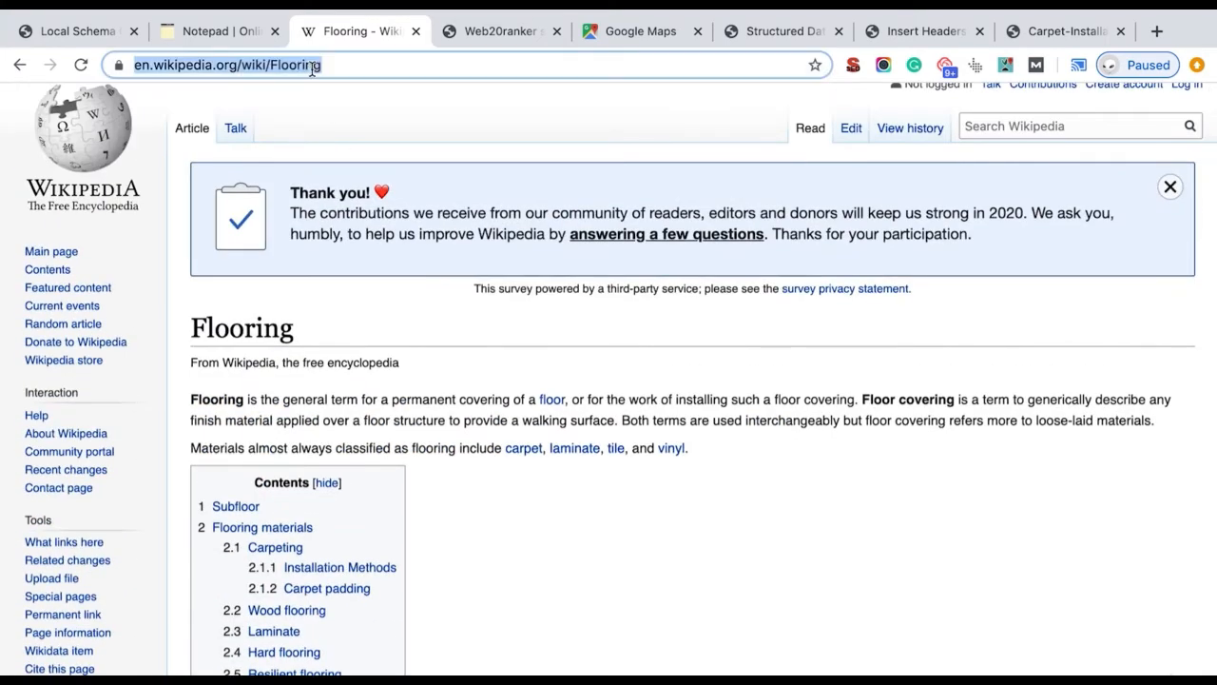
pyautogui.click(64, 34)
pyautogui.click(409, 515)
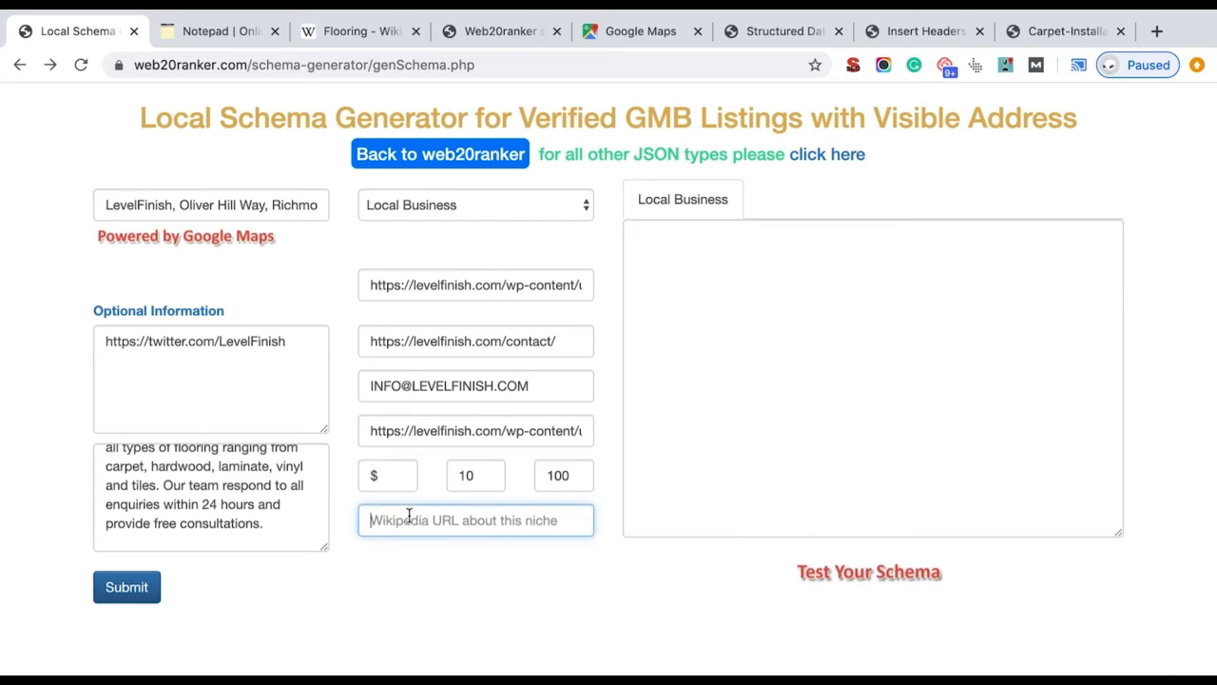
pyautogui.press('super+v')
pyautogui.click(133, 587)
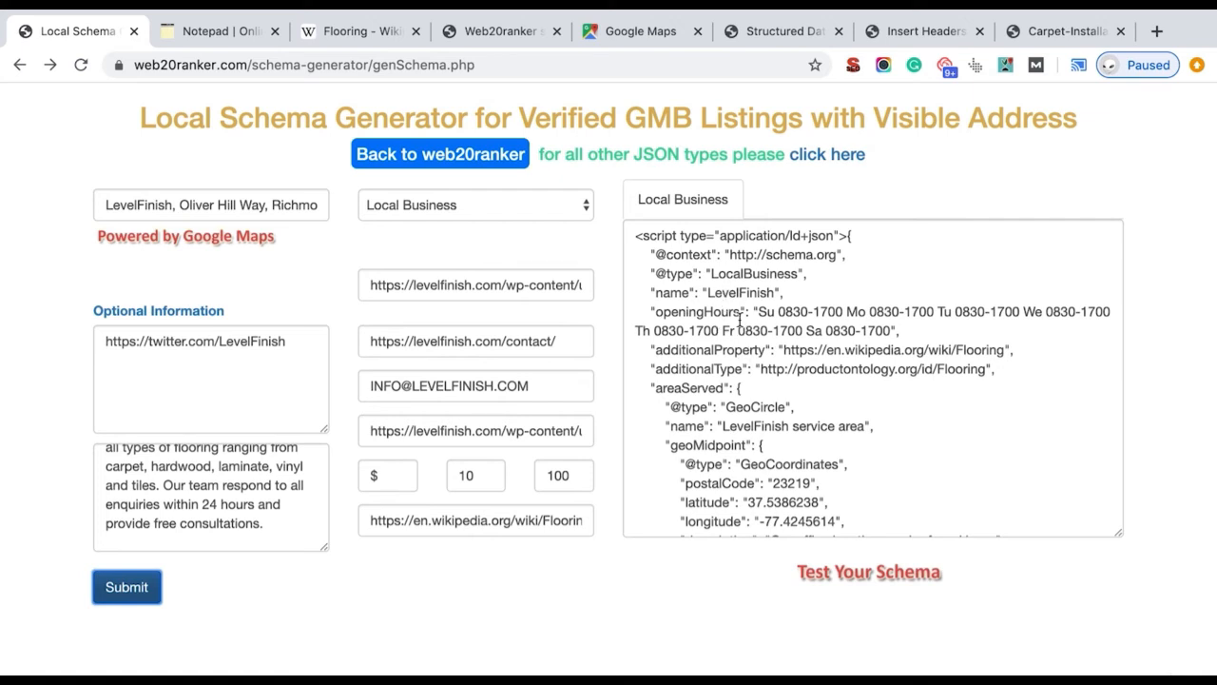
# Review the generated Local Business markup, including its opening hours, service area and geo coordinates
pyautogui.scroll(-2, 705, 376)
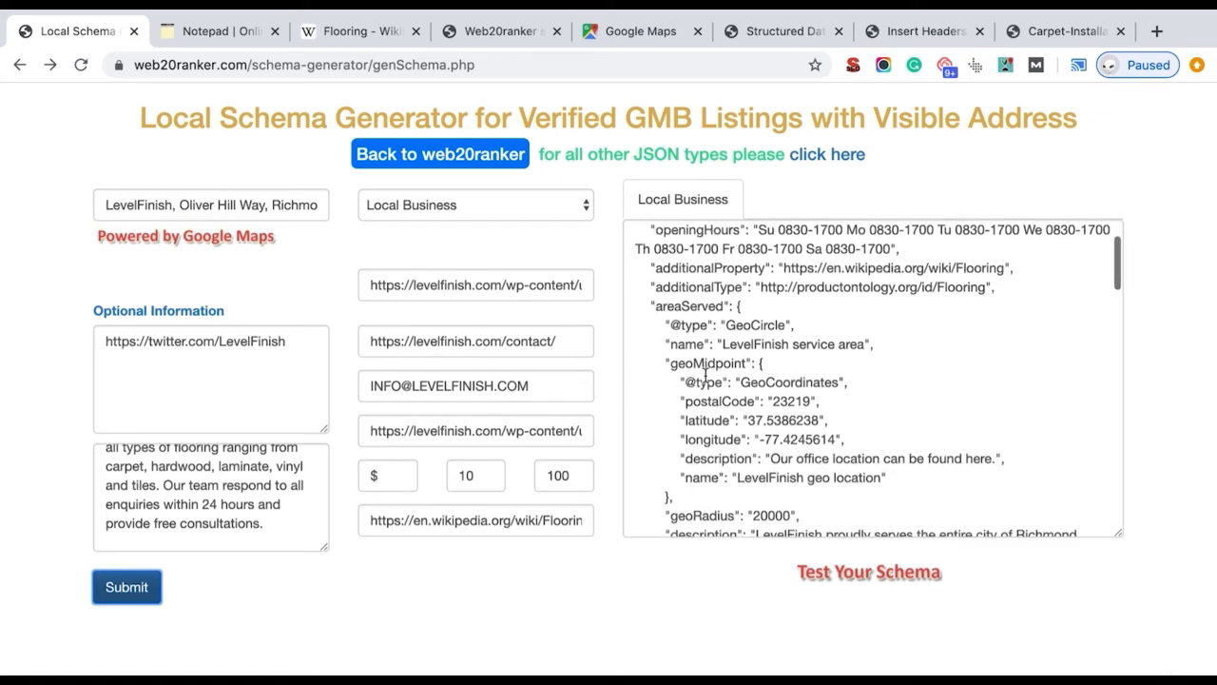
pyautogui.scroll(3, 705, 376)
pyautogui.scroll(-3, 706, 376)
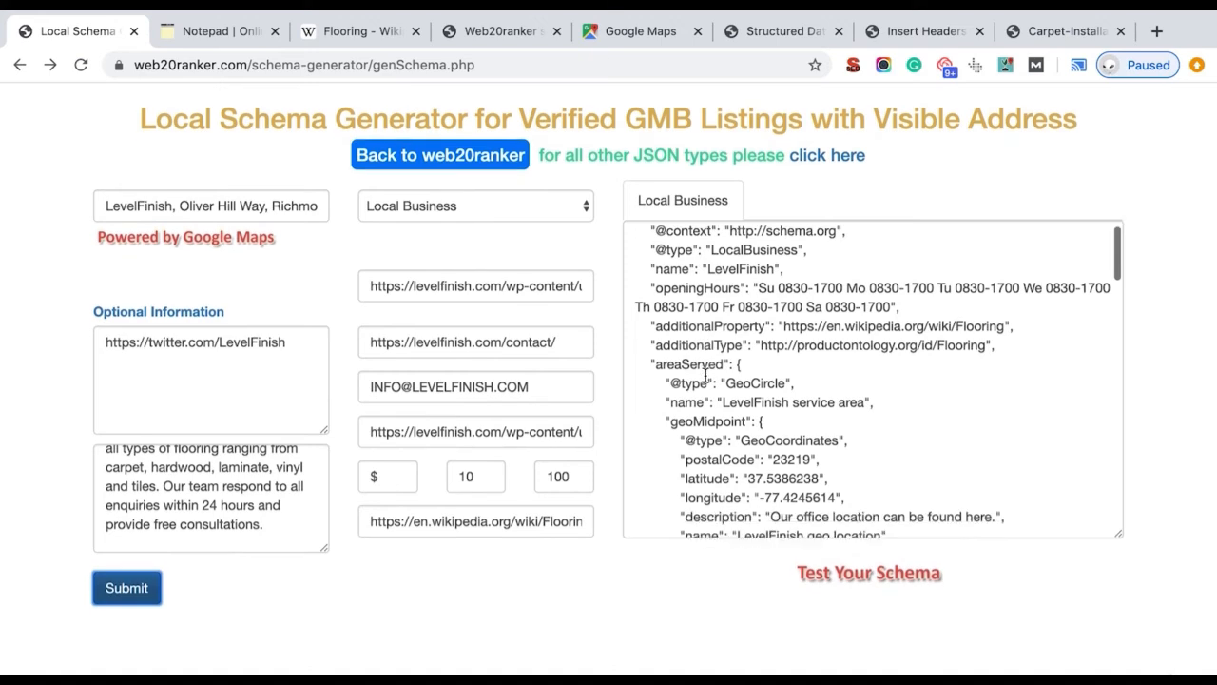
pyautogui.scroll(3, 706, 376)
pyautogui.scroll(-3, 706, 376)
pyautogui.scroll(3, 705, 376)
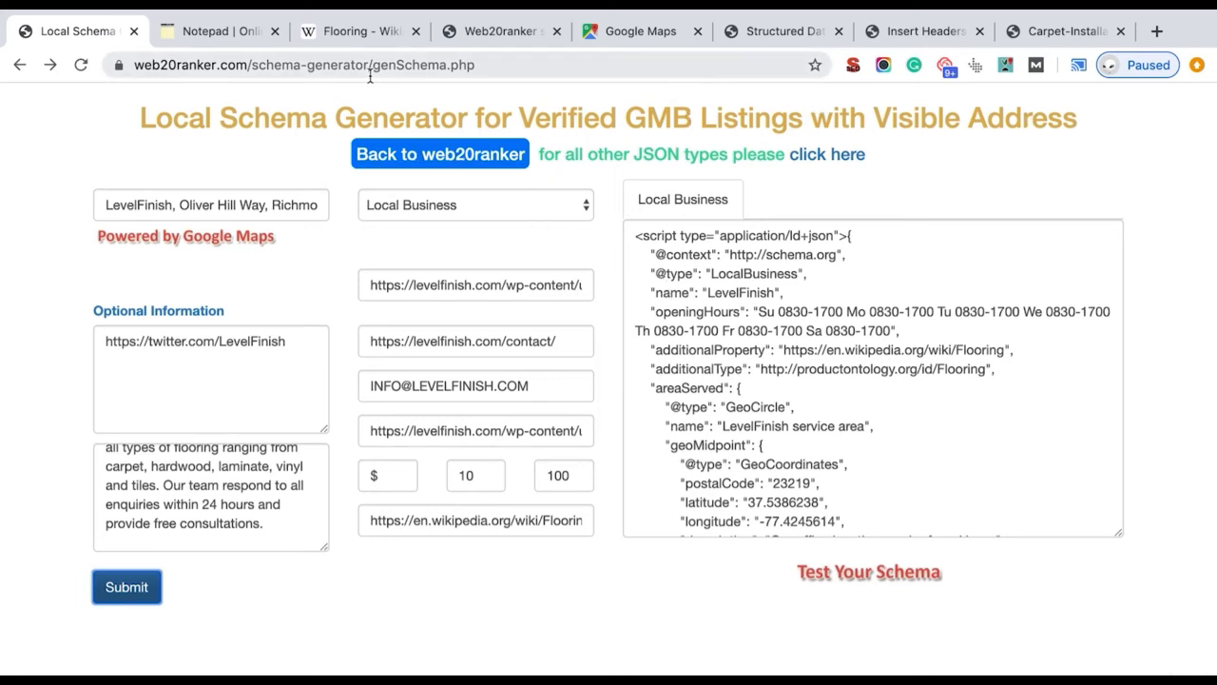
# Go to the JSON LD Schema Generator form and examine its latitude, longitude and map fields for comparison
pyautogui.click(816, 156)
pyautogui.scroll(-9, 243, 244)
pyautogui.scroll(3, 243, 244)
pyautogui.scroll(-2, 244, 245)
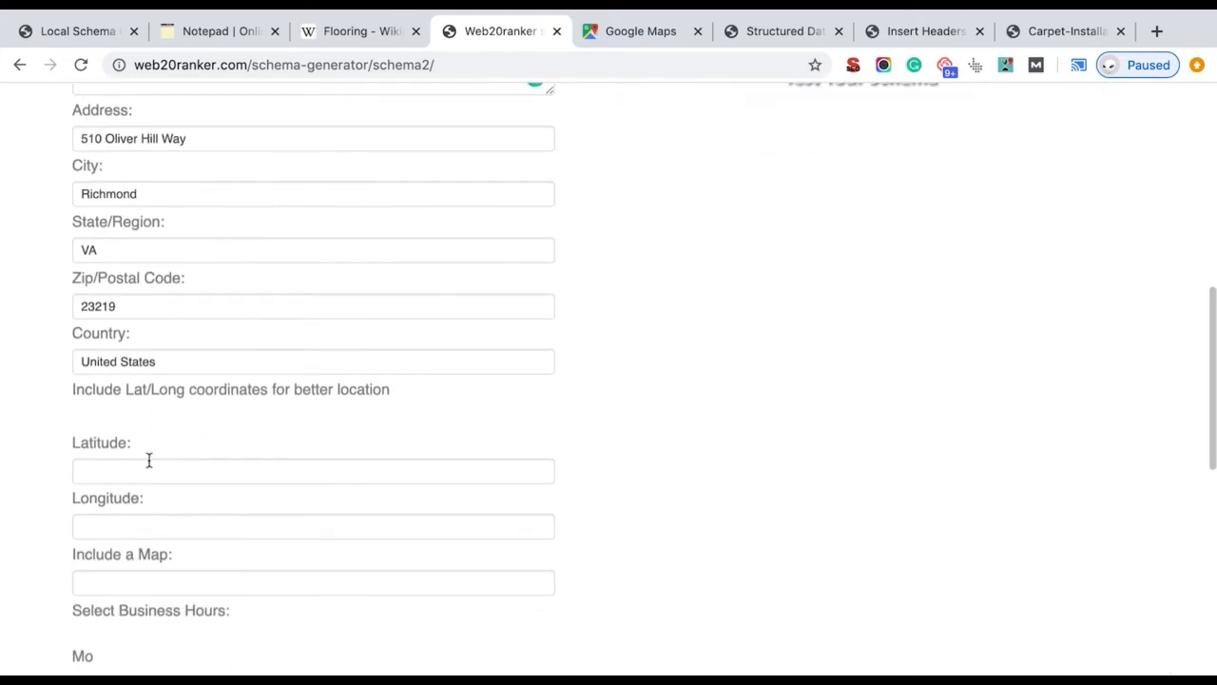
pyautogui.click(137, 522)
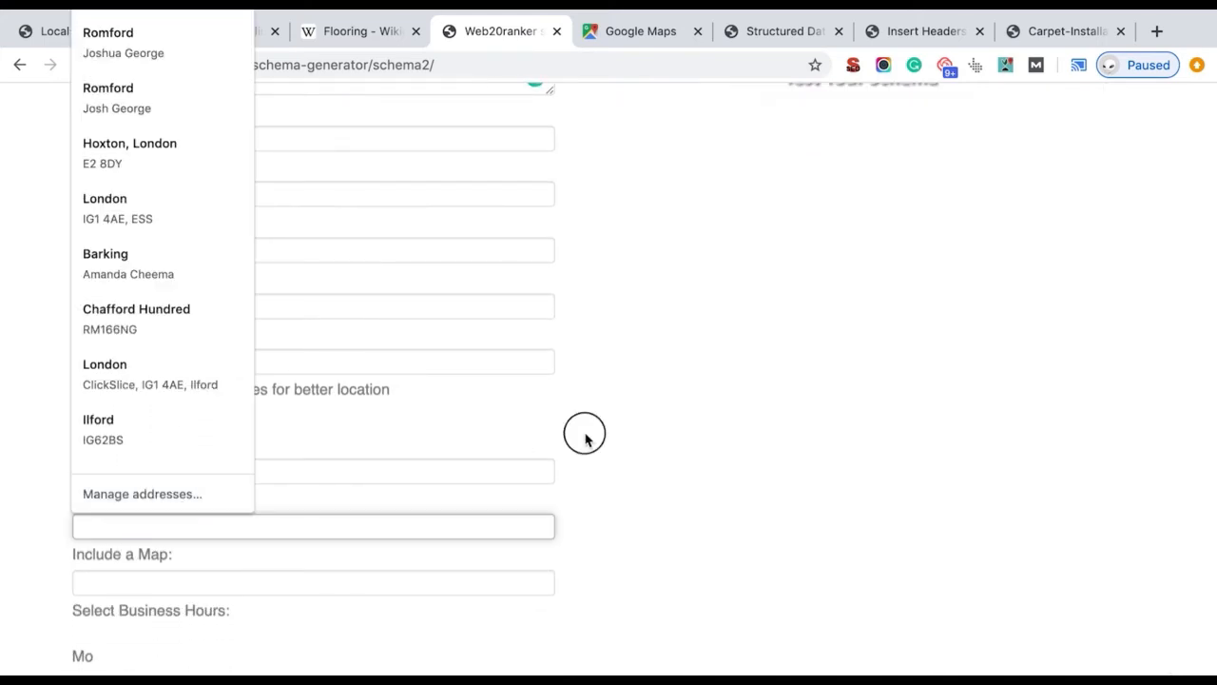
# Review the available markup types and local business types, keeping Local Business and Home And Construction Business selected
pyautogui.scroll(5, 584, 438)
pyautogui.scroll(4, 586, 440)
pyautogui.scroll(-2, 586, 439)
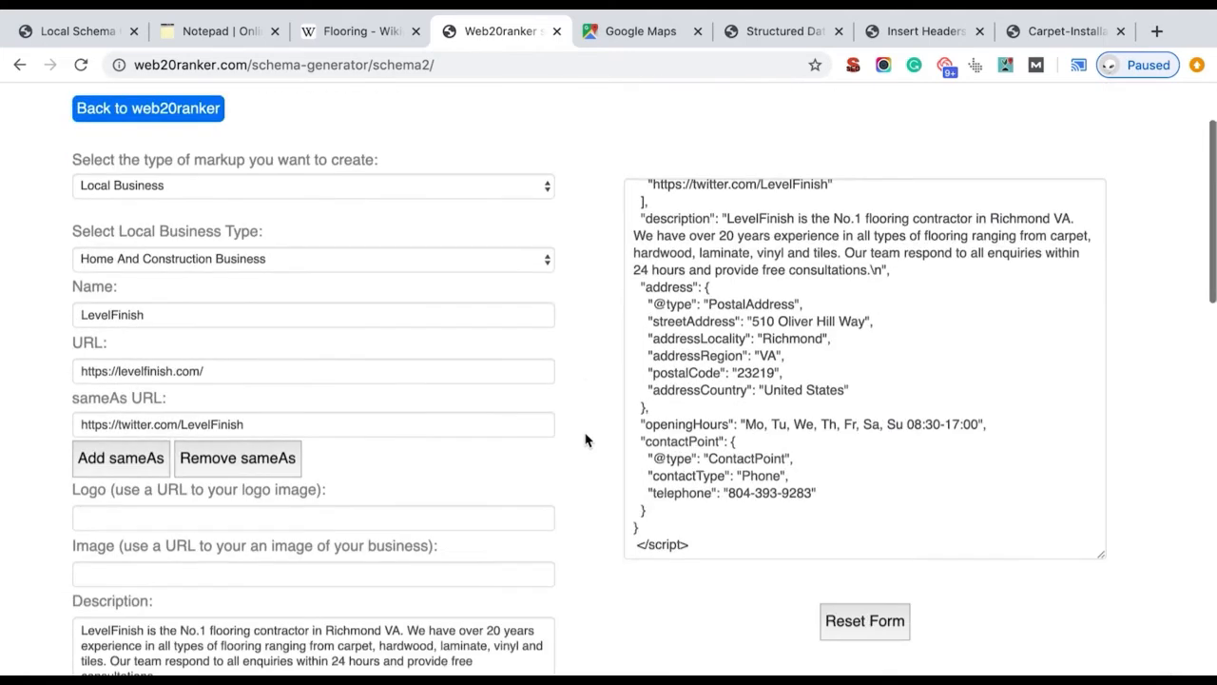
pyautogui.click(166, 187)
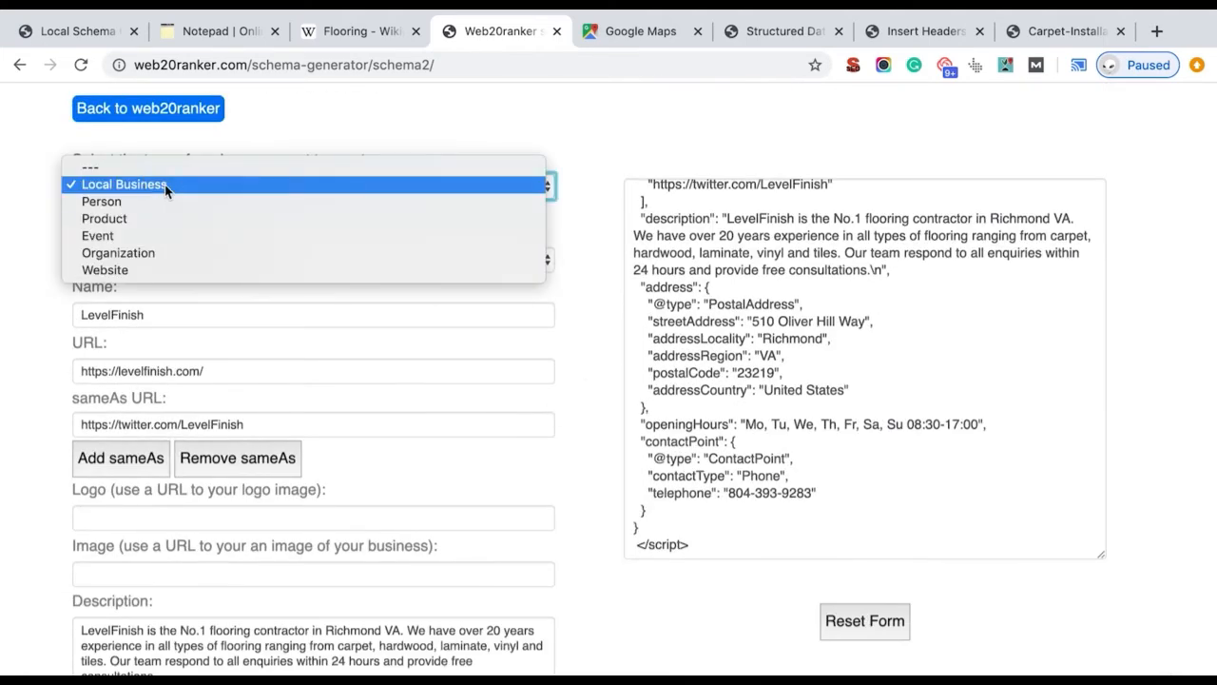
pyautogui.click(38, 187)
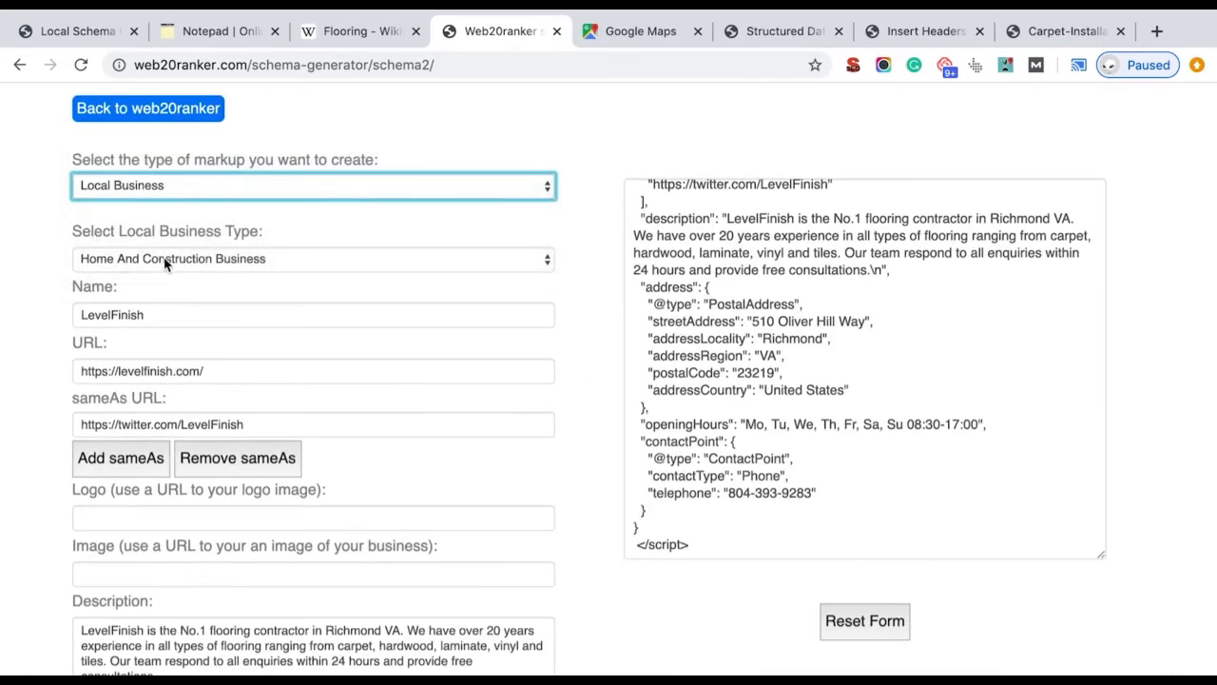
pyautogui.click(166, 264)
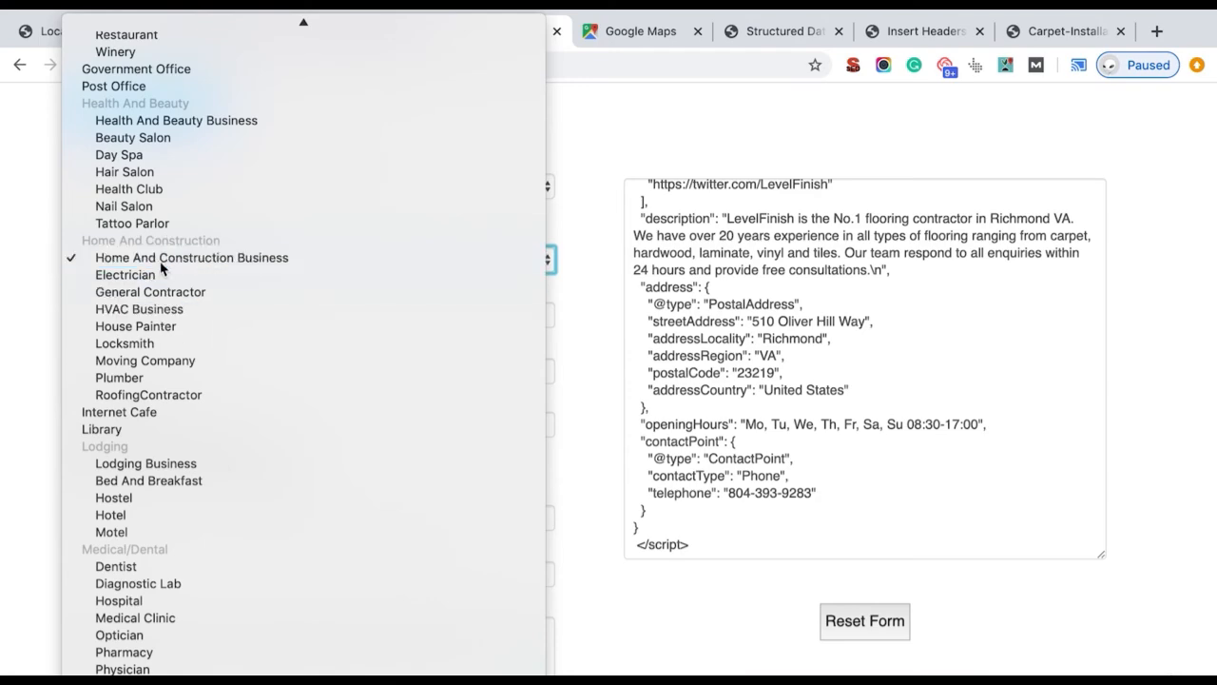
pyautogui.click(162, 266)
pyautogui.scroll(-3, 104, 313)
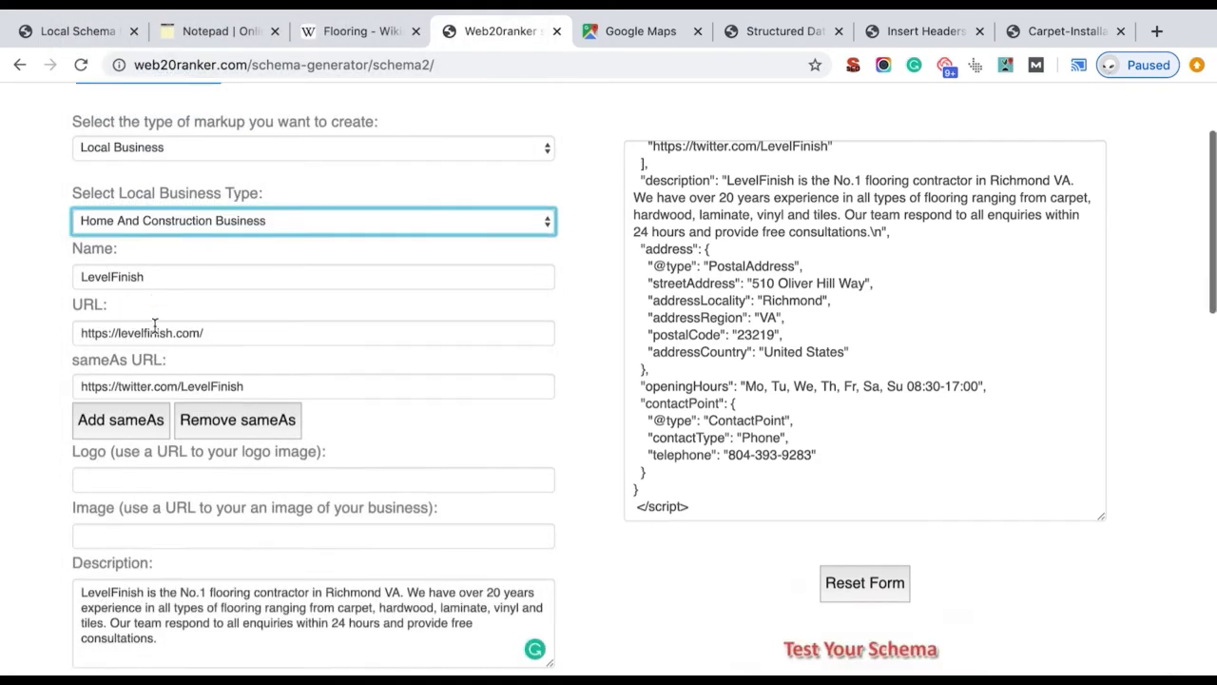
# Add a blank sameAs URL entry and remove all sameAs entries, including the LevelFinish Twitter link
pyautogui.tripleClick(155, 288)
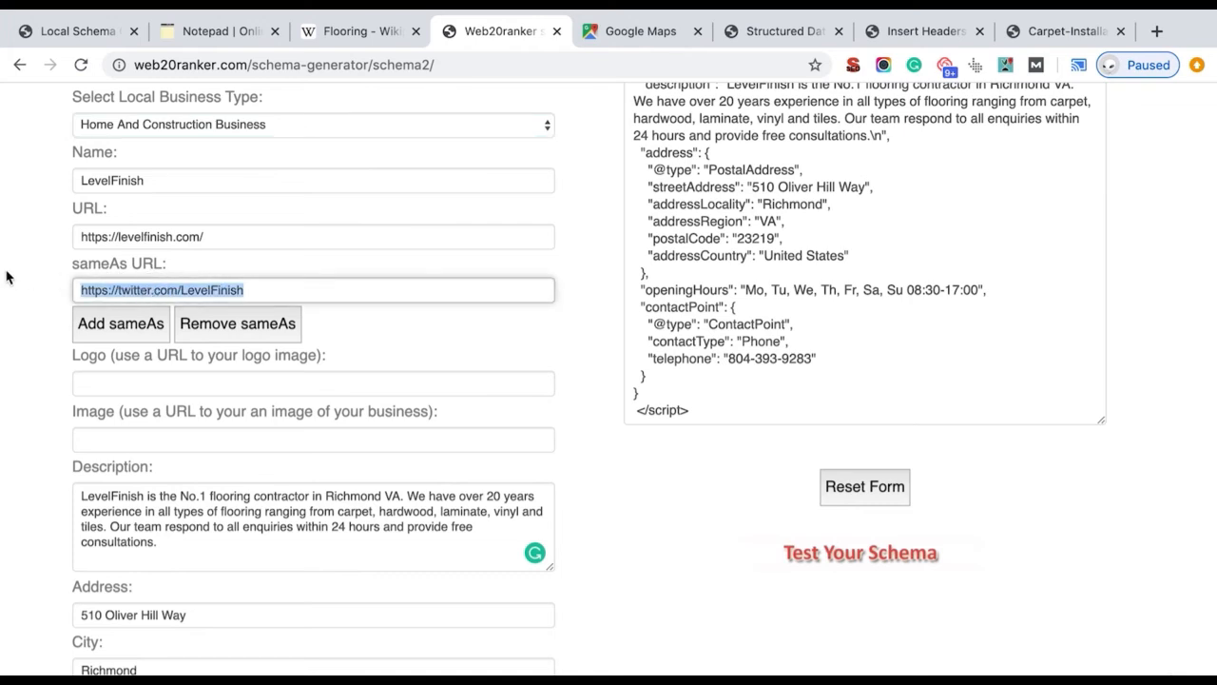
pyautogui.click(131, 316)
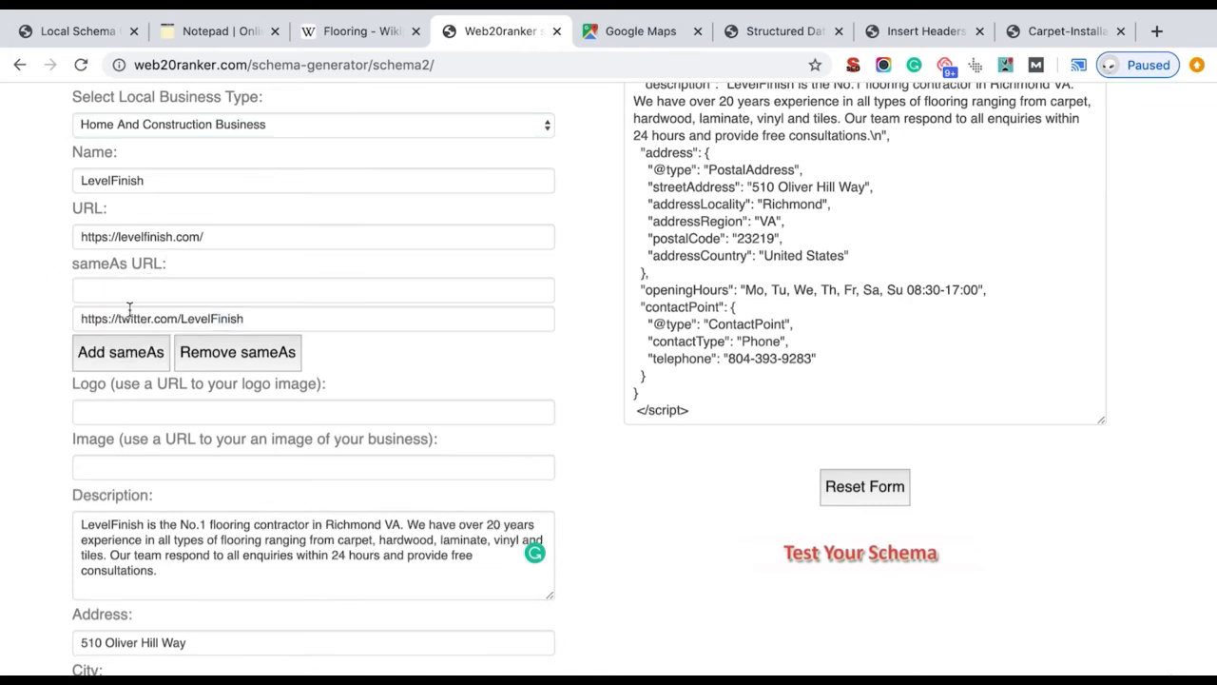
pyautogui.click(206, 354)
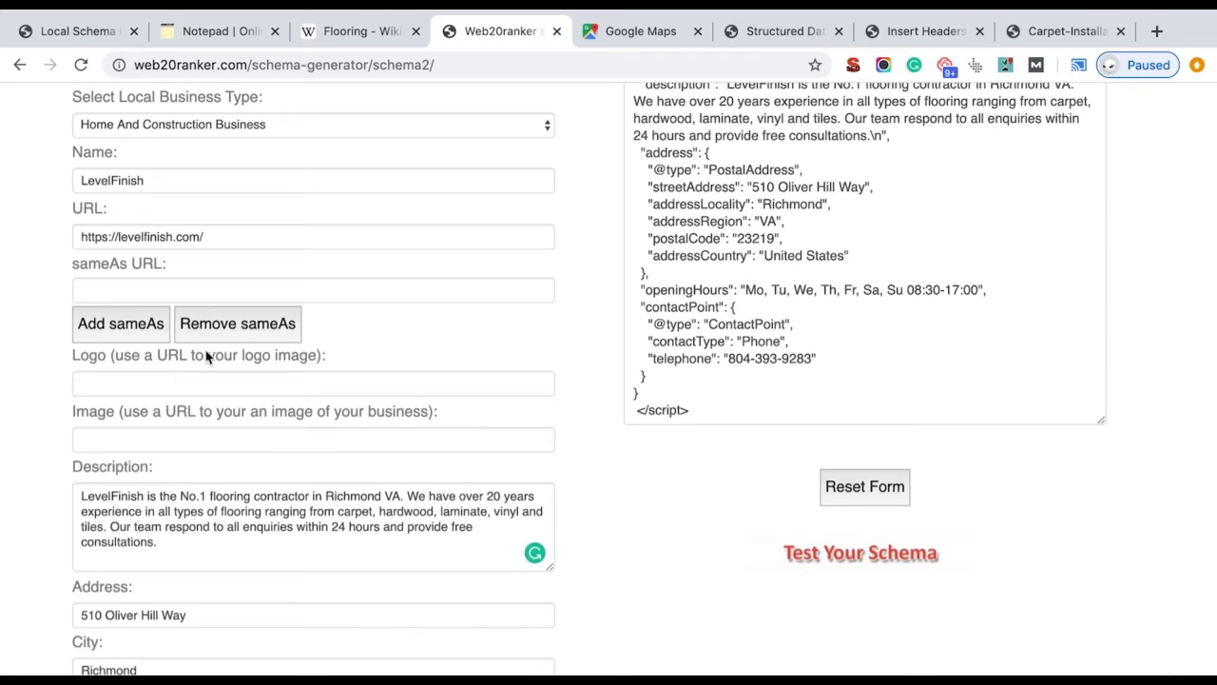
pyautogui.click(203, 339)
pyautogui.scroll(-1, 182, 377)
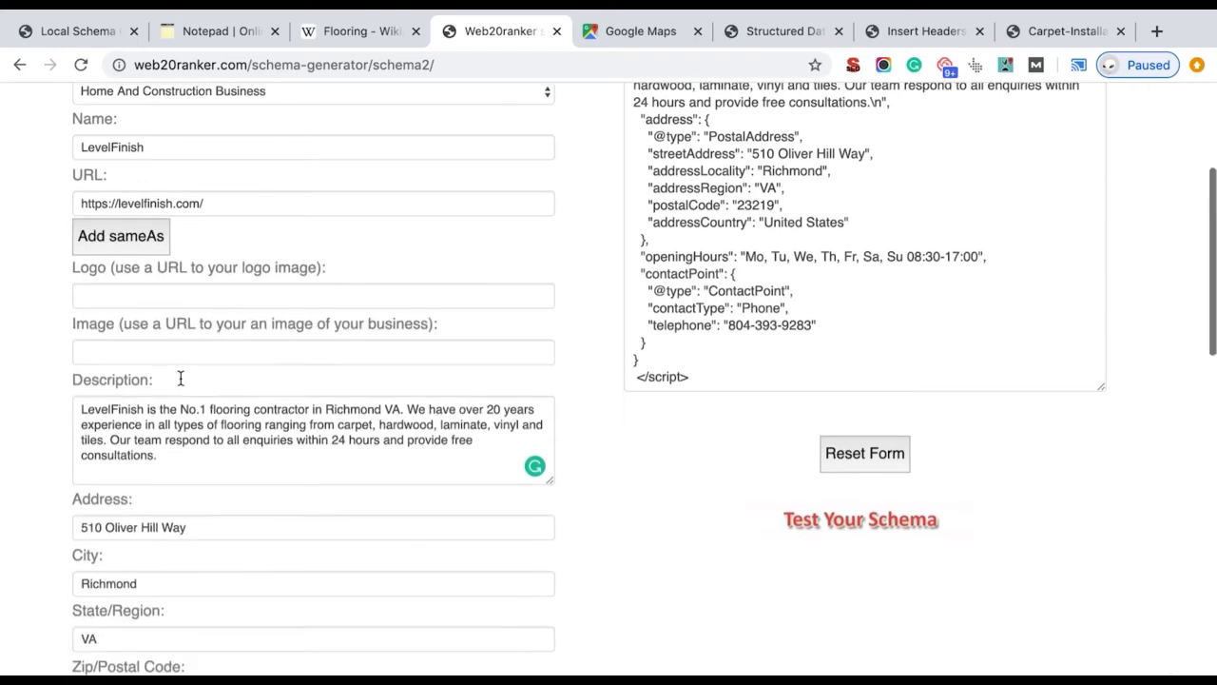
# Examine the form's logo, image, description, address and coordinate fields to see which ones still need filling in
pyautogui.click(113, 293)
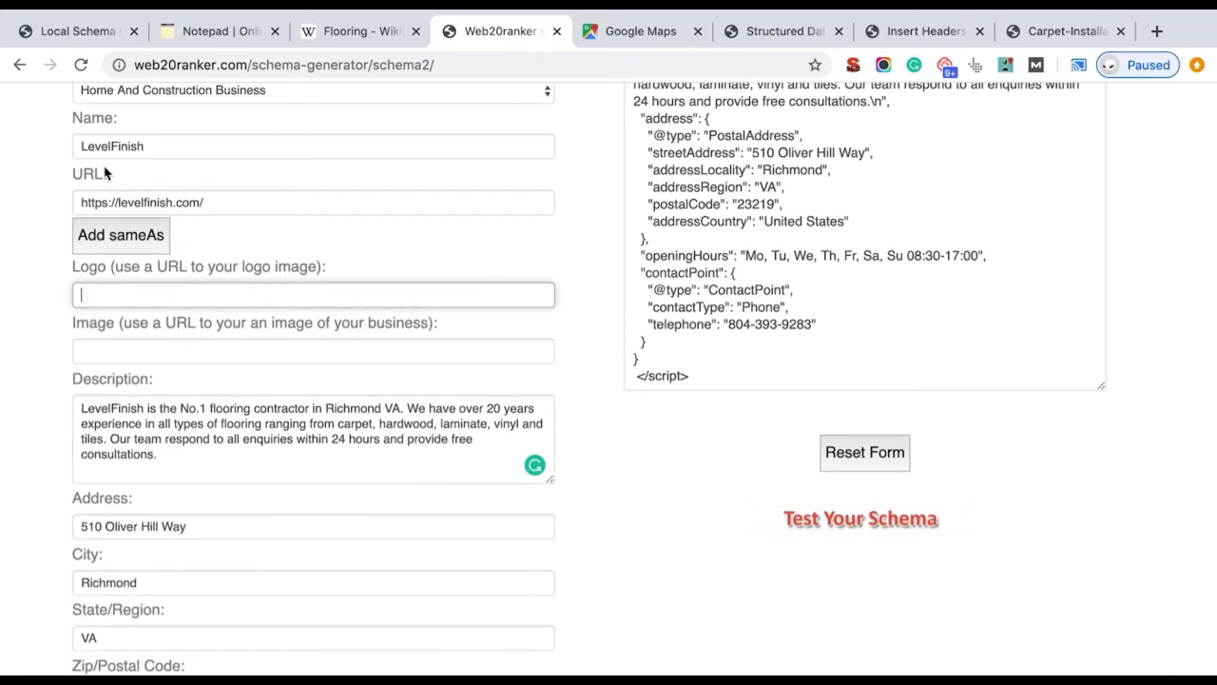
pyautogui.scroll(-2, 142, 293)
pyautogui.click(139, 307)
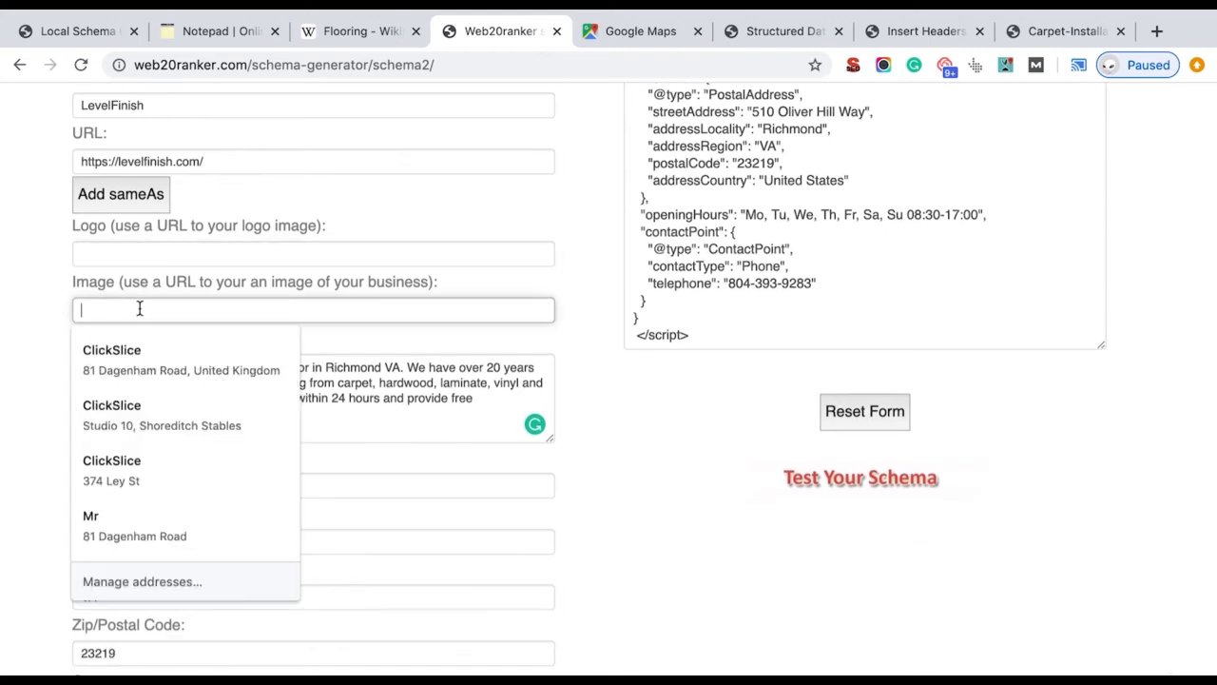
pyautogui.scroll(-1, 139, 308)
pyautogui.scroll(-2, 138, 307)
pyautogui.scroll(-5, 44, 323)
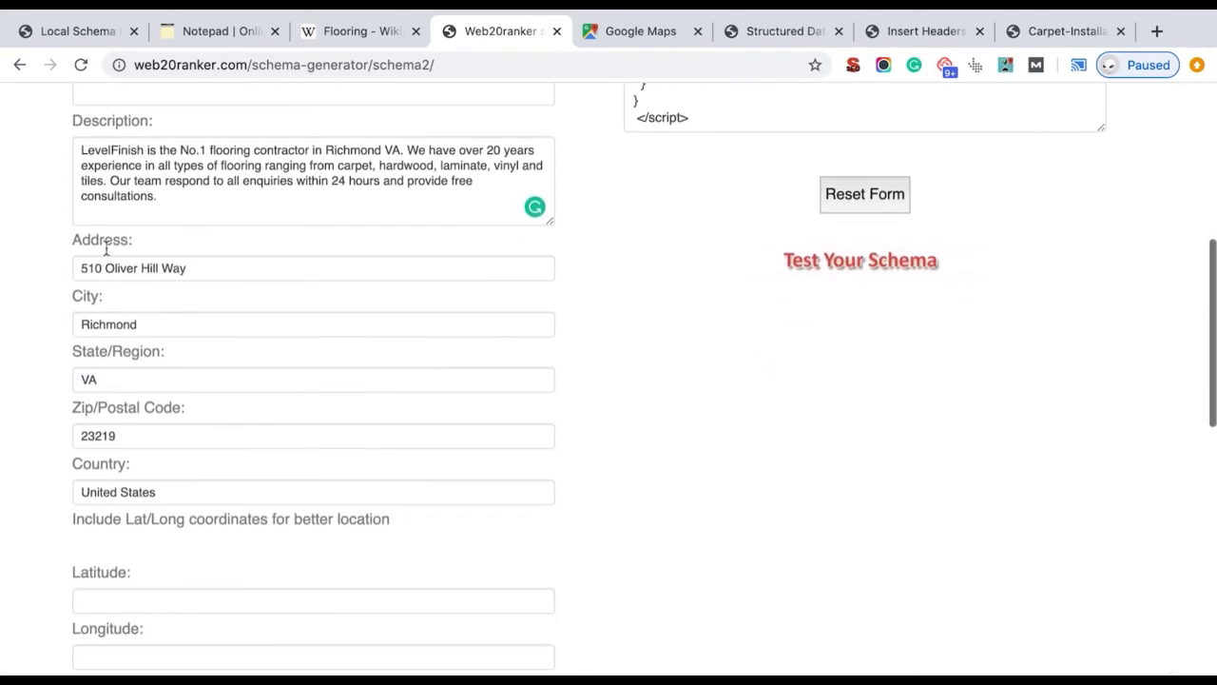
pyautogui.click(134, 180)
pyautogui.scroll(-1, 153, 285)
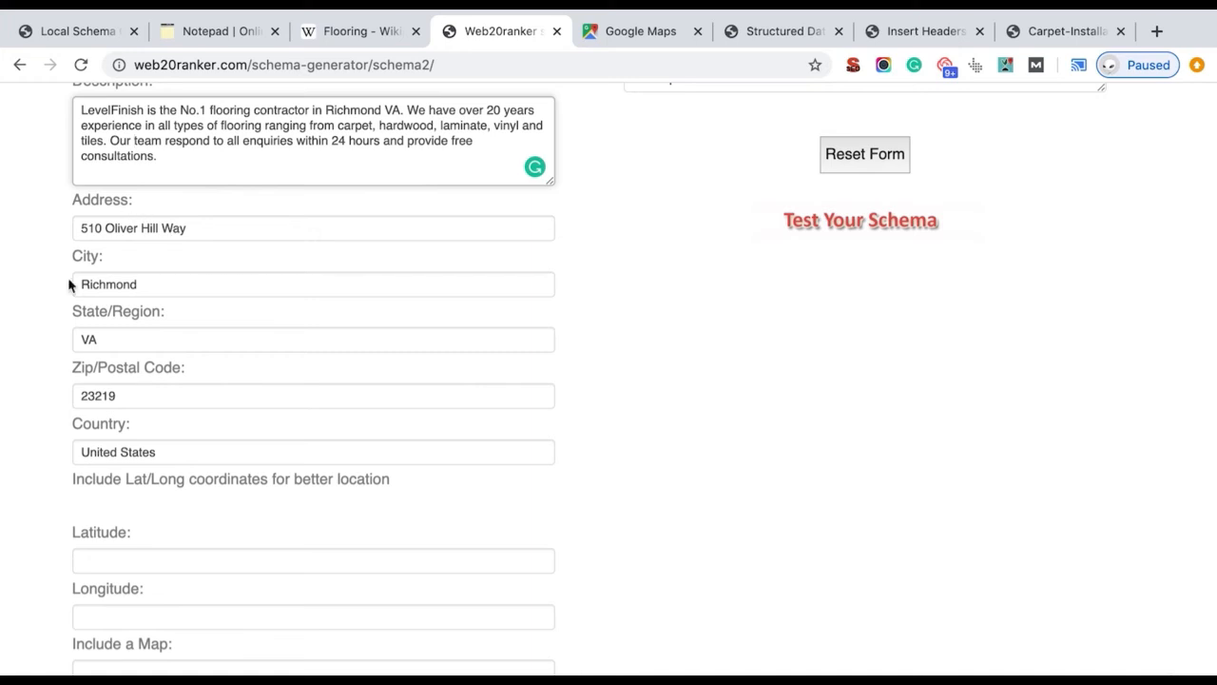
pyautogui.scroll(-6, 231, 287)
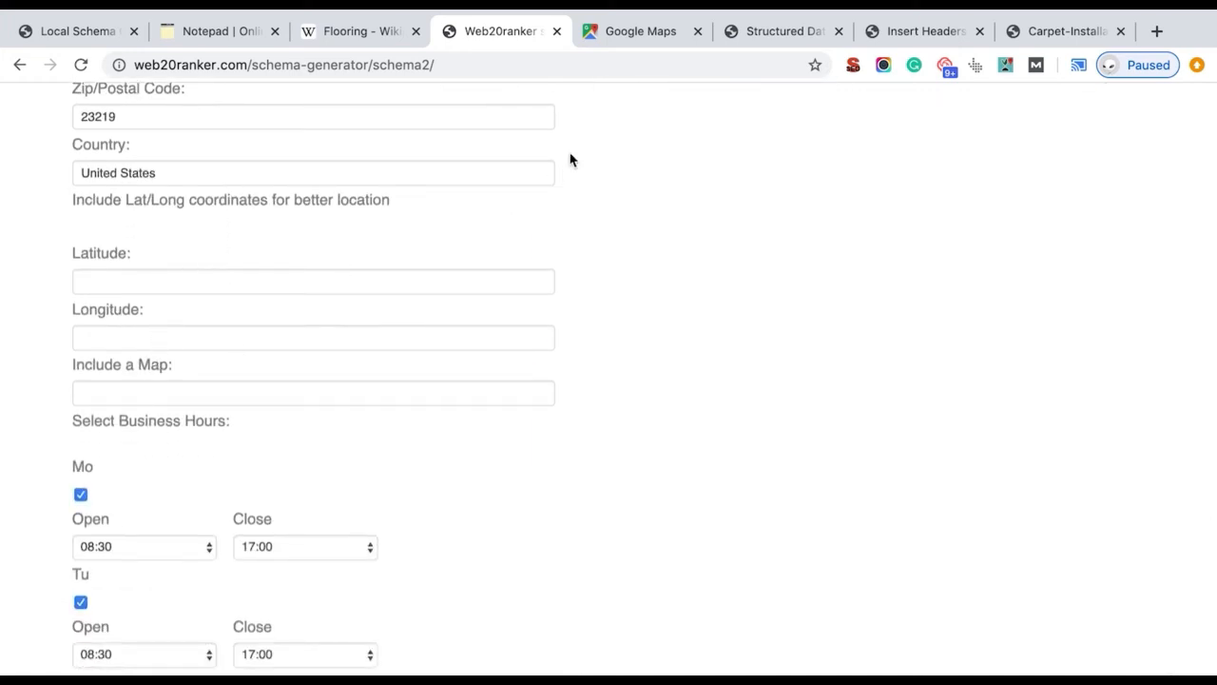
# Search Google Maps for "levelfinish", open the Richmond listing and look up the location details at its pin
pyautogui.click(619, 35)
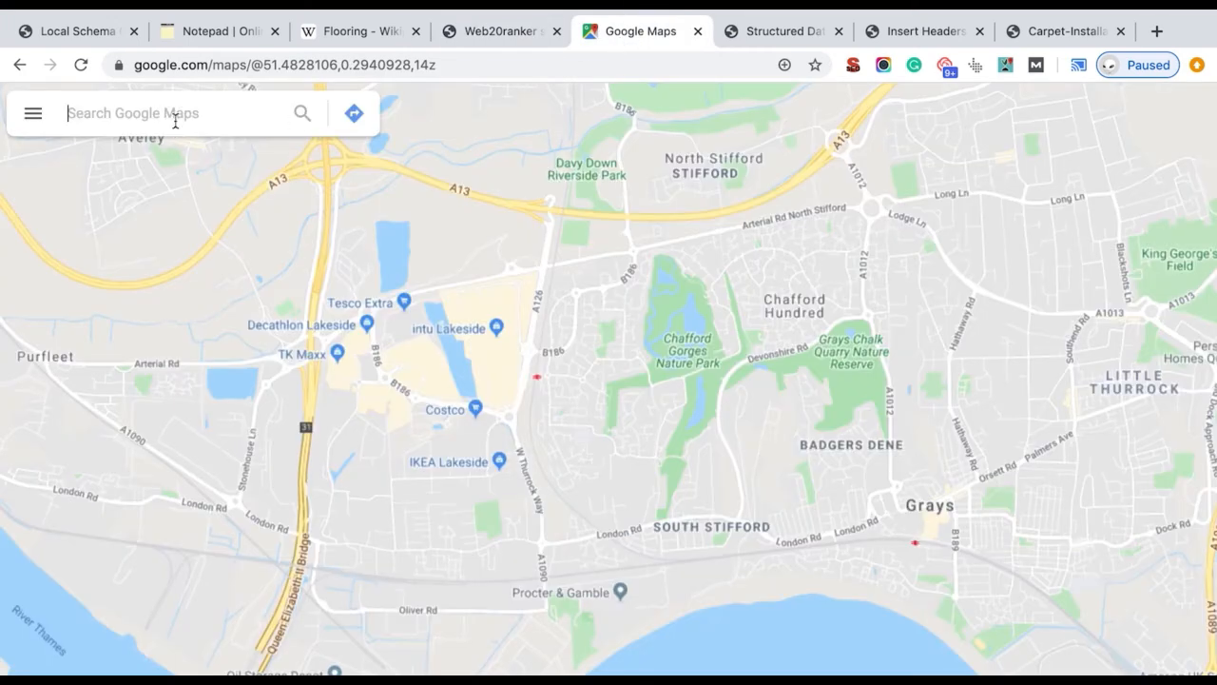
pyautogui.write('levelfinish')
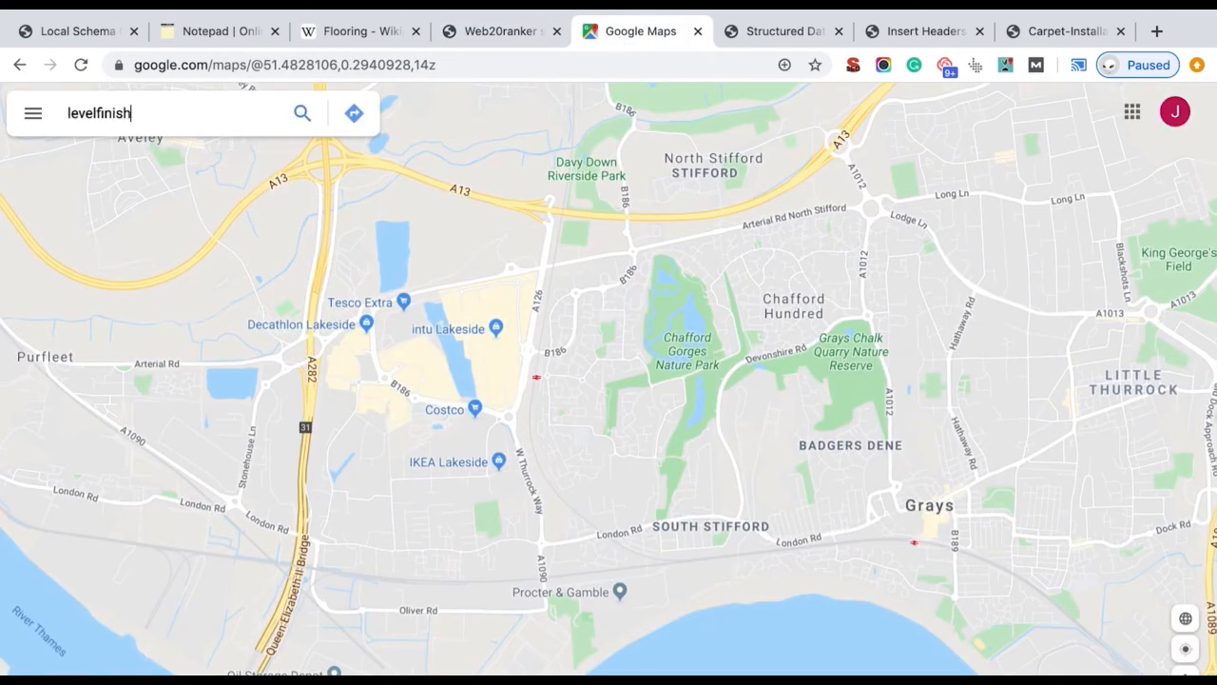
pyautogui.click(95, 158)
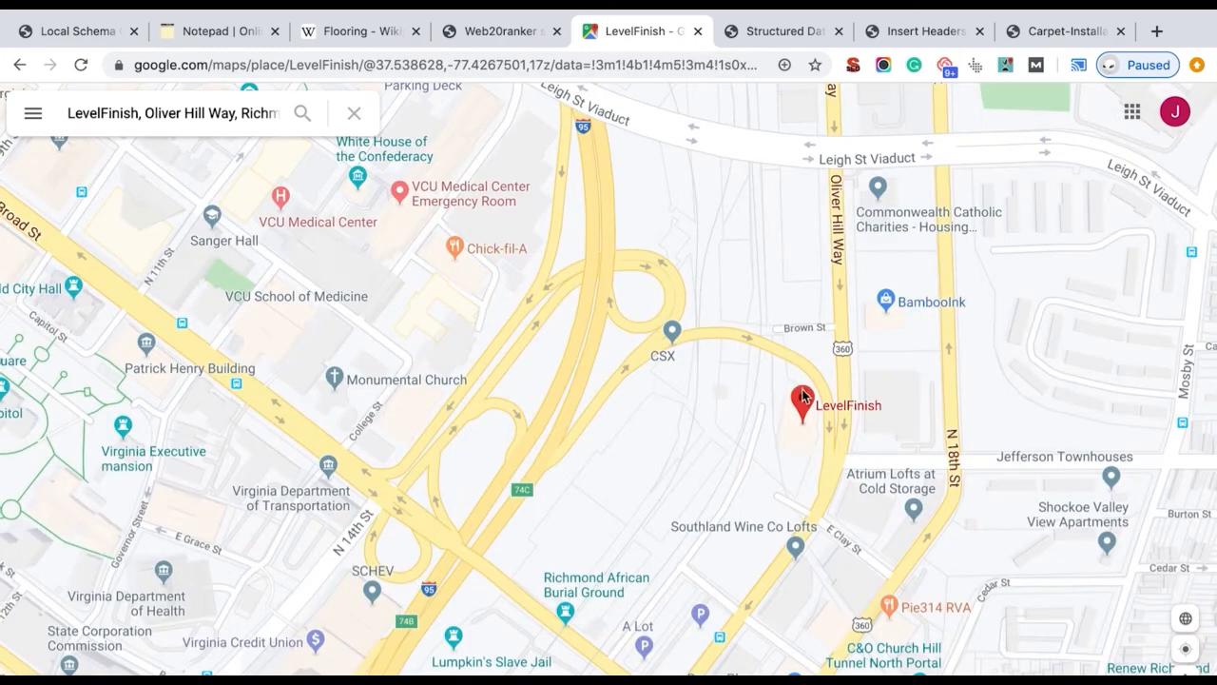
pyautogui.click(802, 395)
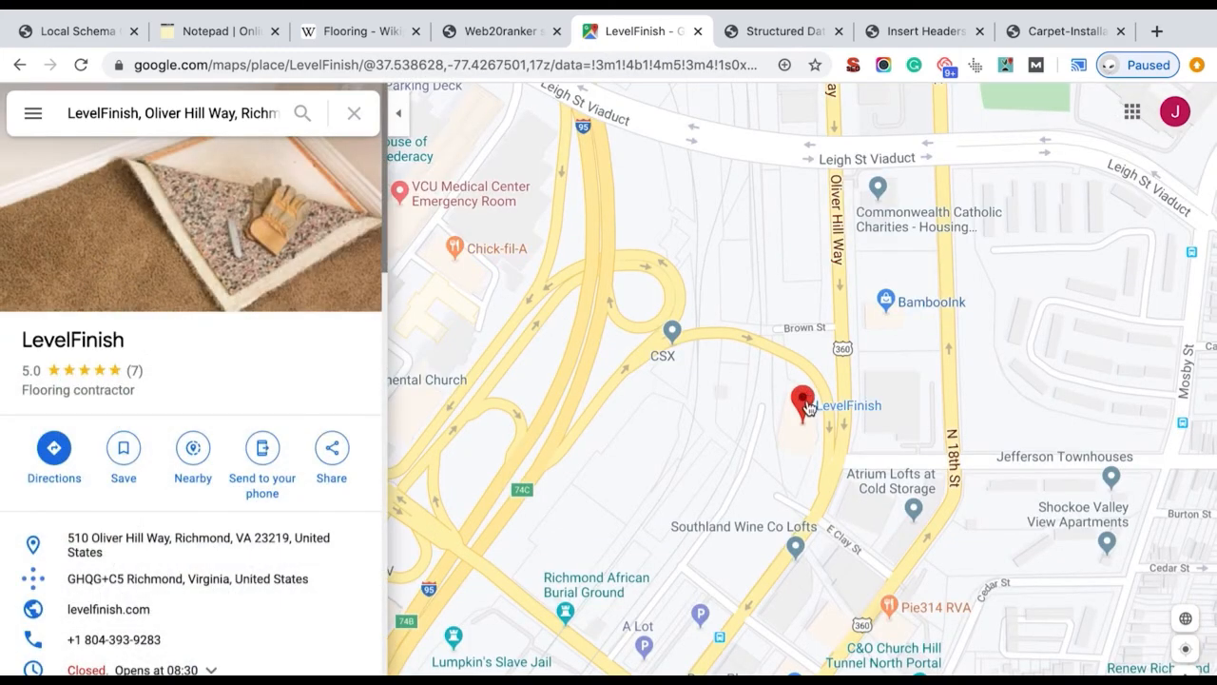
pyautogui.rightClick(805, 405)
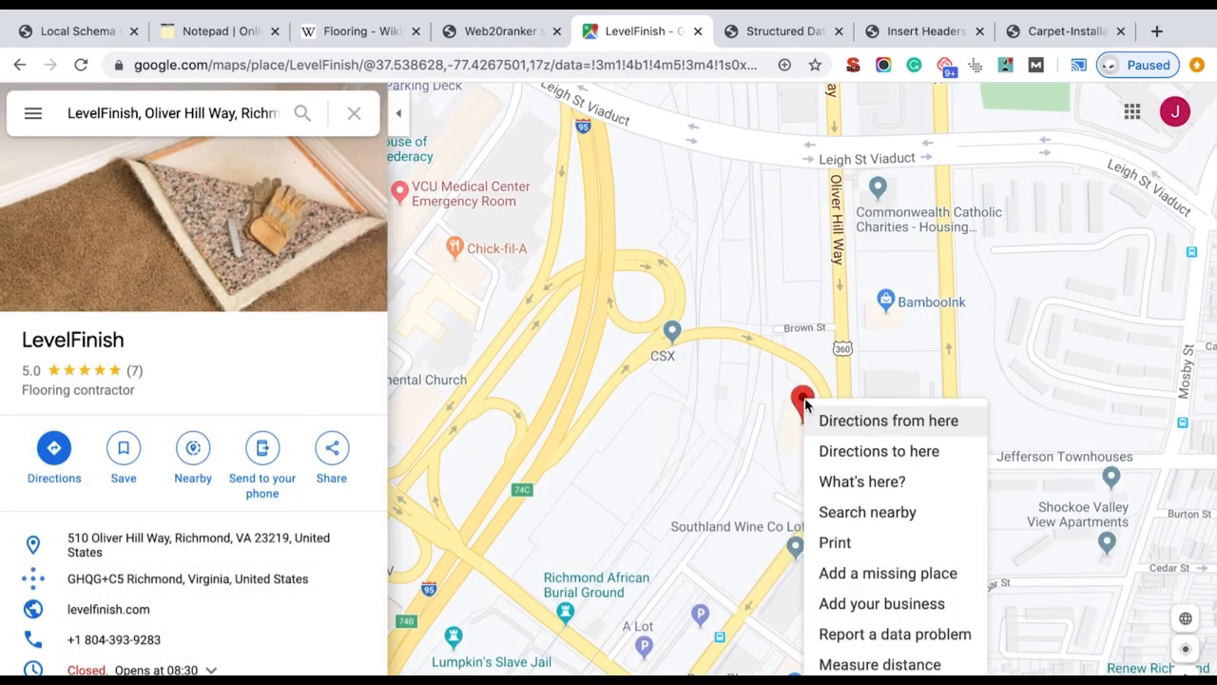
pyautogui.click(884, 481)
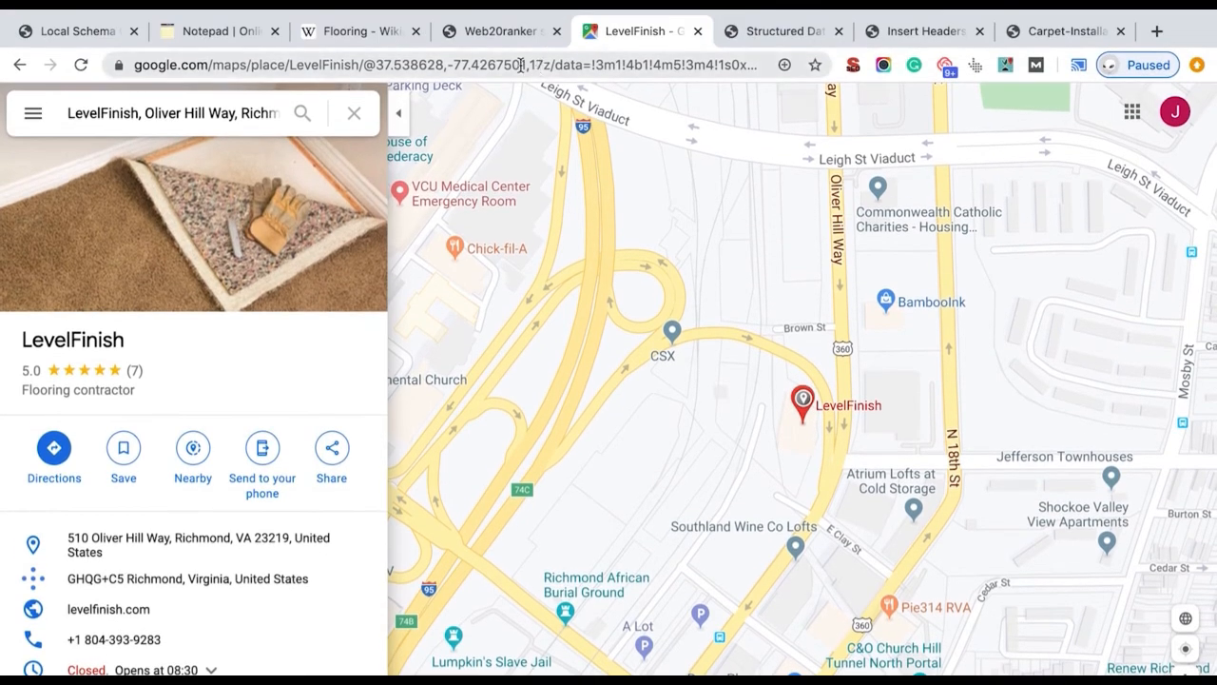
# Copy the latitude 37.538628 from the listing's Google Maps URL into the schema form's Latitude field
pyautogui.click(456, 64)
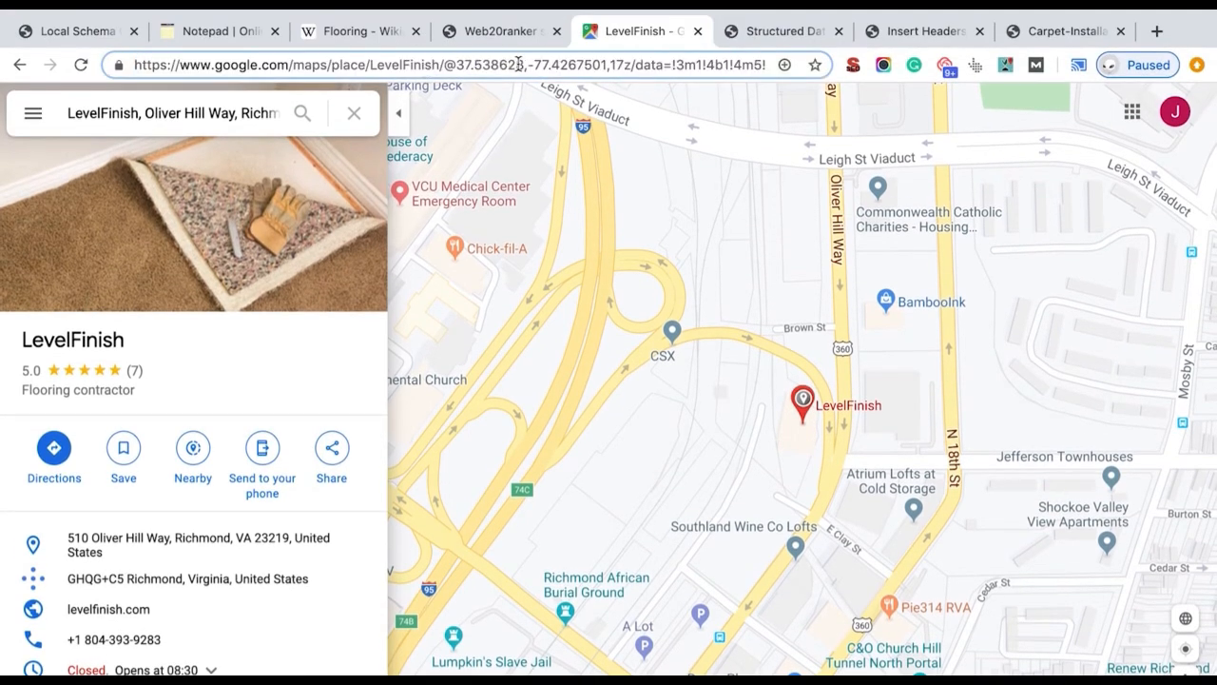
pyautogui.moveTo(523, 65); pyautogui.dragTo(458, 65)
pyautogui.hotkey('ctrl', 'c')
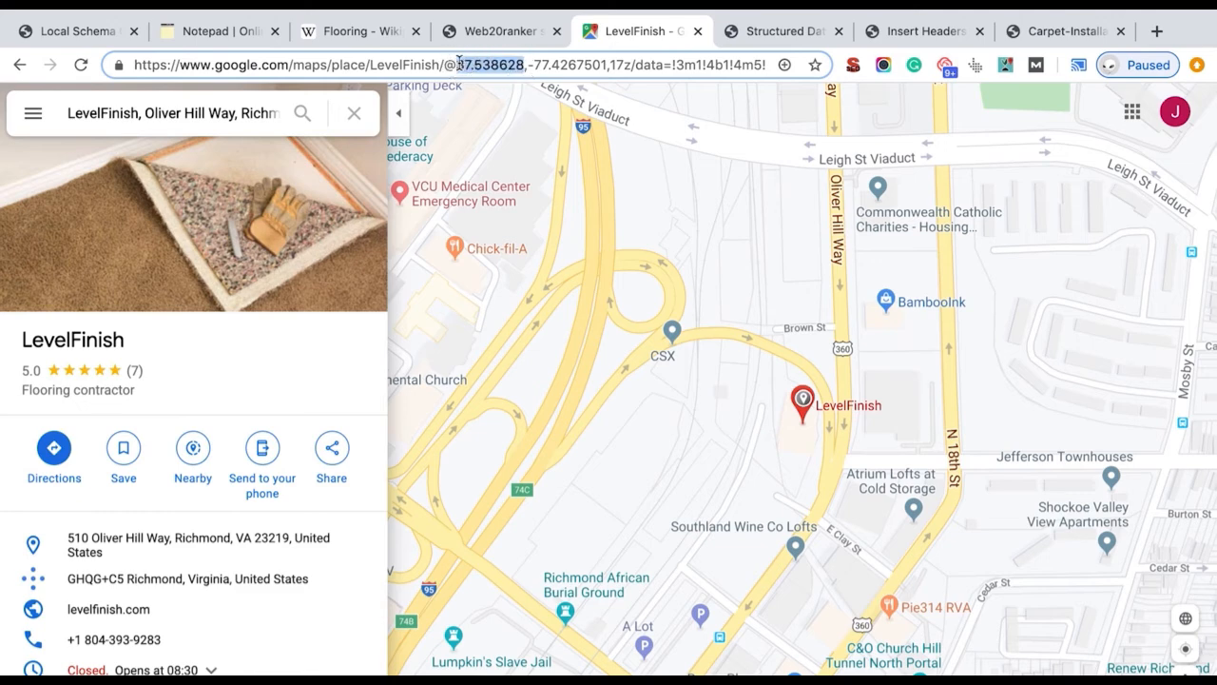
pyautogui.click(455, 43)
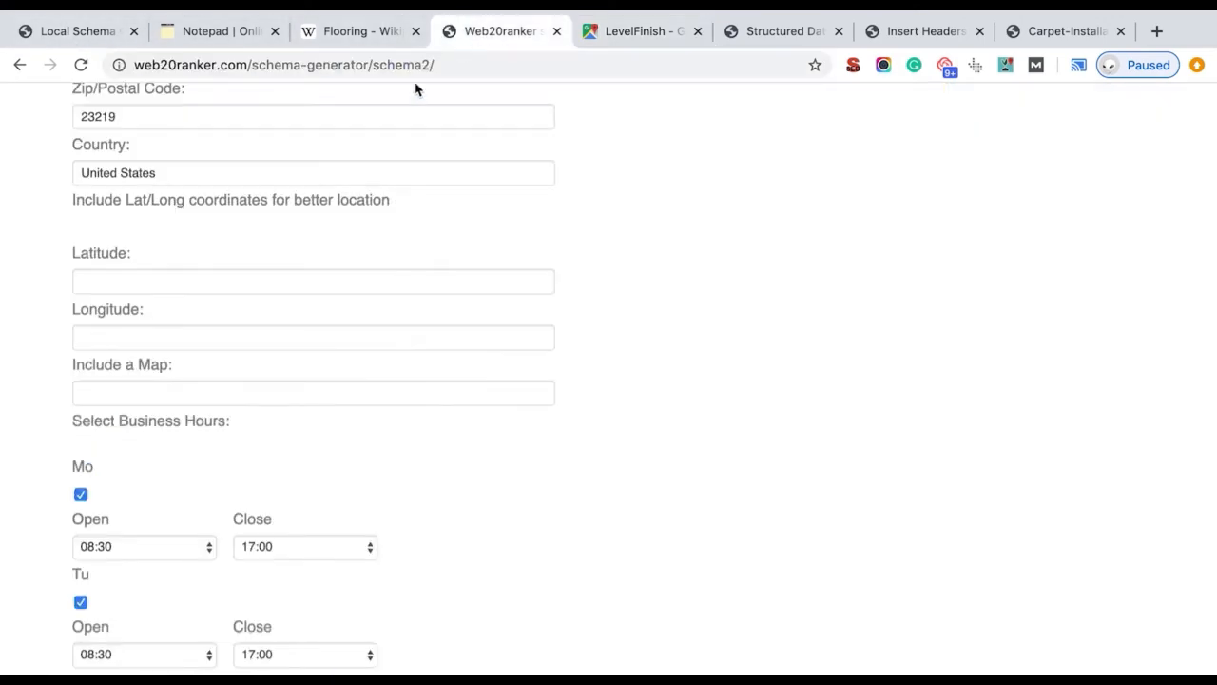
pyautogui.click(182, 280)
pyautogui.hotkey('ctrl', 'v')
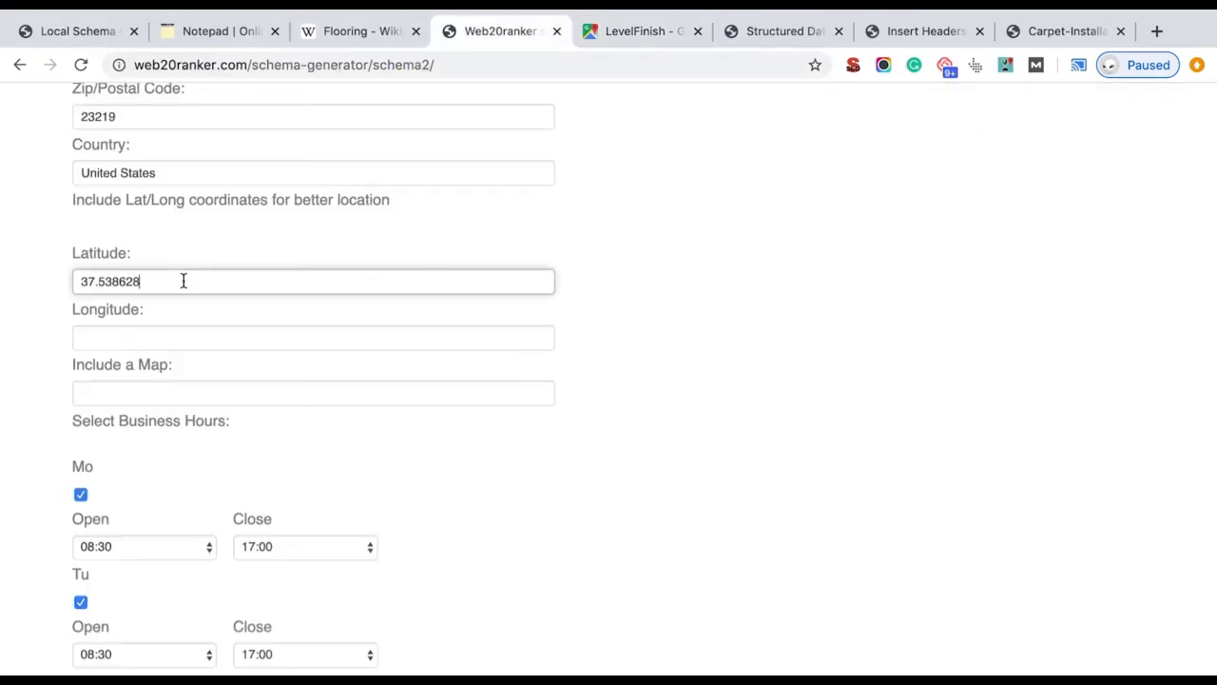
# Copy the longitude -77.4267501 from the listing's Google Maps URL into the schema form's Longitude field
pyautogui.click(644, 36)
pyautogui.click(828, 429)
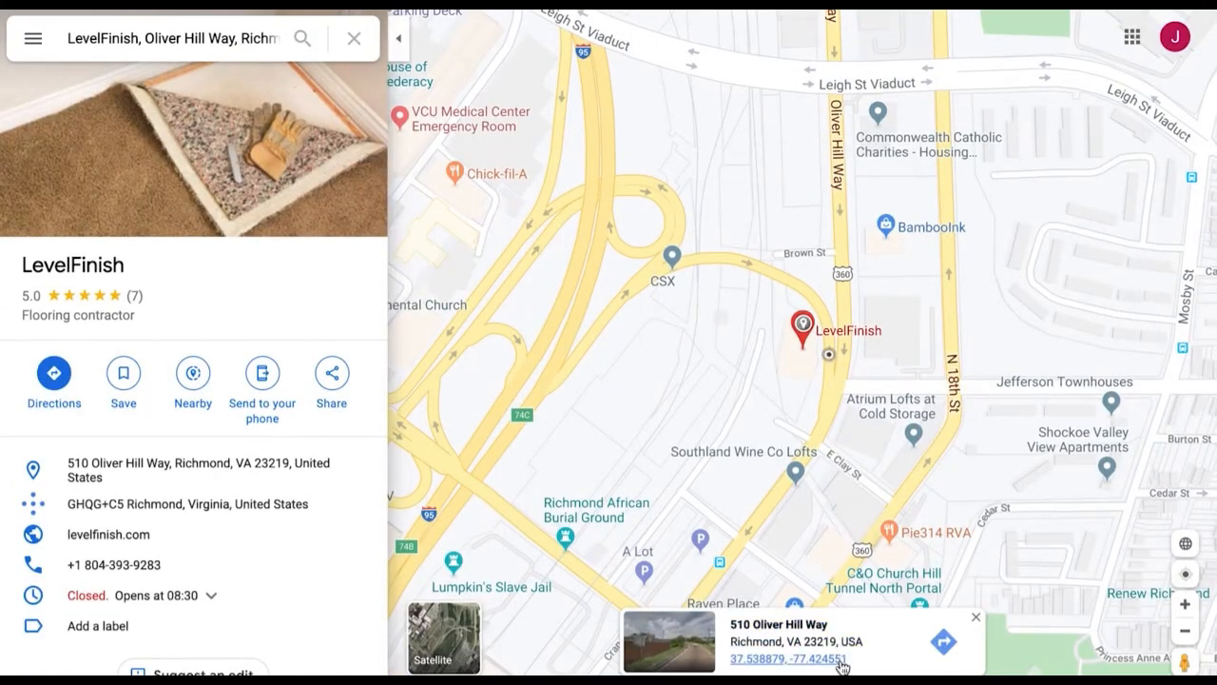
pyautogui.click(643, 157)
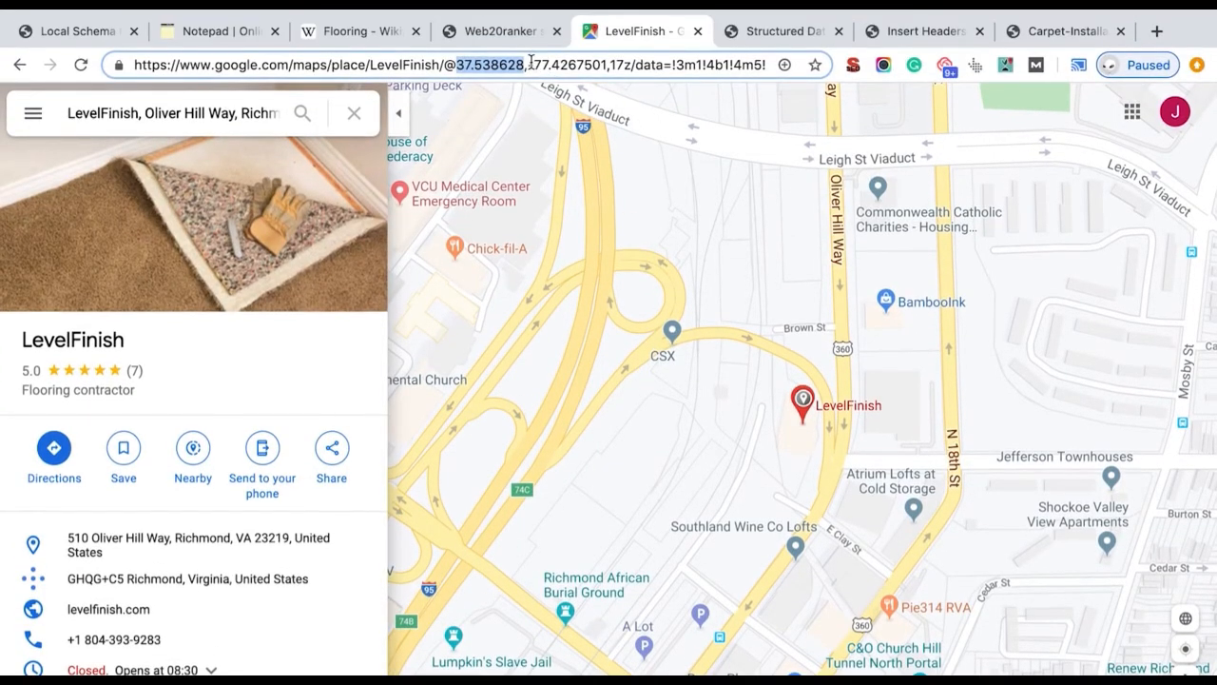
pyautogui.moveTo(529, 64); pyautogui.dragTo(607, 64)
pyautogui.hotkey('ctrl', 'c')
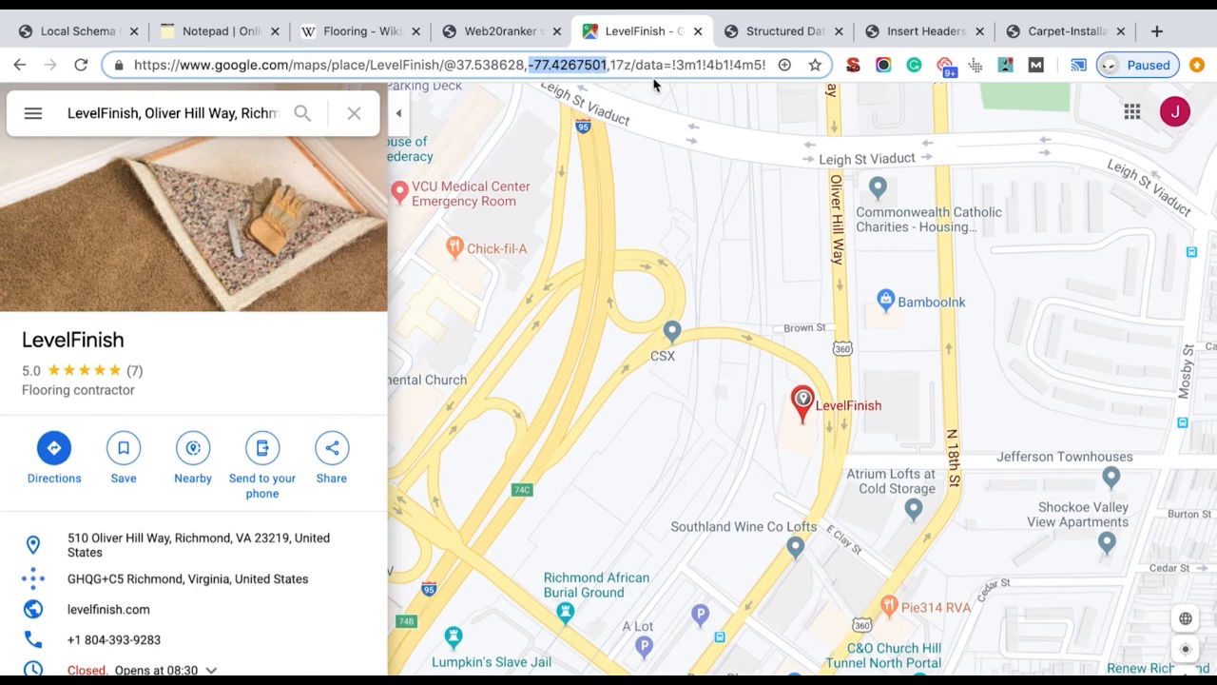
pyautogui.click(466, 31)
pyautogui.click(152, 339)
pyautogui.hotkey('ctrl', 'v')
# Try to load the Google Maps listing with its URL shortened to google.com/maps/place/LevelFinish/
pyautogui.click(274, 392)
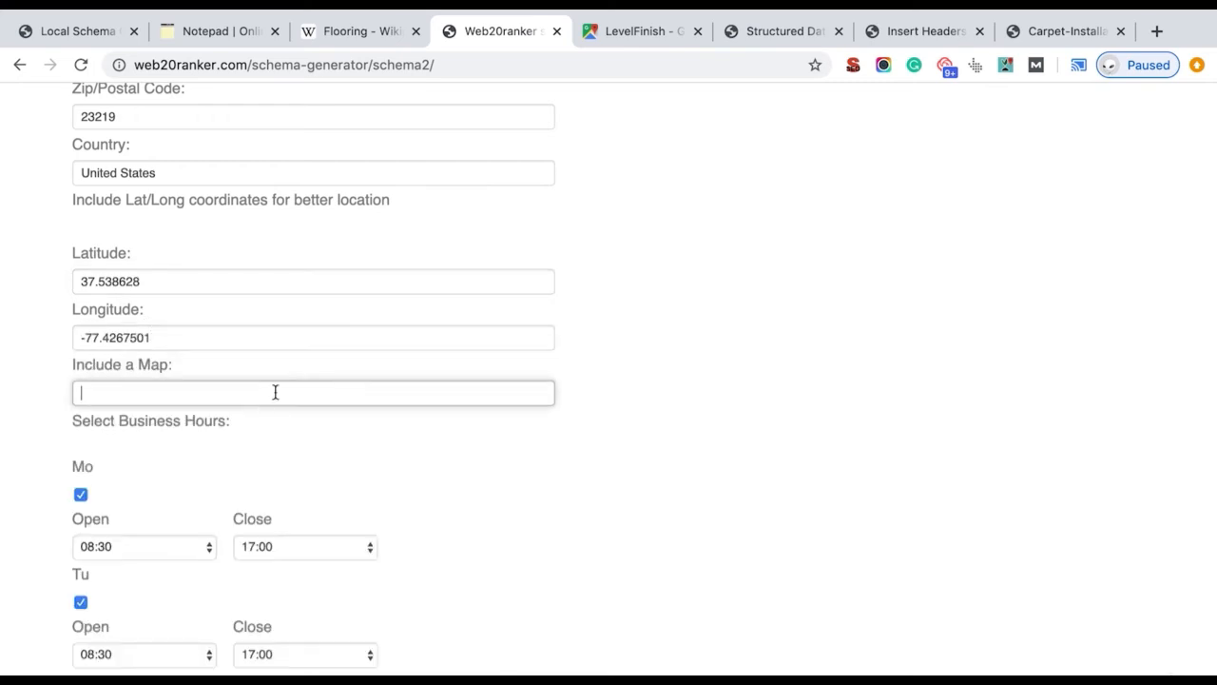
pyautogui.click(614, 31)
pyautogui.moveTo(444, 64); pyautogui.dragTo(801, 64)
pyautogui.press('BackSpace')
pyautogui.press('Return')
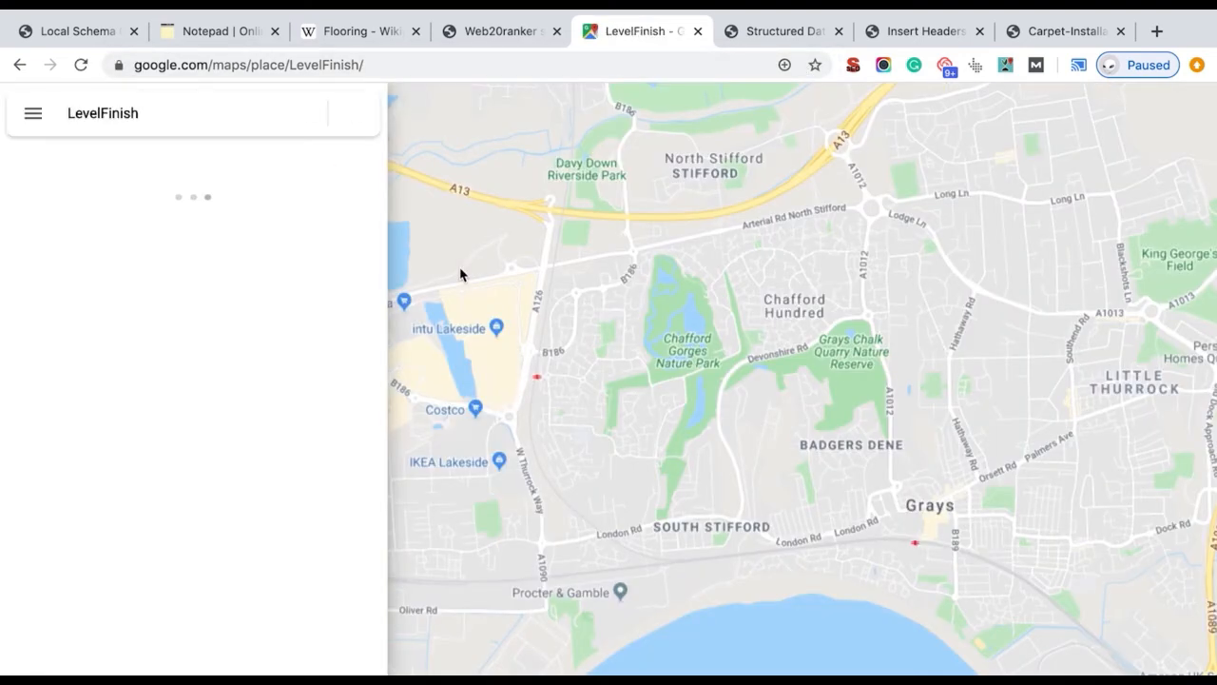
# Reopen the LevelFinish listing in Richmond on Google Maps and put its full URL into the form's Include a Map field
pyautogui.click(188, 113)
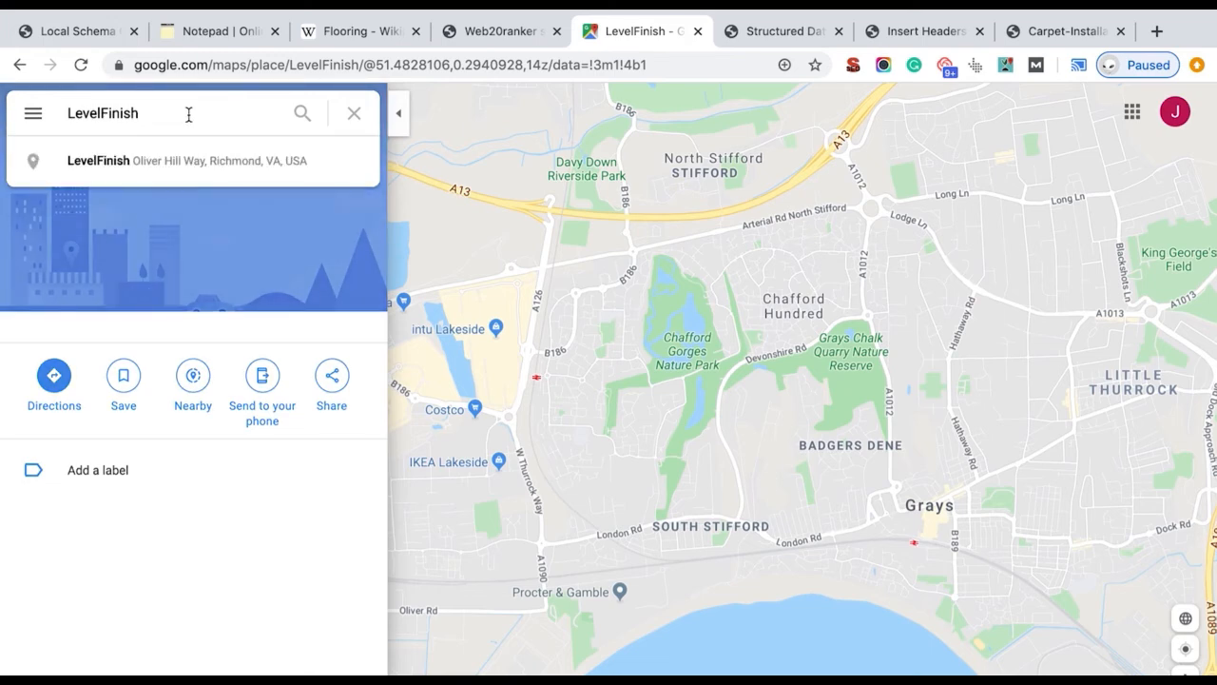
pyautogui.click(165, 162)
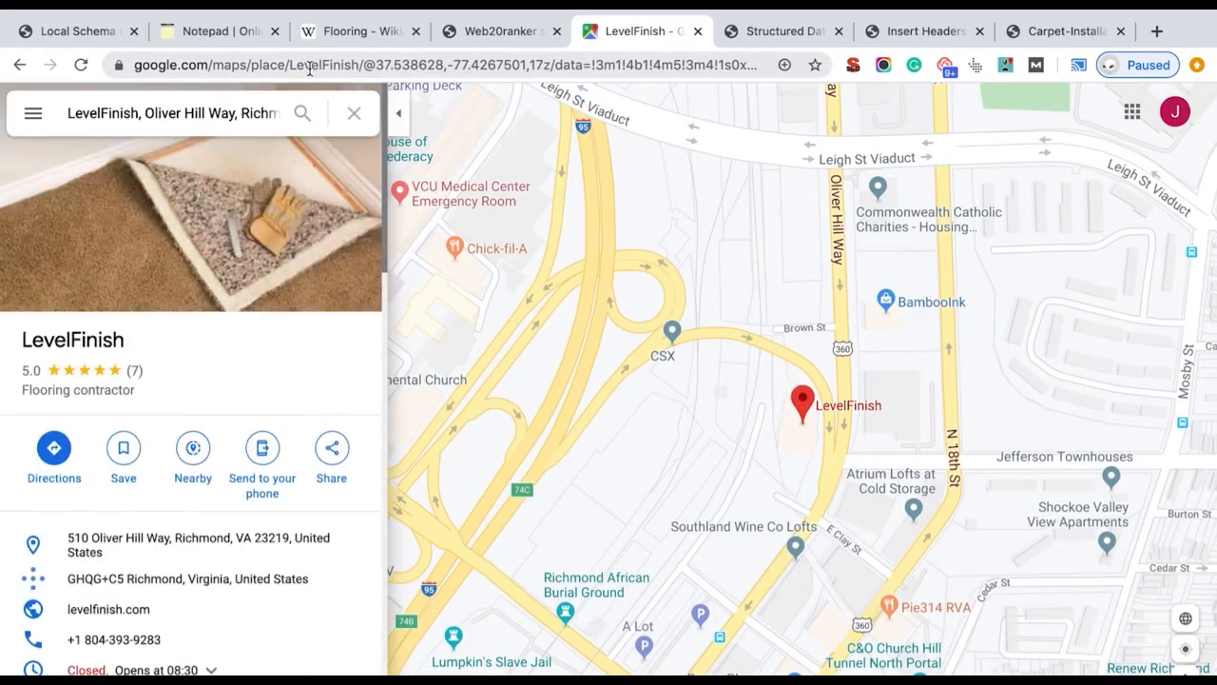
pyautogui.click(309, 68)
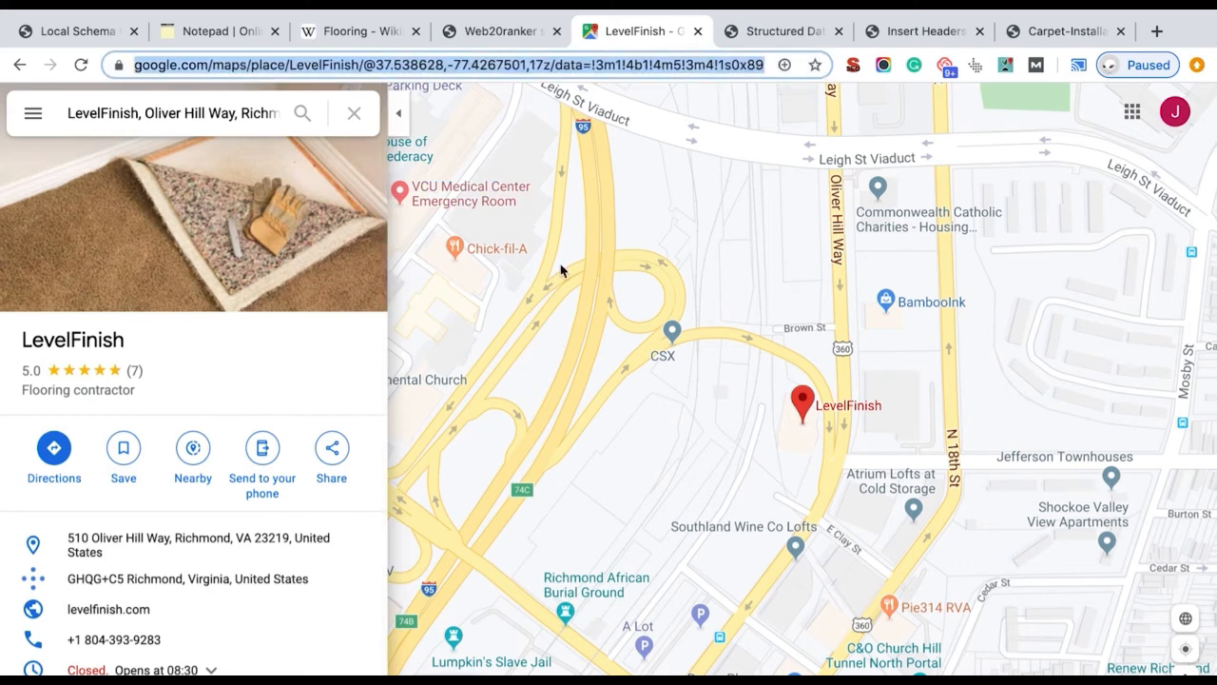
pyautogui.click(498, 31)
pyautogui.write('https://www.google.com/maps/place/LevelFinish/@37.538628,-77.4267501,17z/data=!3m1!4b1!4m5!3m4!1s0x89b111da1d6295f5:0x7ddf4b37cf36f46b!8m2!3d37.5386238!4d-77.4245614')
# Set Monday's business hours to 08:30–17:00 in the schema form and review the remaining hours, contact fields and generated markup
pyautogui.click(421, 497)
pyautogui.scroll(-3, 421, 497)
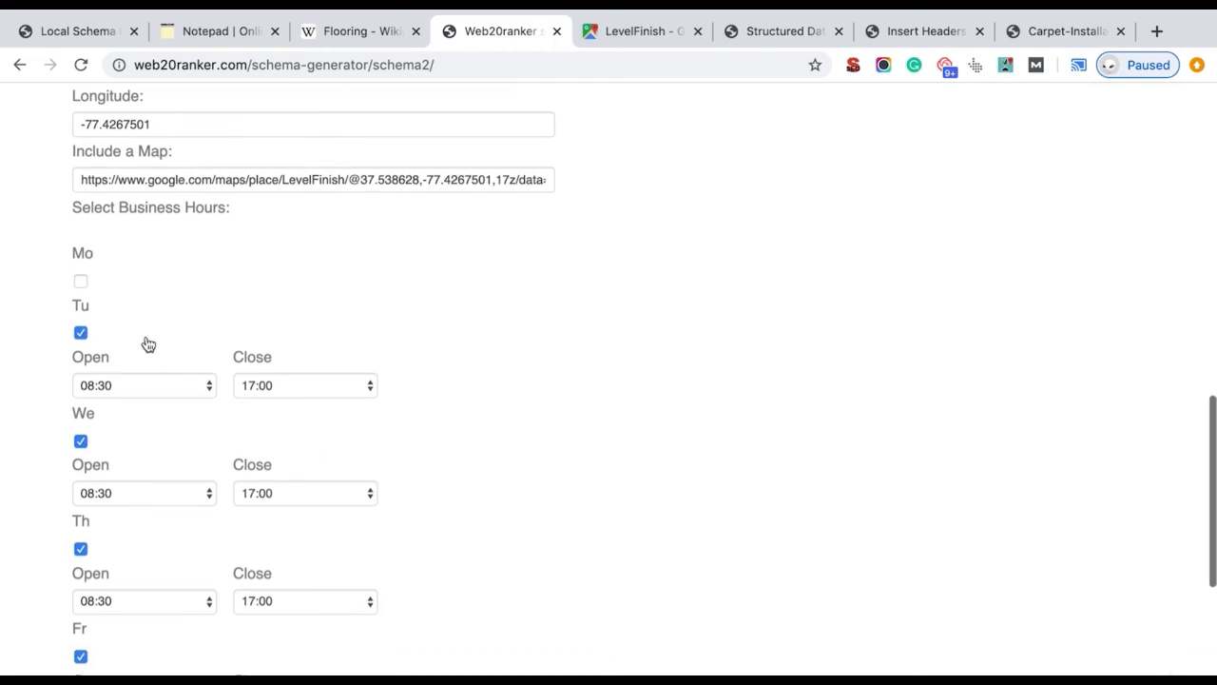
pyautogui.click(79, 282)
pyautogui.click(136, 333)
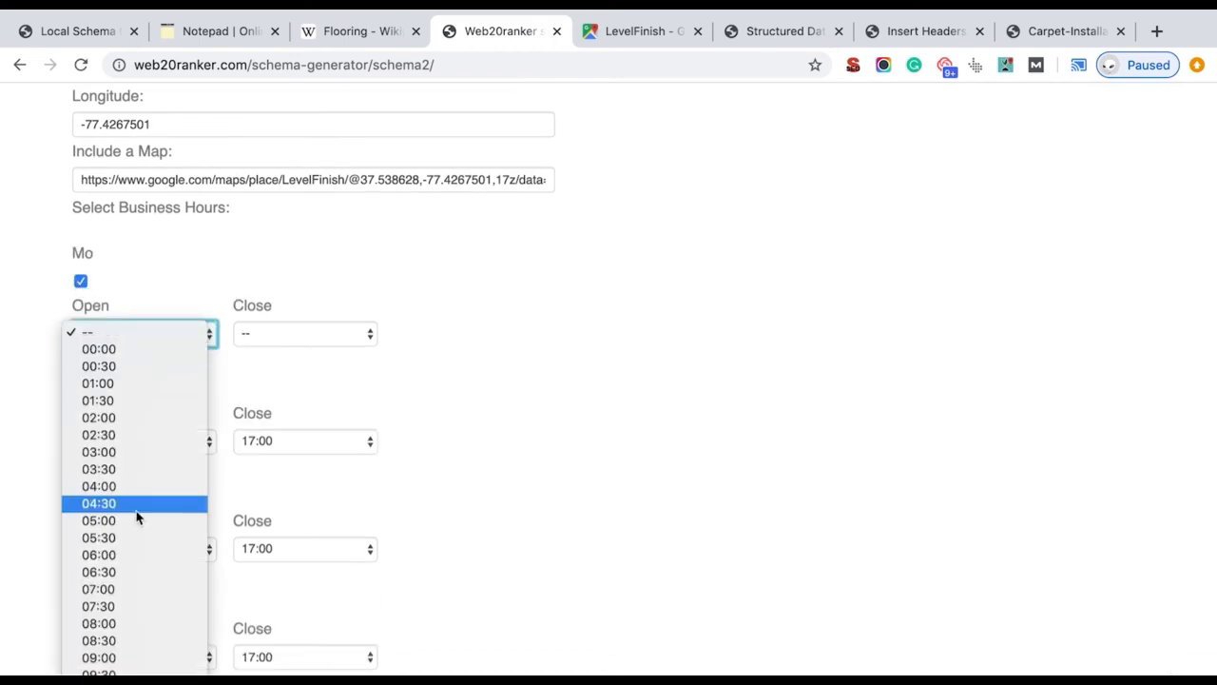
pyautogui.click(143, 435)
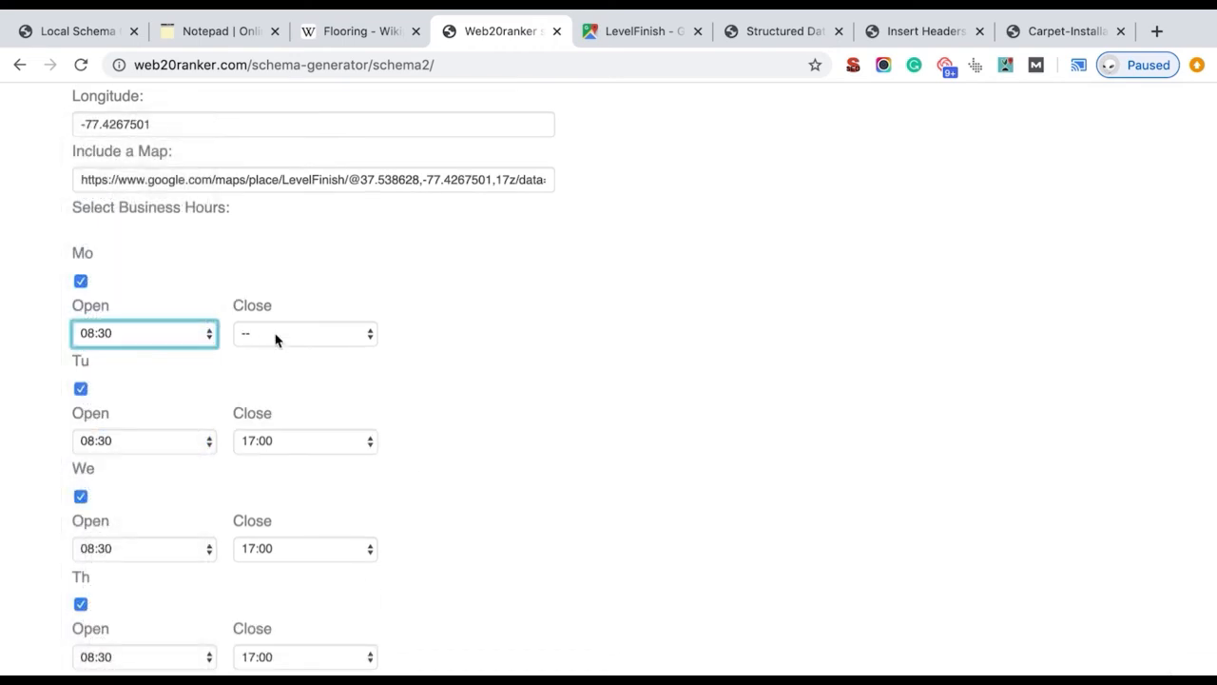
pyautogui.click(273, 338)
pyautogui.scroll(-5, 281, 492)
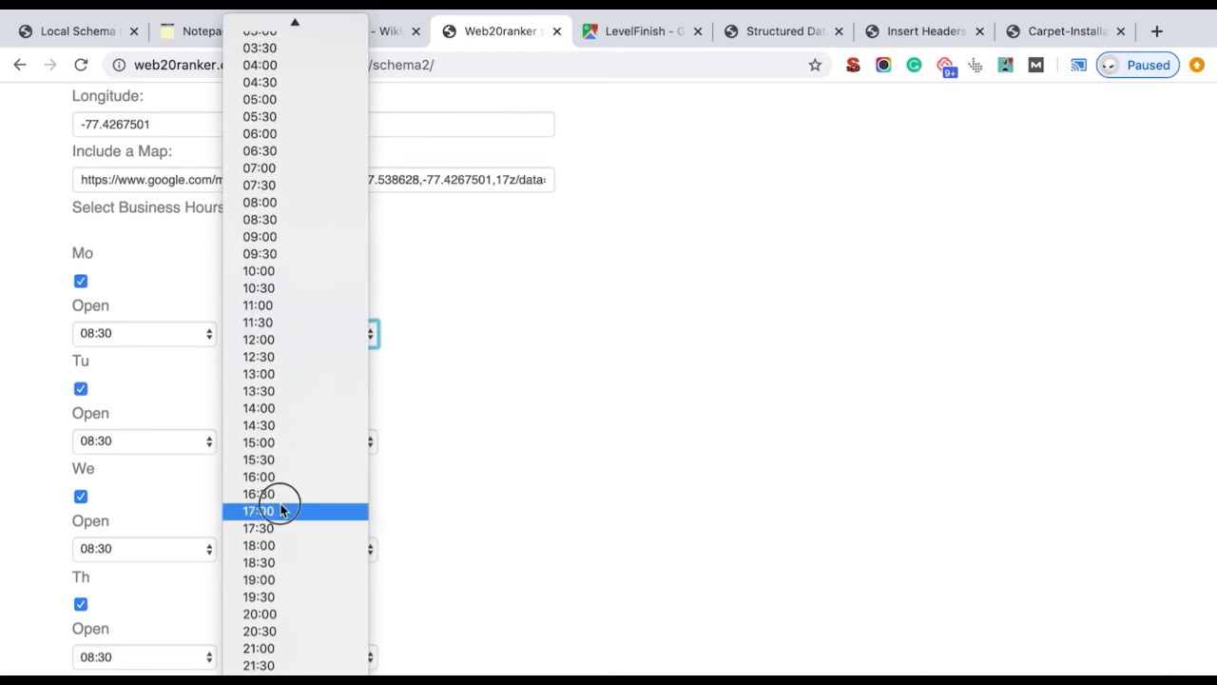
pyautogui.click(524, 452)
pyautogui.scroll(-7, 524, 453)
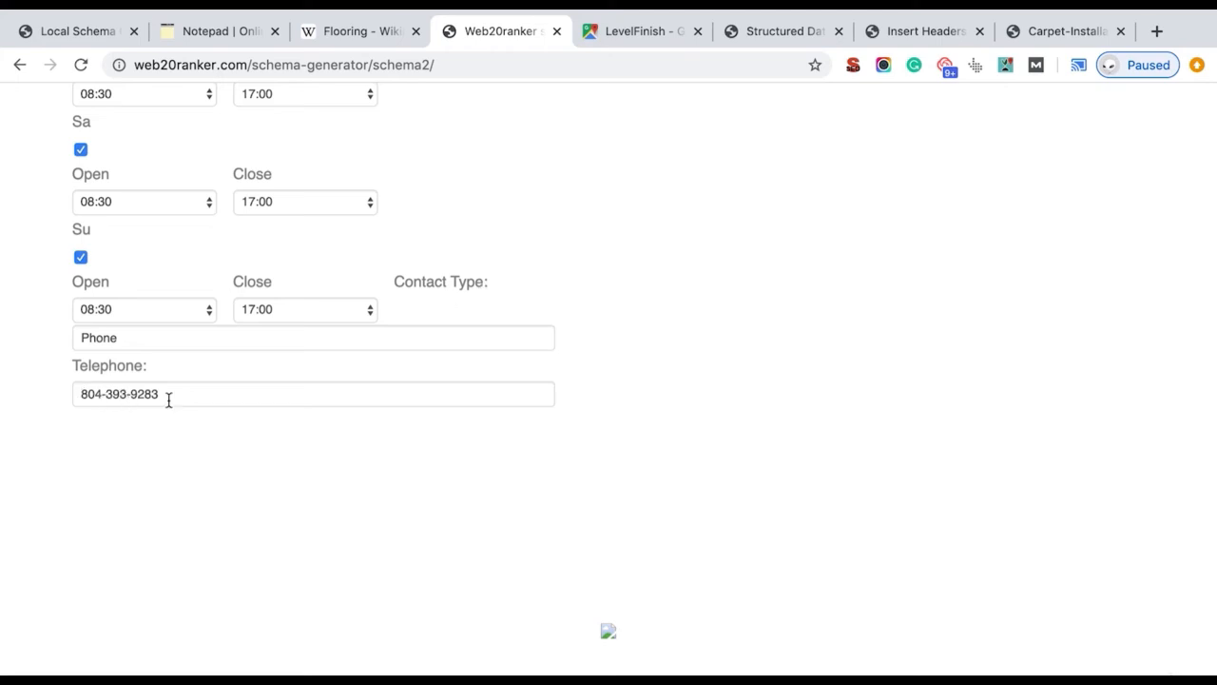
pyautogui.scroll(13, 168, 402)
pyautogui.scroll(5, 168, 407)
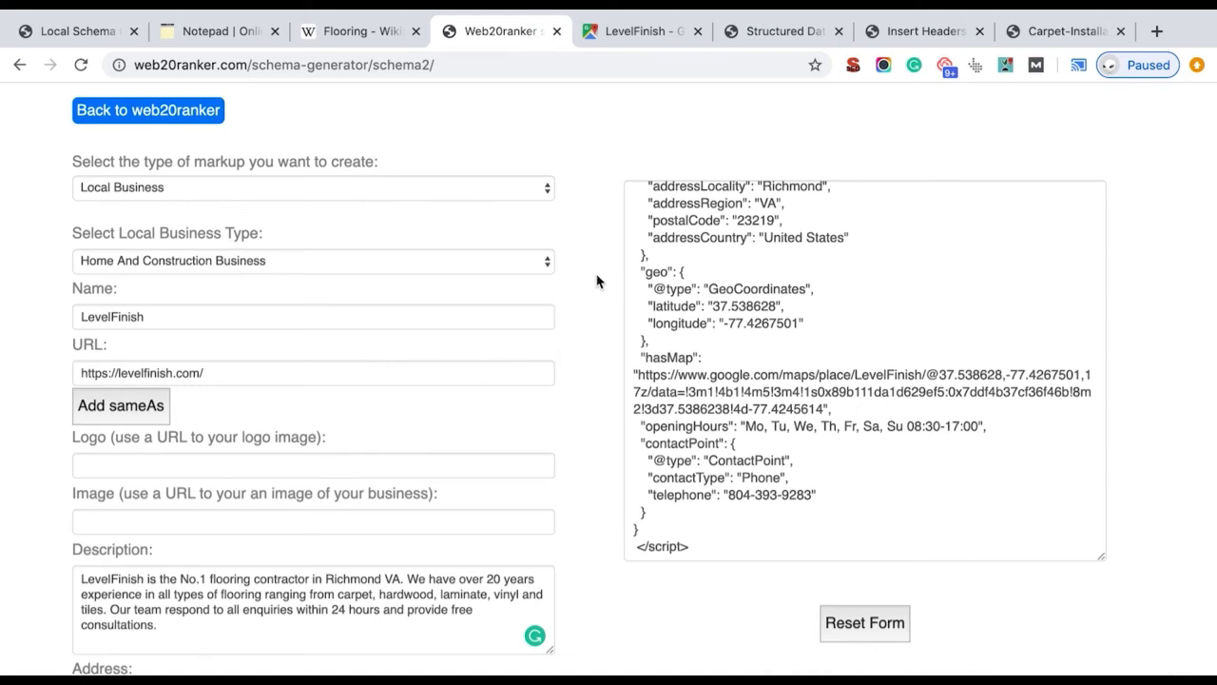
pyautogui.scroll(2, 597, 281)
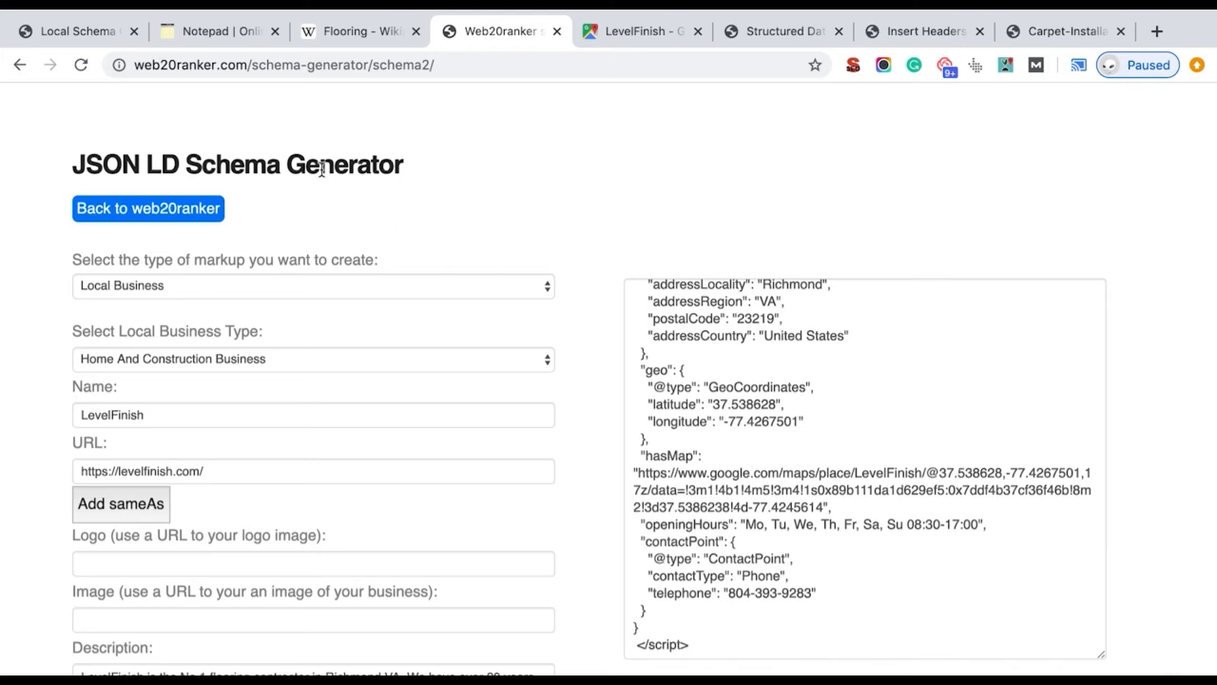
# Copy the LocalBusiness script from the Local Schema Generator and test it as a code snippet in Google's Structured Data Testing Tool
pyautogui.click(63, 31)
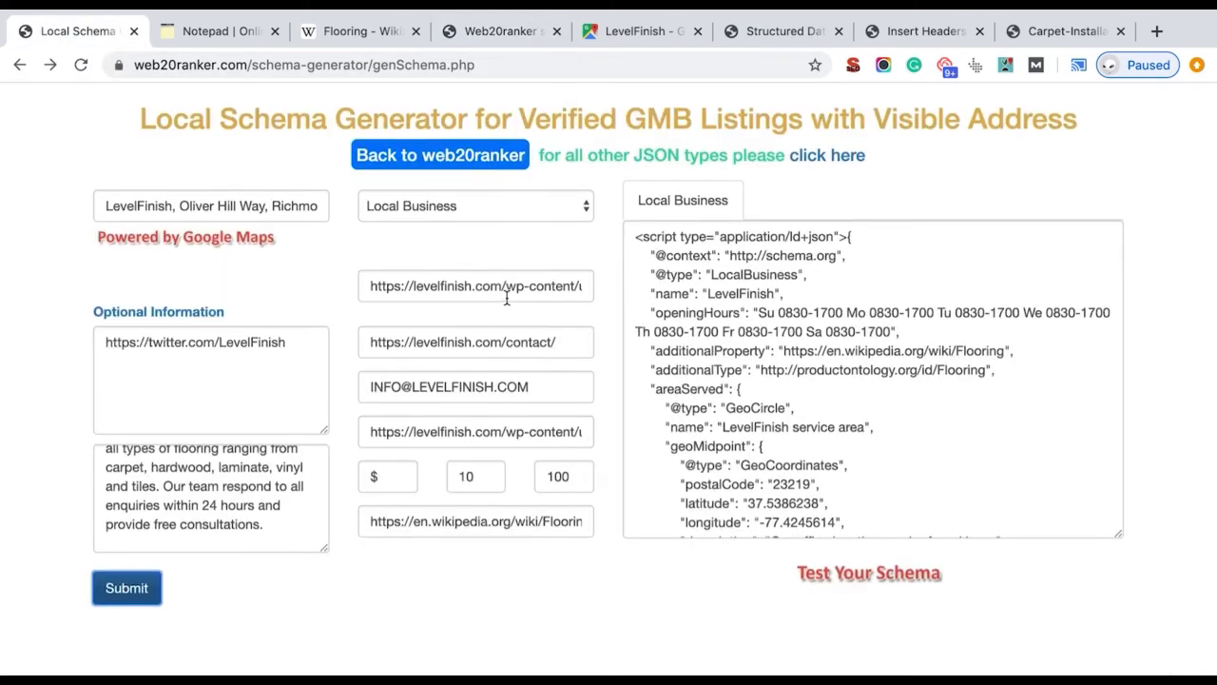
pyautogui.tripleClick(695, 311)
pyautogui.hotkey('ctrl', 'a')
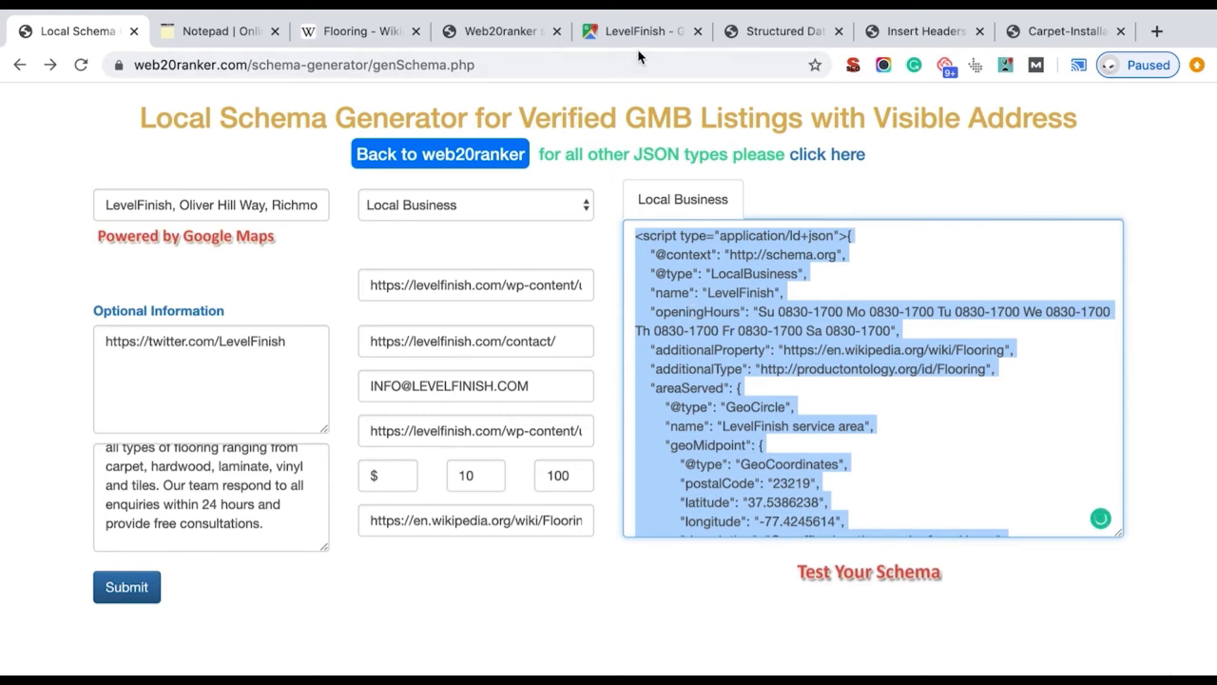
pyautogui.click(752, 45)
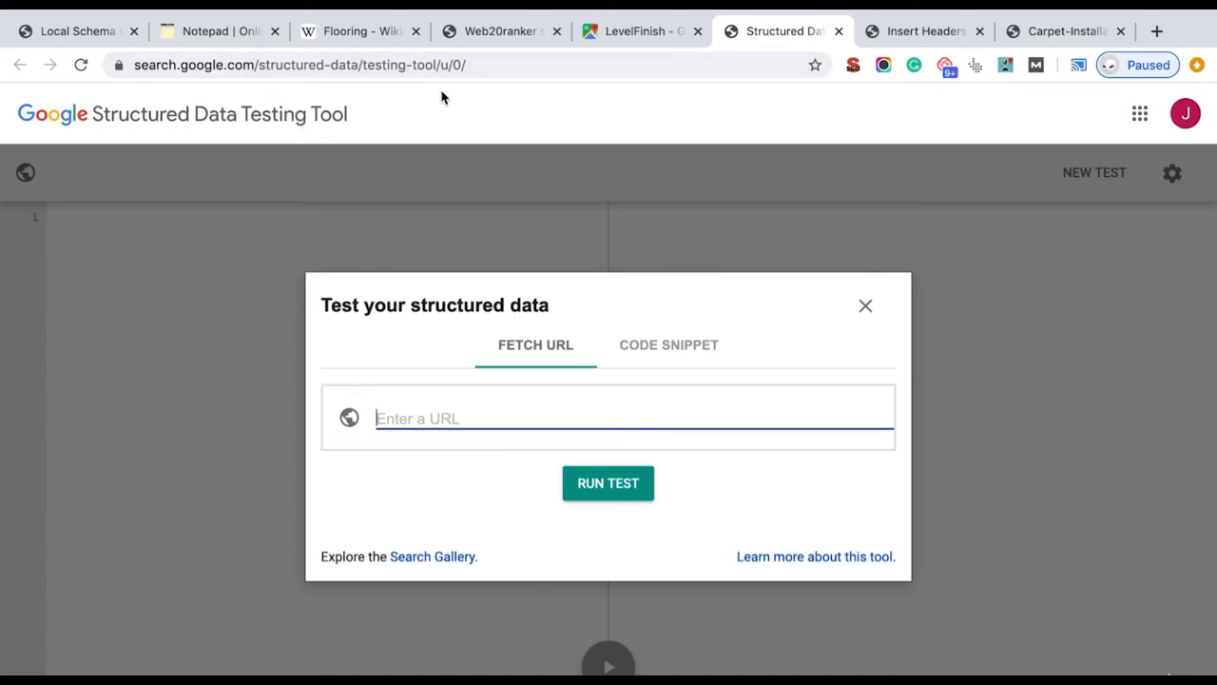
pyautogui.click(692, 345)
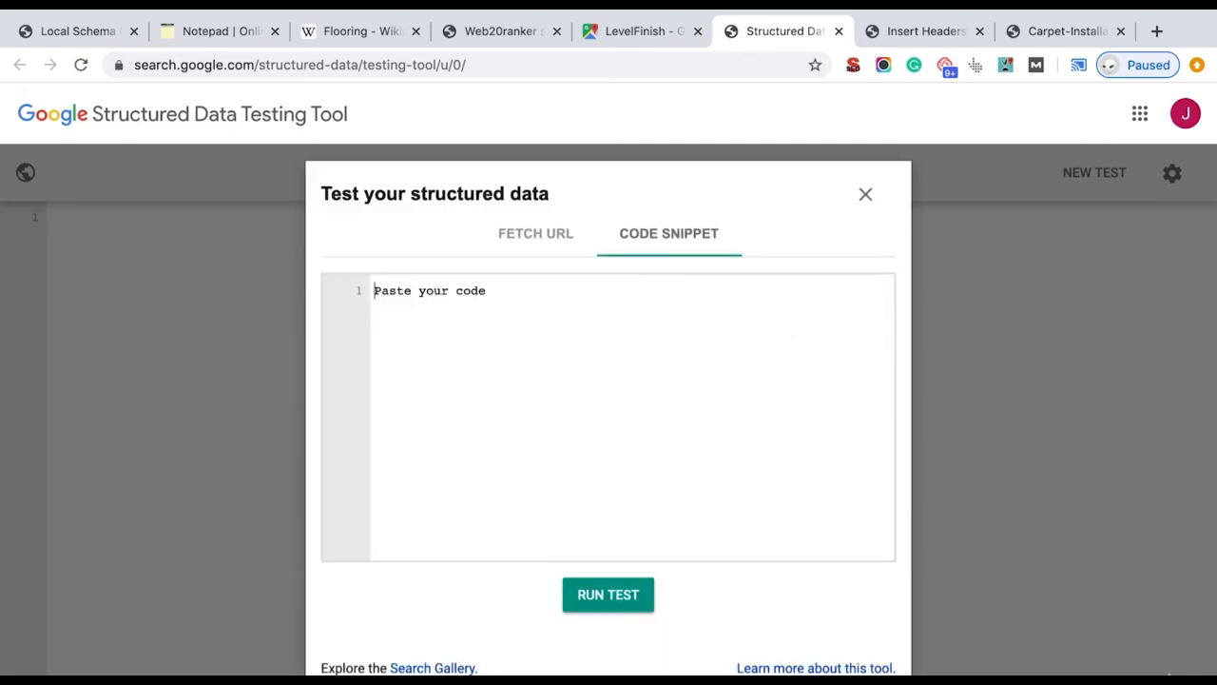
pyautogui.press('super+v')
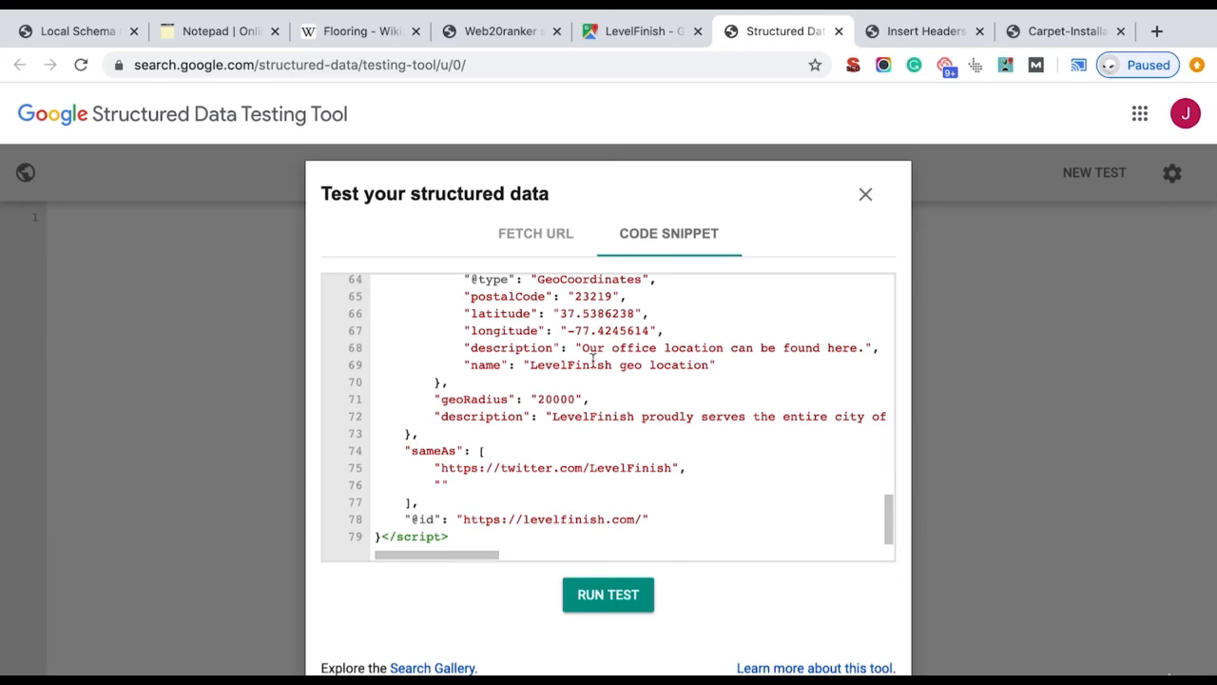
pyautogui.click(601, 594)
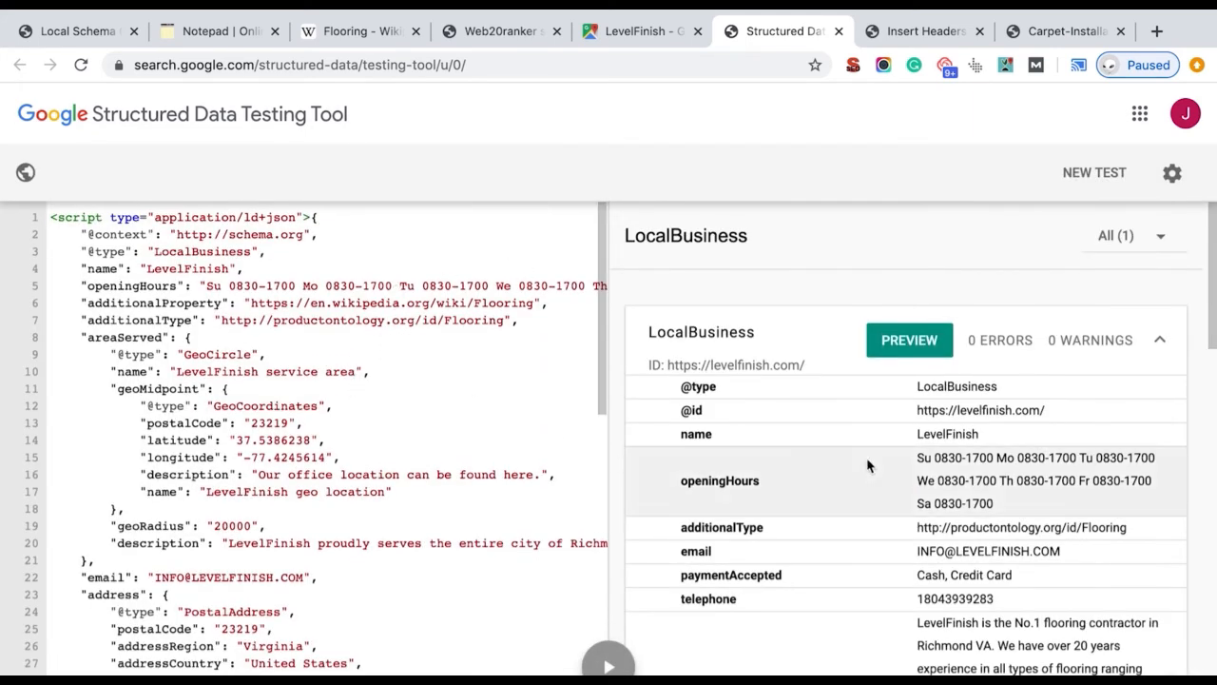
# Examine the LocalBusiness test results for errors, warnings and the detected business properties
pyautogui.scroll(-1, 1000, 396)
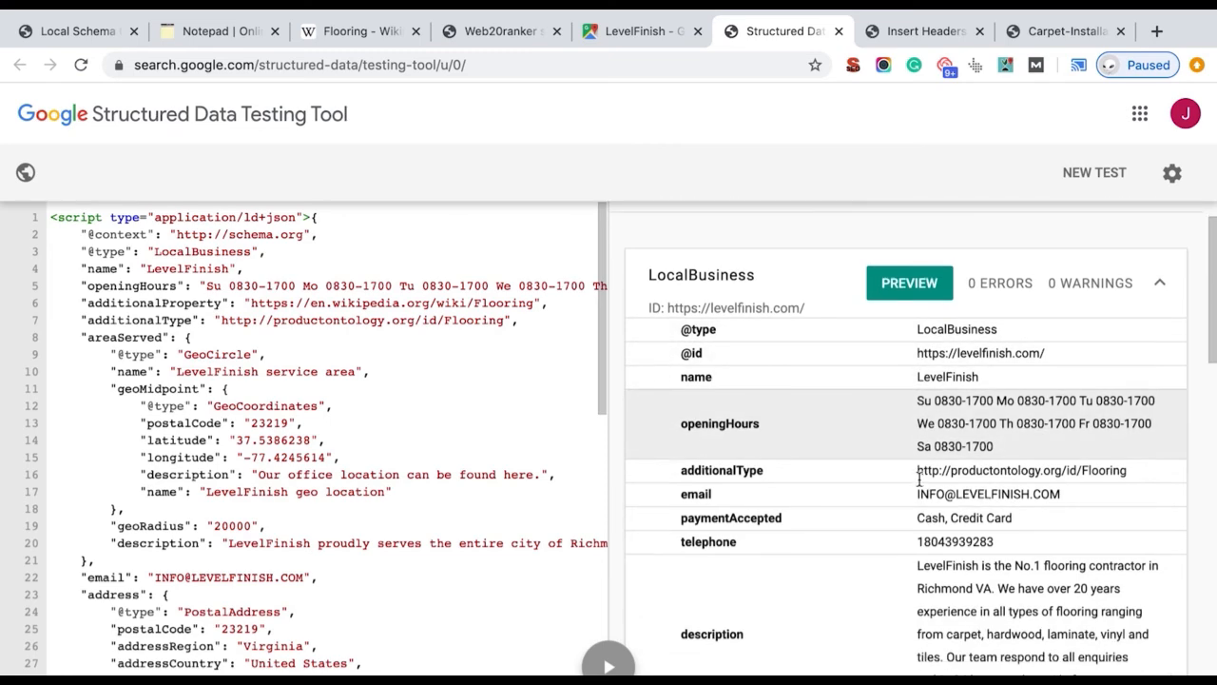
pyautogui.scroll(-5, 904, 525)
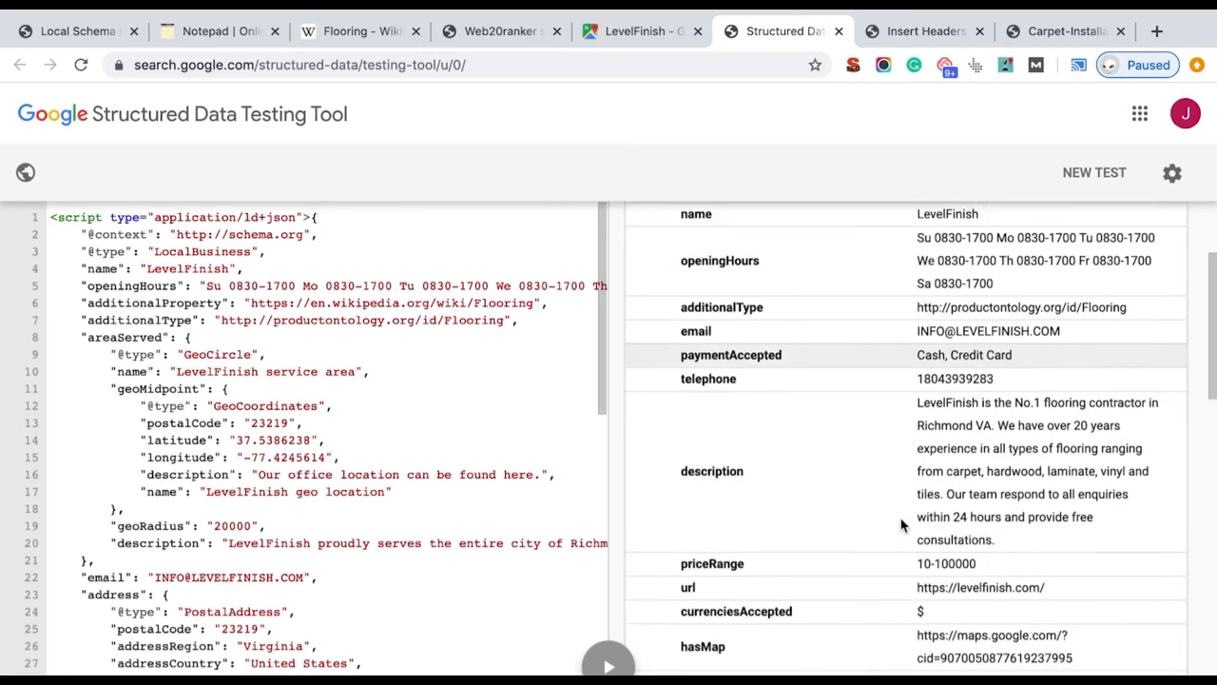
pyautogui.scroll(-12, 956, 536)
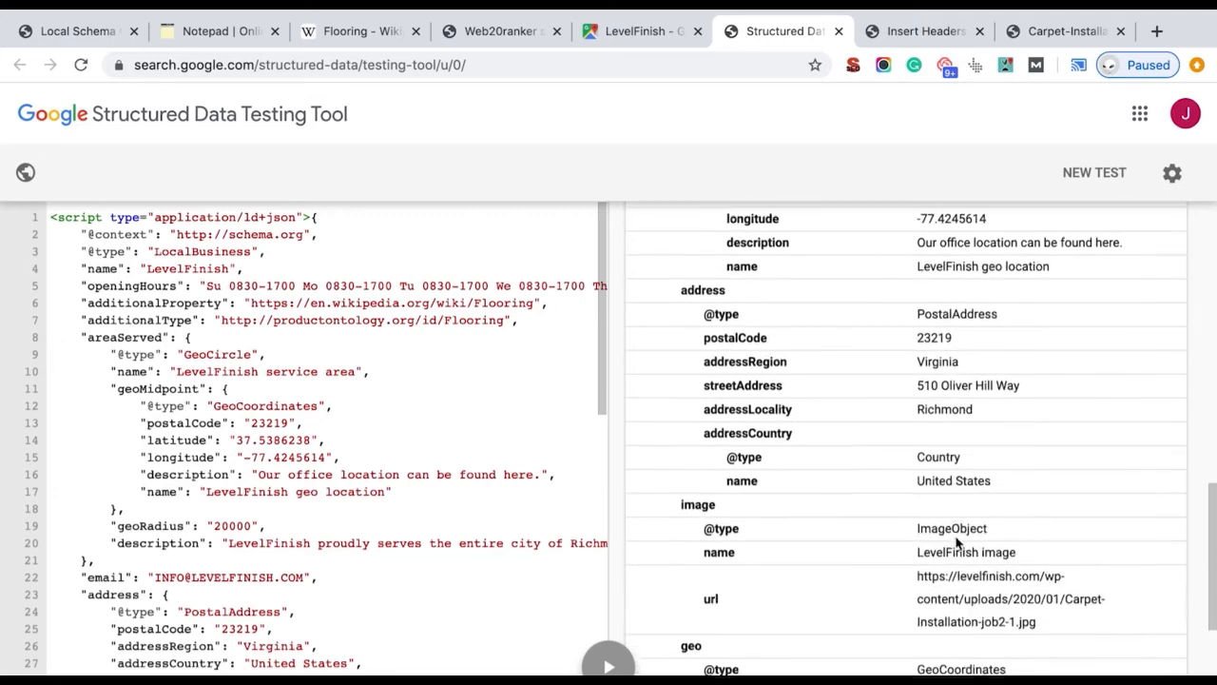
pyautogui.scroll(9, 957, 542)
pyautogui.scroll(8, 958, 542)
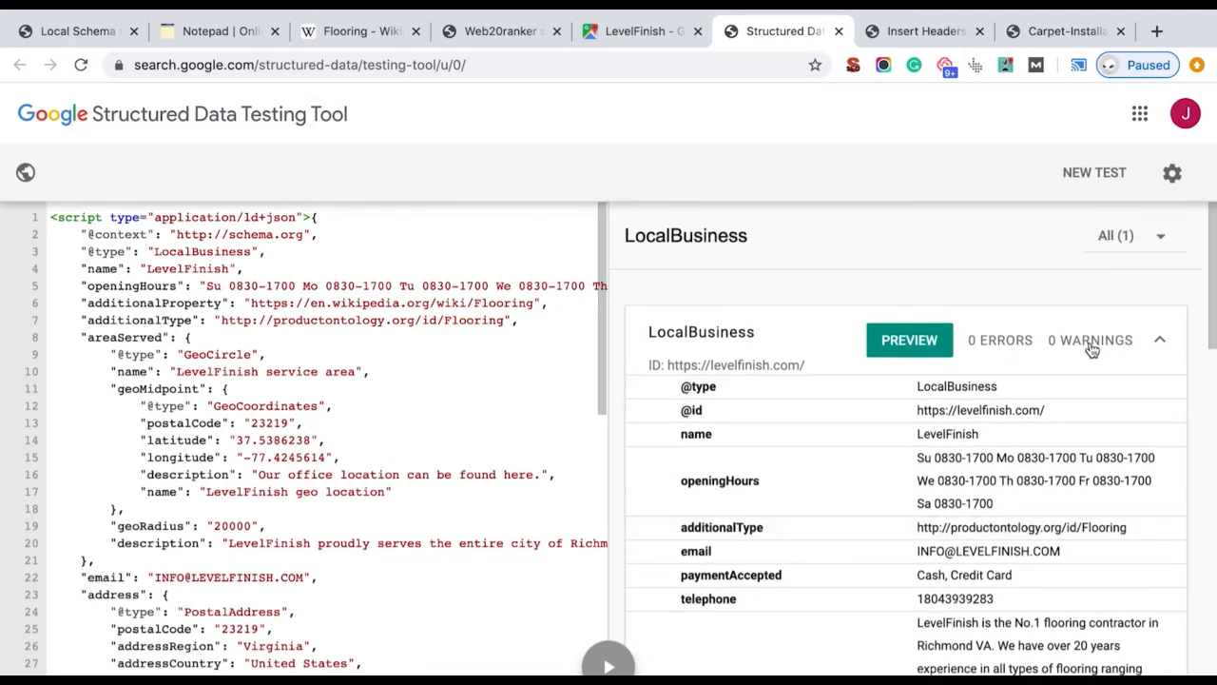
pyautogui.scroll(-12, 842, 416)
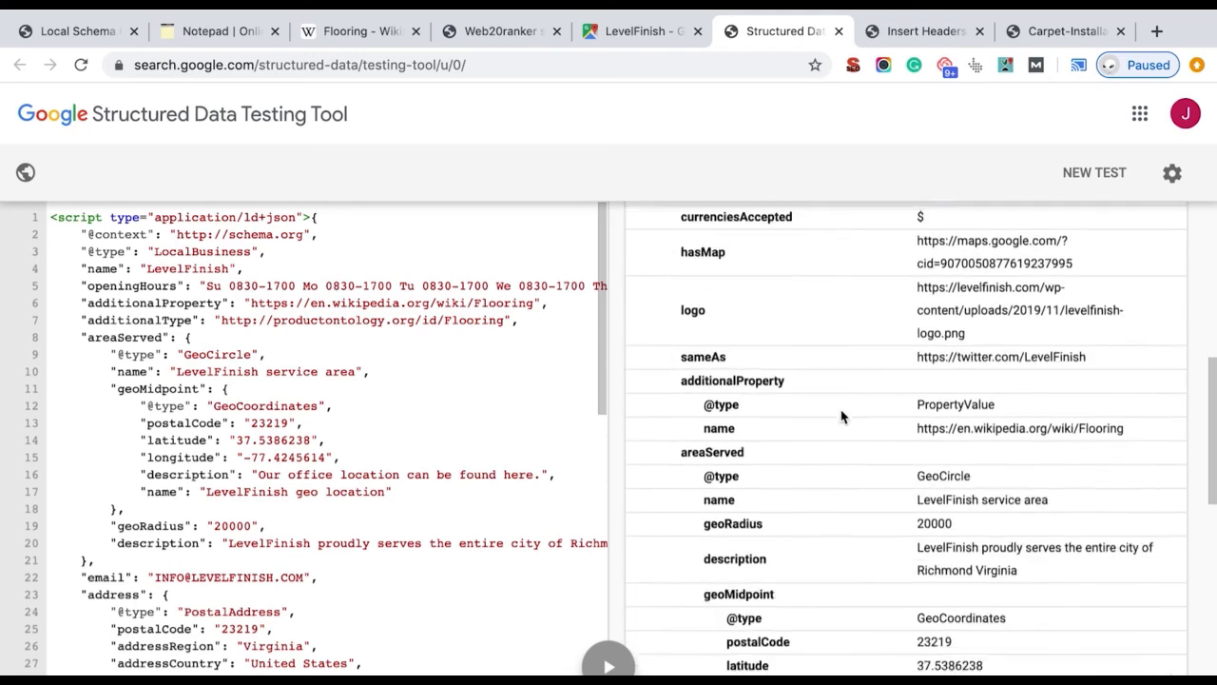
pyautogui.scroll(12, 842, 415)
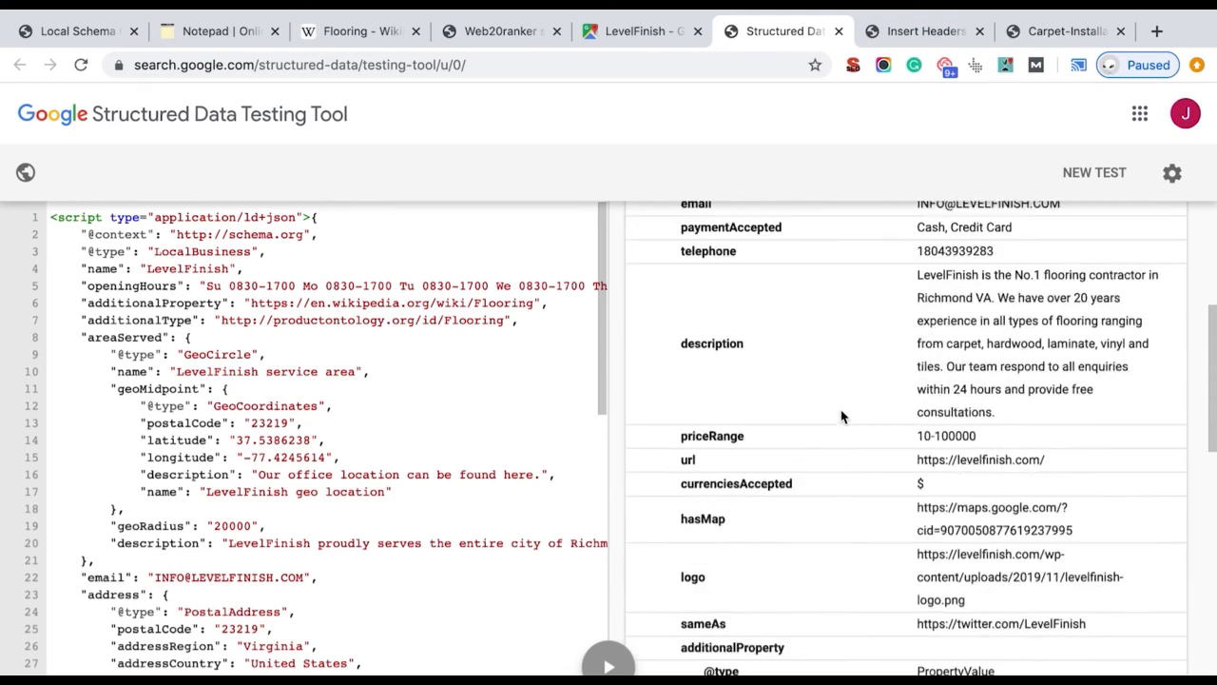
# Check for Insert Headers and Footers among the WordPress site's installed plugins and open that plugin's settings page
pyautogui.click(913, 31)
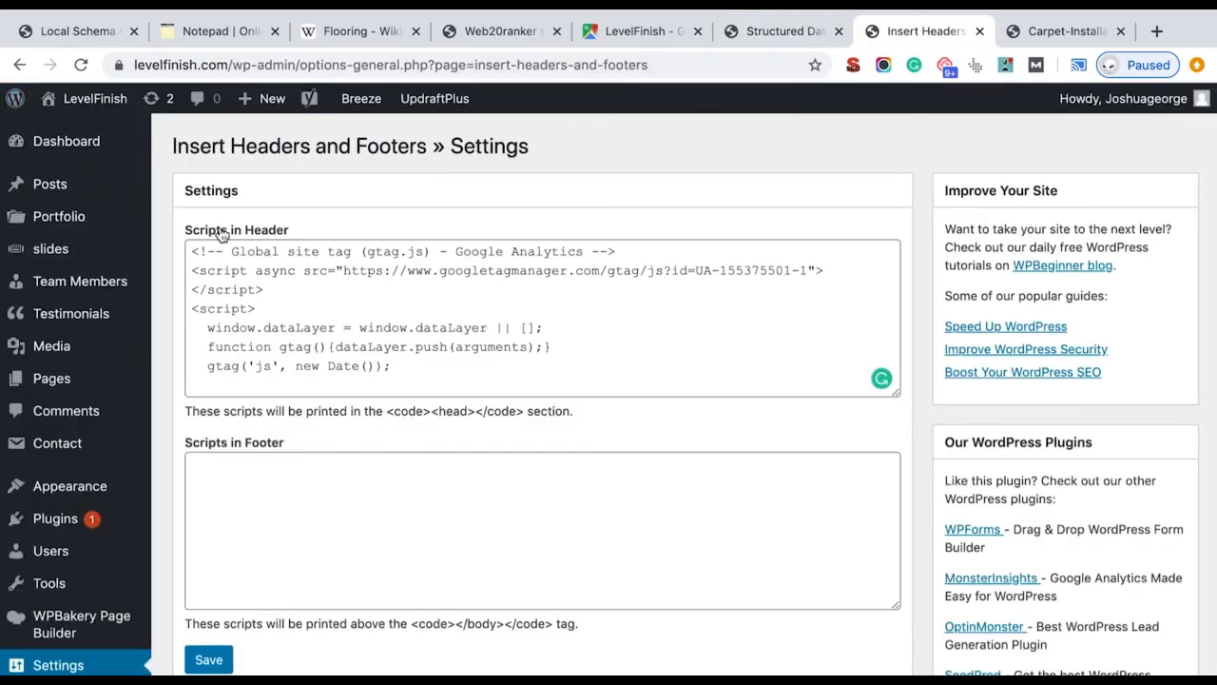
pyautogui.moveTo(117, 153)
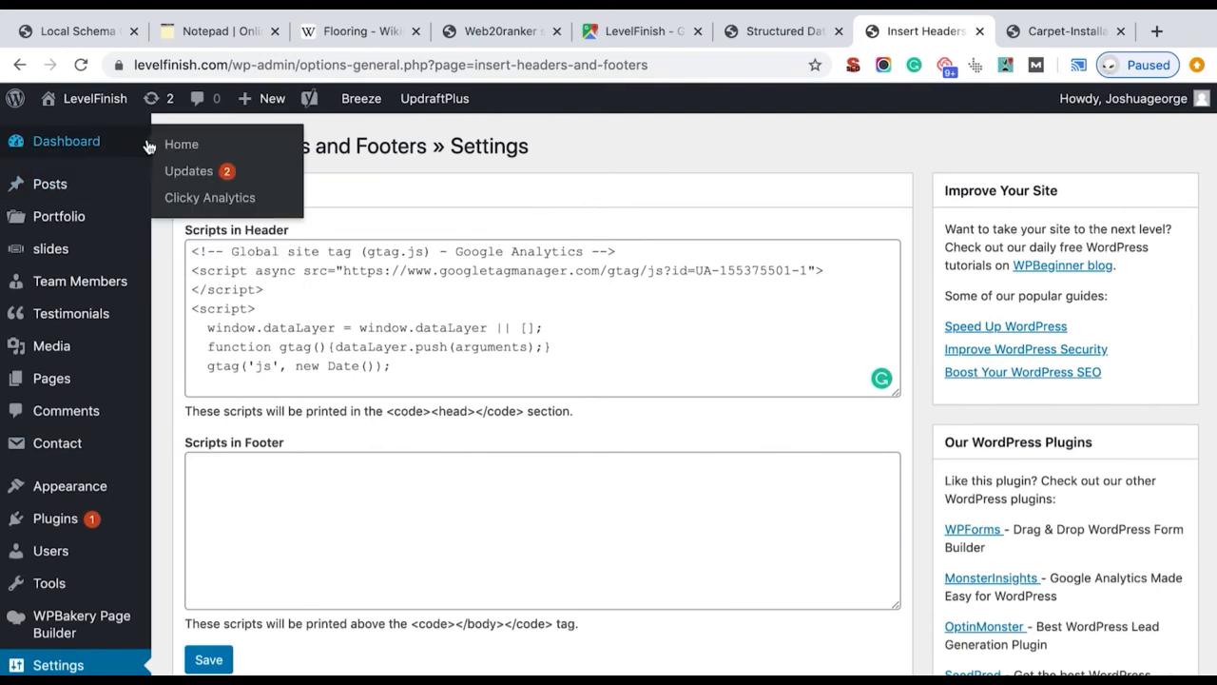
pyautogui.click(175, 150)
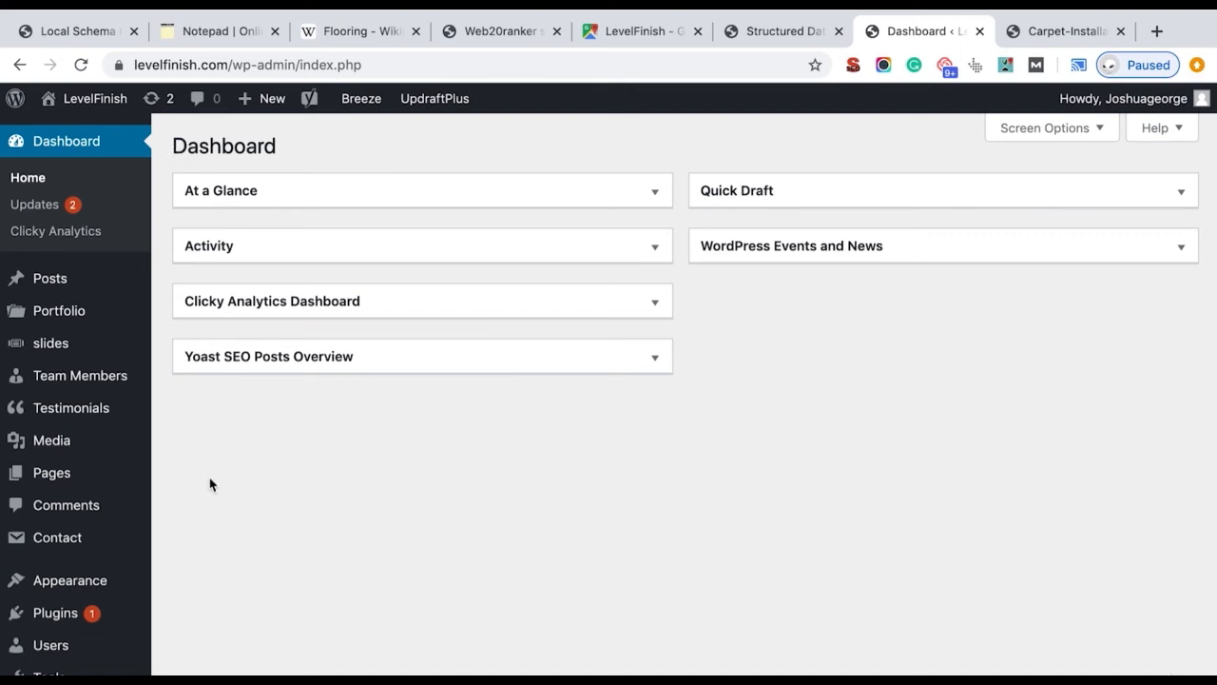
pyautogui.scroll(-2, 211, 485)
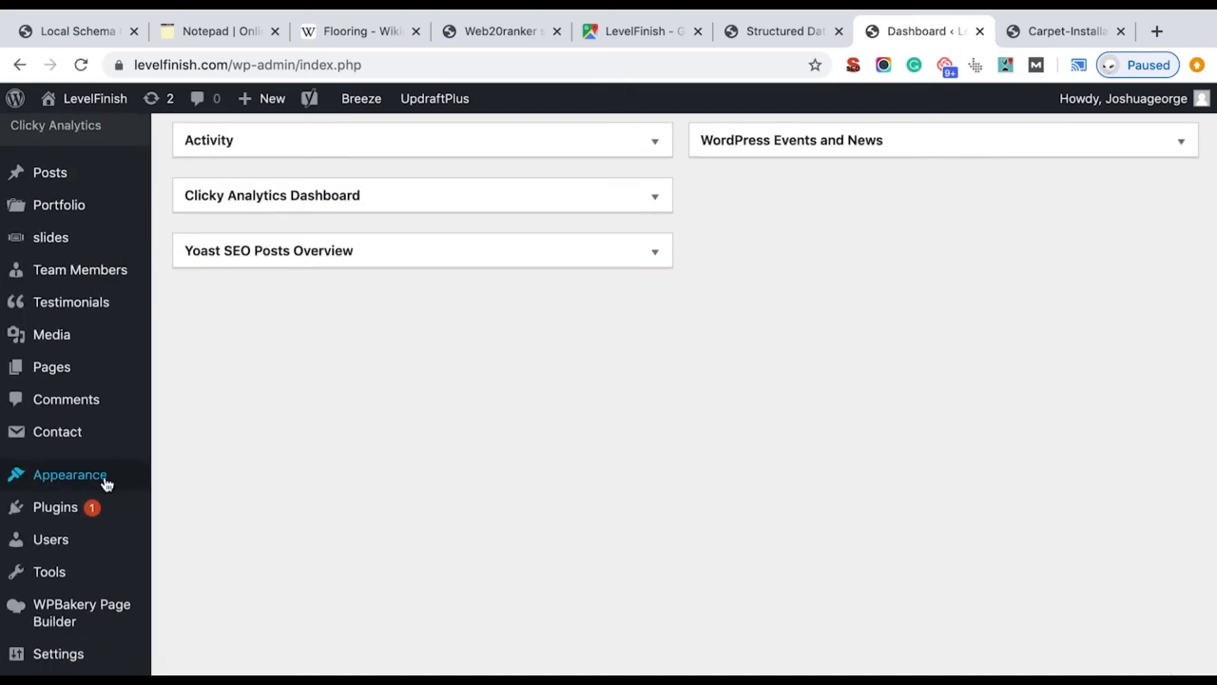
pyautogui.click(96, 522)
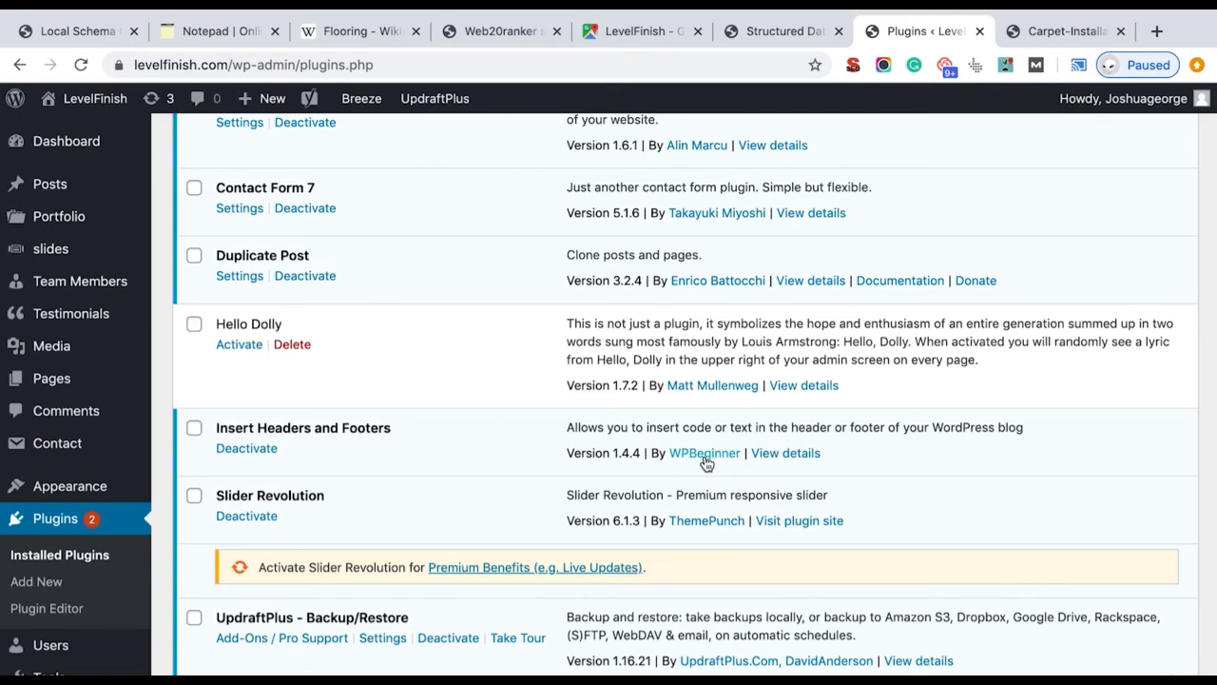
pyautogui.scroll(-5, 144, 502)
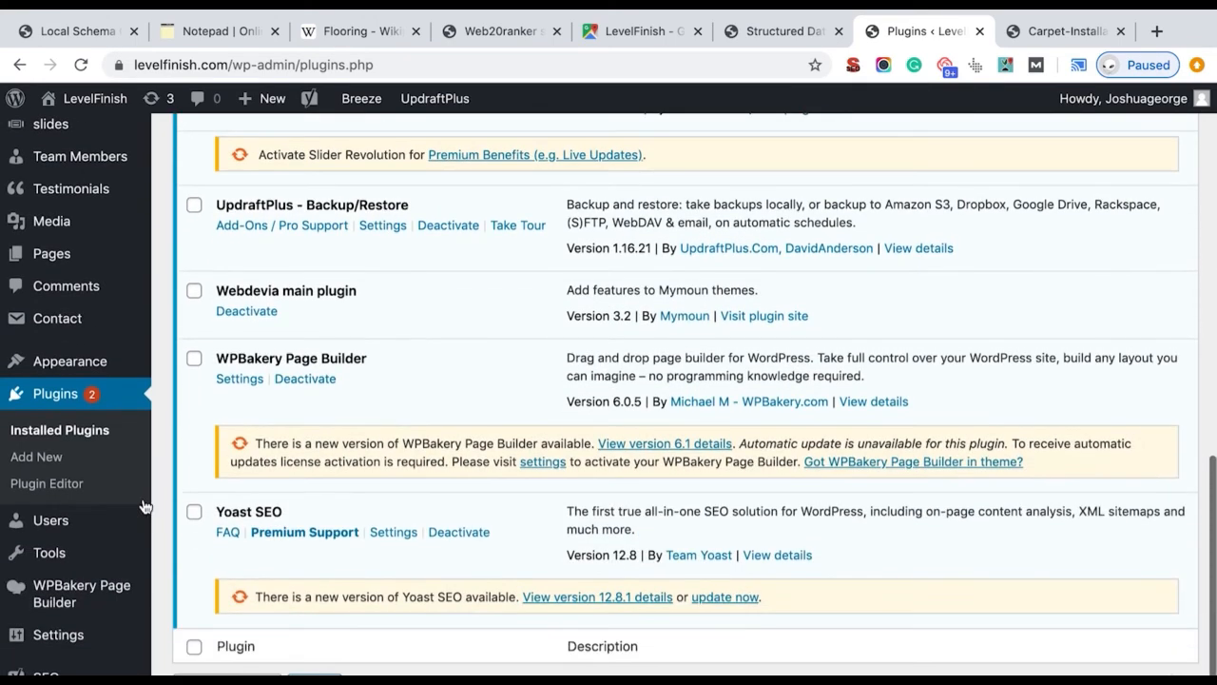
pyautogui.moveTo(144, 643)
pyautogui.click(219, 670)
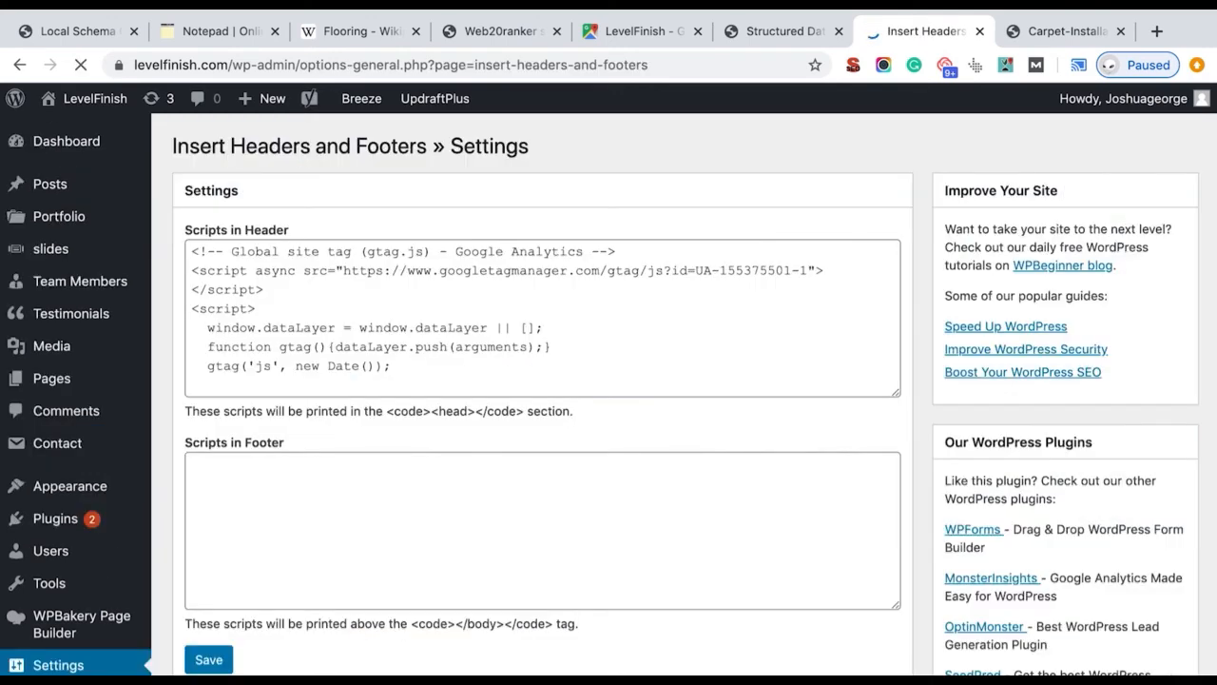
# Paste the copied LocalBusiness schema script below the Google Analytics code in Scripts in Header and save the settings
pyautogui.scroll(-2, 353, 310)
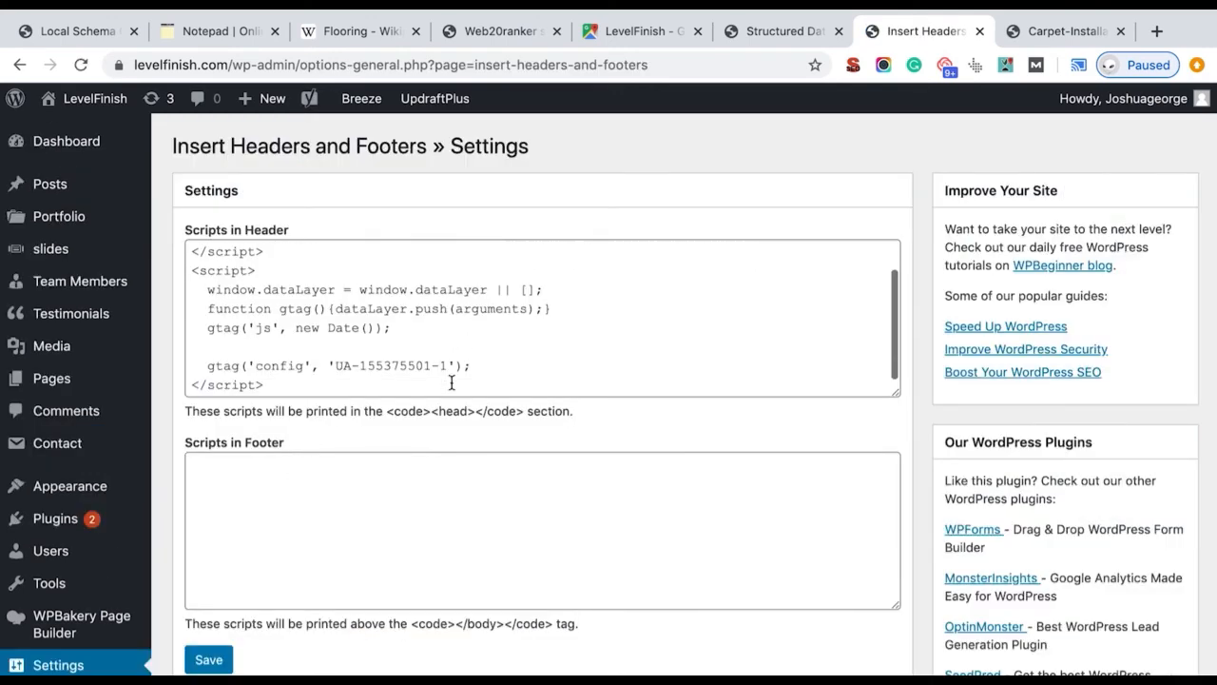
pyautogui.scroll(-2, 452, 383)
pyautogui.click(309, 306)
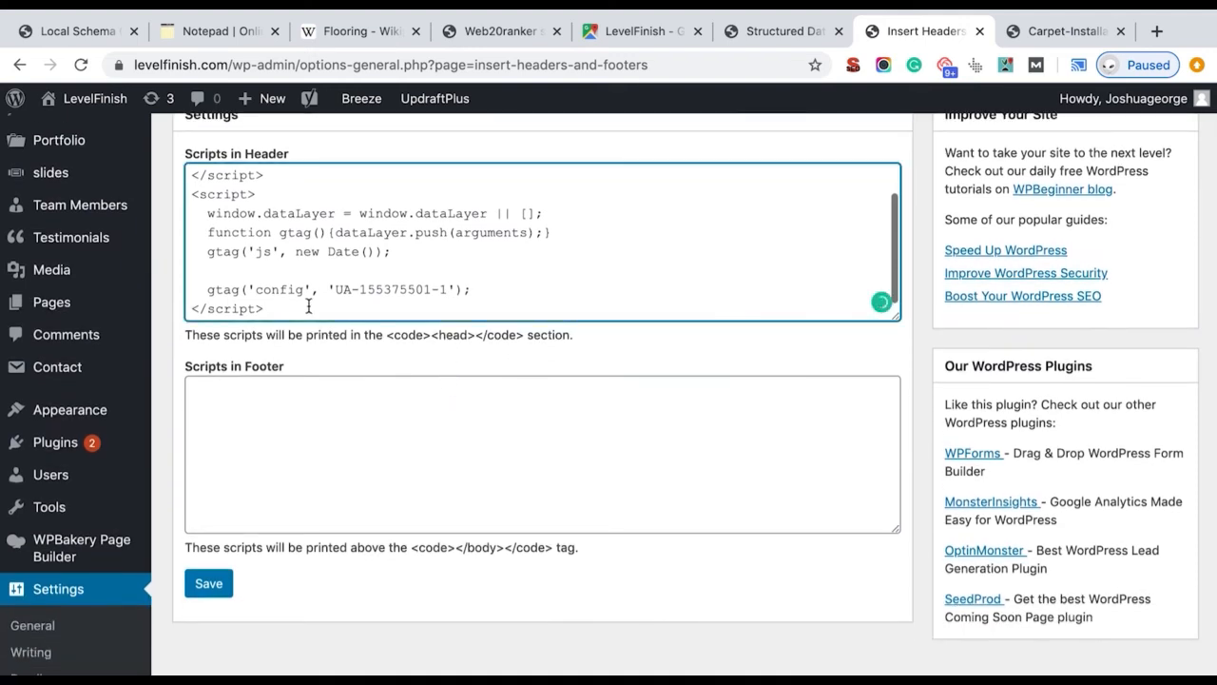
pyautogui.scroll(3, 309, 306)
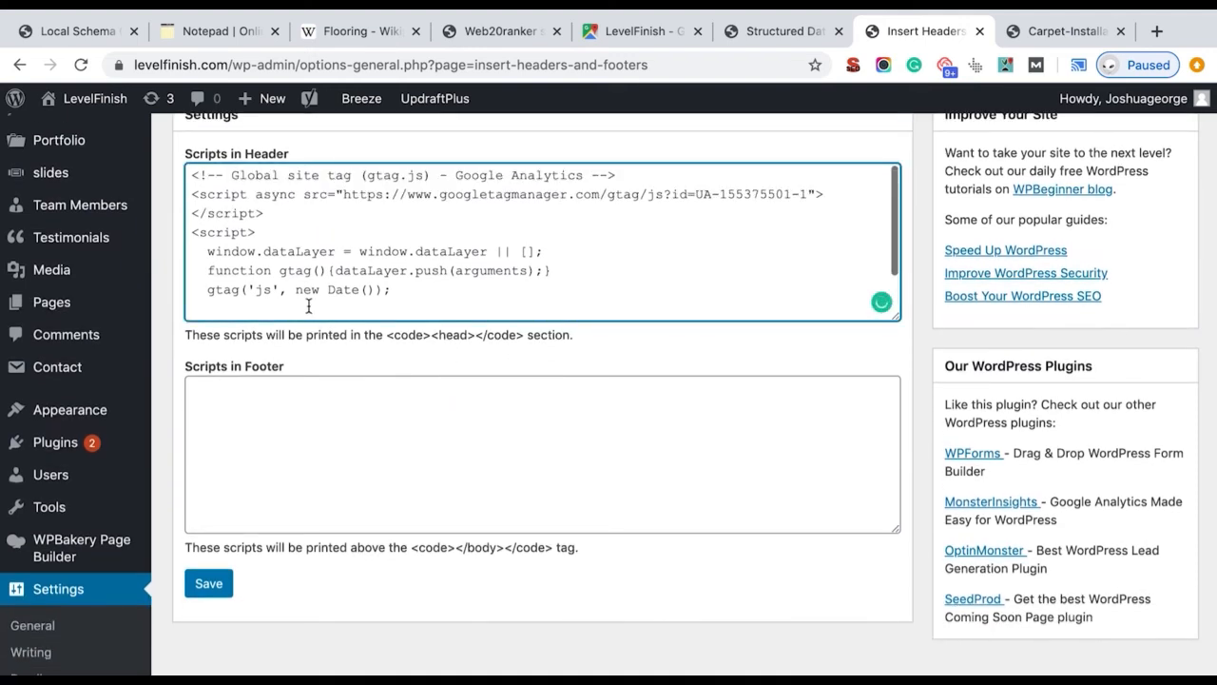
pyautogui.scroll(2, 679, 314)
pyautogui.scroll(-2, 701, 365)
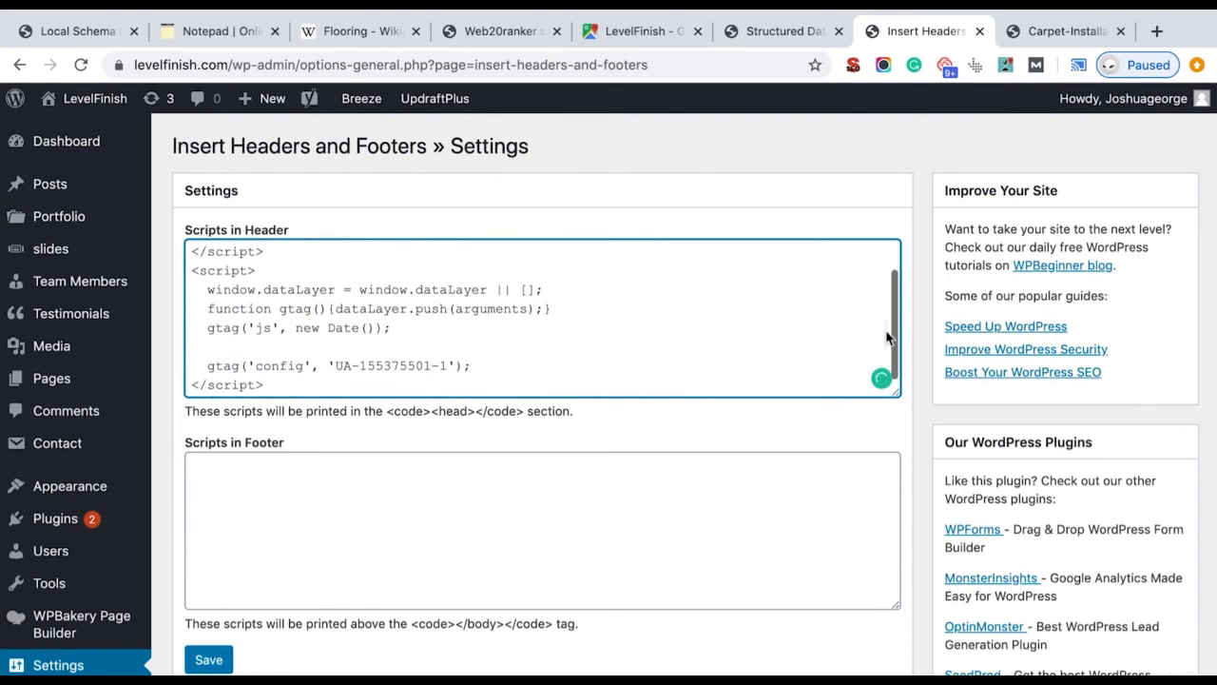
pyautogui.scroll(-1, 671, 313)
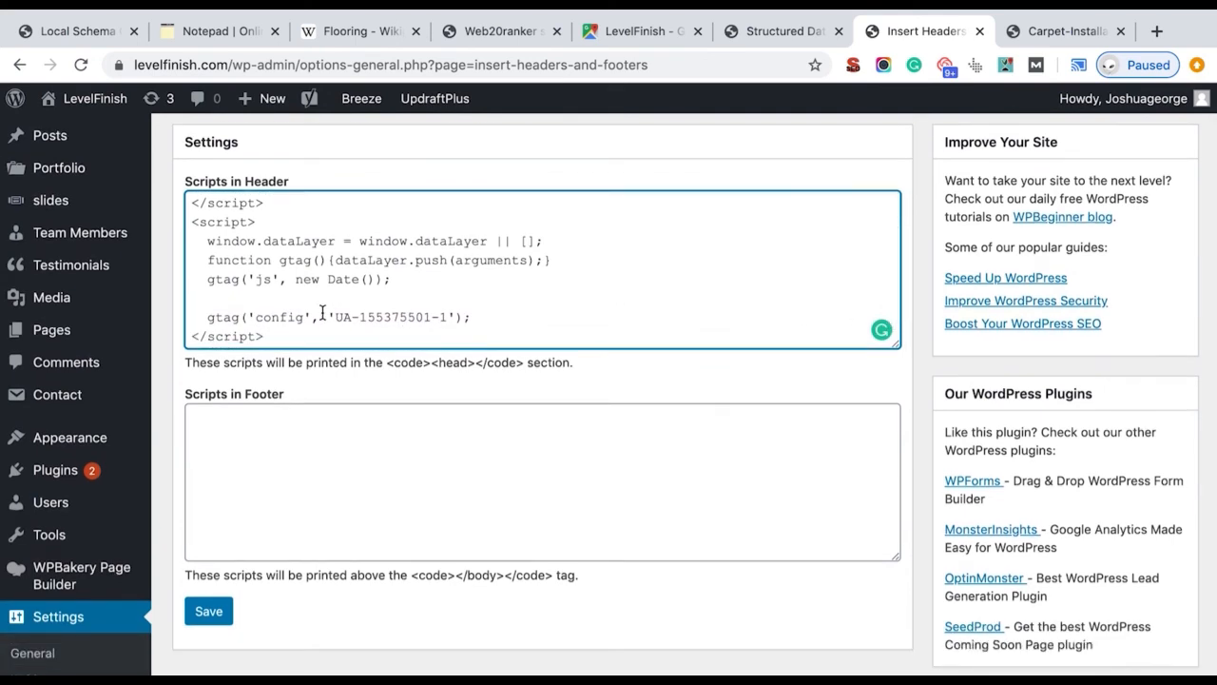
pyautogui.press('Return')
pyautogui.press('Return')
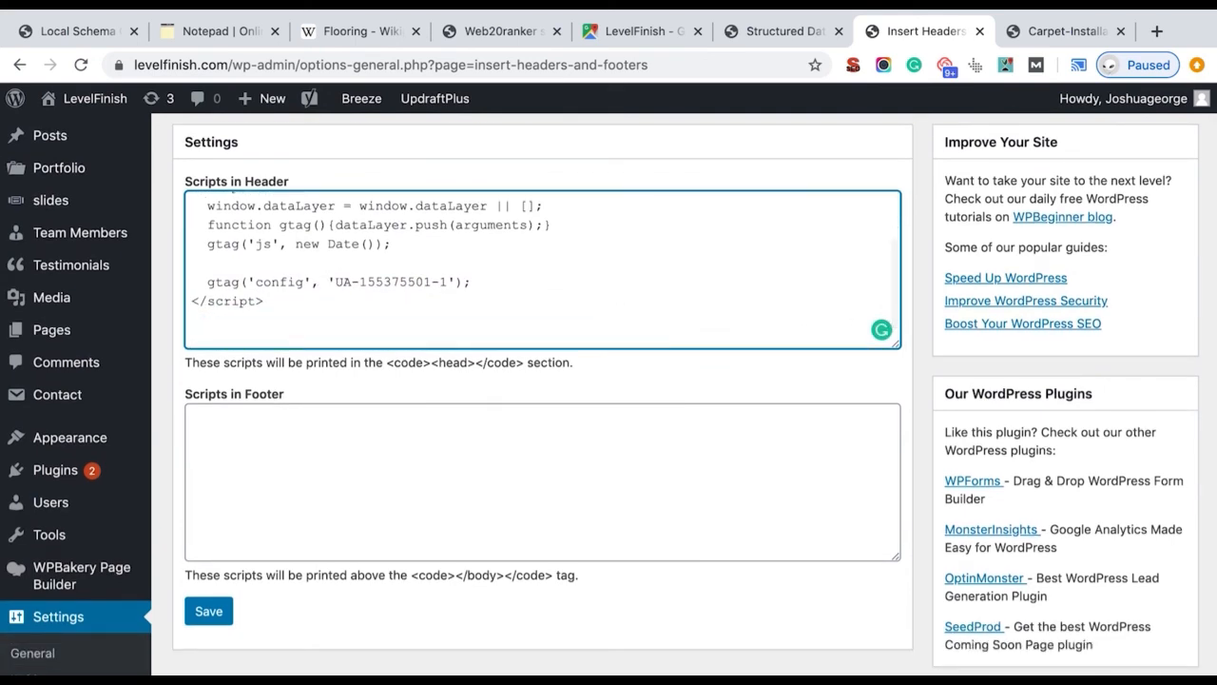
pyautogui.hotkey('ctrl', 'v')
pyautogui.click(204, 612)
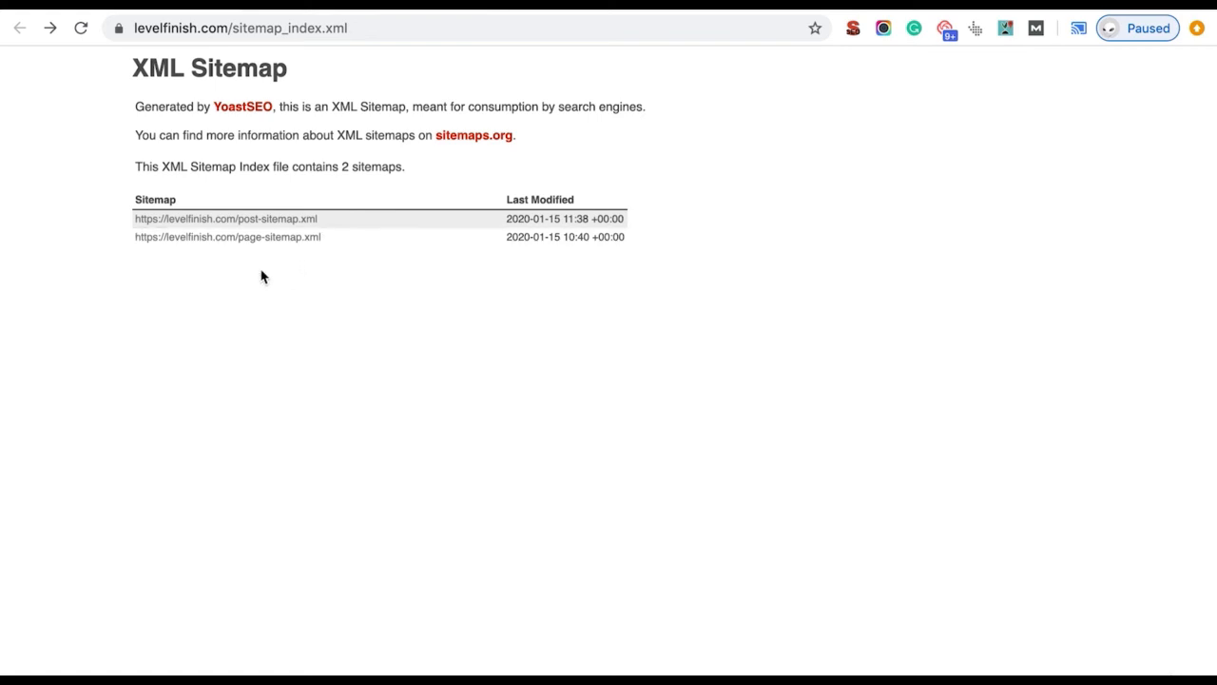
# Examine the blog URLs in the site's post sitemap and return to the sitemap index
pyautogui.click(280, 220)
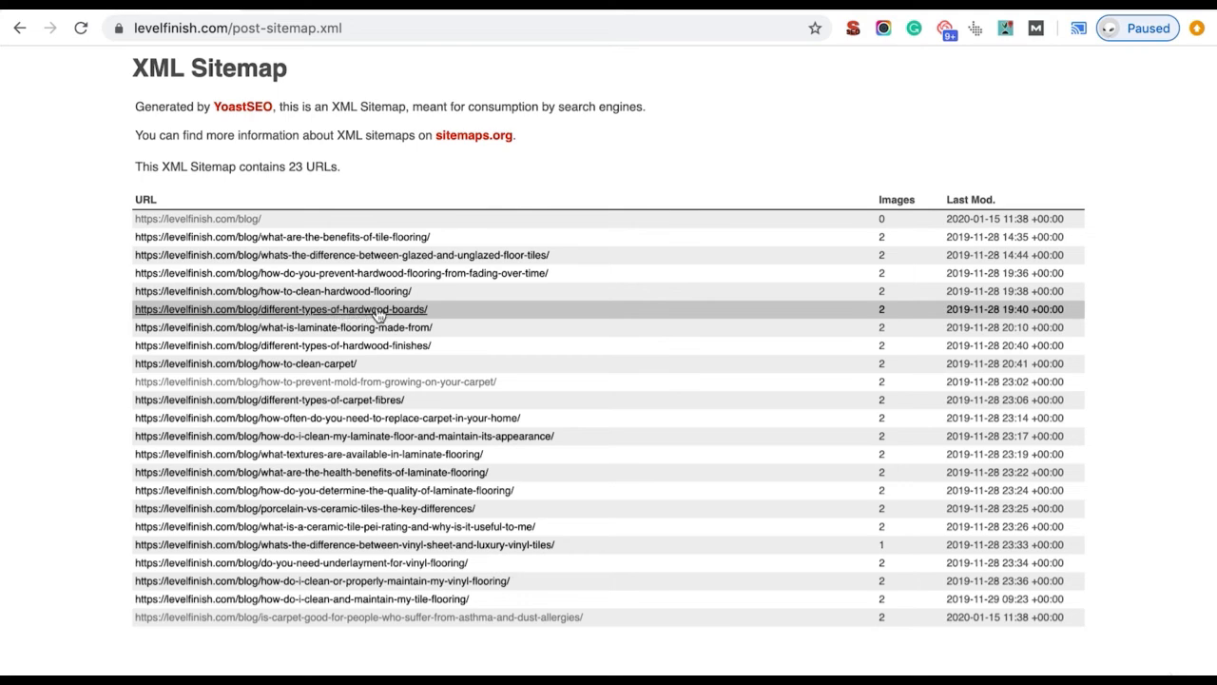
pyautogui.click(24, 32)
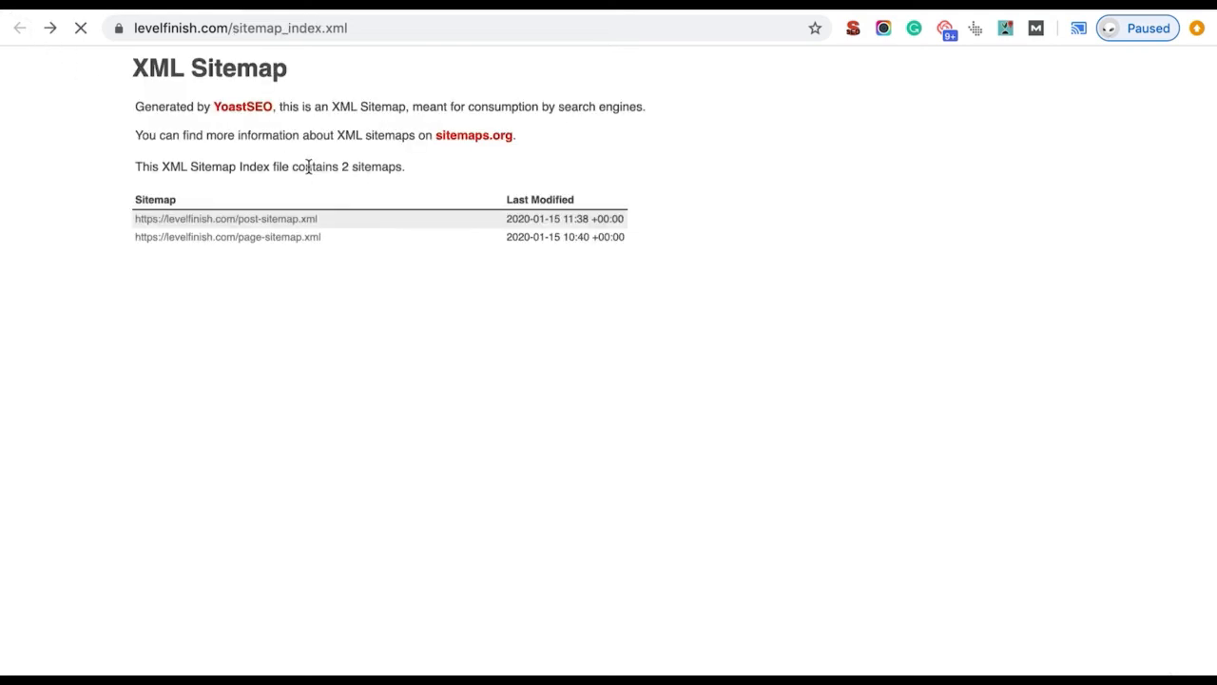
# Examine the URLs in the site's page sitemap and return to the sitemap index
pyautogui.click(285, 242)
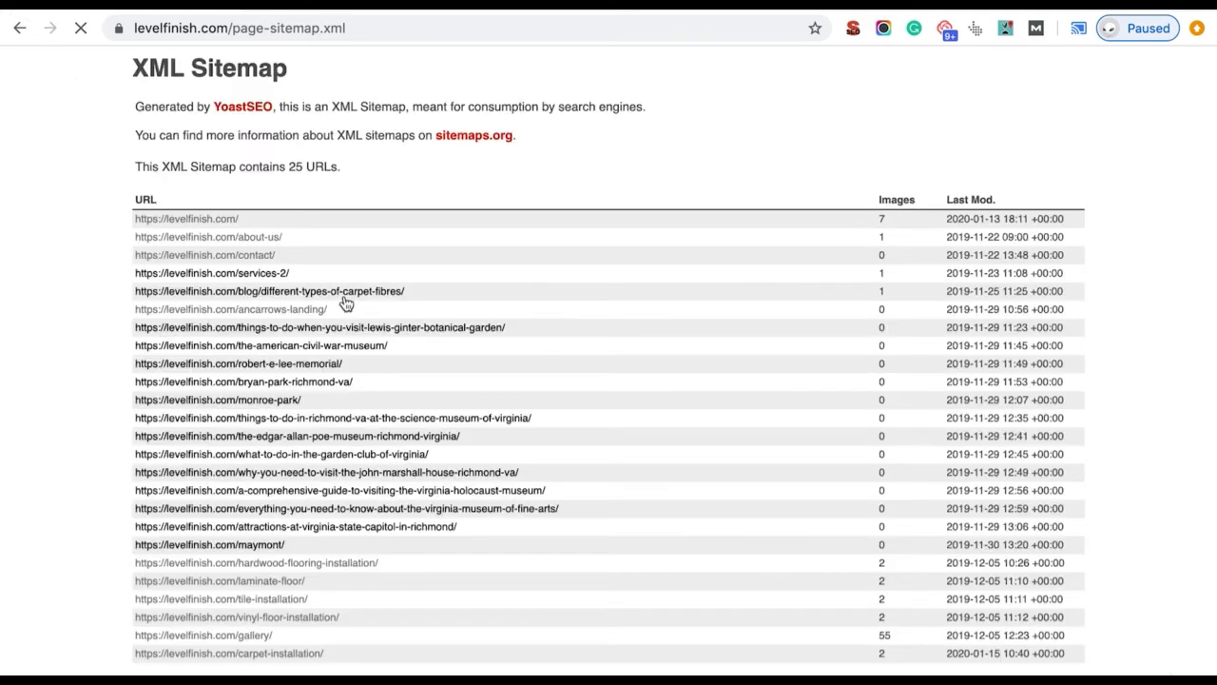
pyautogui.scroll(1, 273, 552)
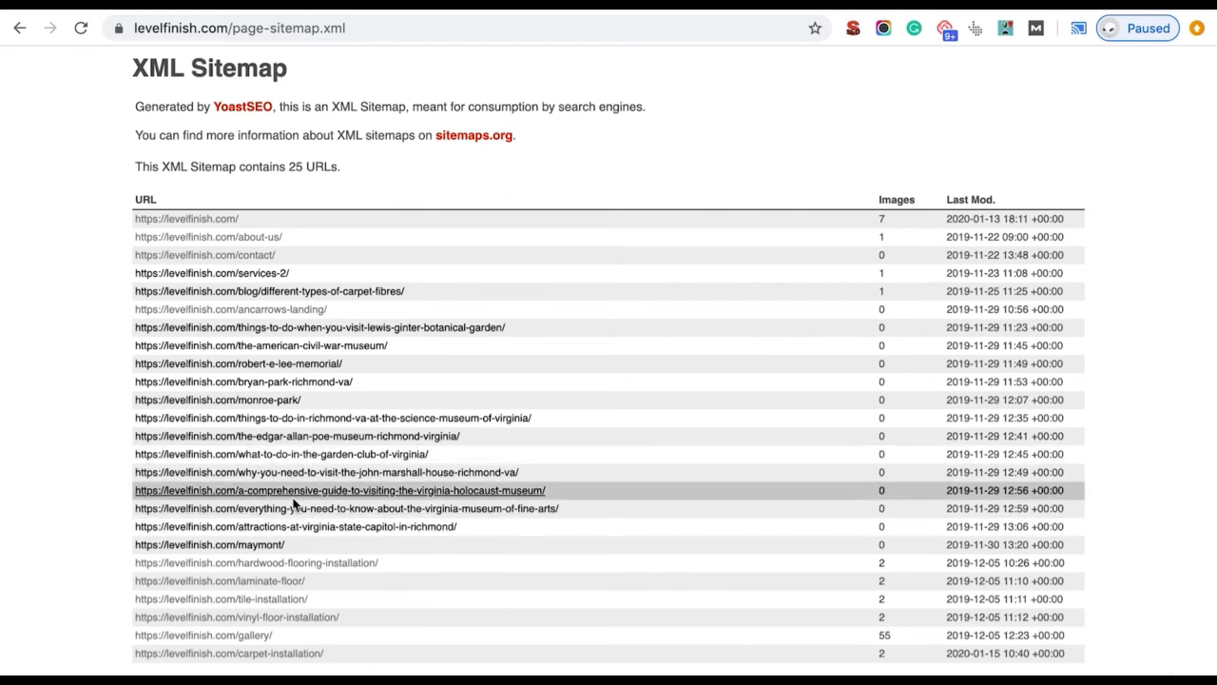
pyautogui.click(20, 28)
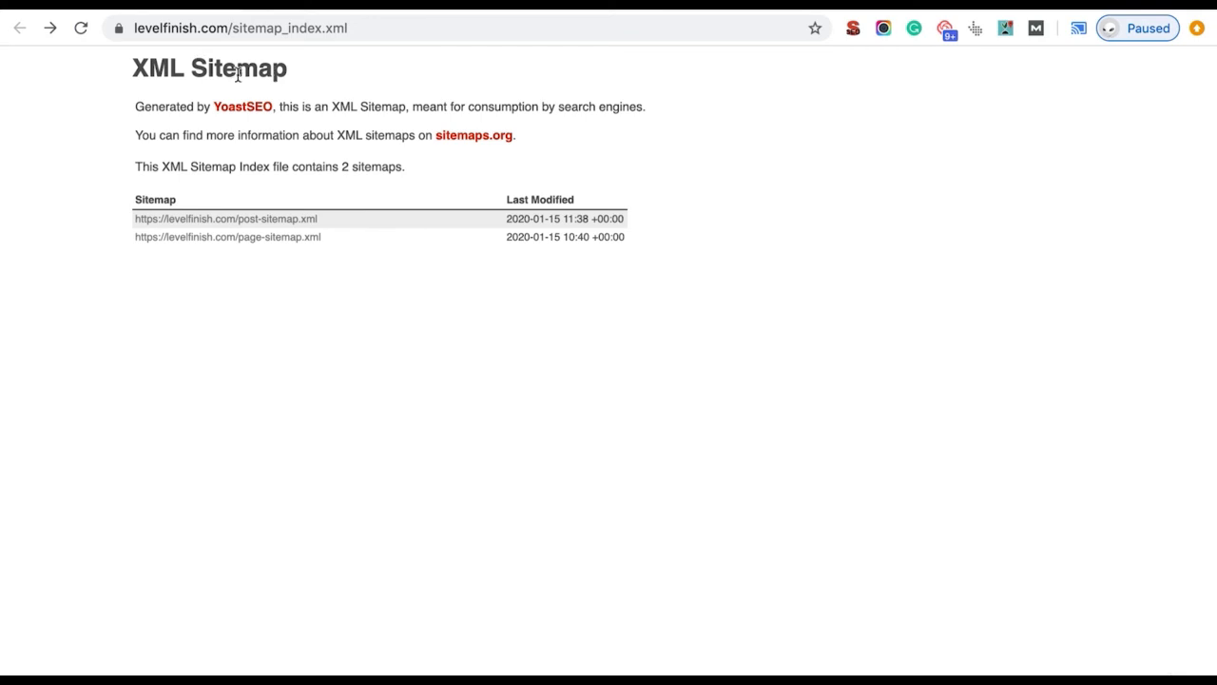
# Check for Yoast SEO among the WordPress site's installed plugins and open its Search Appearance settings
pyautogui.click(319, 36)
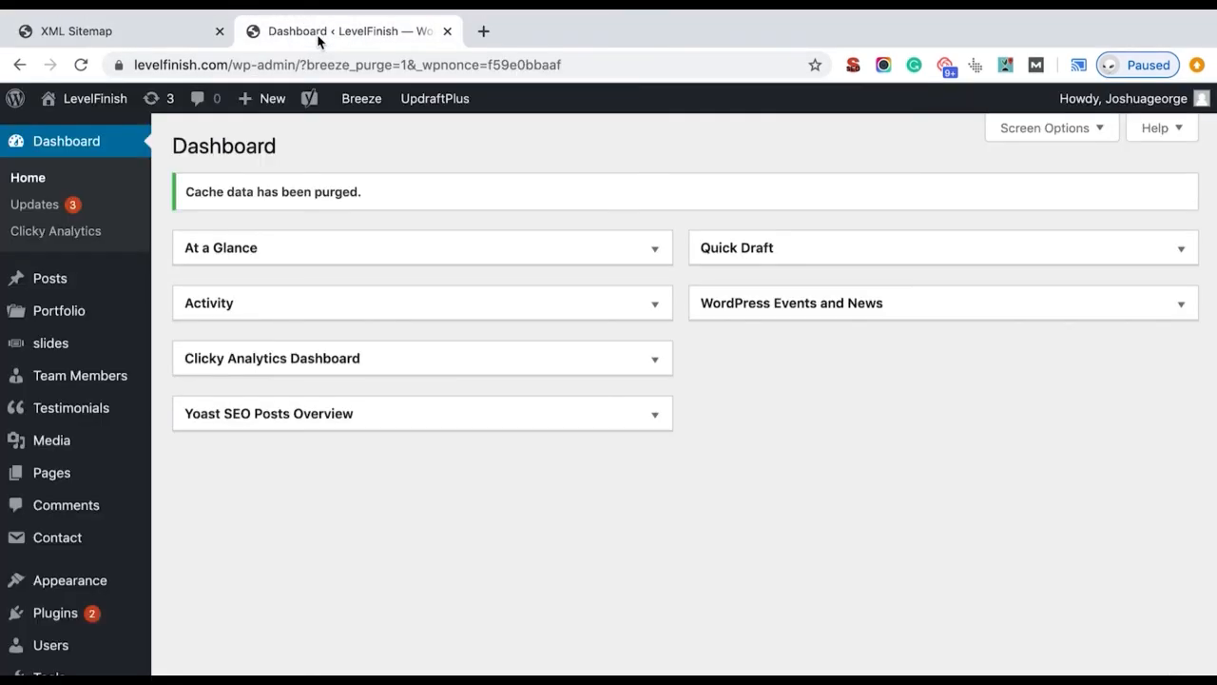
pyautogui.scroll(-4, 238, 380)
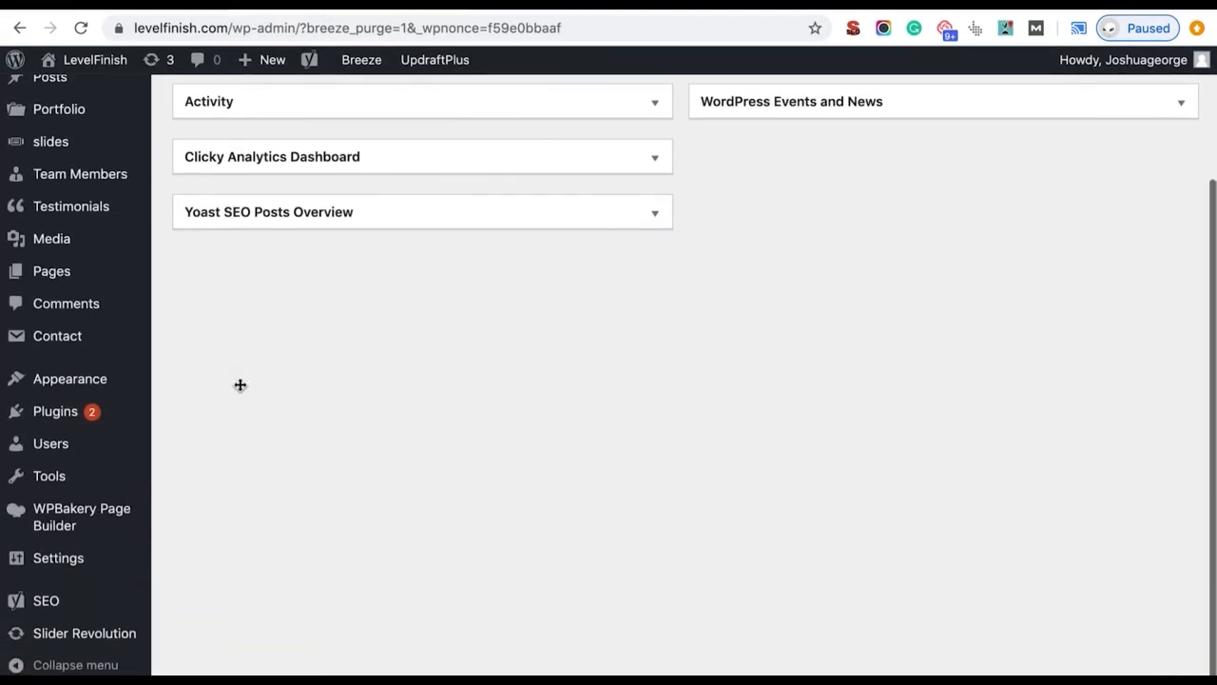
pyautogui.click(97, 407)
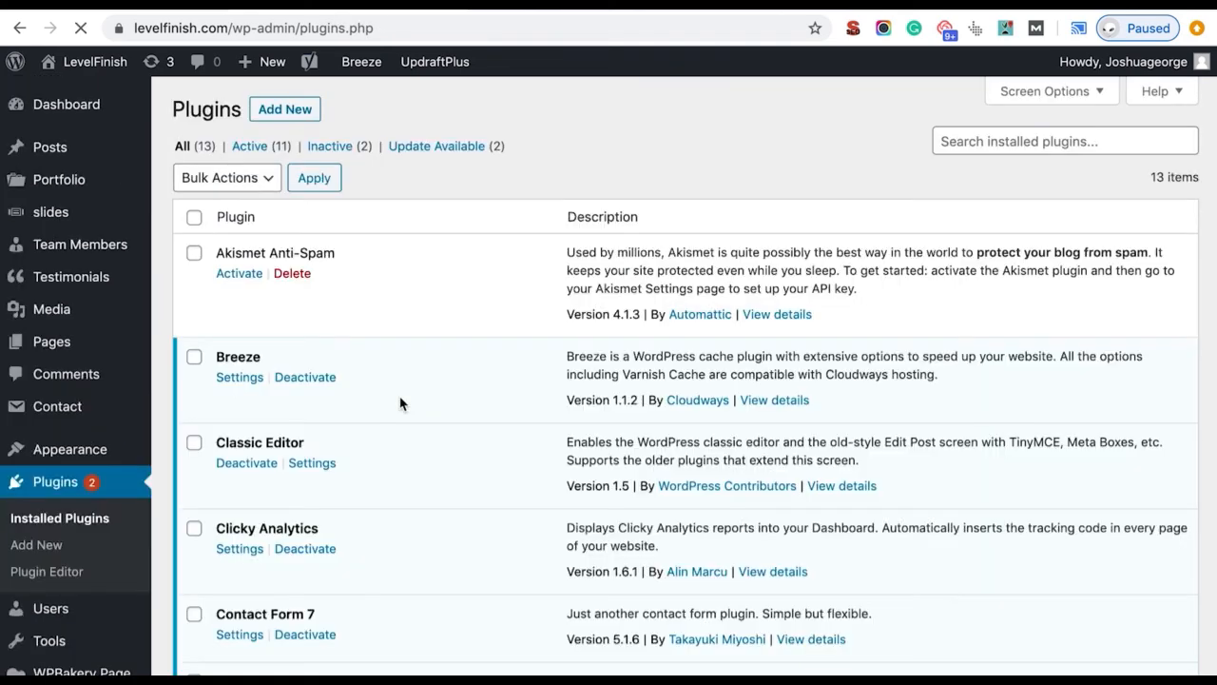
pyautogui.scroll(-10, 399, 404)
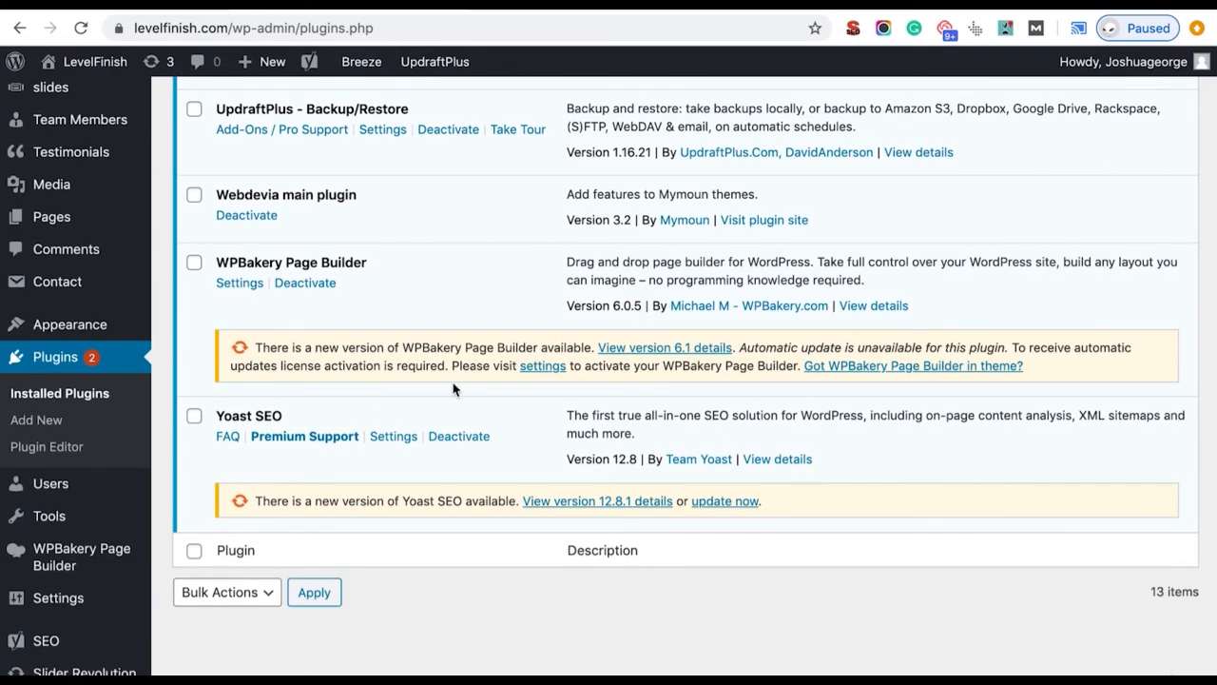
pyautogui.moveTo(68, 648)
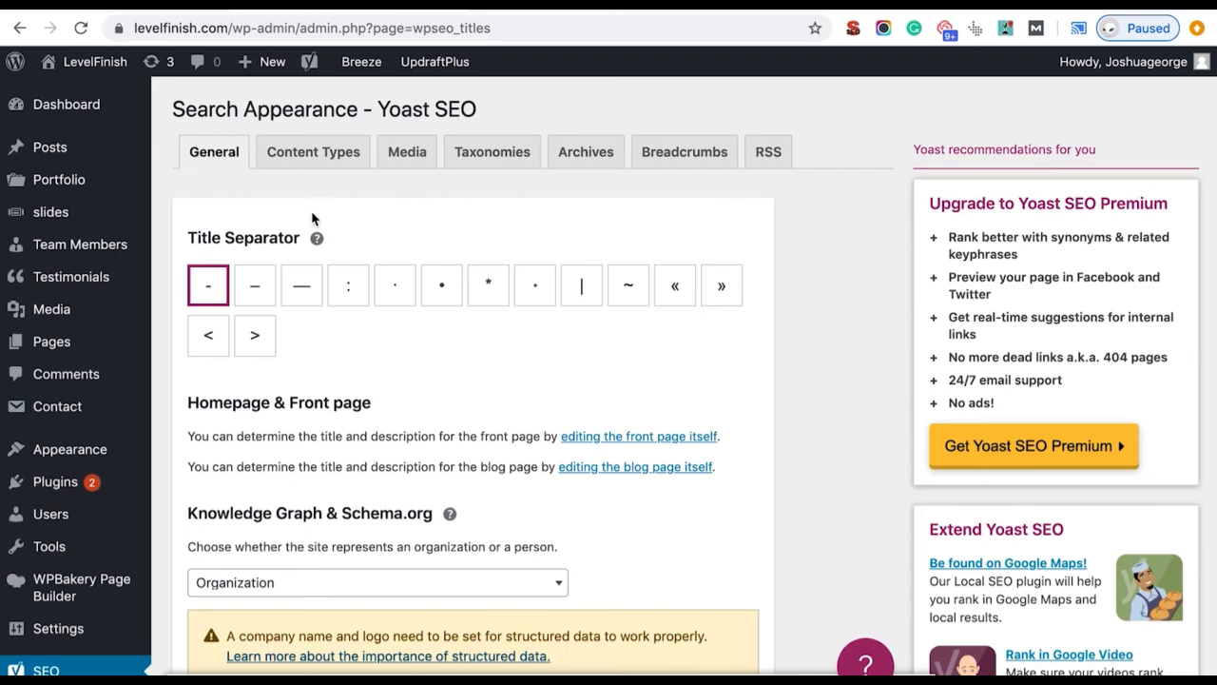
# Examine the search visibility, snippet date and meta box settings for Posts under the Yoast content types
pyautogui.click(292, 161)
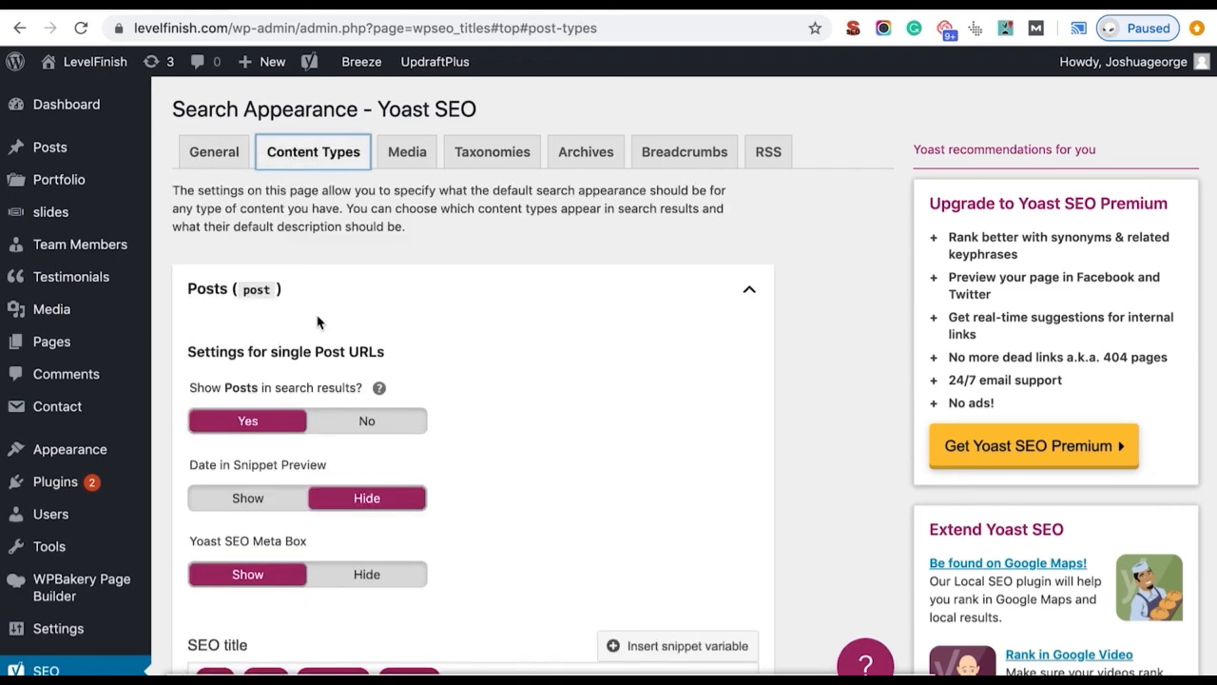
pyautogui.scroll(-2, 318, 322)
pyautogui.click(704, 187)
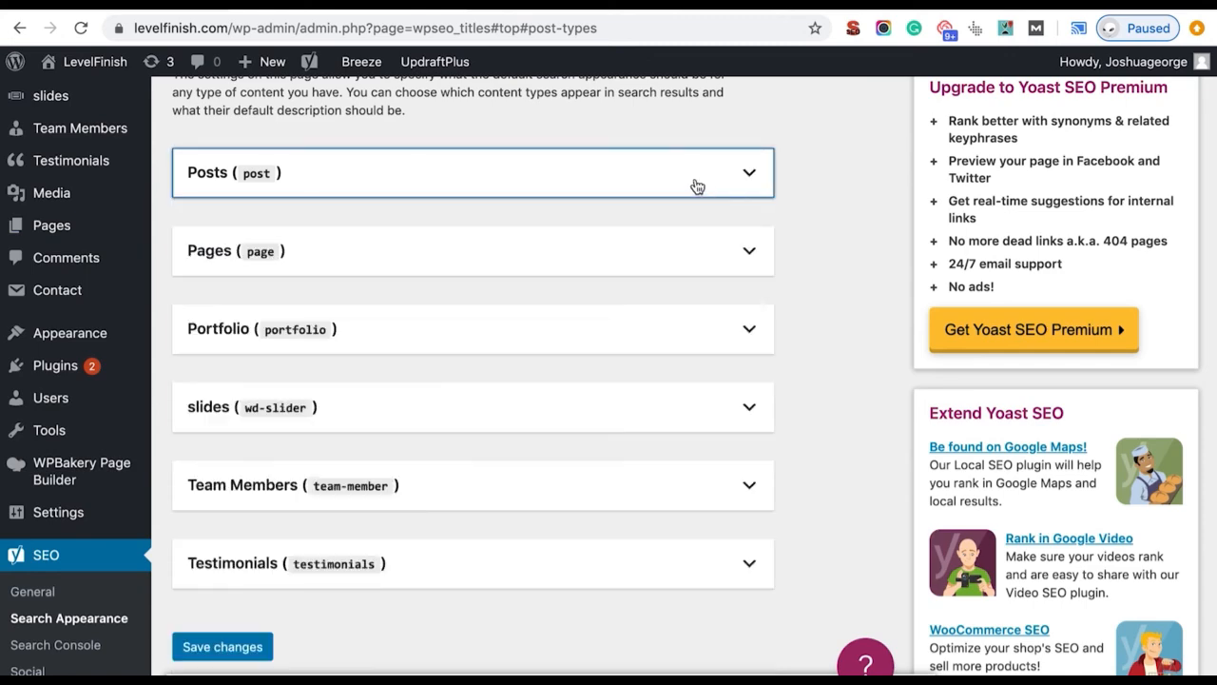
pyautogui.click(741, 175)
pyautogui.scroll(-1, 630, 278)
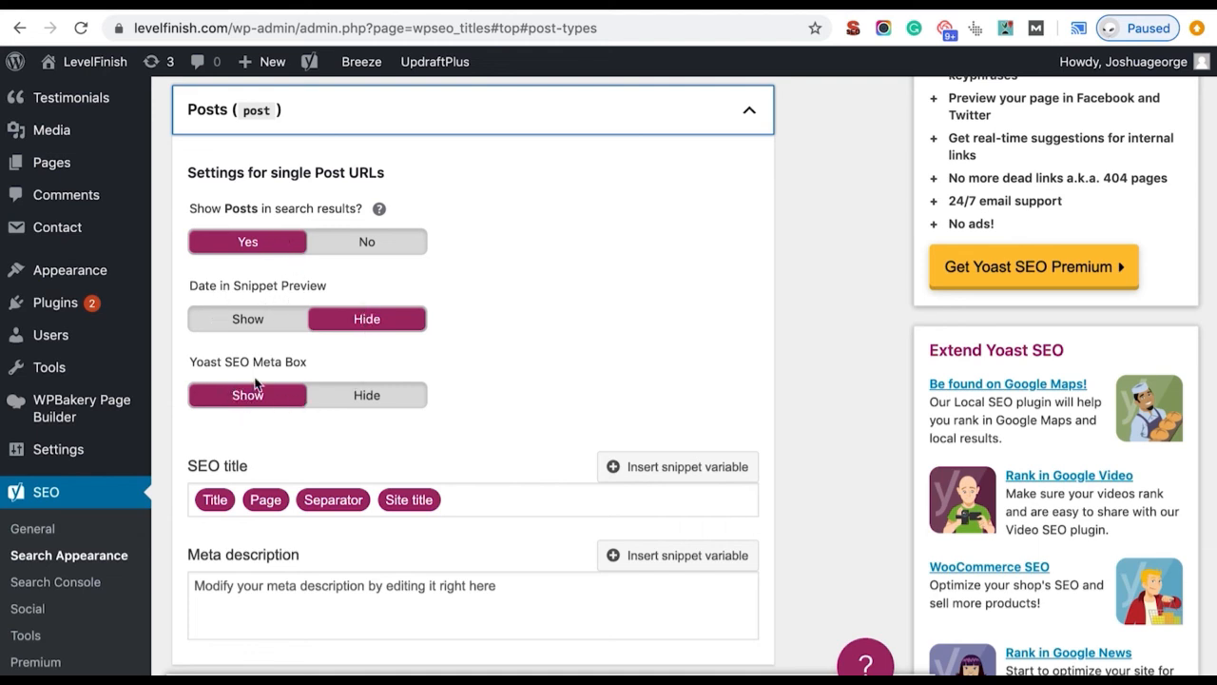
pyautogui.scroll(1, 339, 366)
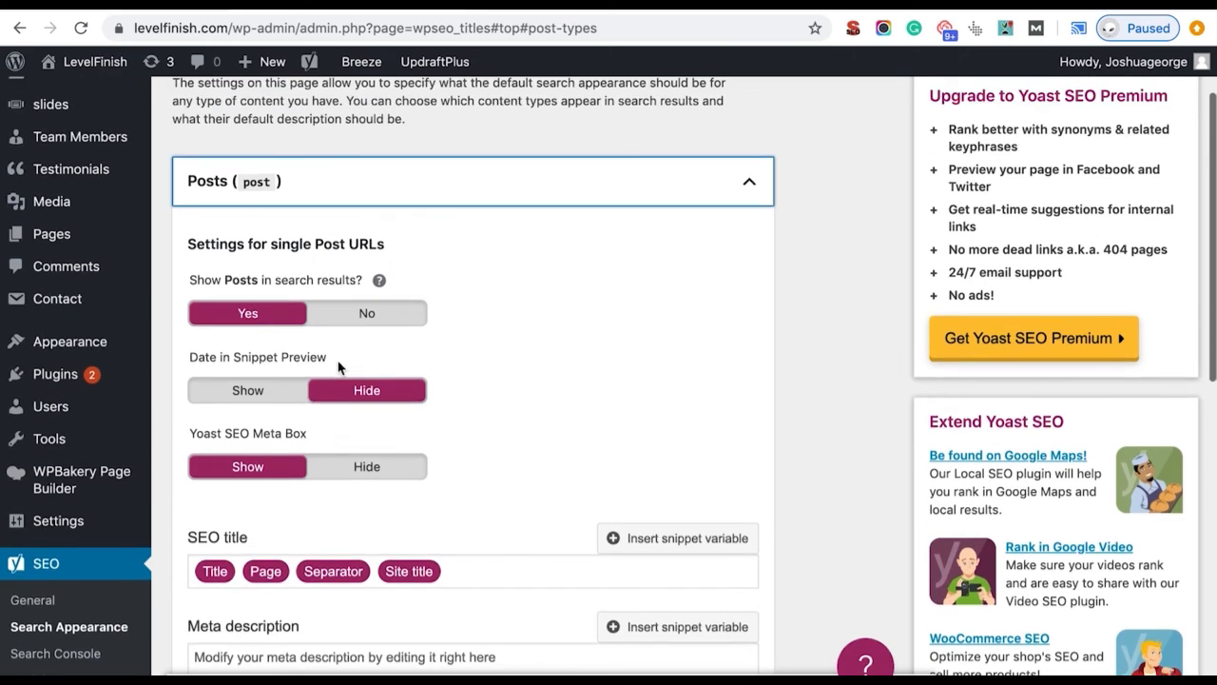
# Collapse the Posts section and examine the search appearance settings for single Page URLs
pyautogui.click(747, 182)
pyautogui.scroll(-1, 584, 351)
pyautogui.click(725, 237)
pyautogui.scroll(-1, 636, 412)
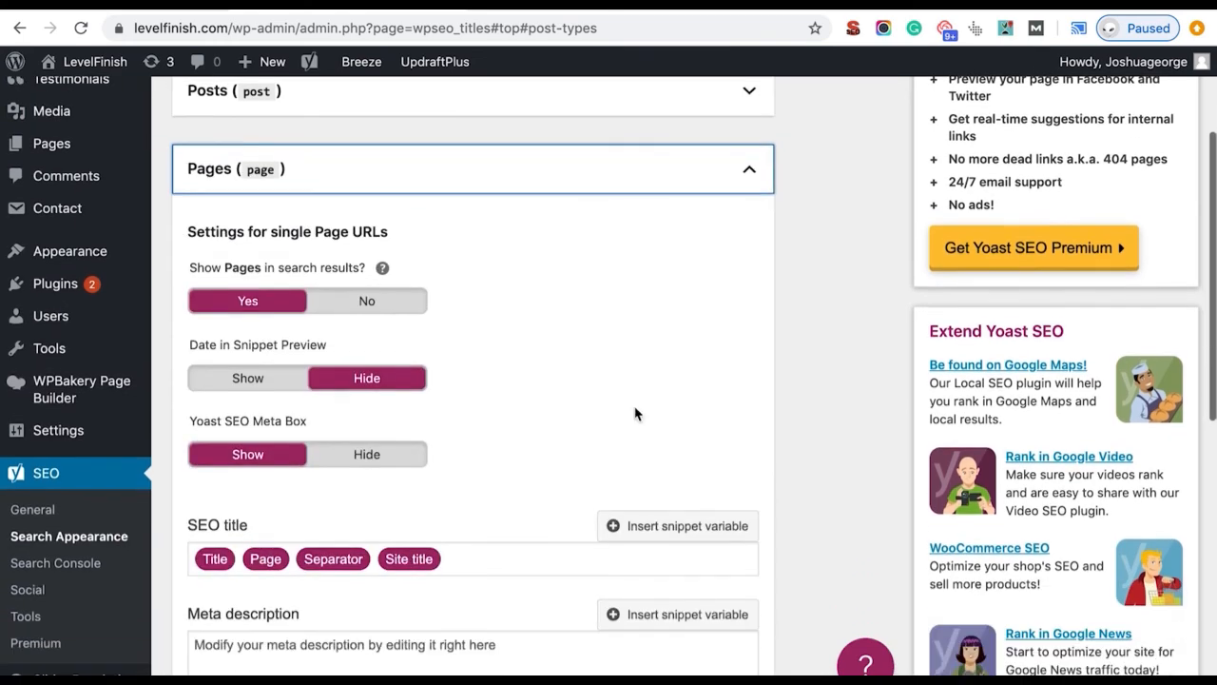
pyautogui.click(709, 177)
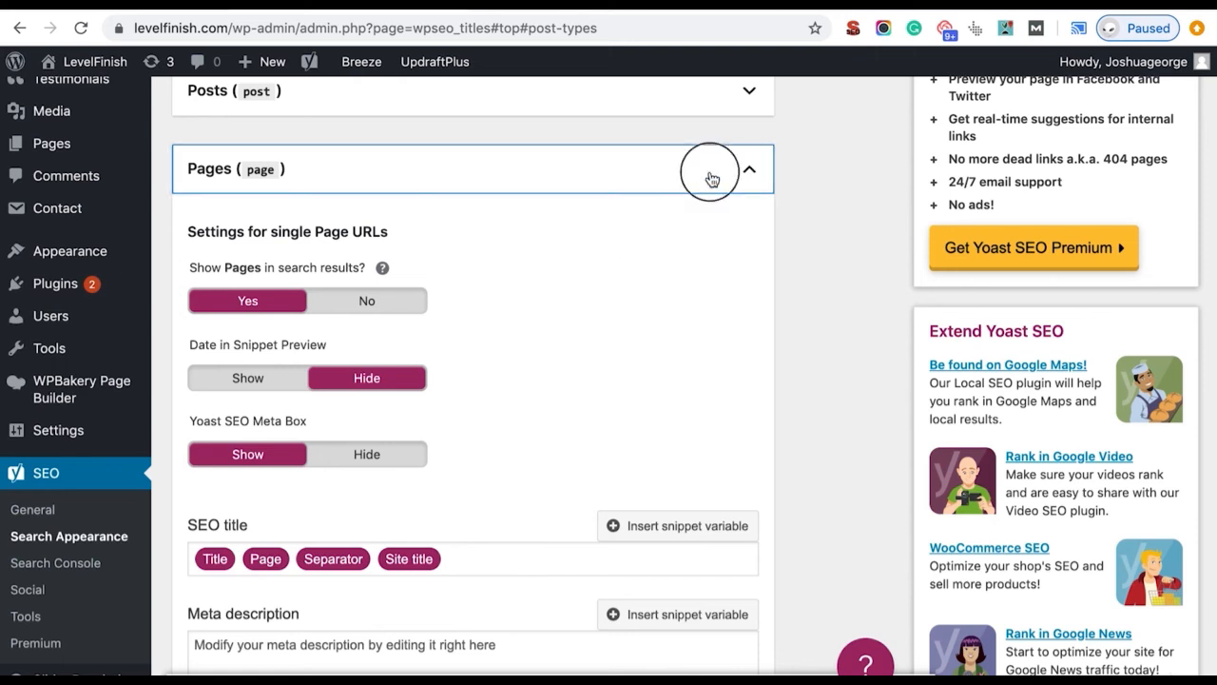
# Switch Show Portfolio in search results to Yes and back to No, and collapse the Portfolio section
pyautogui.click(674, 253)
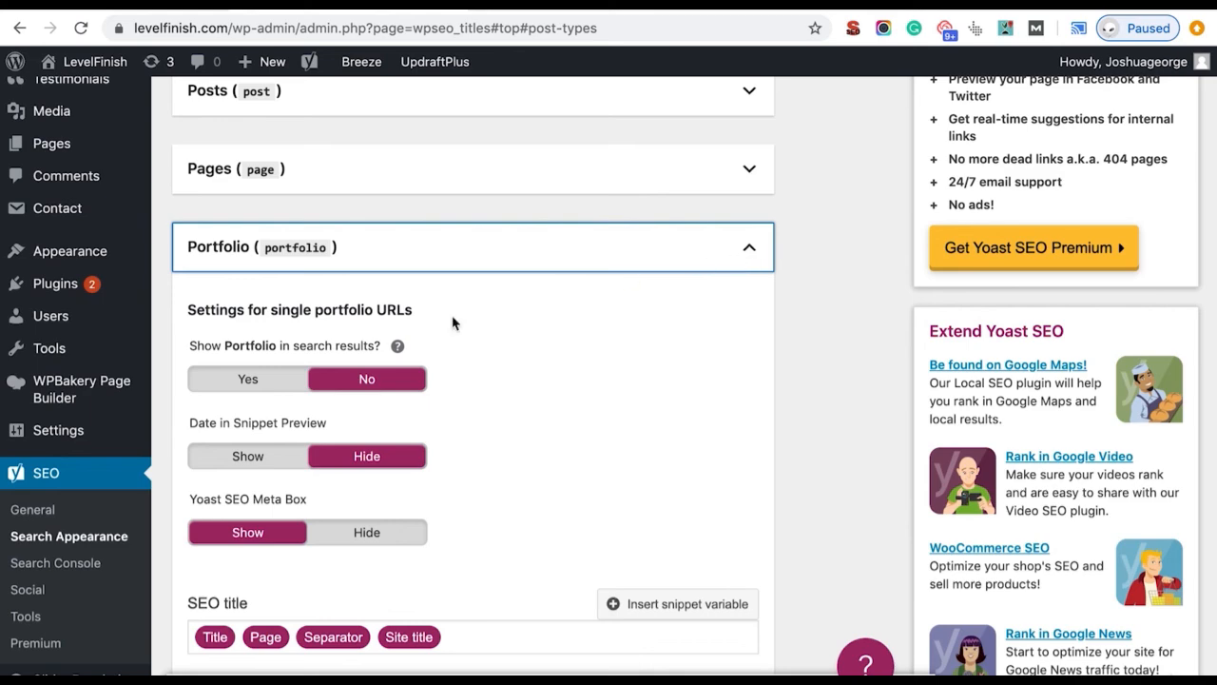
pyautogui.click(275, 384)
pyautogui.click(359, 383)
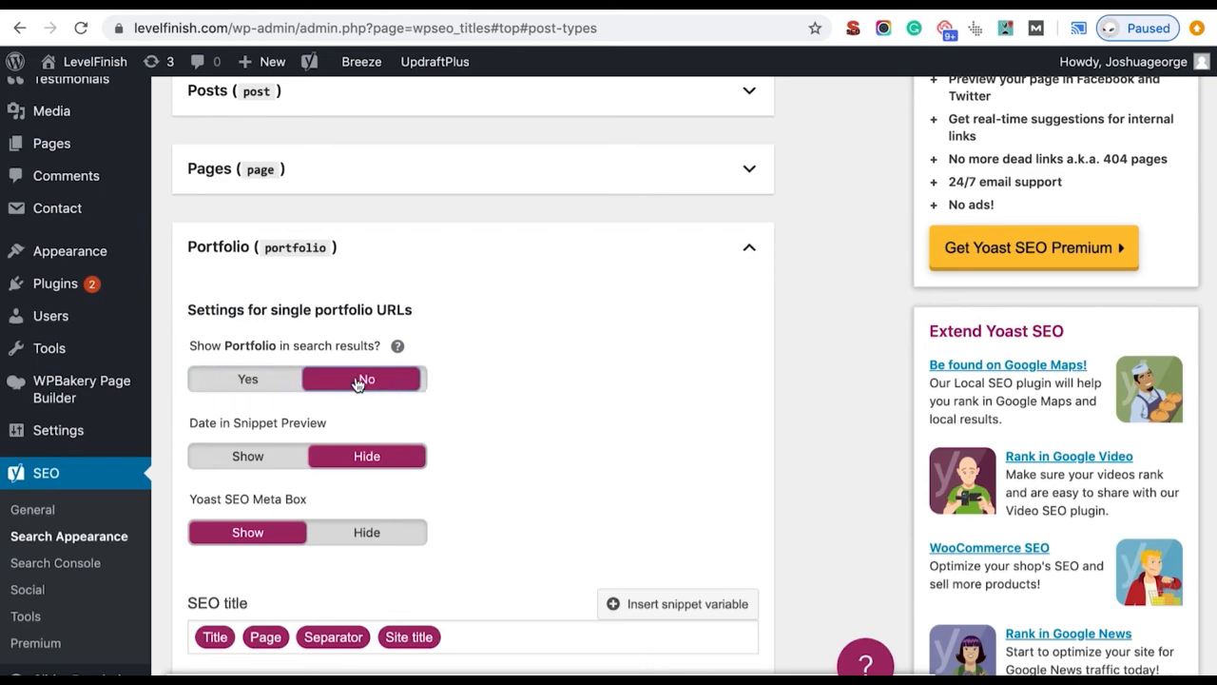
pyautogui.click(732, 255)
# Examine the search appearance settings of the slides and Team Members content types
pyautogui.click(720, 310)
pyautogui.scroll(-1, 669, 431)
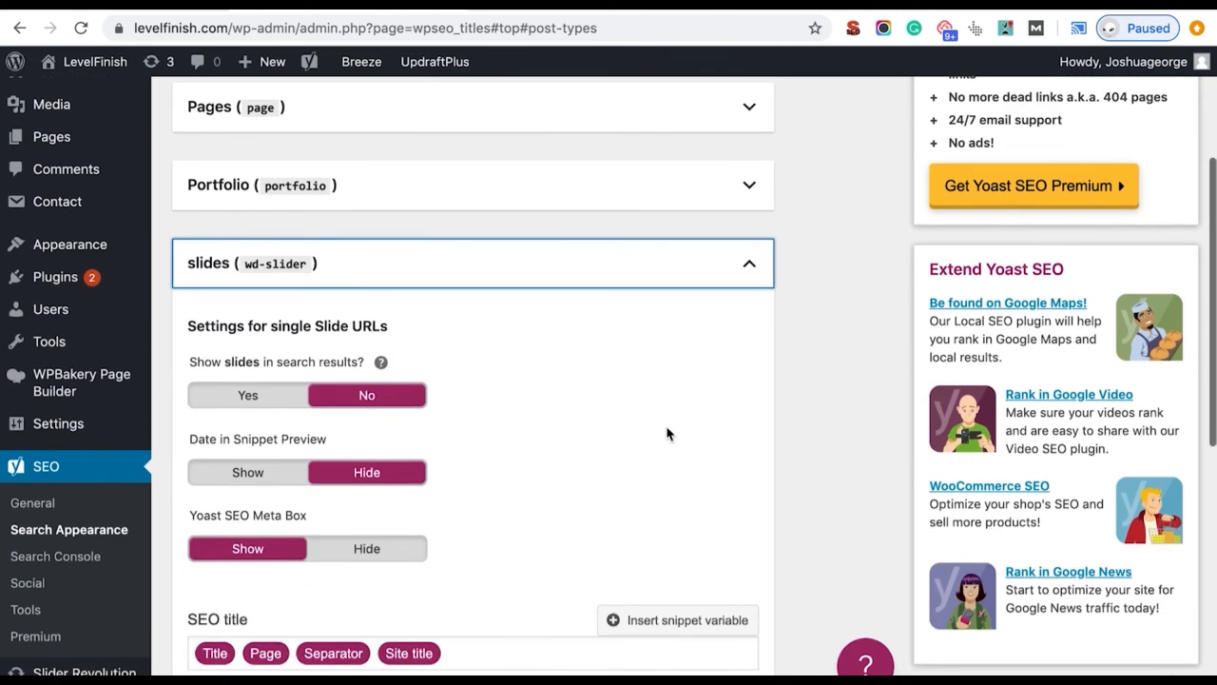
pyautogui.scroll(-1, 239, 437)
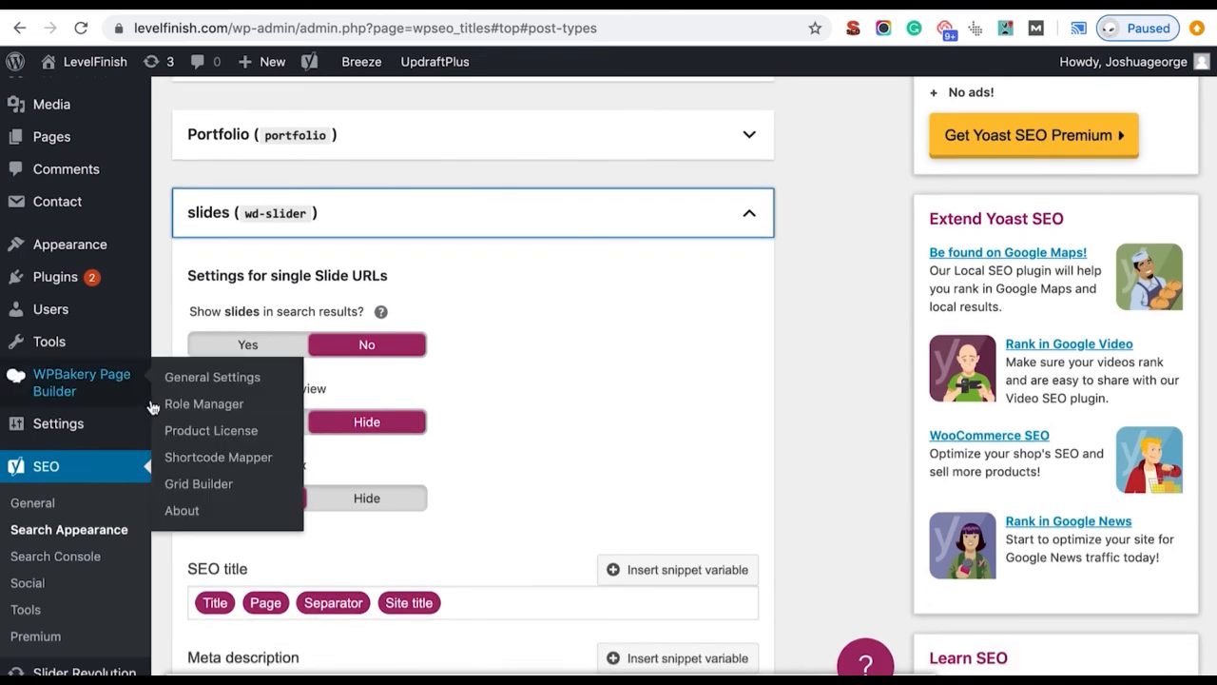
pyautogui.click(734, 228)
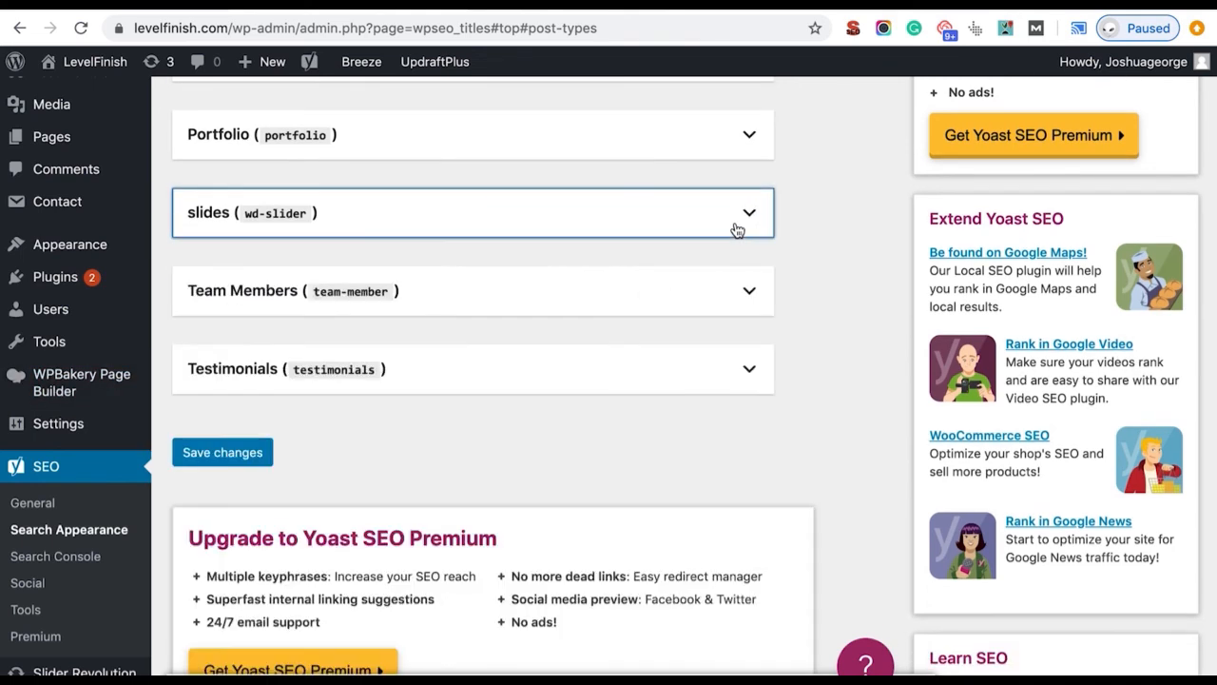
pyautogui.scroll(-1, 693, 326)
pyautogui.click(718, 278)
pyautogui.scroll(-2, 498, 456)
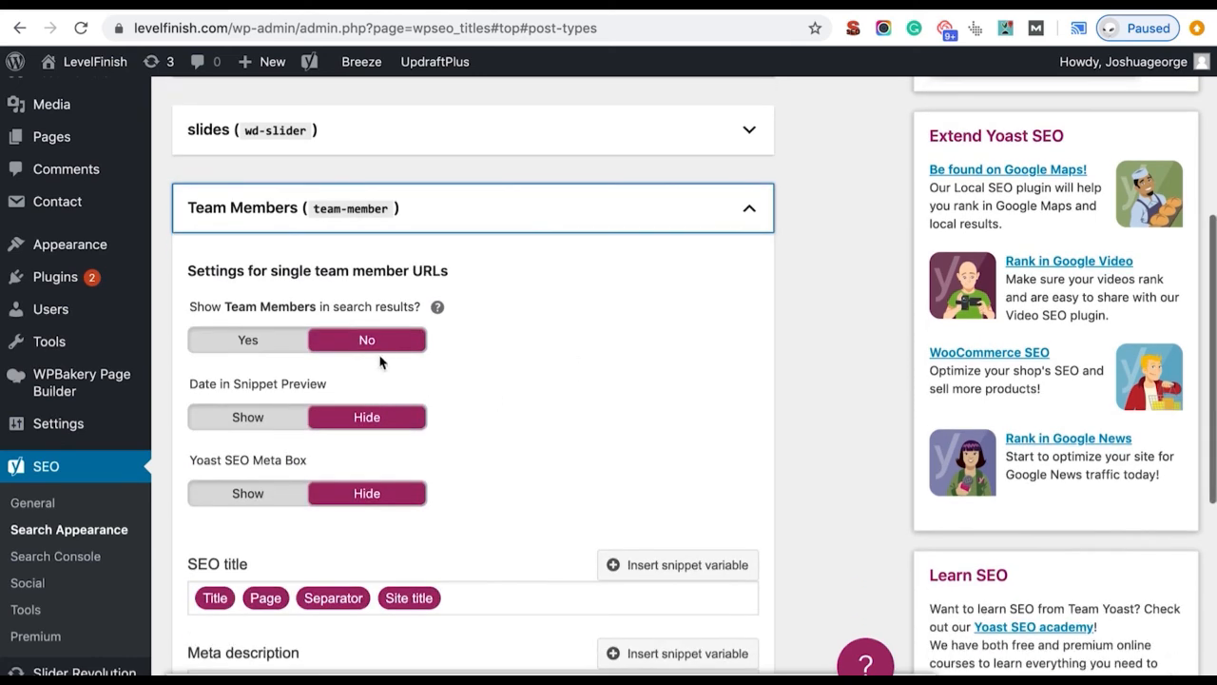
pyautogui.click(739, 205)
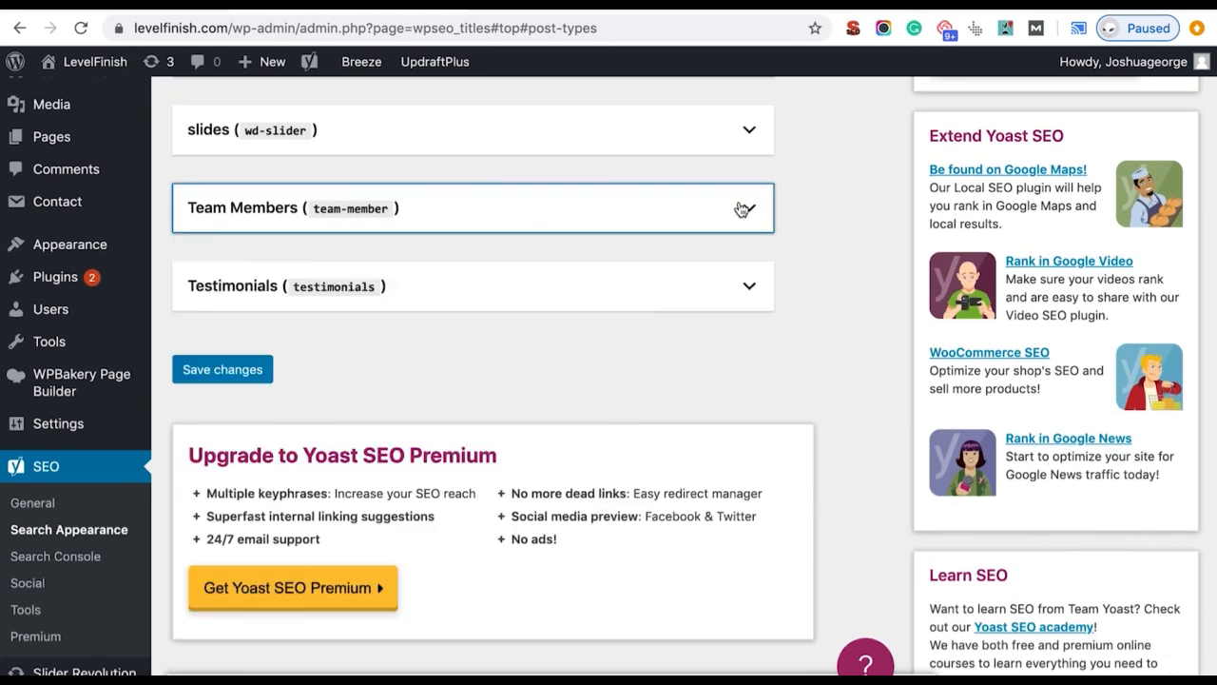
# Examine the search appearance settings for Testimonials and the redirect option for media attachment URLs
pyautogui.scroll(-1, 685, 302)
pyautogui.click(711, 253)
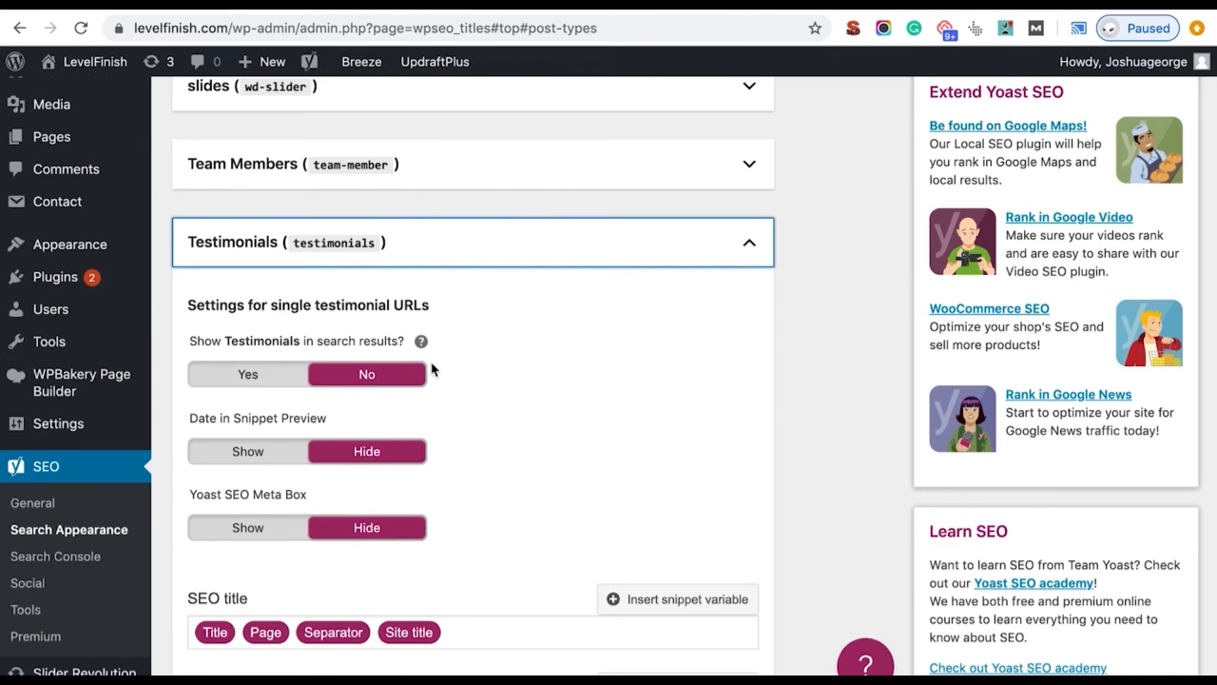
pyautogui.scroll(-2, 429, 370)
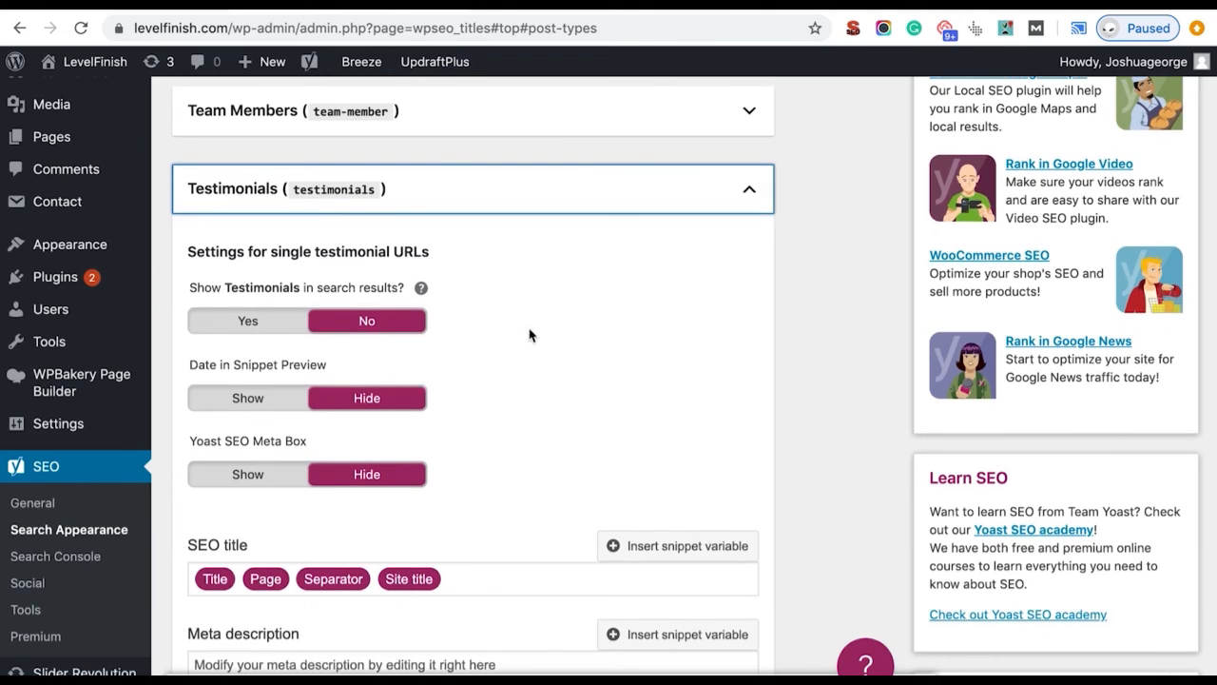
pyautogui.click(744, 206)
pyautogui.scroll(5, 744, 207)
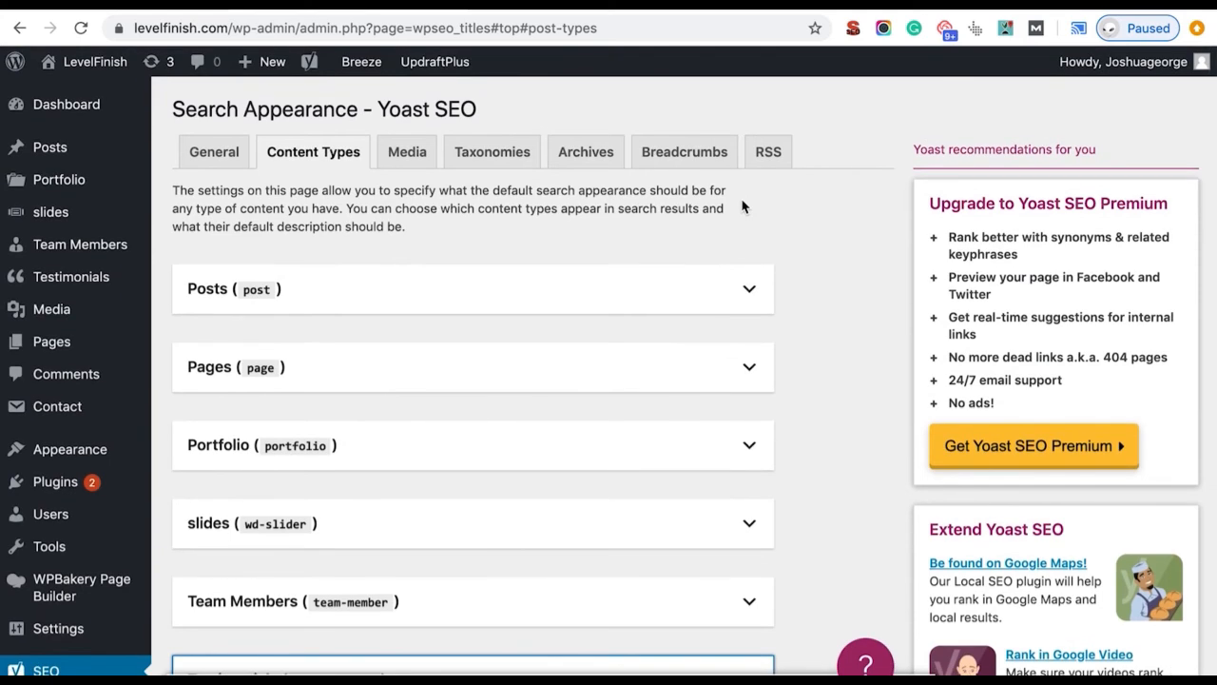
pyautogui.click(403, 152)
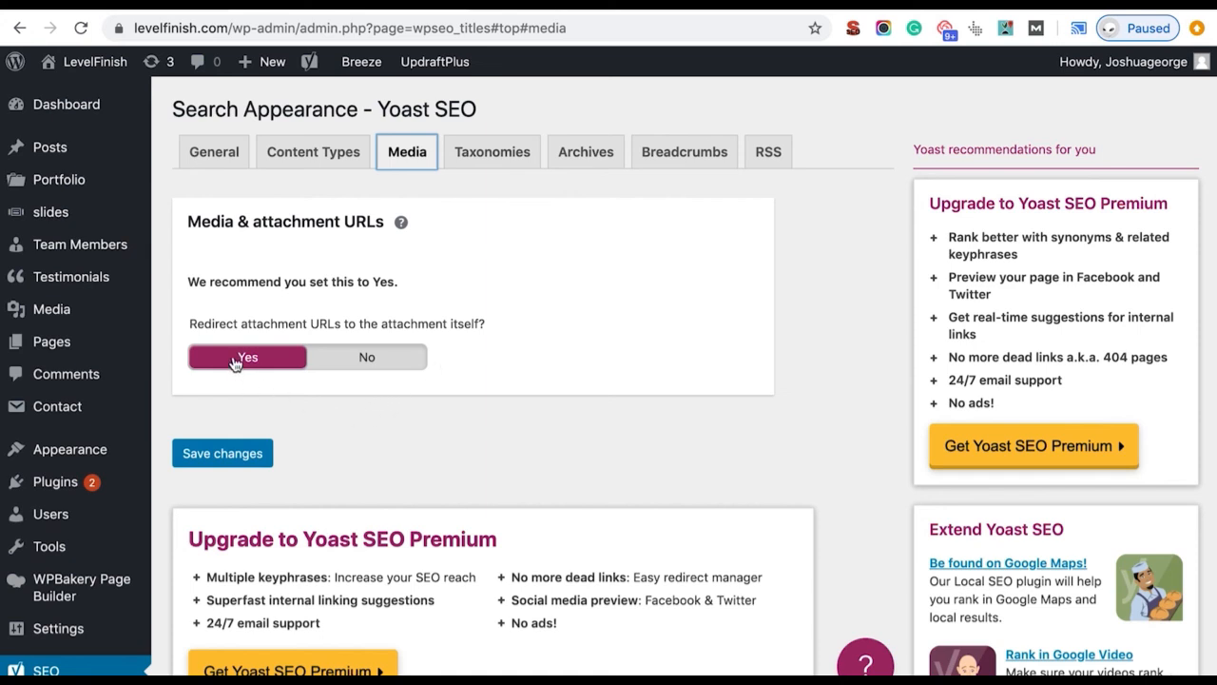
pyautogui.moveTo(118, 273)
# Examine the taxonomy search appearance settings for post Categories and Tags
pyautogui.click(483, 162)
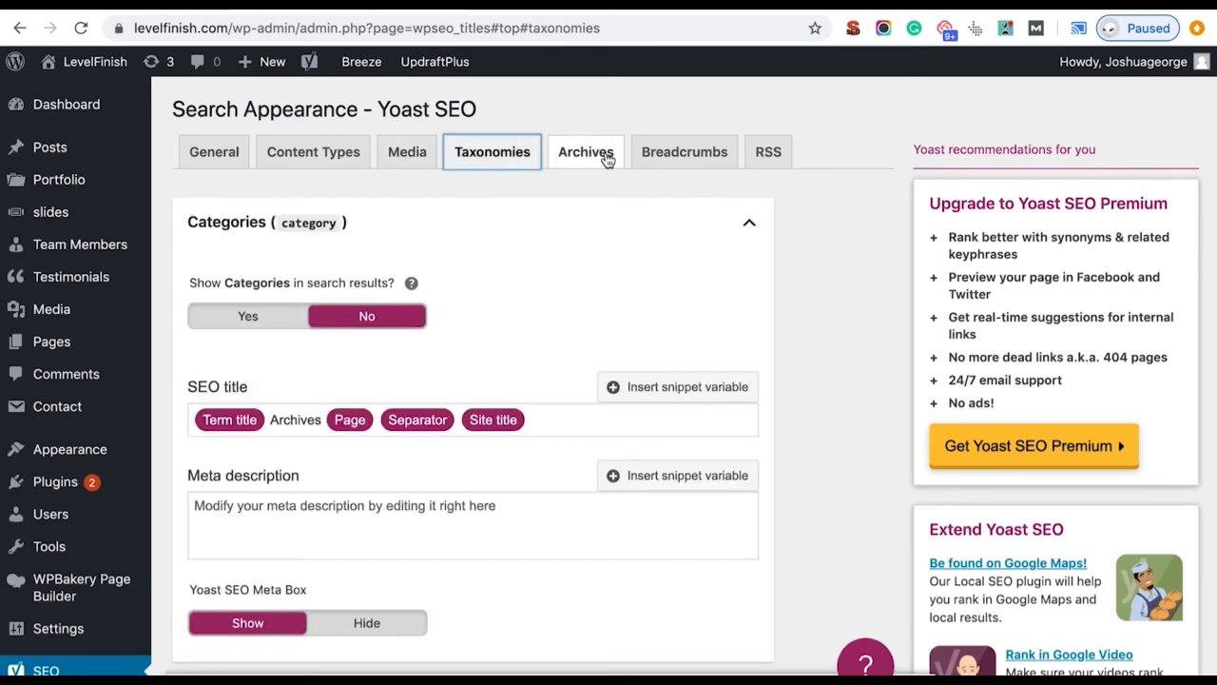
pyautogui.scroll(-1, 643, 349)
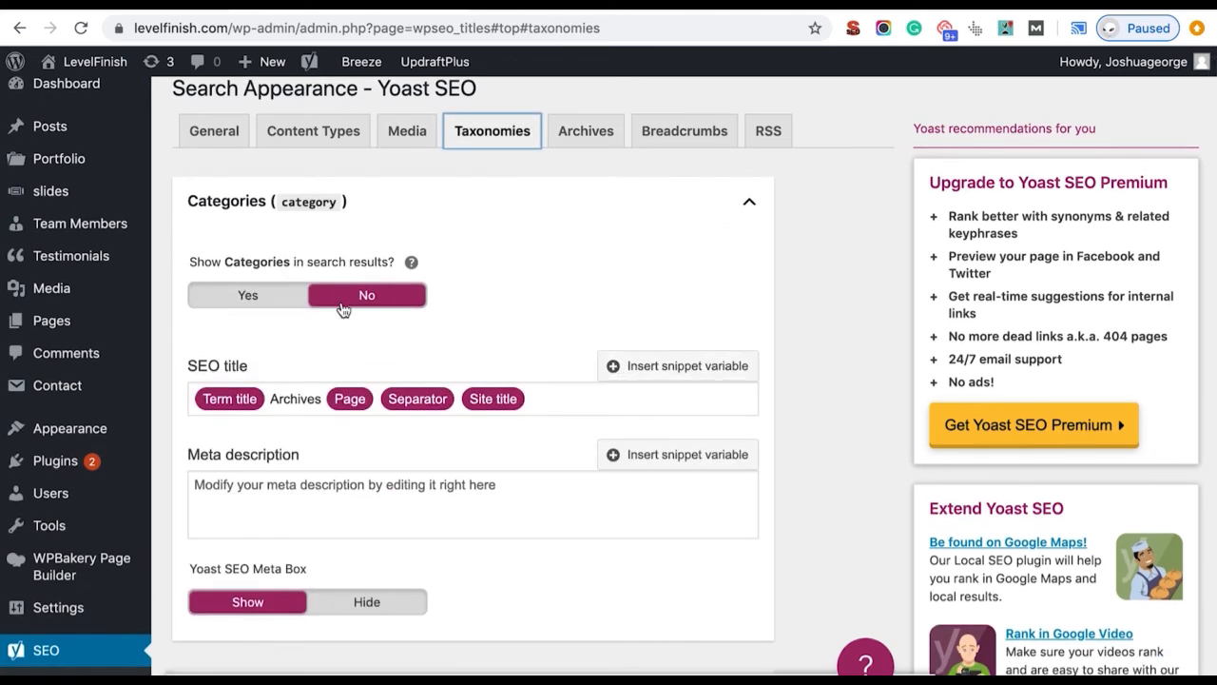
pyautogui.scroll(-5, 425, 358)
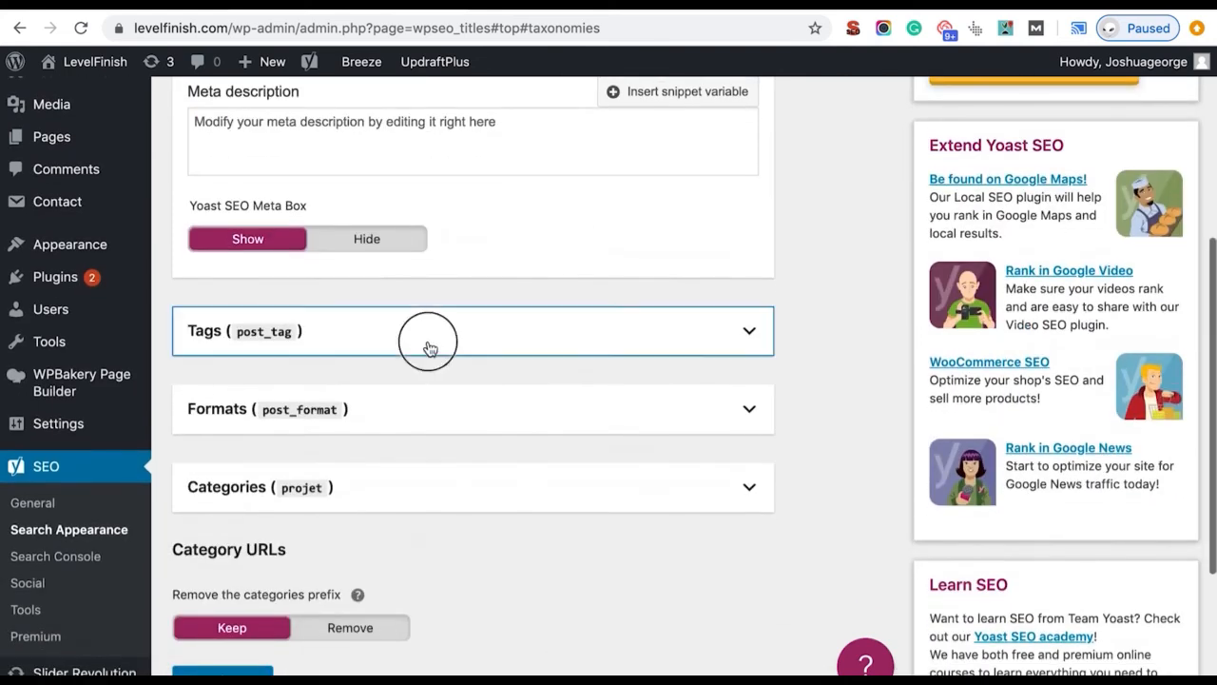
pyautogui.click(427, 348)
pyautogui.scroll(-5, 426, 381)
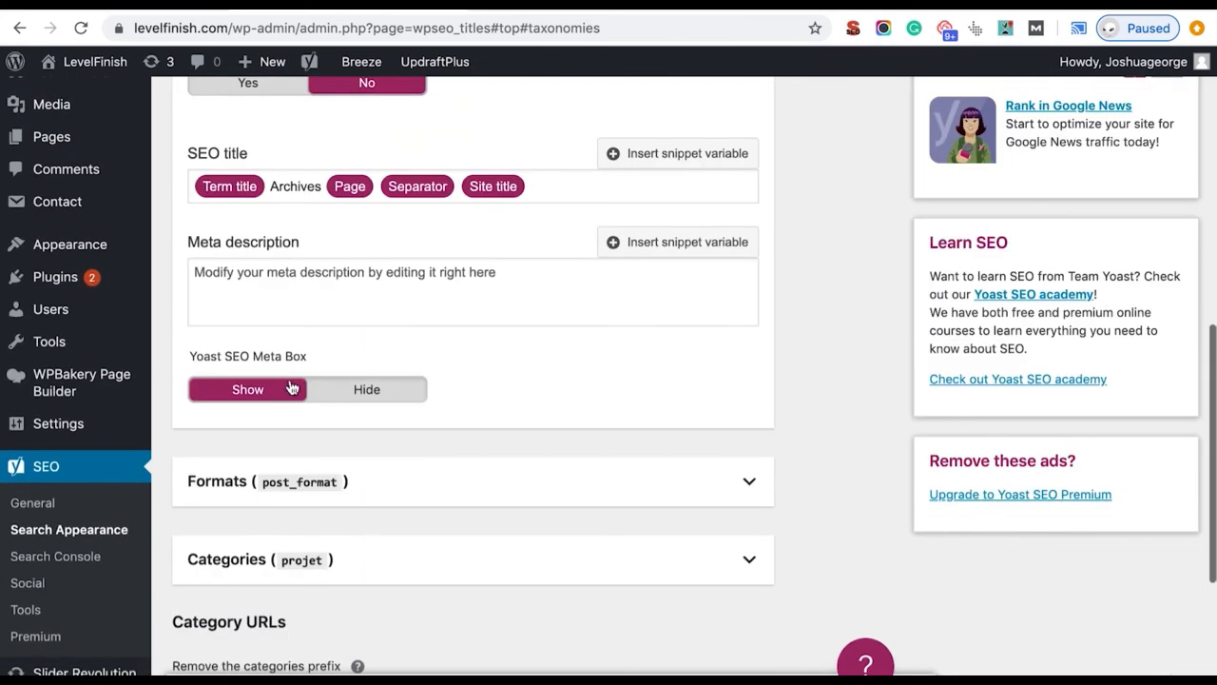
# Examine the taxonomy search appearance settings for Formats and for the projet Categories
pyautogui.scroll(-2, 465, 337)
pyautogui.click(468, 339)
pyautogui.scroll(-1, 486, 399)
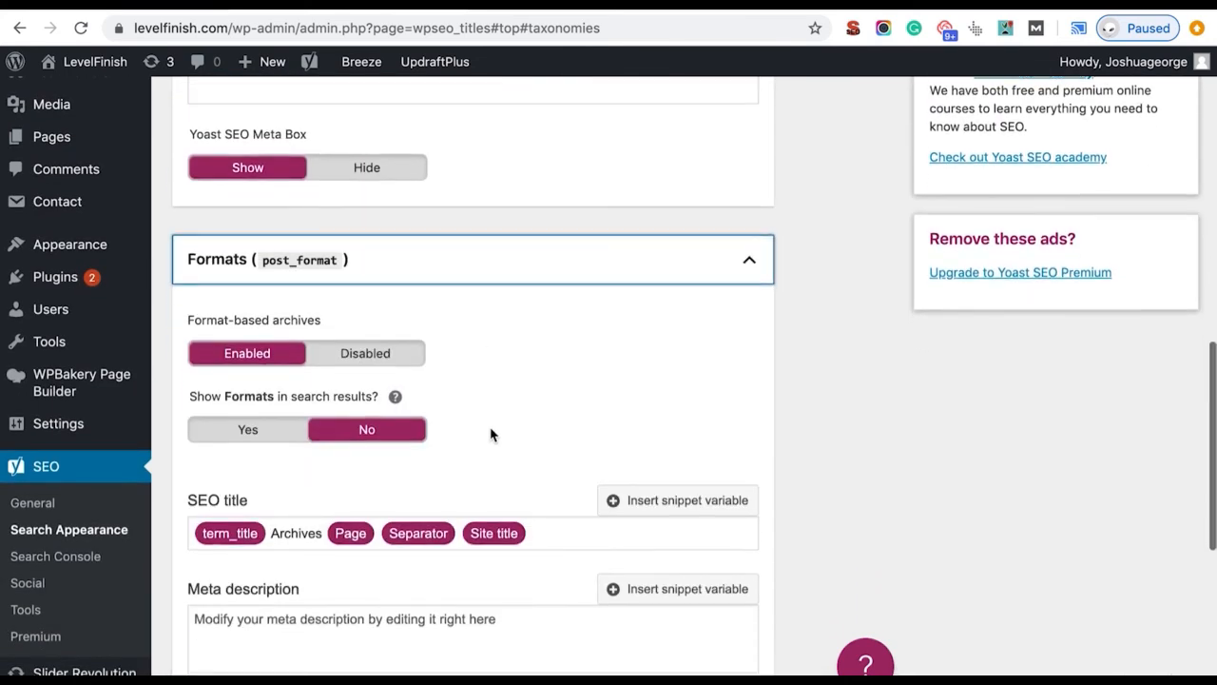
pyautogui.scroll(-4, 396, 440)
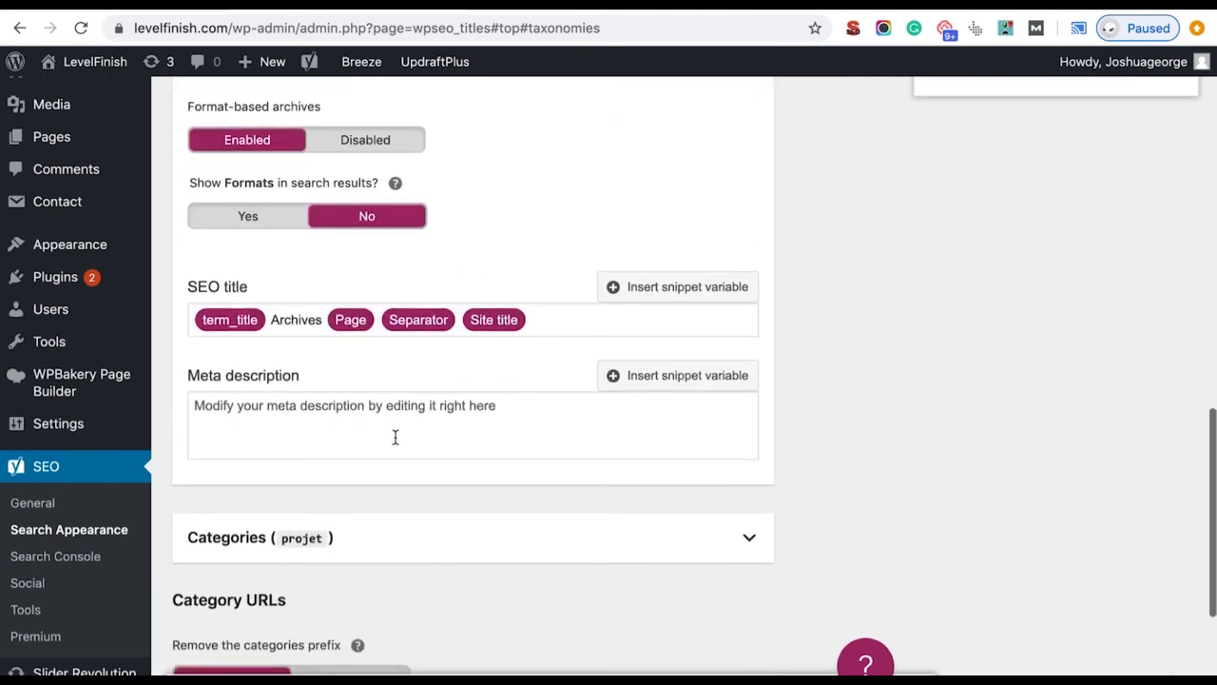
pyautogui.click(477, 424)
pyautogui.scroll(-3, 457, 530)
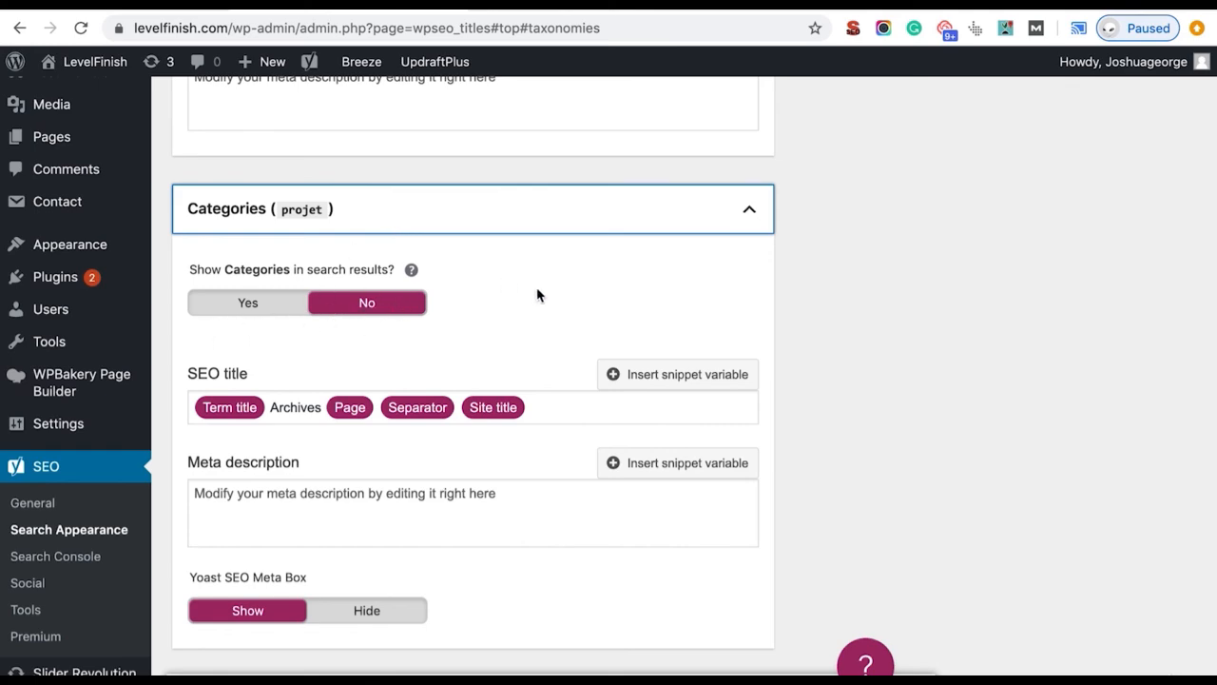
pyautogui.scroll(2, 482, 335)
pyautogui.scroll(15, 482, 335)
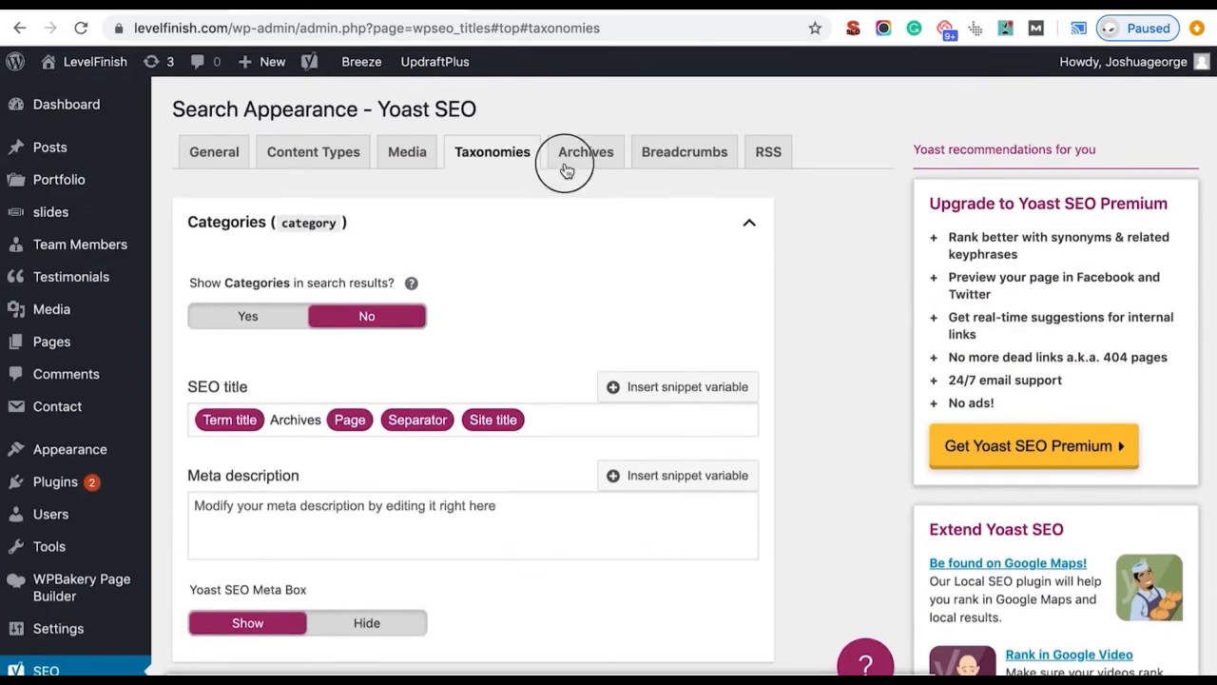
# Examine the author archives settings, including whether author archives show in search results
pyautogui.click(567, 169)
pyautogui.scroll(-3, 498, 327)
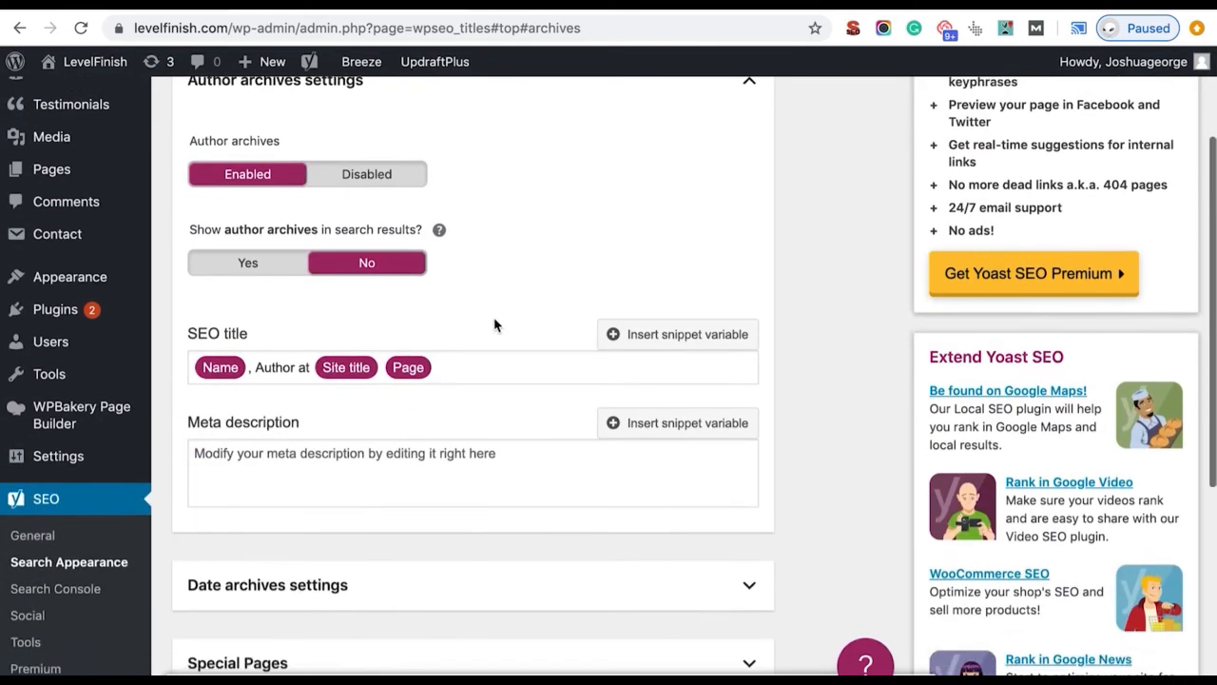
pyautogui.scroll(1, 489, 323)
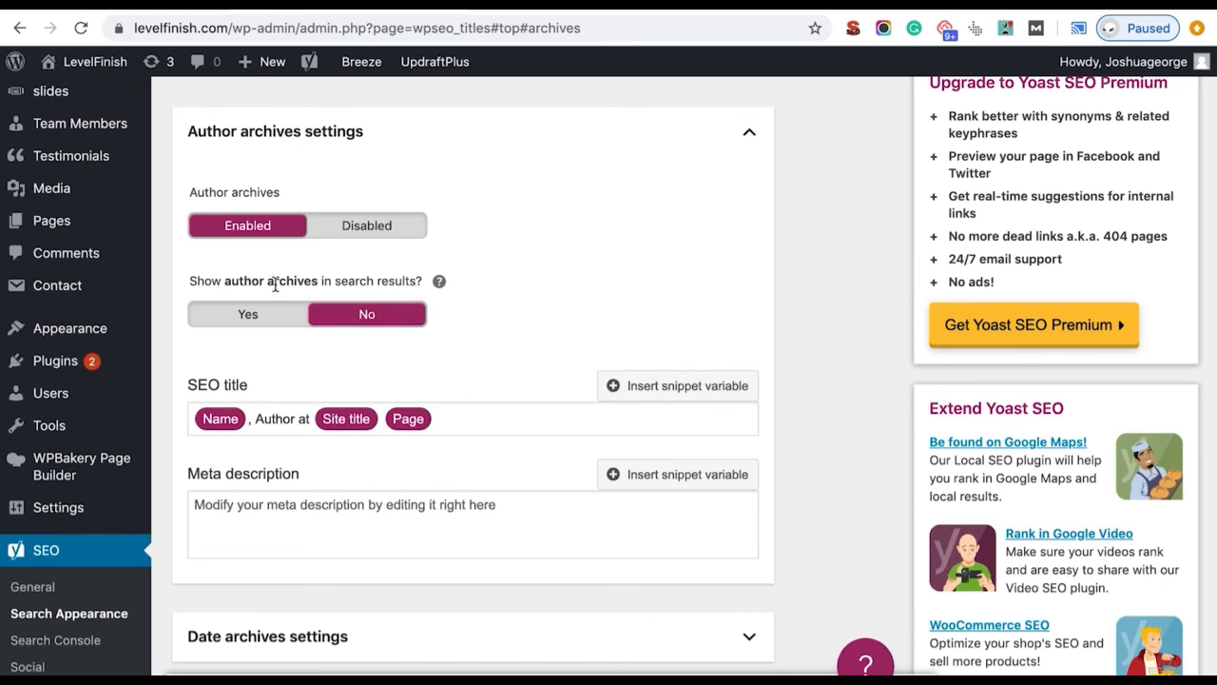
# Examine the breadcrumbs settings in Search Appearance
pyautogui.scroll(2, 324, 281)
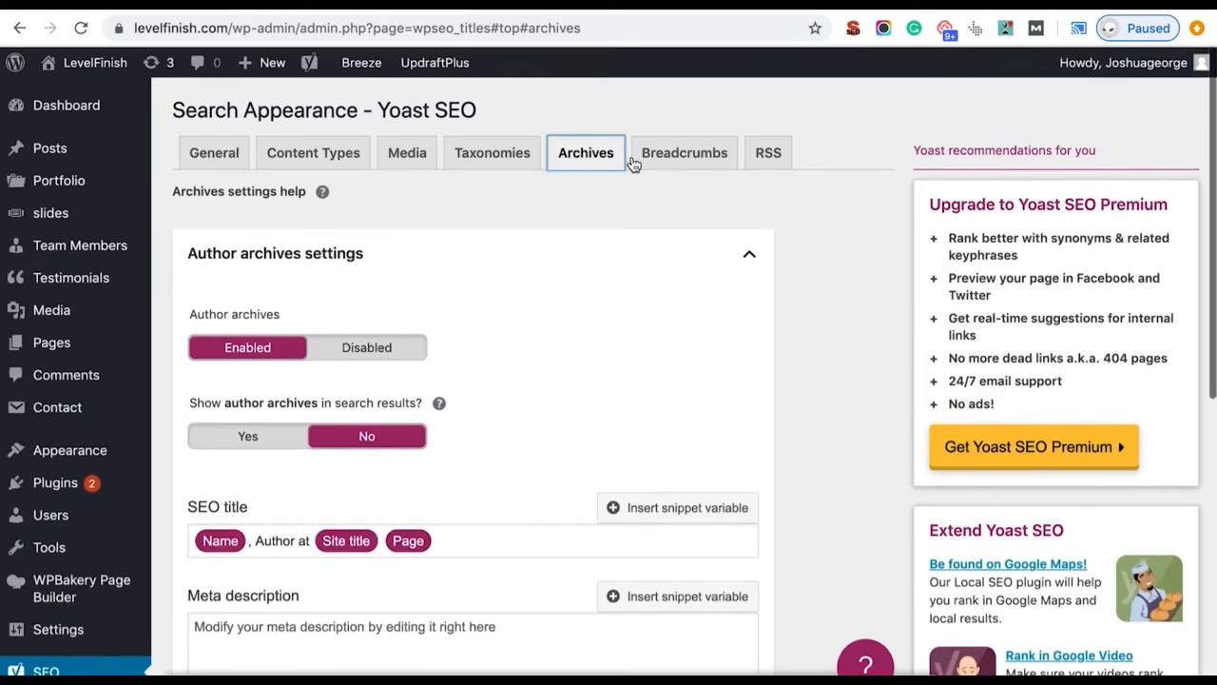
pyautogui.click(684, 152)
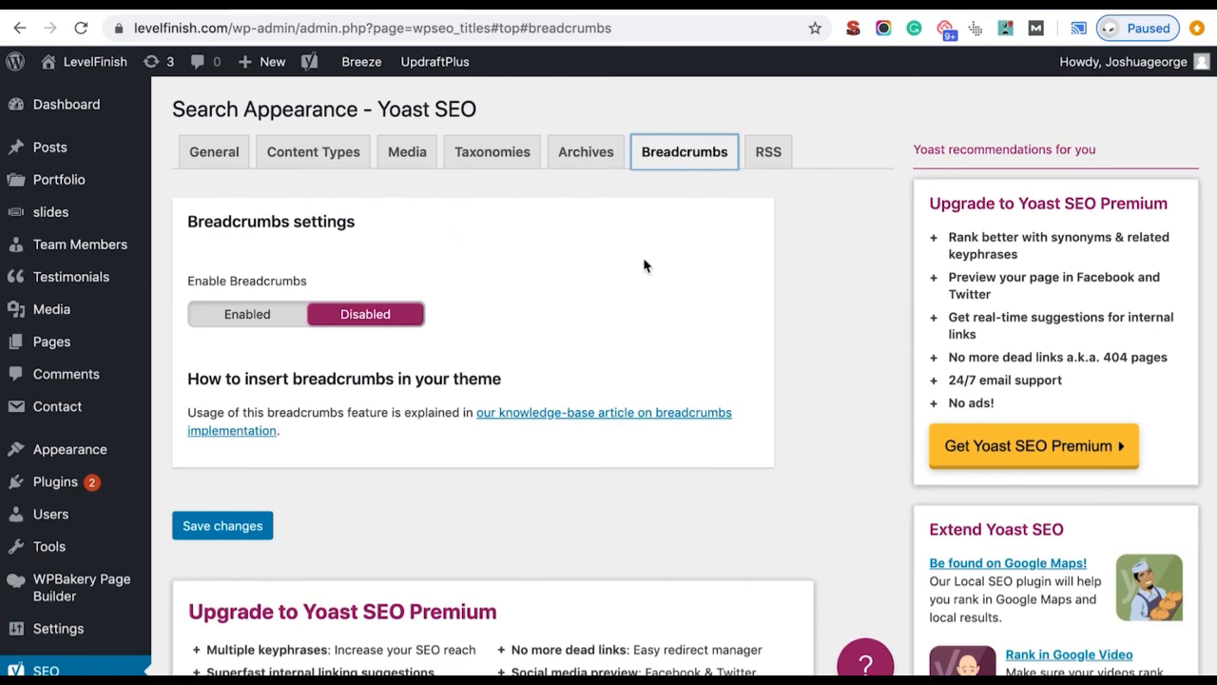
# Open the site's XML sitemap index from the XML sitemaps feature in Yoast's general settings and copy its URL
pyautogui.scroll(-4, 644, 265)
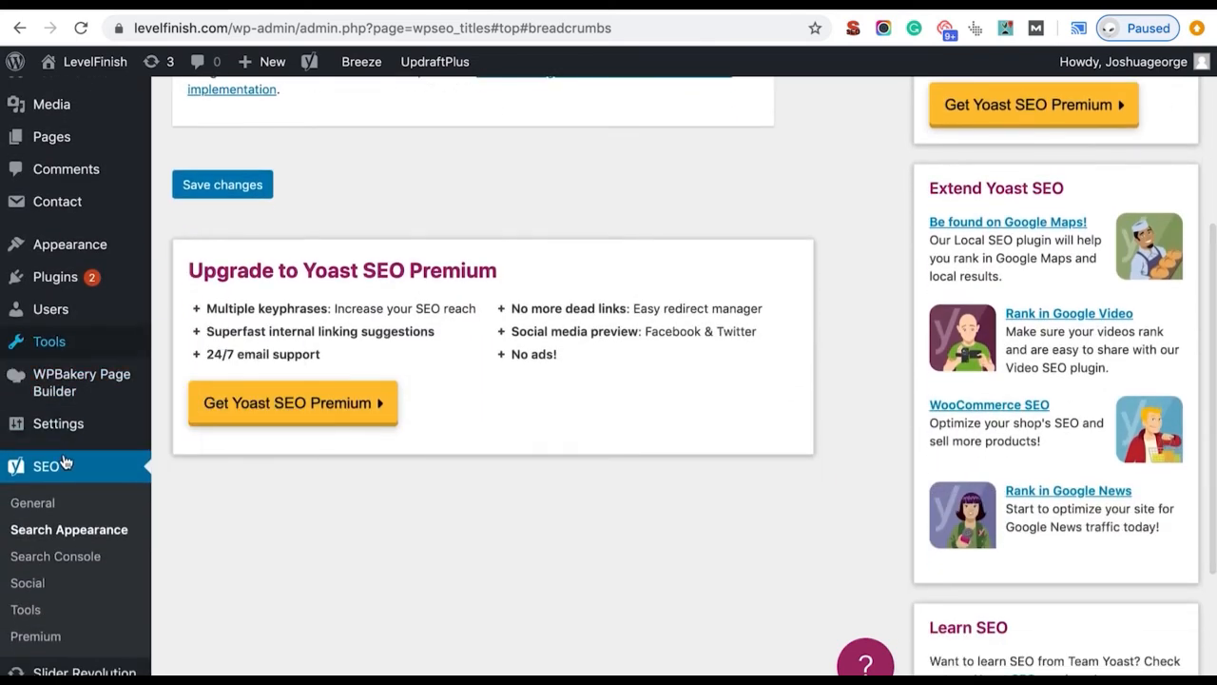
pyautogui.click(53, 512)
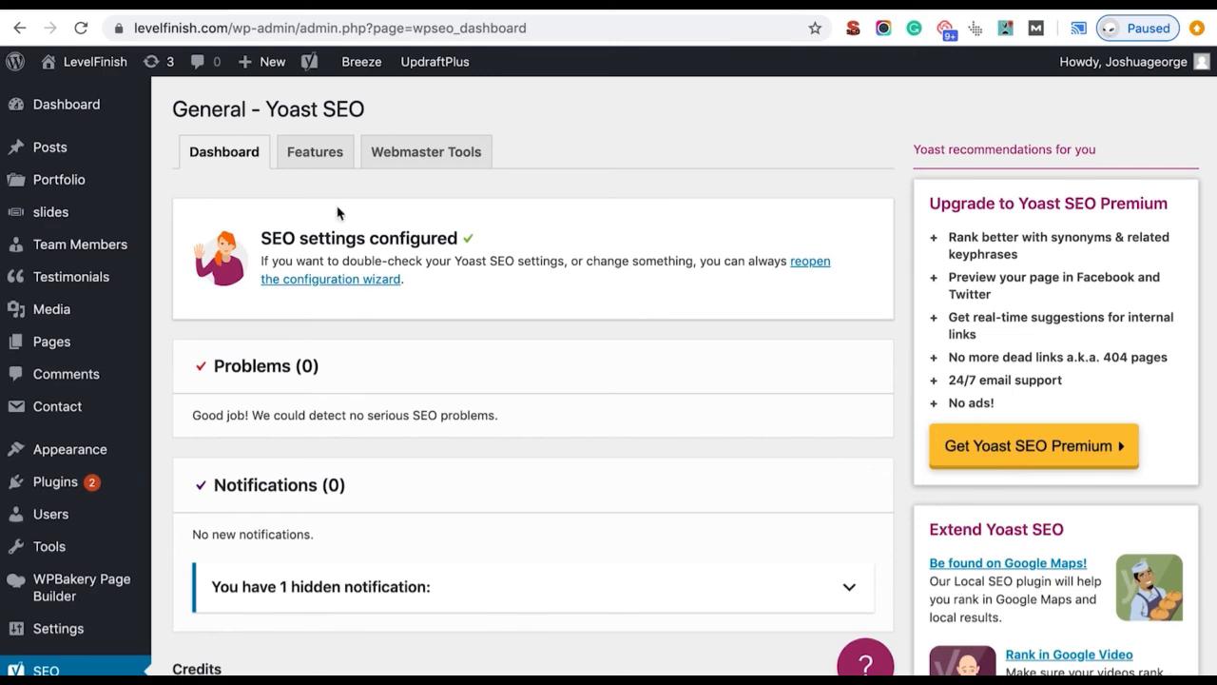
pyautogui.click(316, 153)
pyautogui.scroll(-3, 491, 422)
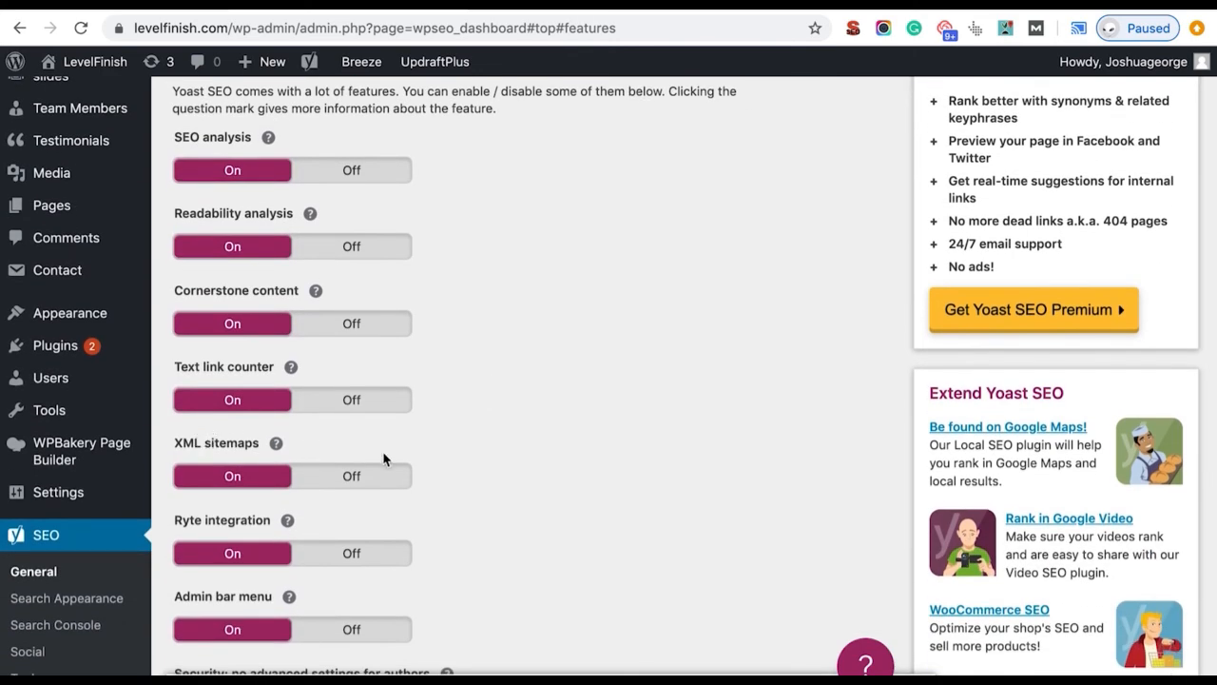
pyautogui.click(276, 443)
pyautogui.scroll(-1, 387, 445)
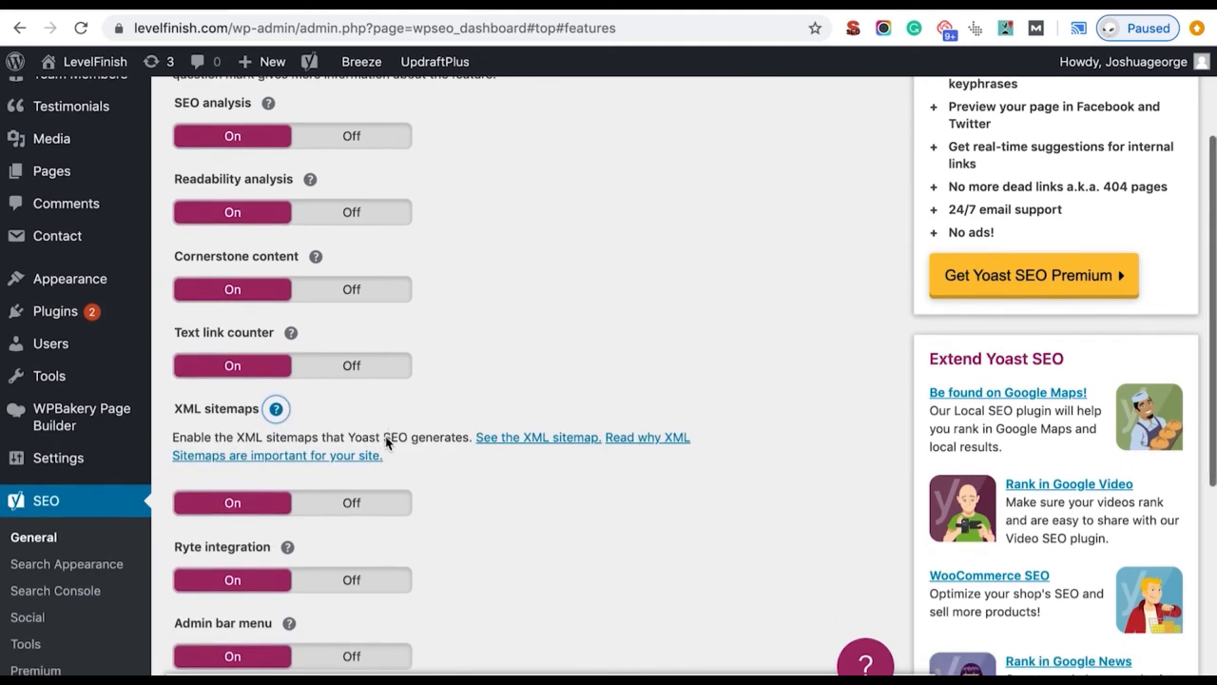
pyautogui.click(563, 445)
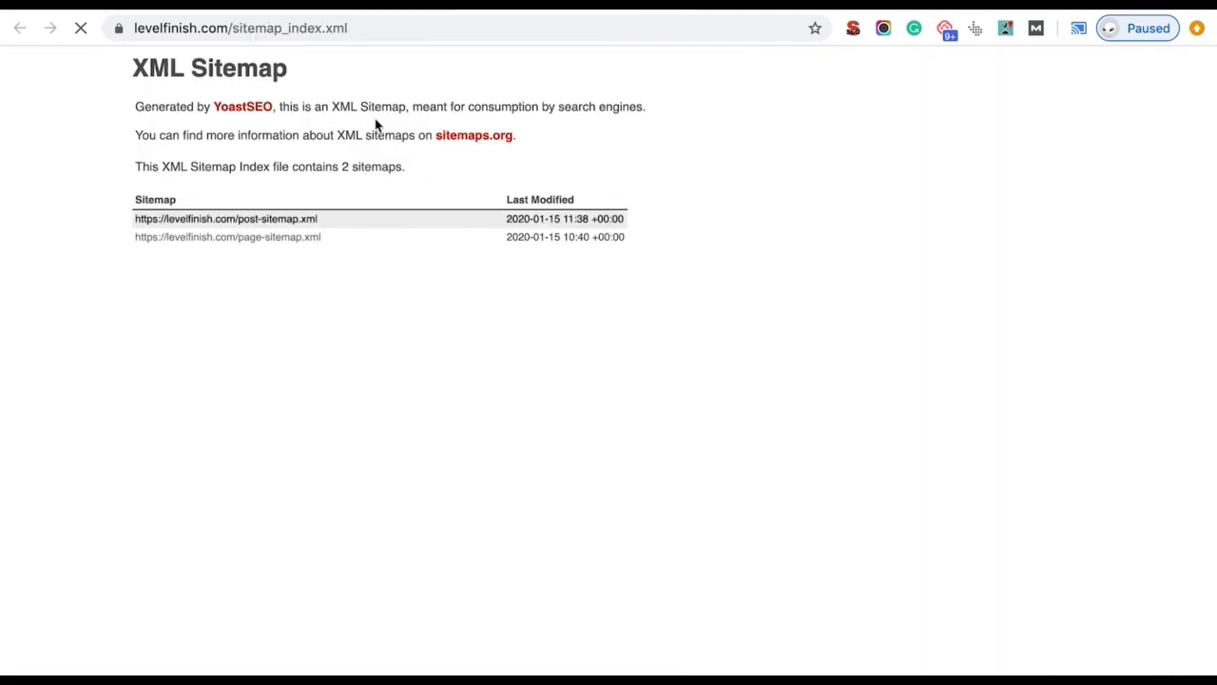
pyautogui.click(361, 27)
pyautogui.hotkey('ctrl', 'c')
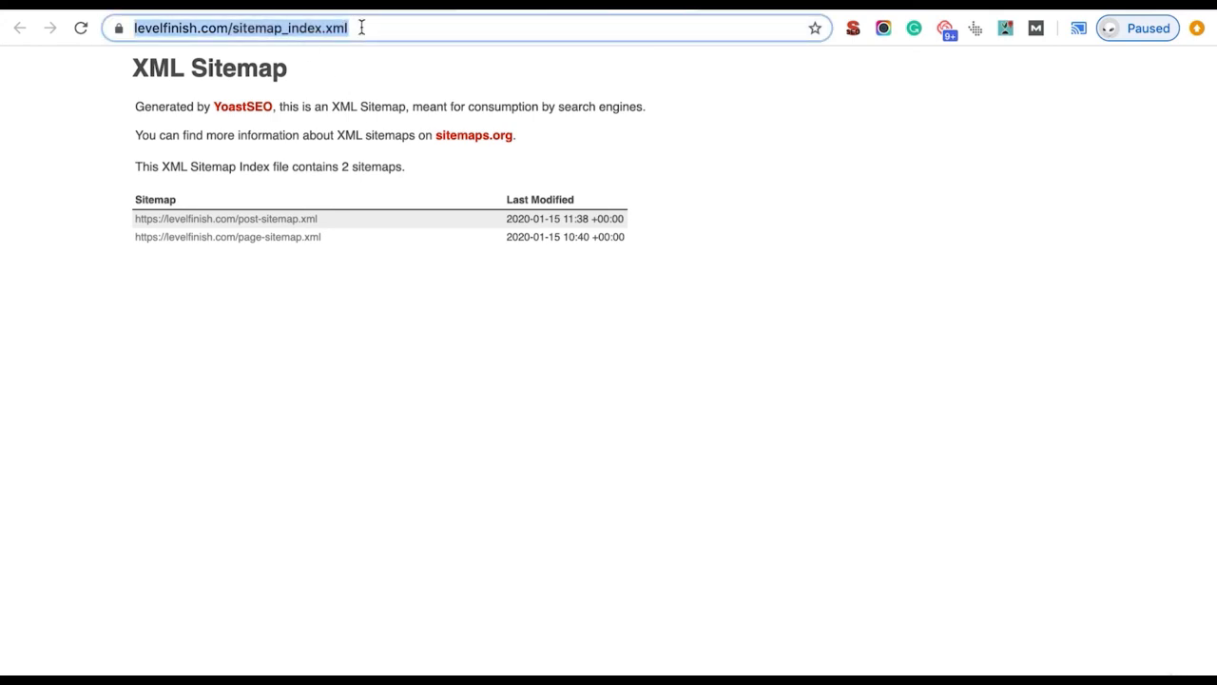
pyautogui.hotkey('ctrl', 'Right')
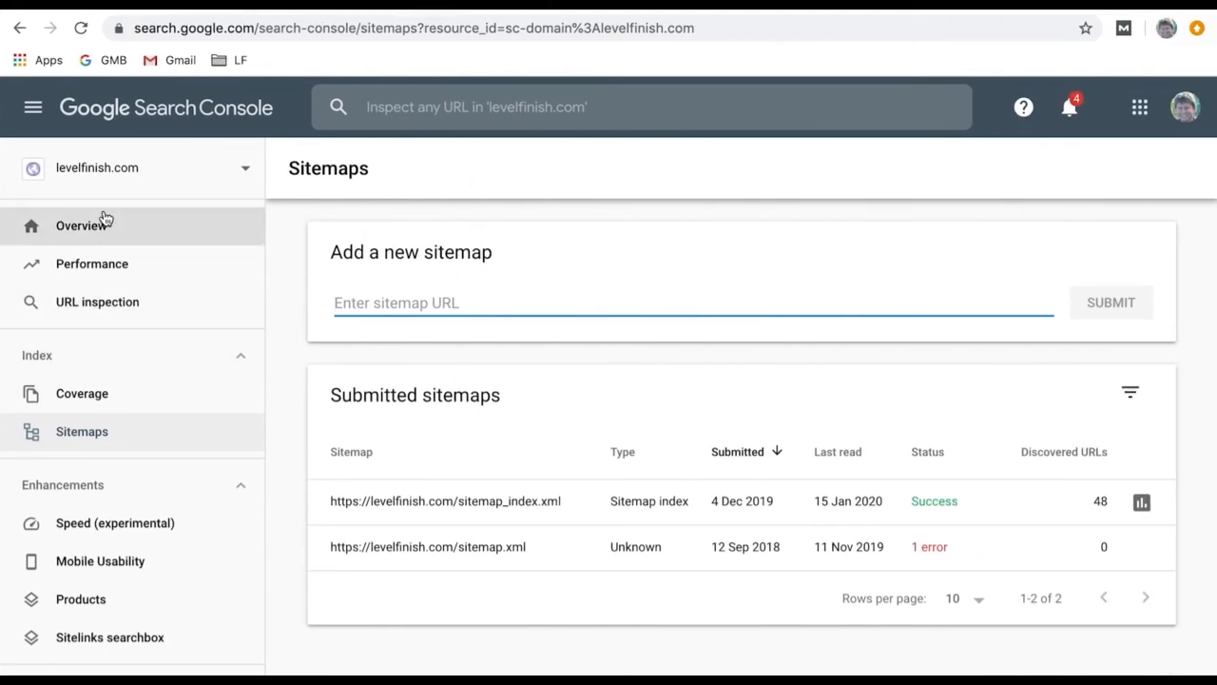
pyautogui.click(78, 435)
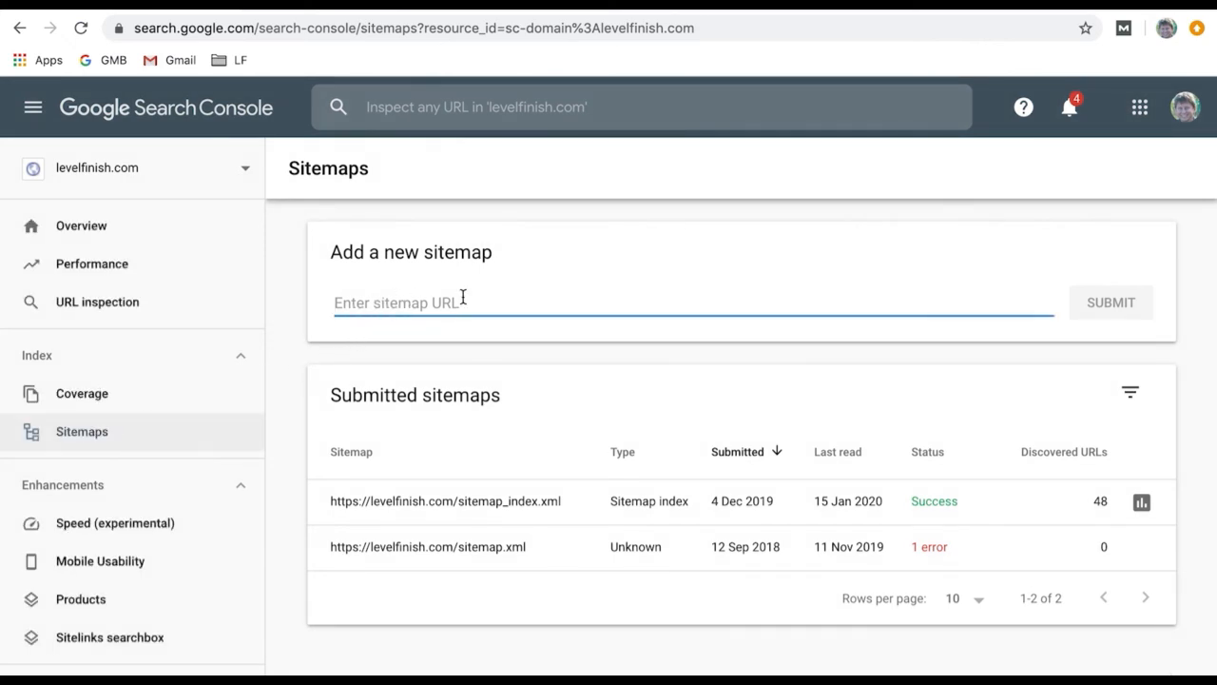
pyautogui.hotkey('ctrl', 'v')
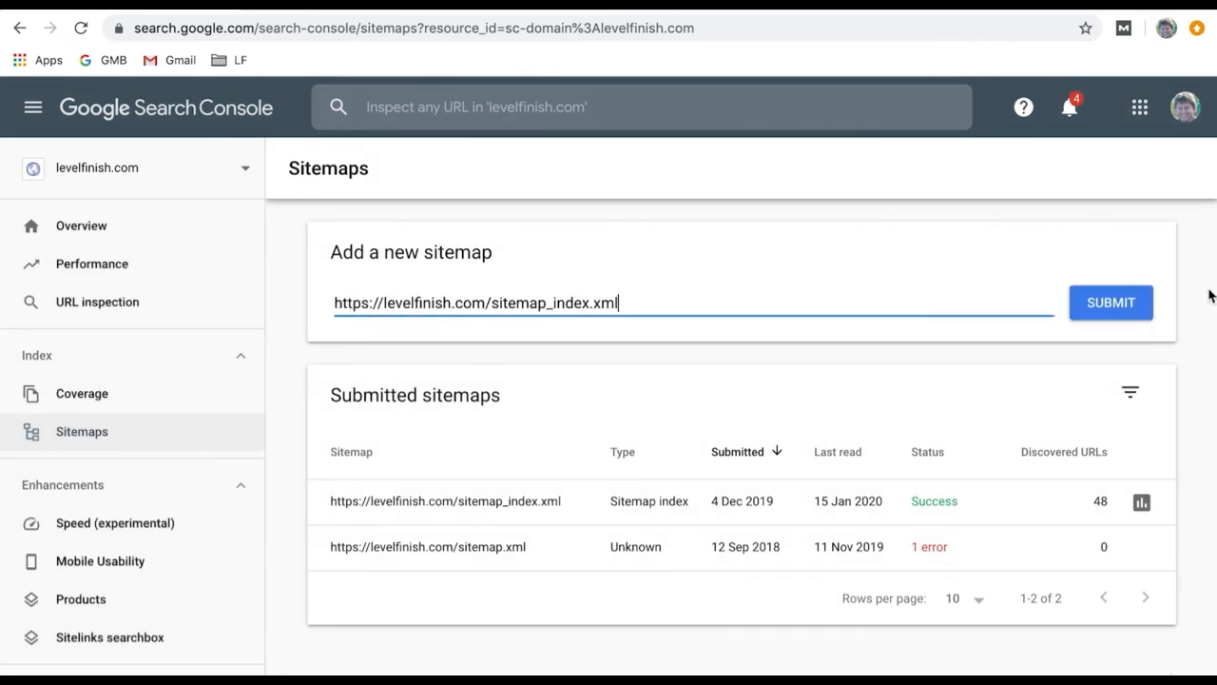
pyautogui.click(1139, 303)
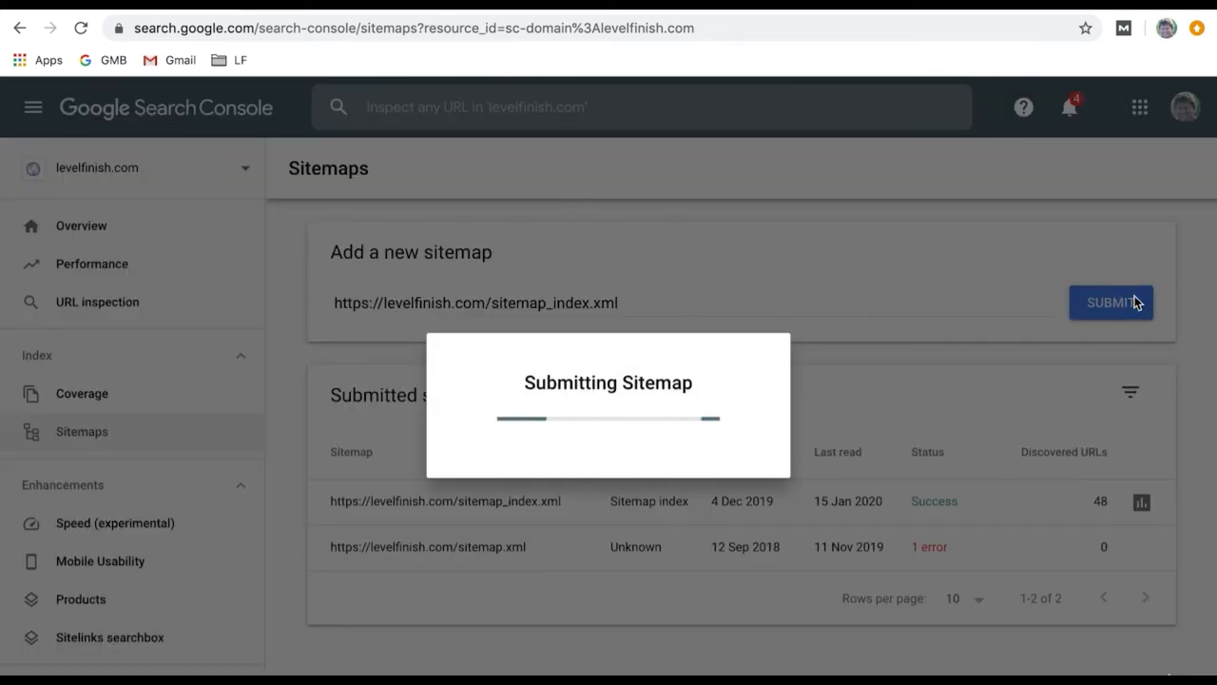